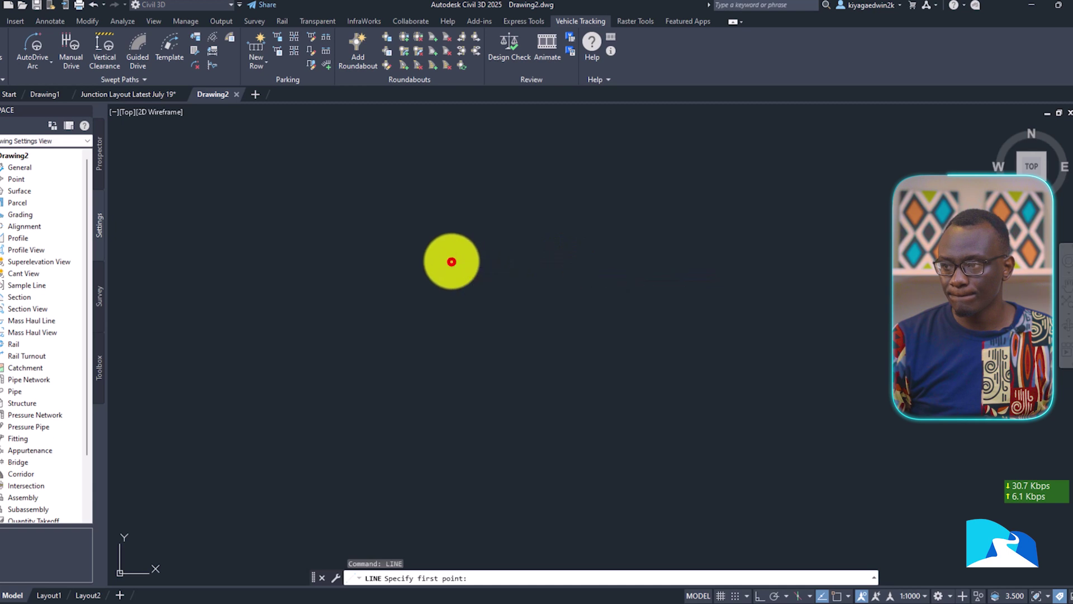
# Step: Draw a straight horizontal line about 42388 long, with Ortho mode on
pyautogui.press('F8')
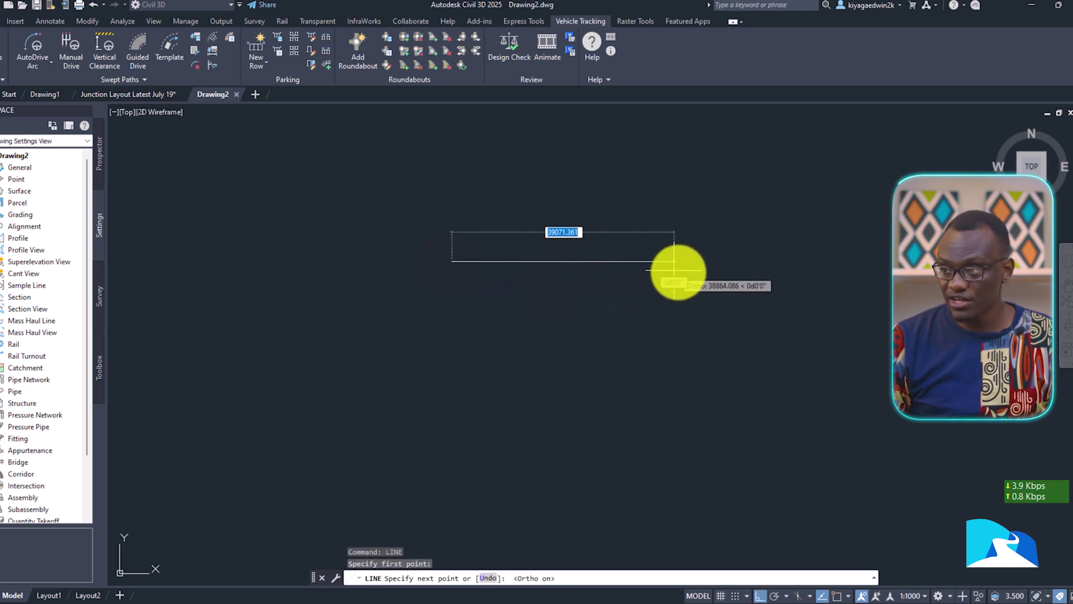
pyautogui.click(691, 273)
pyautogui.press('Escape')
pyautogui.moveTo(621, 280); pyautogui.dragTo(641, 294, button='middle')
pyautogui.scroll(4, 641, 294)
pyautogui.moveTo(563, 269); pyautogui.dragTo(654, 337, button='middle')
# Step: Offset the horizontal line 3.5 to its lower side
pyautogui.click(654, 344)
pyautogui.click(630, 314)
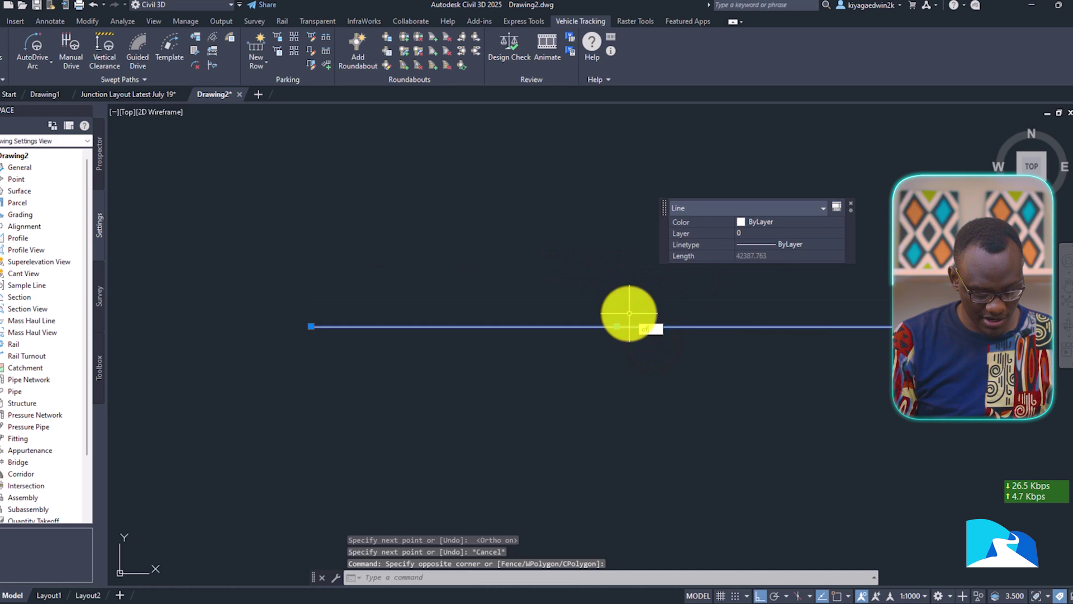
pyautogui.press('Return')
pyautogui.write('3.5')
pyautogui.press('Return')
pyautogui.click(629, 326)
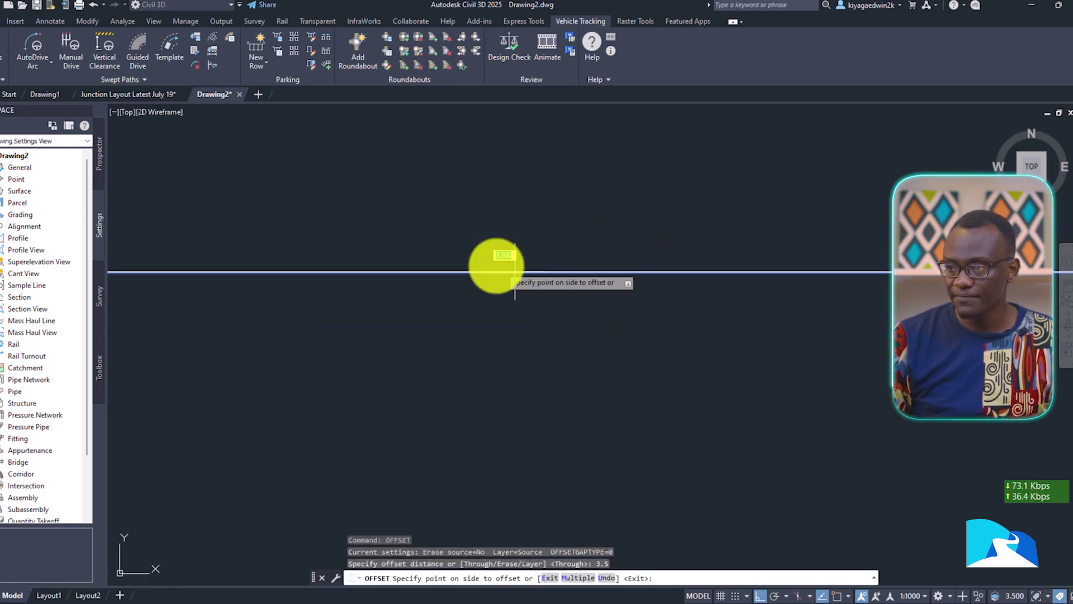
pyautogui.click(578, 402)
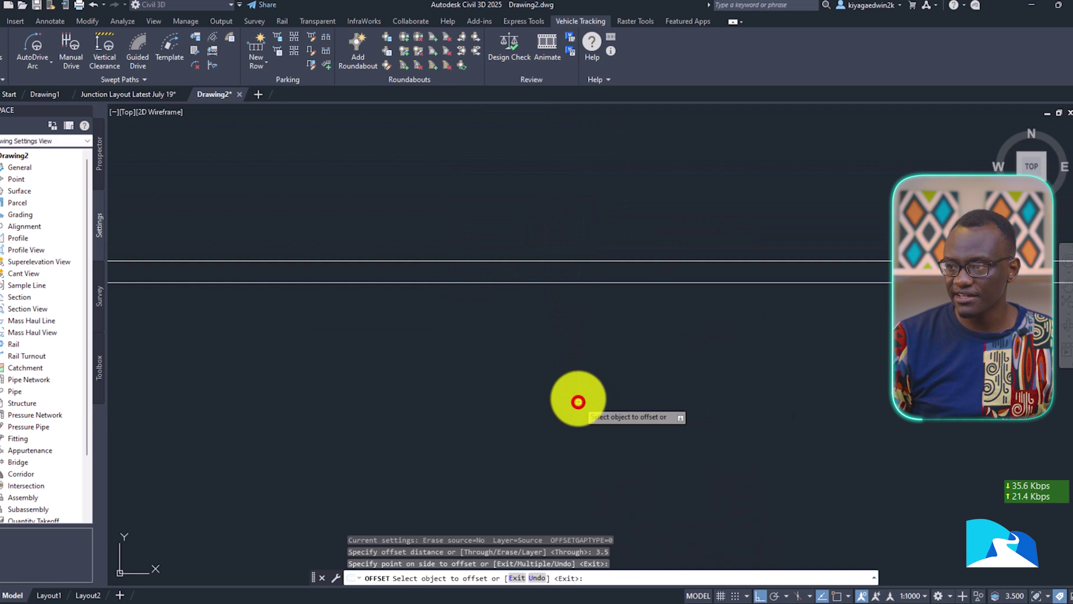
# Step: Keep offsetting the lowest line downward by 3.5 until there are five parallel horizontal lines
pyautogui.click(583, 284)
pyautogui.click(580, 304)
pyautogui.scroll(-2, 567, 389)
pyautogui.scroll(4, 573, 343)
pyautogui.moveTo(556, 427); pyautogui.dragTo(556, 343, button='middle')
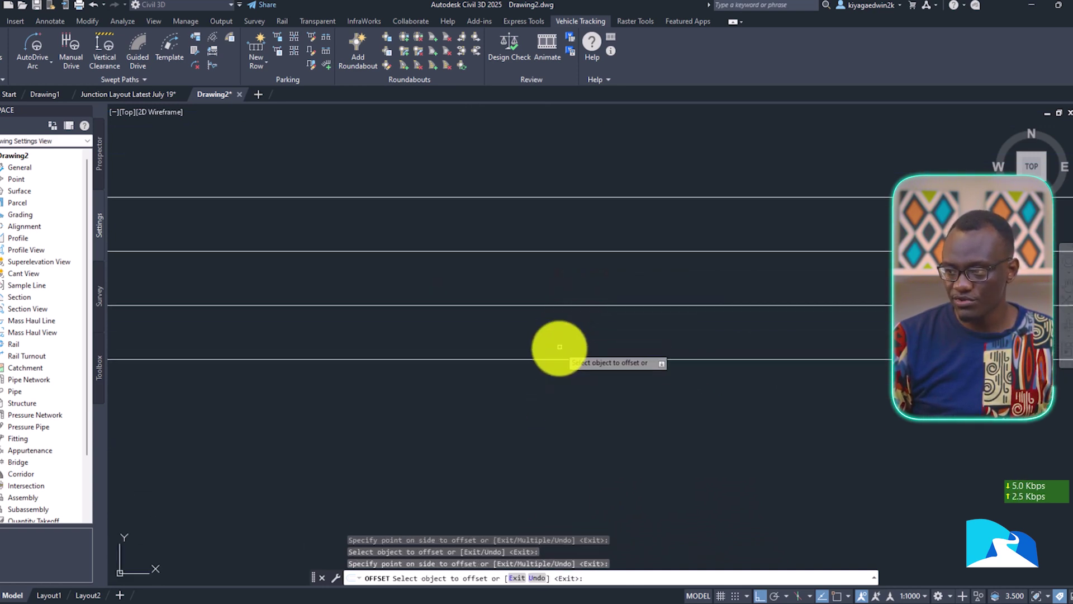
pyautogui.click(568, 360)
pyautogui.click(558, 472)
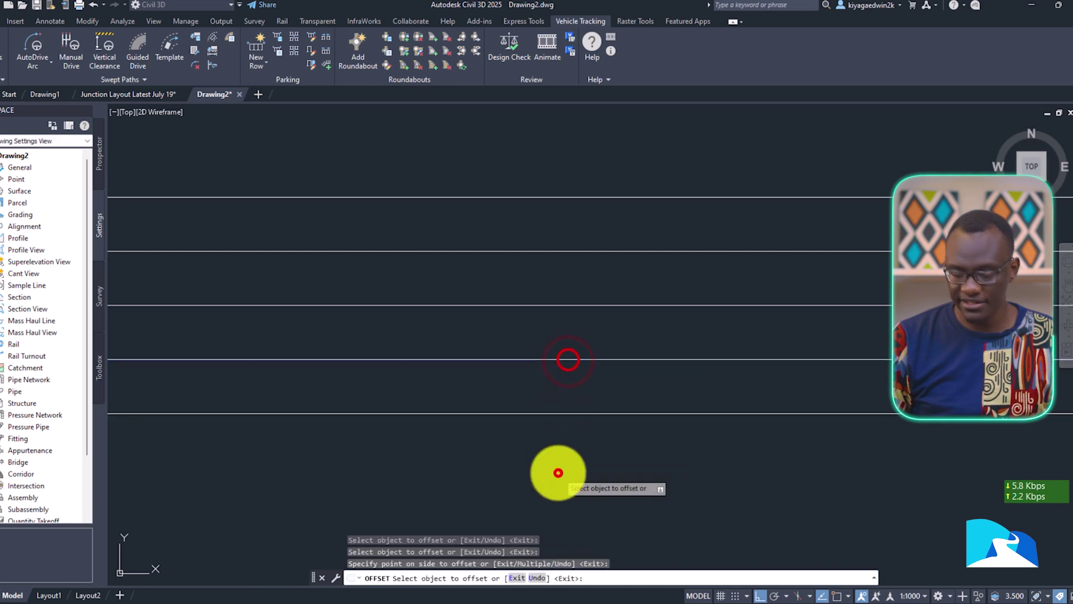
pyautogui.press('Escape')
pyautogui.press('Escape')
# Step: Draw a vertical line crossing all five horizontal lines, extending well above and below them
pyautogui.write('lin')
pyautogui.press('Return')
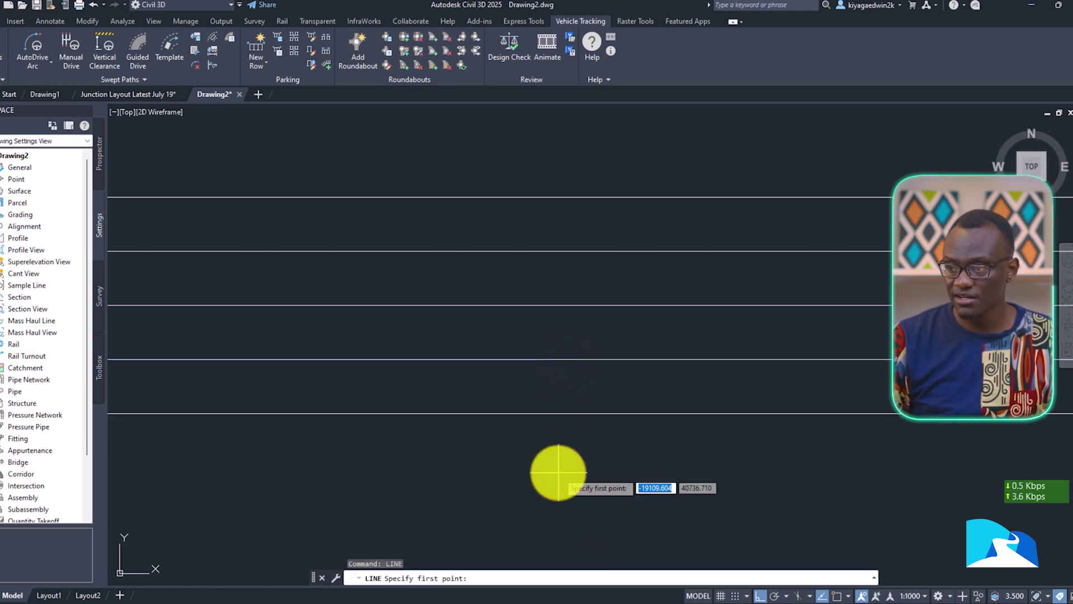
pyautogui.scroll(-5, 566, 445)
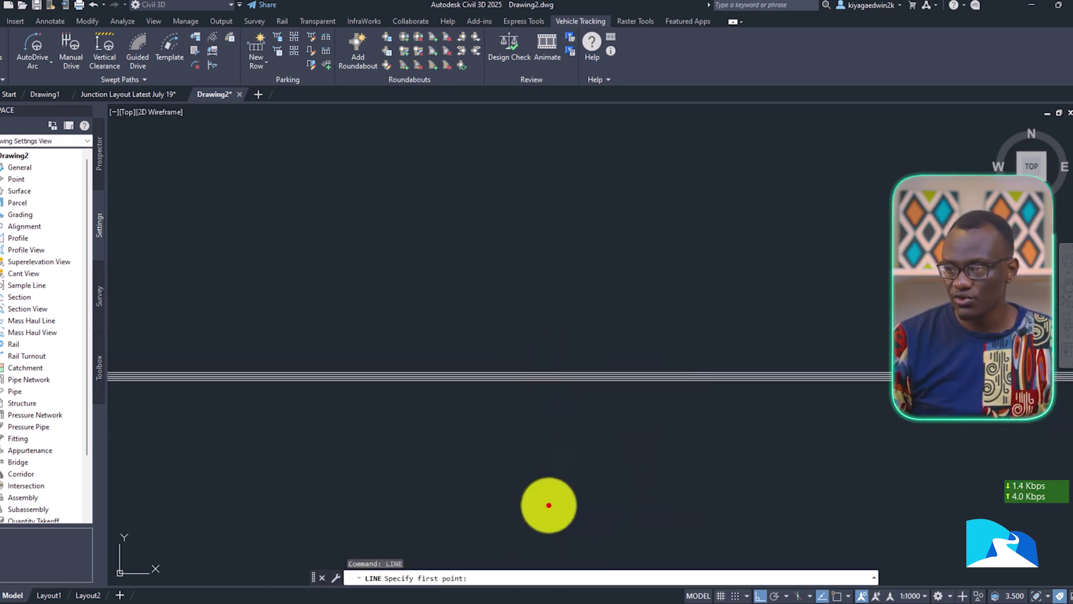
pyautogui.click(548, 504)
pyautogui.click(547, 263)
pyautogui.press('Escape')
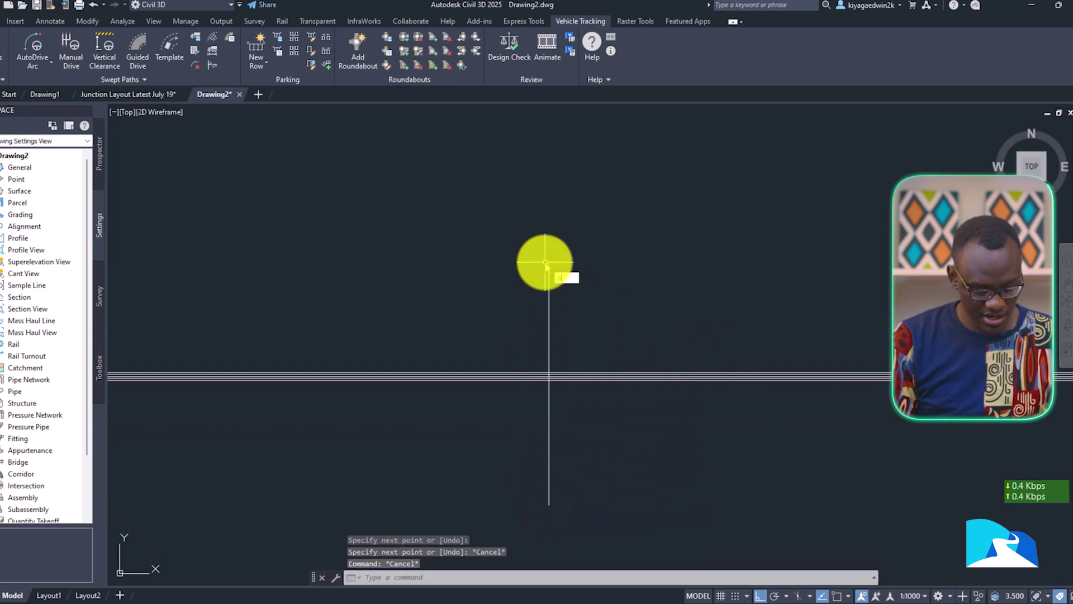
# Step: Offset the vertical line 3.5 to each side
pyautogui.write('o')
pyautogui.press('Return')
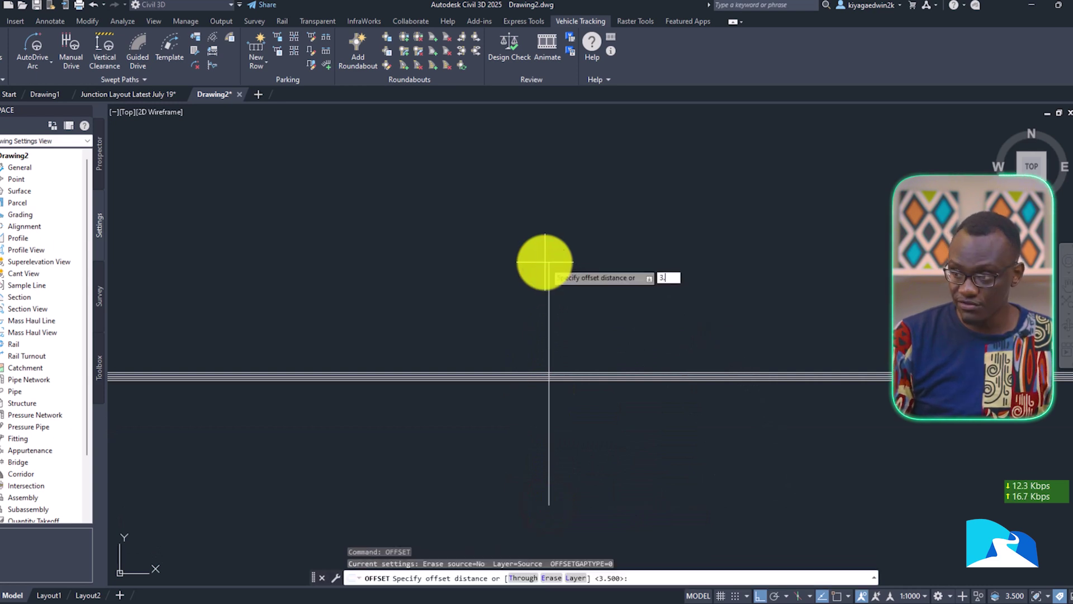
pyautogui.write('3.5')
pyautogui.press('Return')
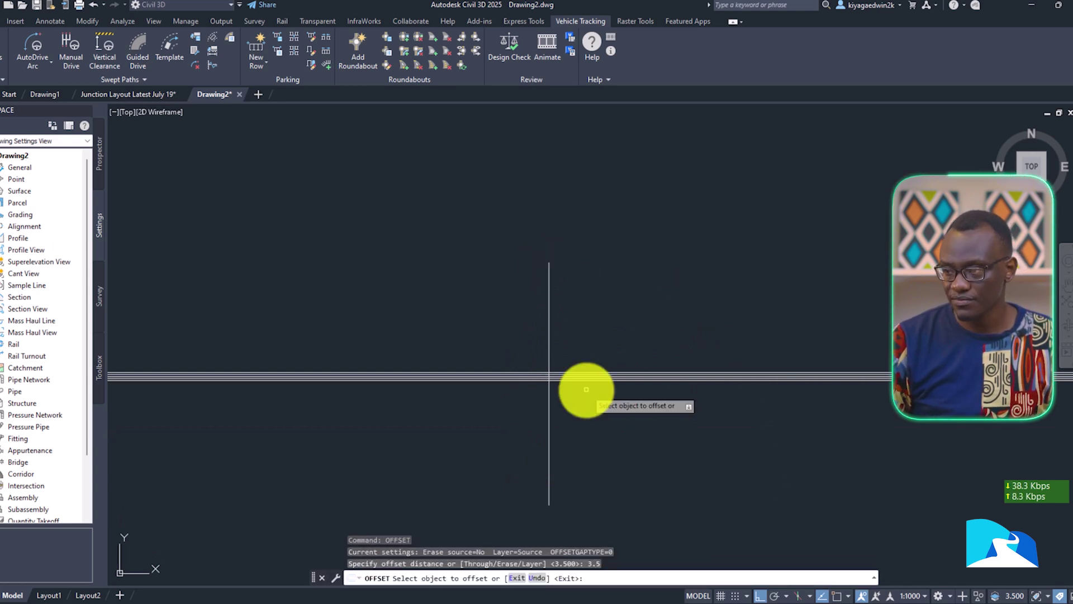
pyautogui.scroll(4, 508, 342)
pyautogui.scroll(-2, 531, 347)
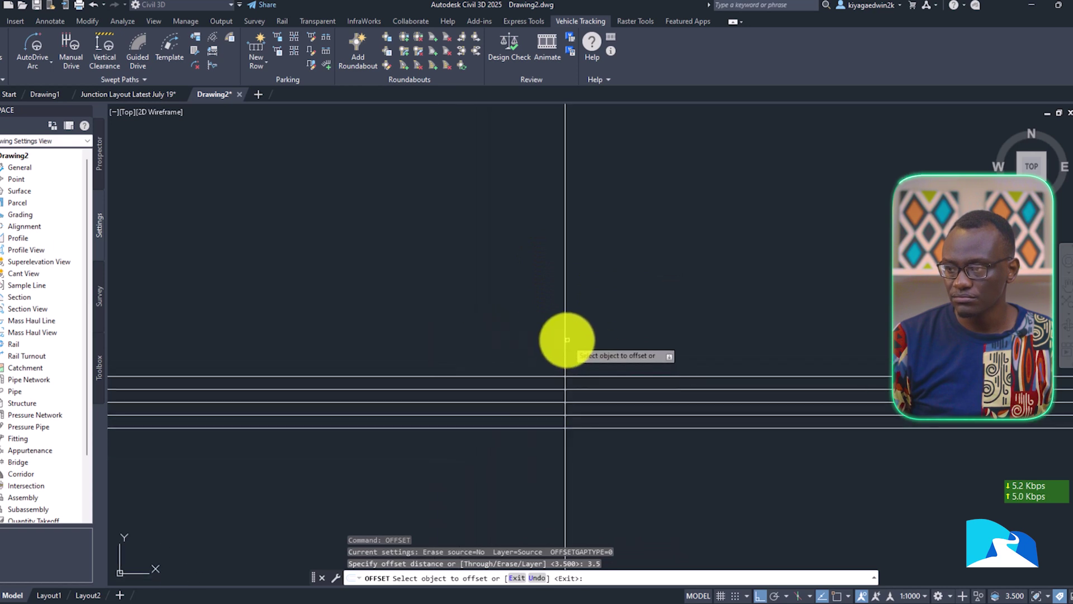
pyautogui.click(563, 334)
pyautogui.click(506, 342)
pyautogui.click(566, 350)
pyautogui.click(596, 354)
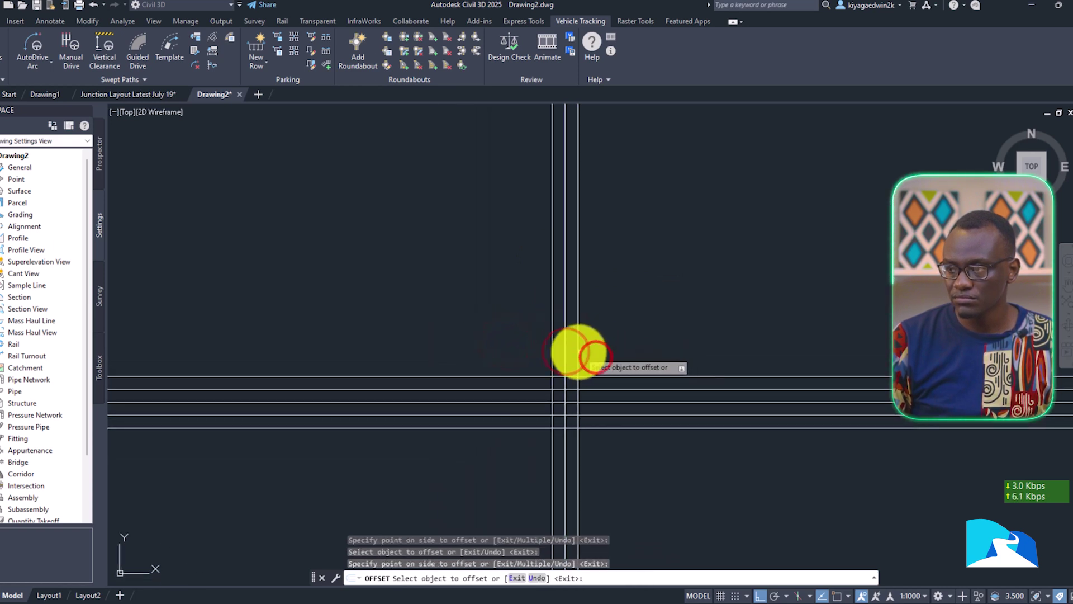
# Step: Offset the two outer vertical lines outward by another 3.5 each, making five parallel verticals
pyautogui.click(606, 359)
pyautogui.click(553, 351)
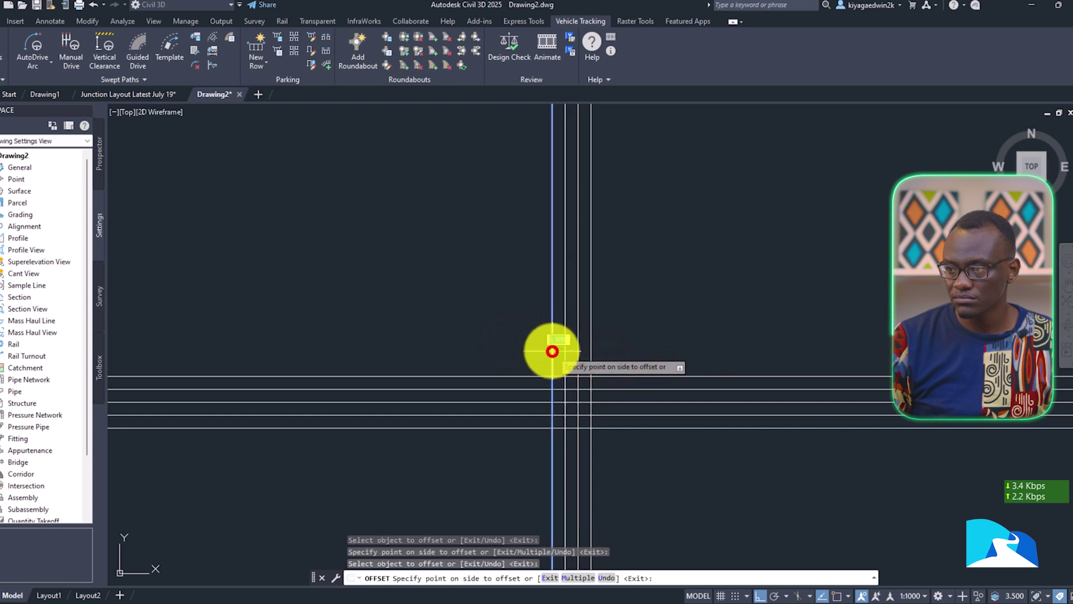
pyautogui.click(530, 343)
pyautogui.press('Escape')
pyautogui.press('Escape')
# Step: Change the colour of the middle vertical and middle horizontal lines to red to mark the road centrelines
pyautogui.scroll(6, 531, 343)
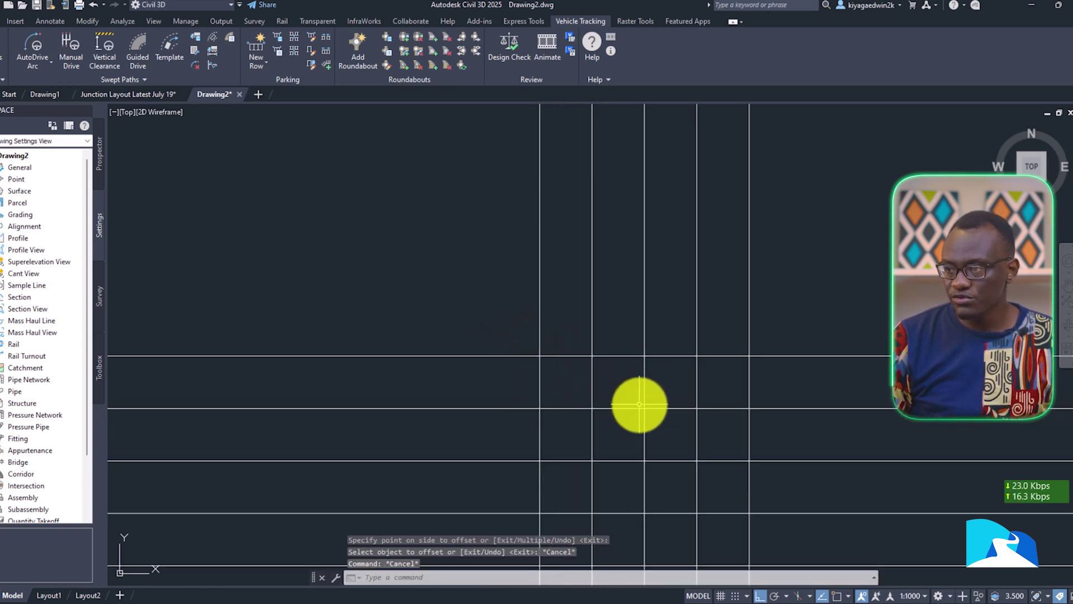
pyautogui.click(645, 398)
pyautogui.click(666, 462)
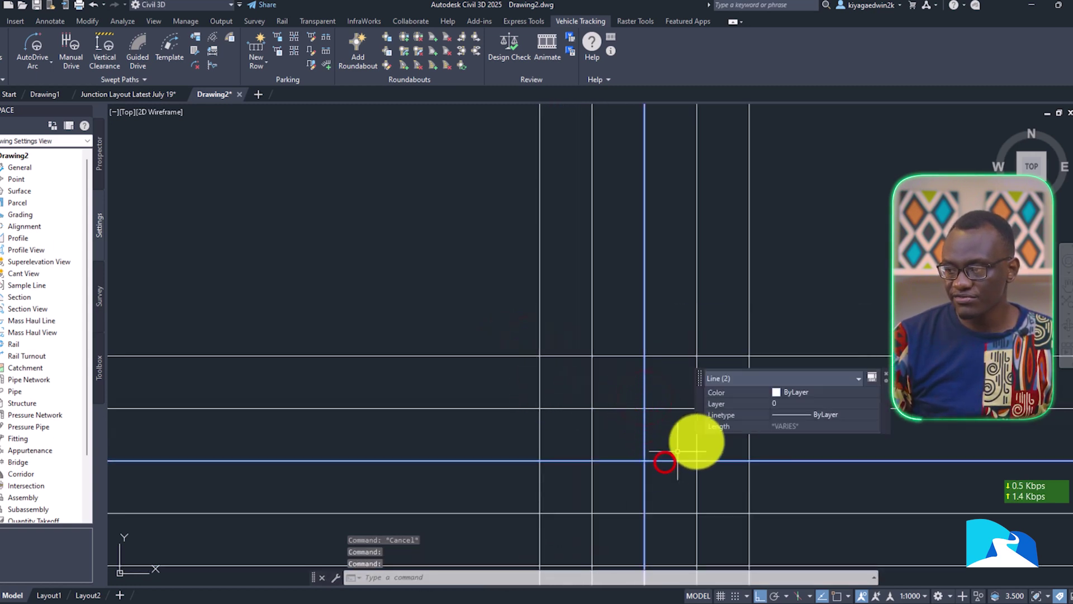
pyautogui.click(797, 392)
pyautogui.click(794, 428)
pyautogui.scroll(-3, 491, 307)
pyautogui.press('Escape')
pyautogui.scroll(-2, 491, 324)
pyautogui.scroll(-3, 537, 346)
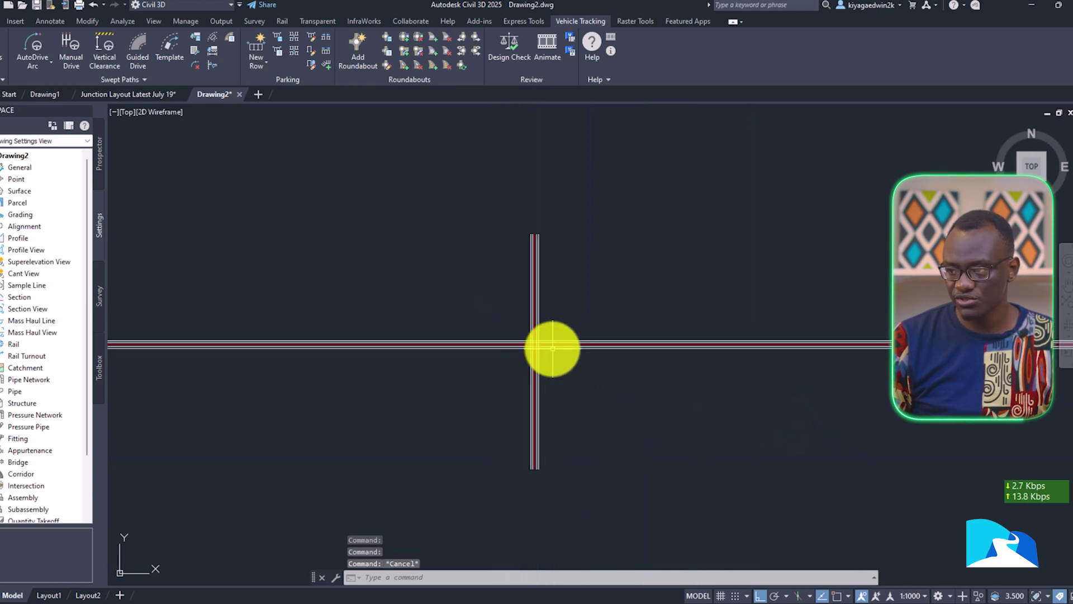
# Step: Draw a circle with a radius of about 224 centred on the crossing of the two red centrelines
pyautogui.write('c')
pyautogui.press('Return')
pyautogui.scroll(3, 520, 336)
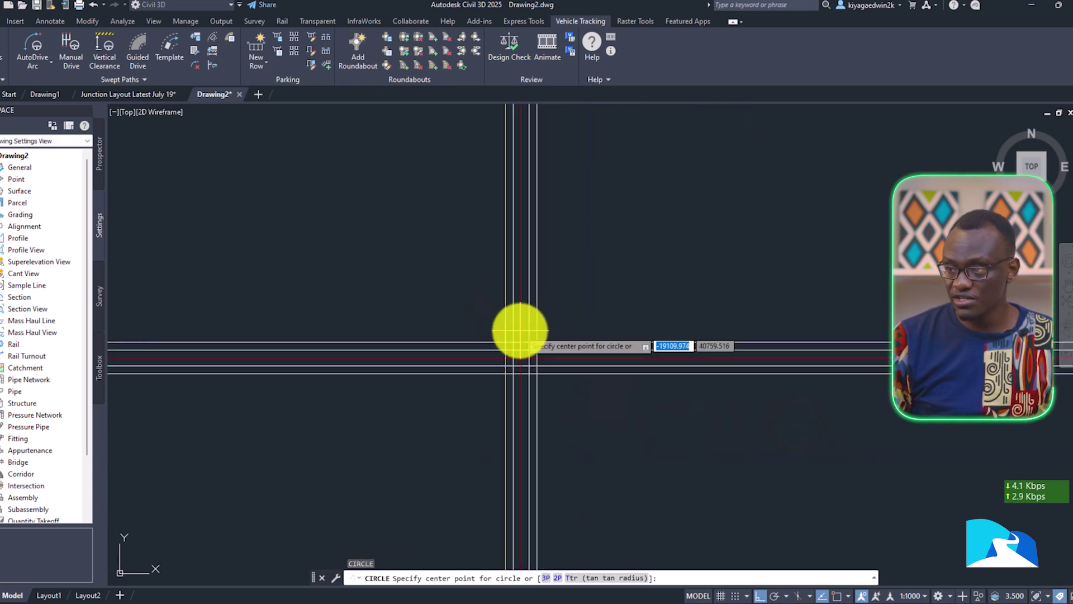
pyautogui.click(520, 374)
pyautogui.scroll(-3, 455, 235)
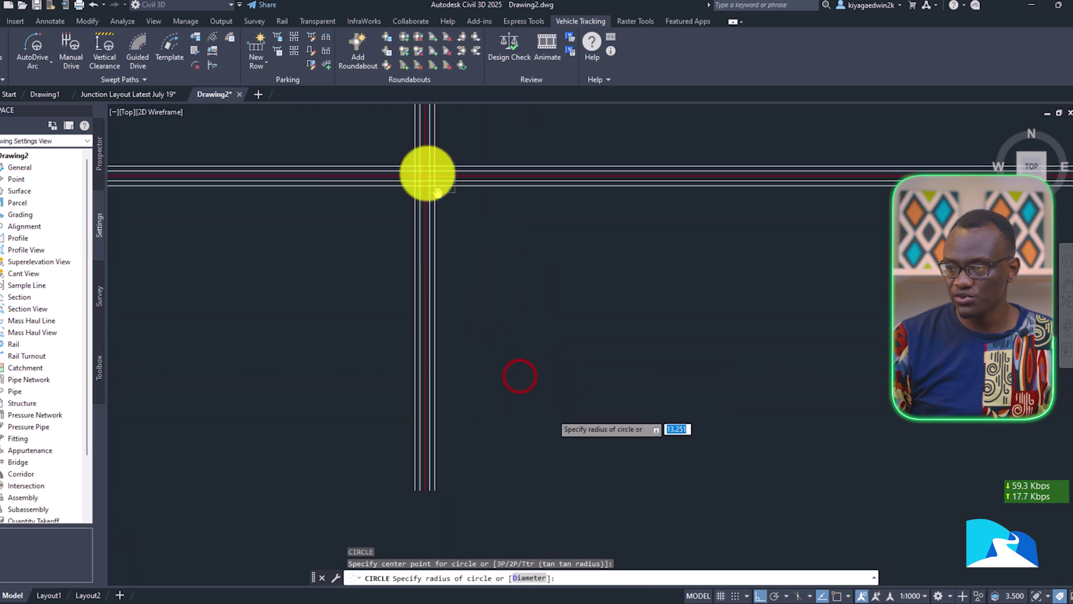
pyautogui.scroll(-3, 510, 347)
pyautogui.click(538, 418)
# Step: Set the circle's radius to 200
pyautogui.click(565, 428)
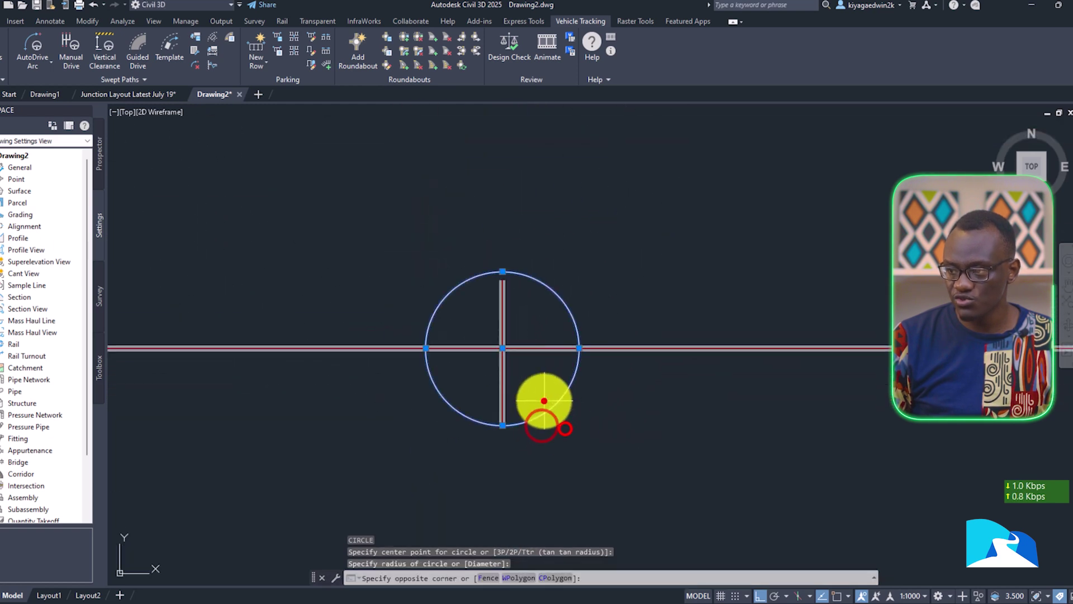
pyautogui.click(544, 400)
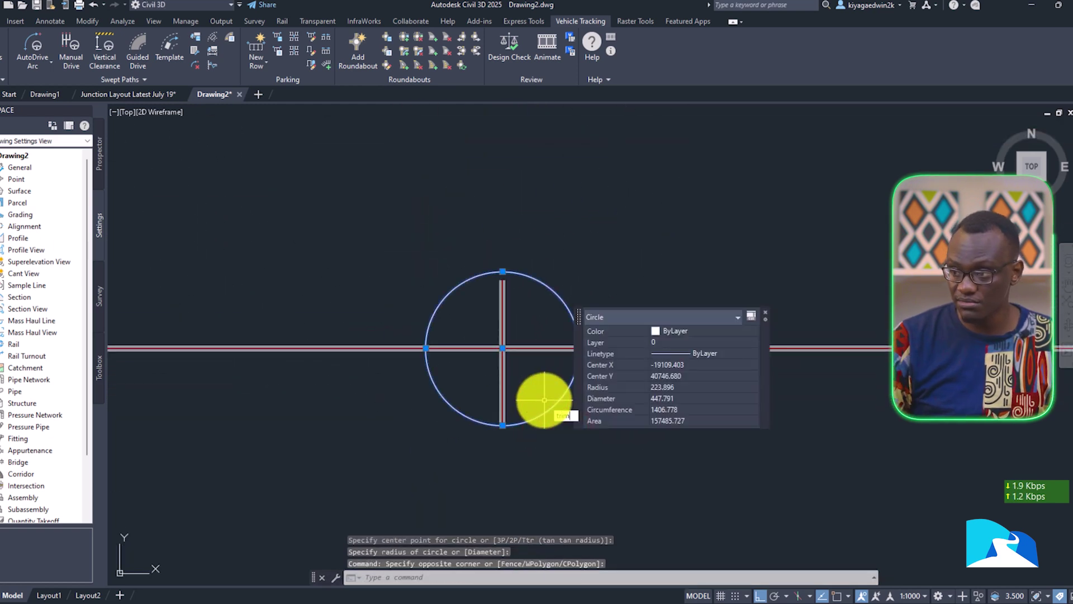
pyautogui.press('Escape')
pyautogui.press('Escape')
pyautogui.click(548, 411)
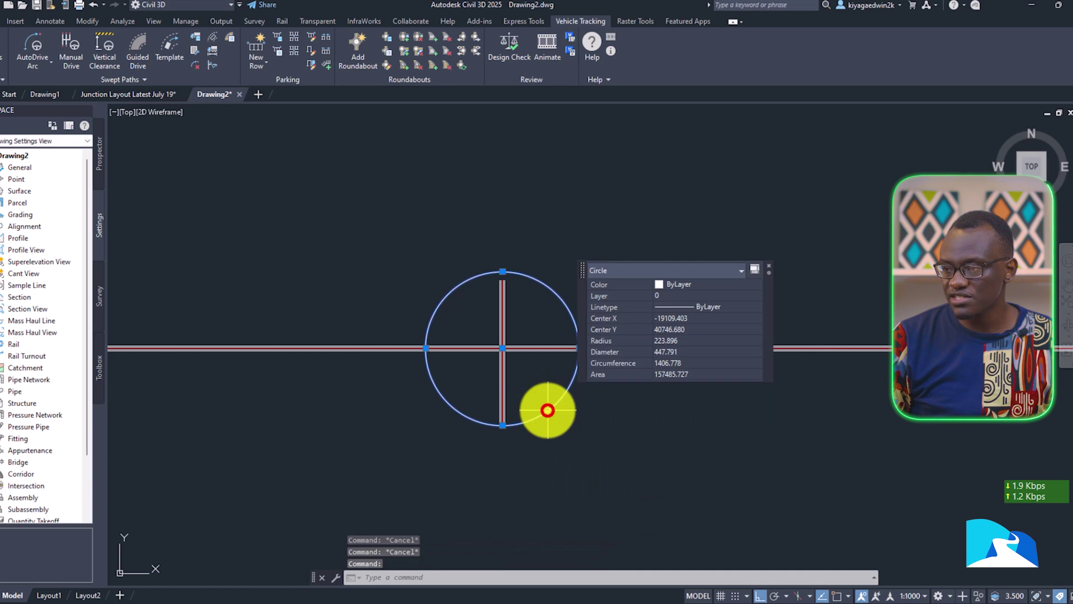
pyautogui.click(686, 340)
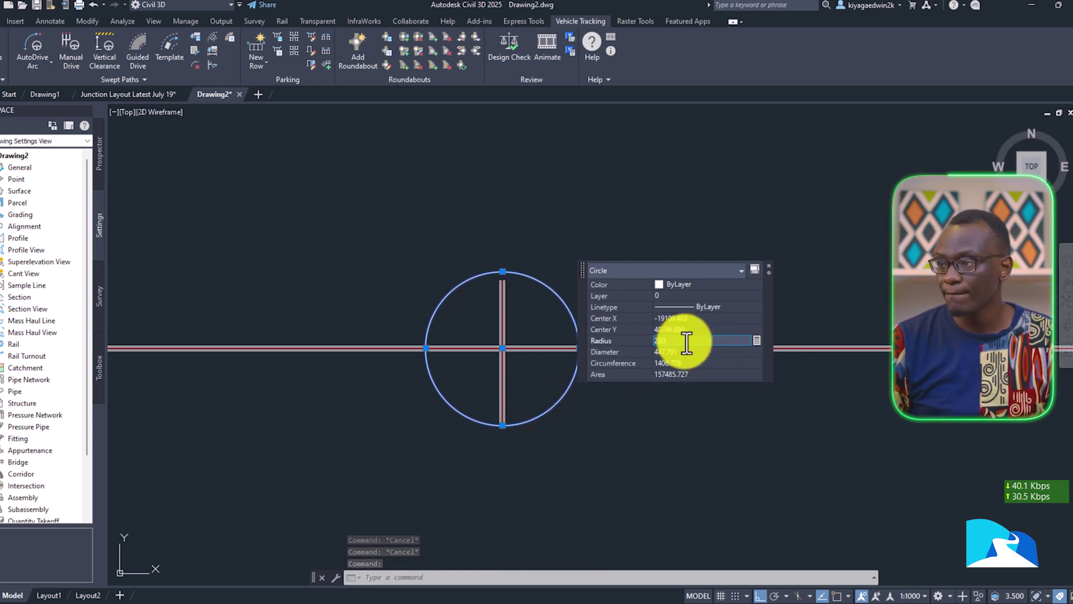
pyautogui.press('Return')
pyautogui.click(531, 380)
pyautogui.moveTo(529, 378); pyautogui.dragTo(434, 320, button='middle')
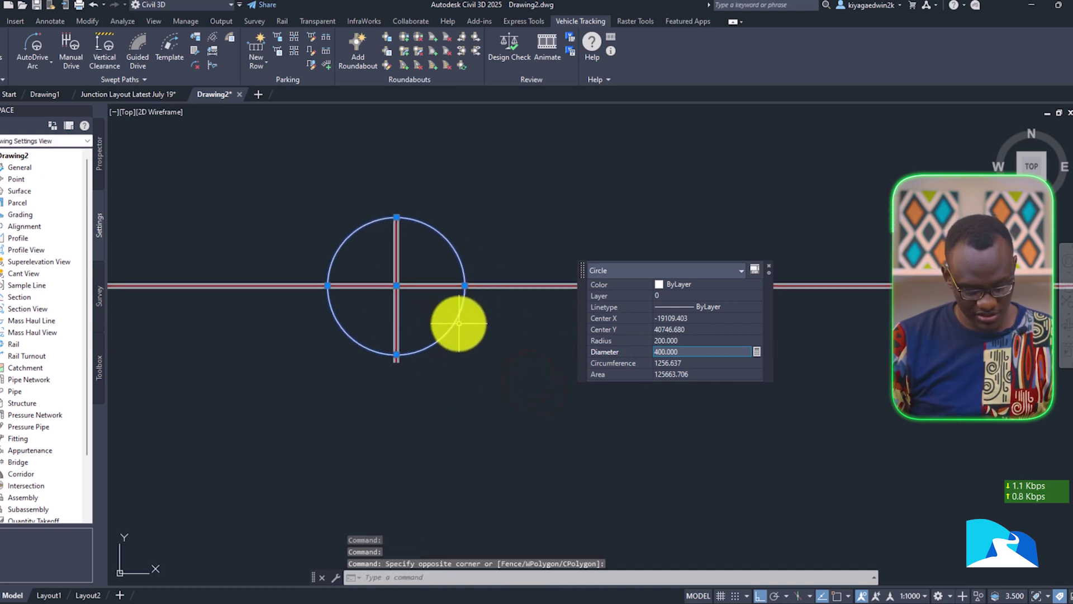
# Step: Trim the horizontal road lines back to the circle on both sides of the junction
pyautogui.press('Escape')
pyautogui.write('tr')
pyautogui.press('Return')
pyautogui.click(498, 303)
pyautogui.click(498, 283)
pyautogui.press('Return')
pyautogui.moveTo(498, 283); pyautogui.dragTo(751, 469, button='middle')
pyautogui.click(492, 455)
pyautogui.click(492, 412)
pyautogui.press('Return')
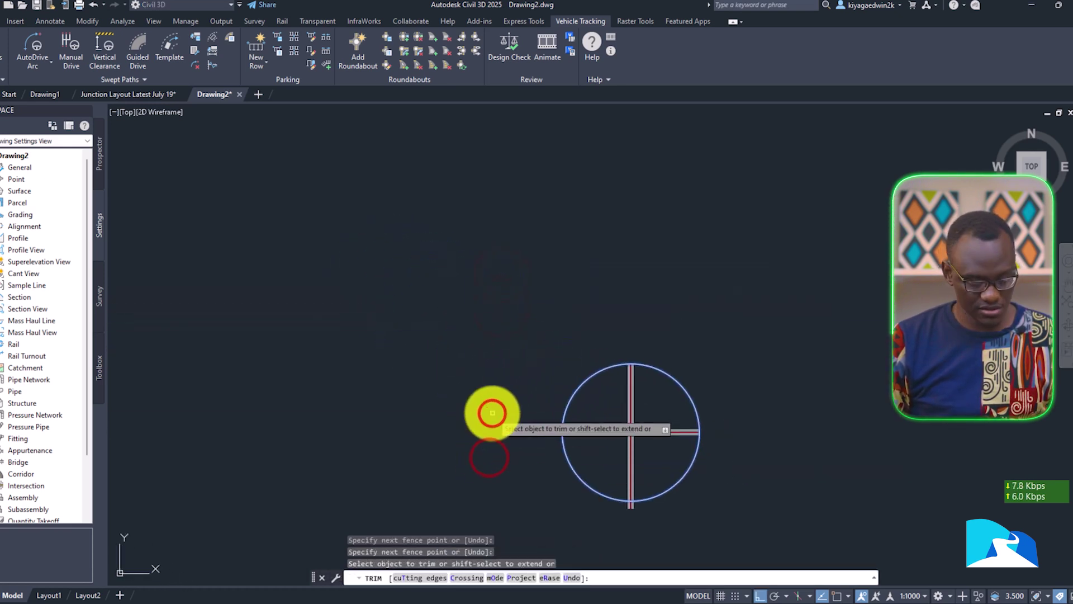
pyautogui.press('Escape')
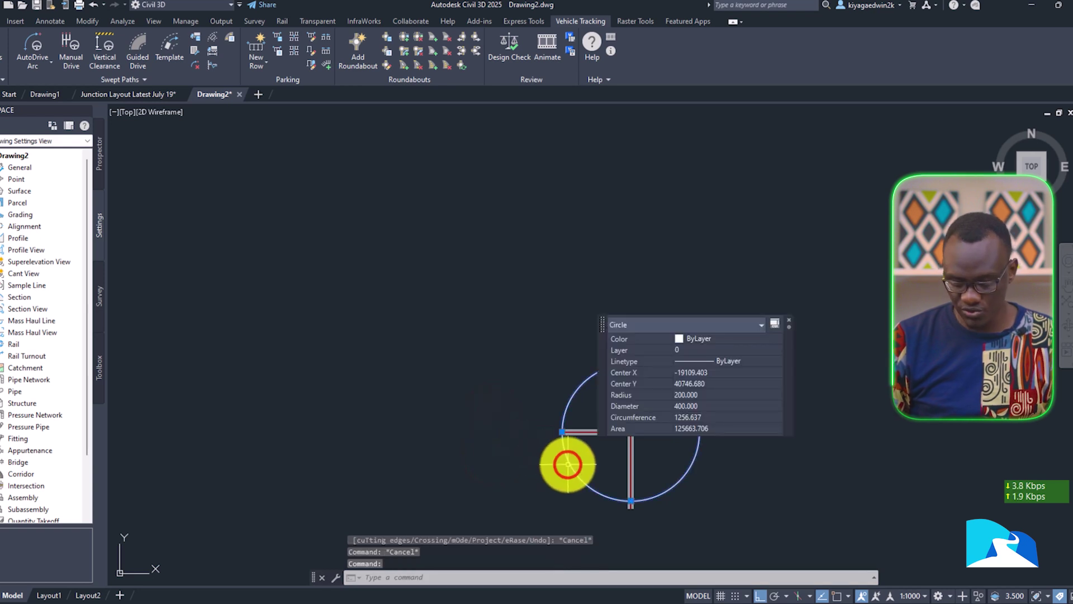
# Step: Delete the construction circle around the junction
pyautogui.press('Delete')
pyautogui.scroll(3, 609, 436)
pyautogui.scroll(2, 615, 421)
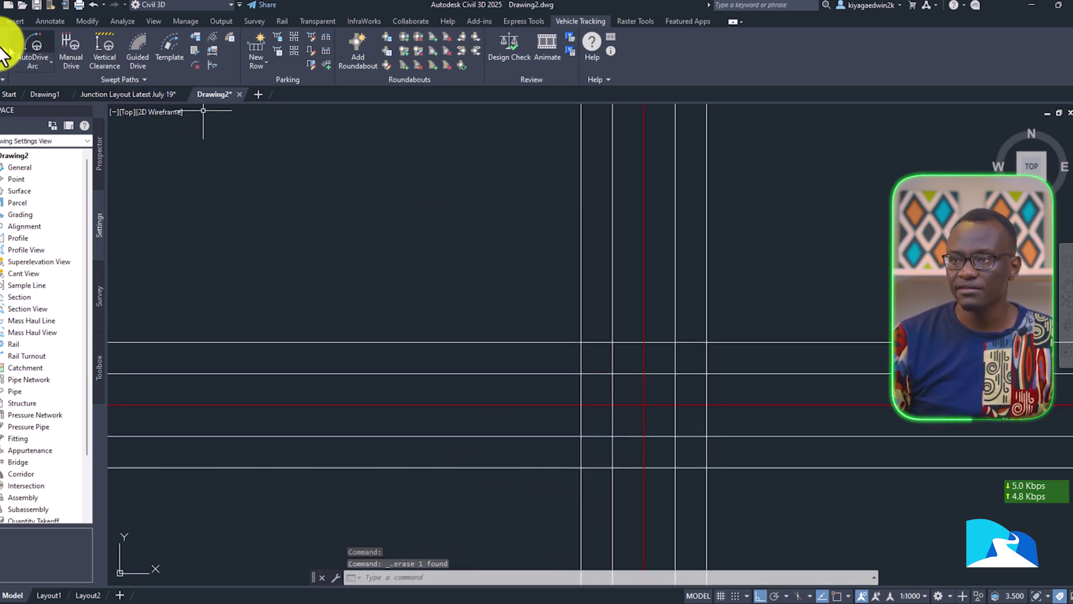
# Step: Save the drawing as Manual Junction Start in the Manual Junction Layout folder, in AutoCAD 2018 Drawing format
pyautogui.click(5, 11)
pyautogui.click(19, 149)
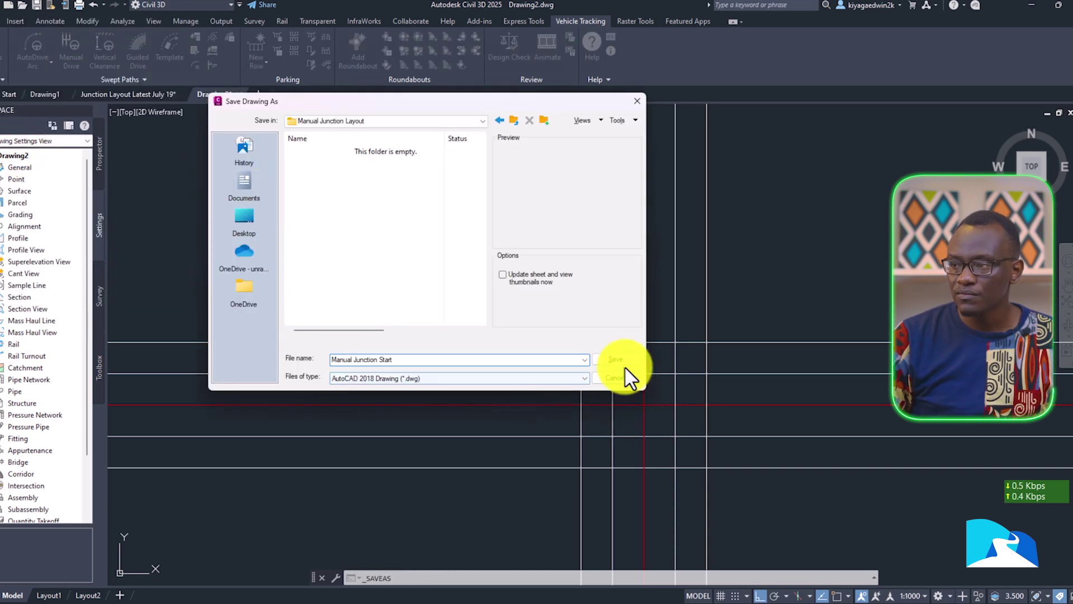
pyautogui.click(626, 364)
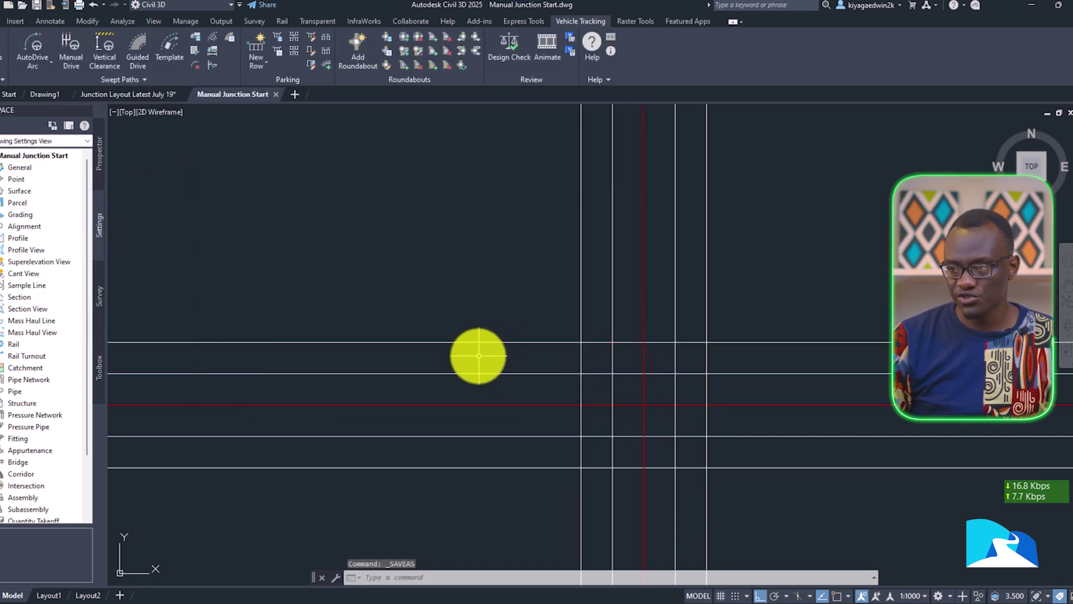
# Step: Draw a separate vertical line in the empty area to the left of the junction
pyautogui.scroll(-4, 479, 355)
pyautogui.moveTo(431, 348); pyautogui.dragTo(628, 376, button='middle')
pyautogui.moveTo(441, 383); pyautogui.dragTo(509, 395, button='middle')
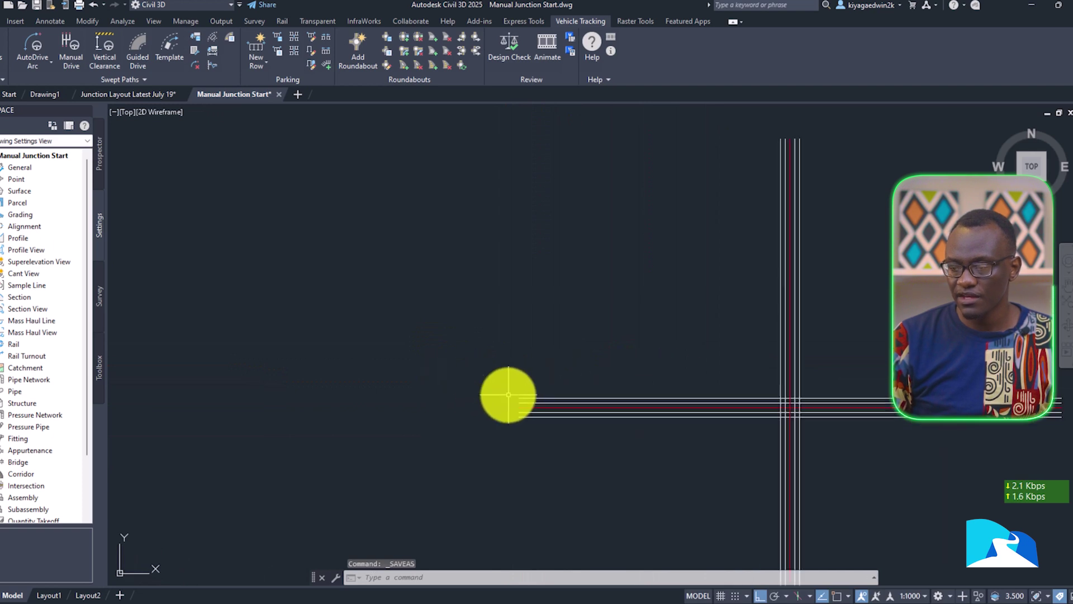
pyautogui.moveTo(694, 376); pyautogui.dragTo(640, 364, button='middle')
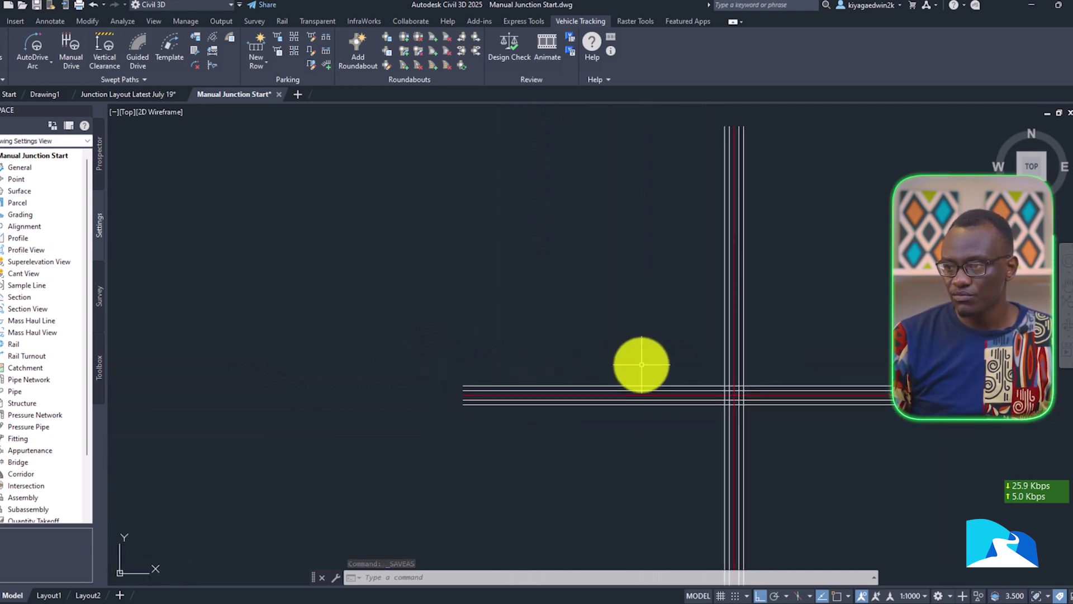
pyautogui.moveTo(402, 393); pyautogui.dragTo(548, 400, button='middle')
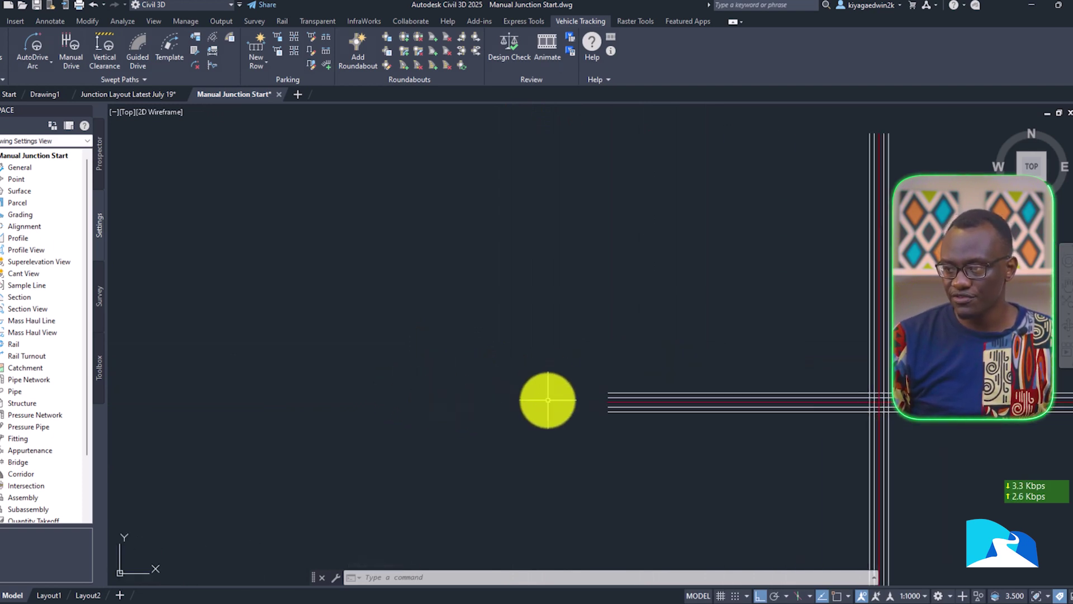
pyautogui.scroll(-4, 533, 395)
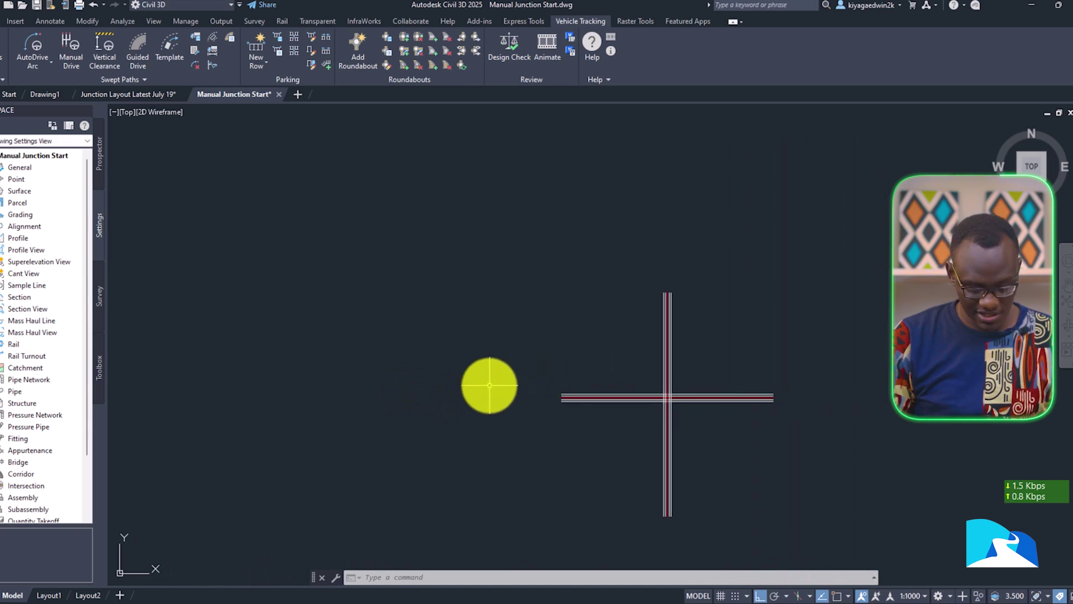
pyautogui.press('Return')
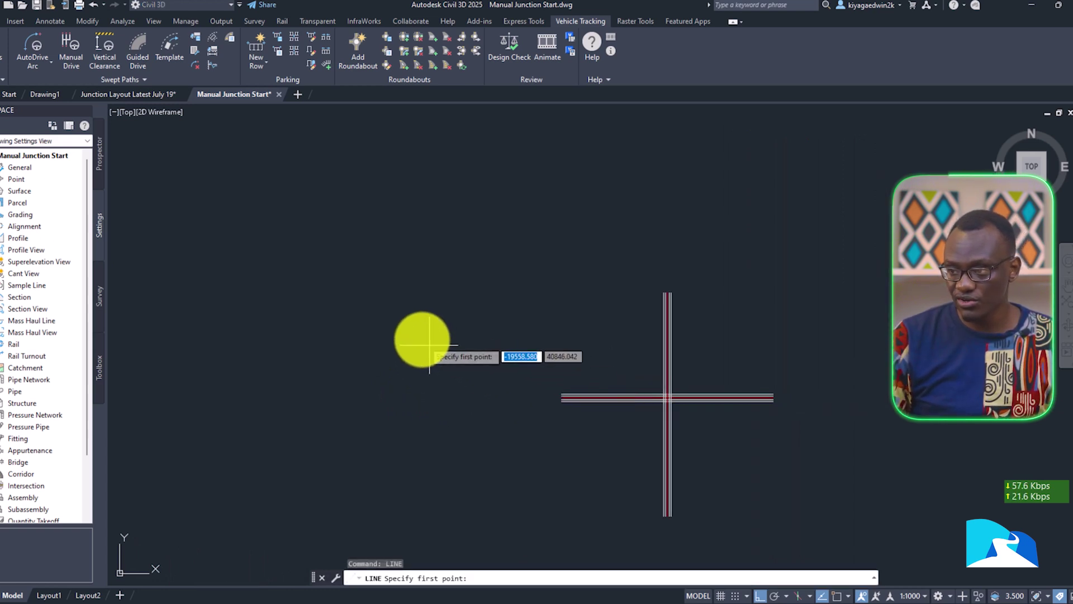
pyautogui.click(380, 307)
pyautogui.click(390, 506)
pyautogui.press('Escape')
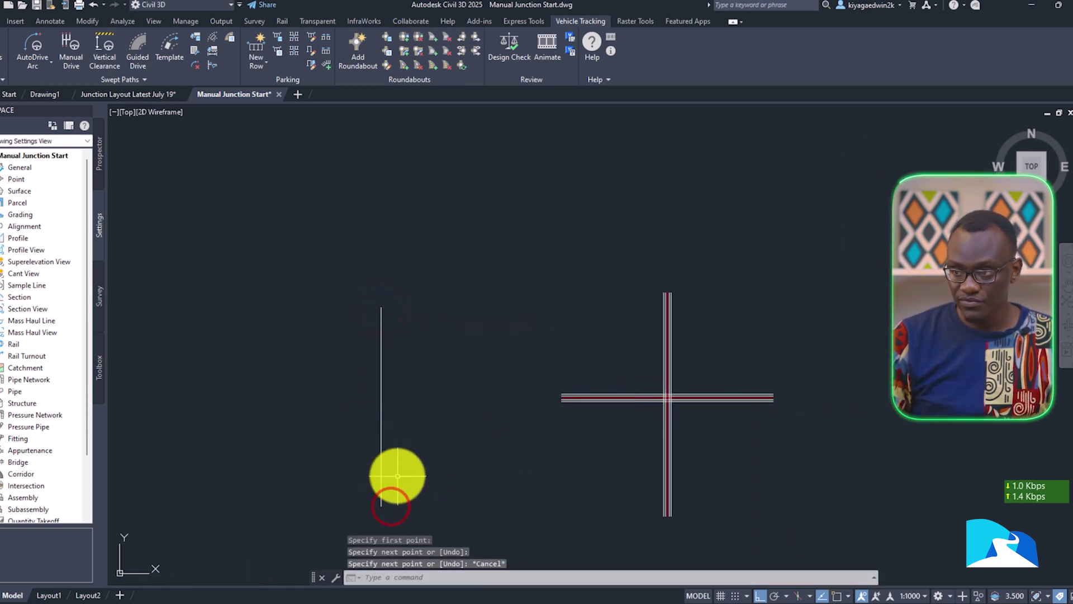
# Step: Extend the horizontal road's red centreline westward to the separate vertical line, using that line as the boundary edge
pyautogui.scroll(2, 402, 474)
pyautogui.click(402, 474)
pyautogui.click(354, 445)
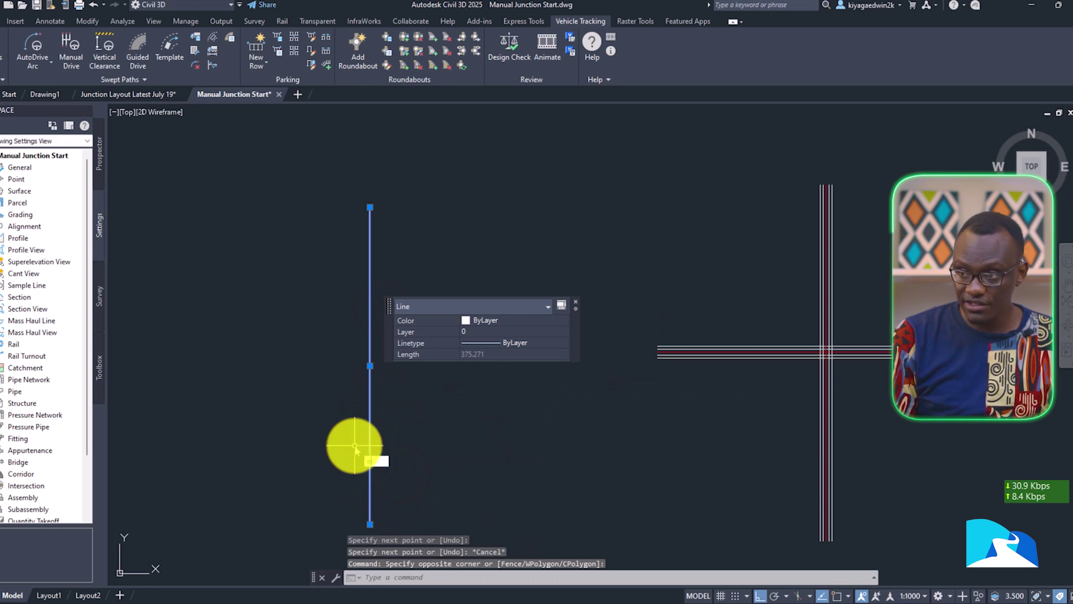
pyautogui.press('Return')
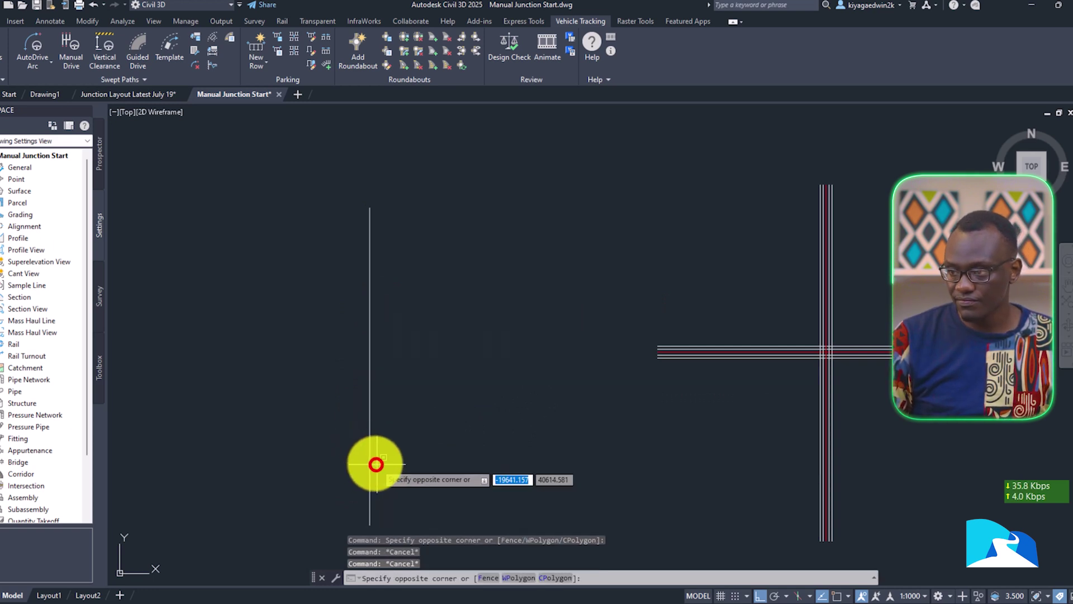
pyautogui.press('Escape')
pyautogui.click(374, 463)
pyautogui.press('Return')
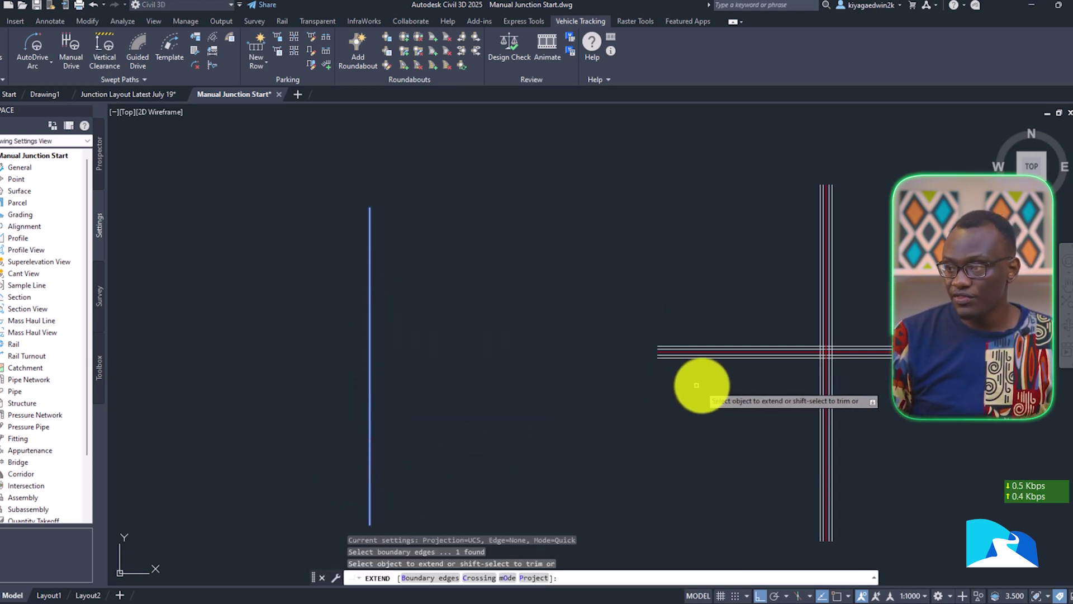
pyautogui.scroll(4, 666, 358)
pyautogui.press('Escape')
# Step: Break the extended red centreline at the point level with the western ends of the white lane lines
pyautogui.scroll(3, 604, 305)
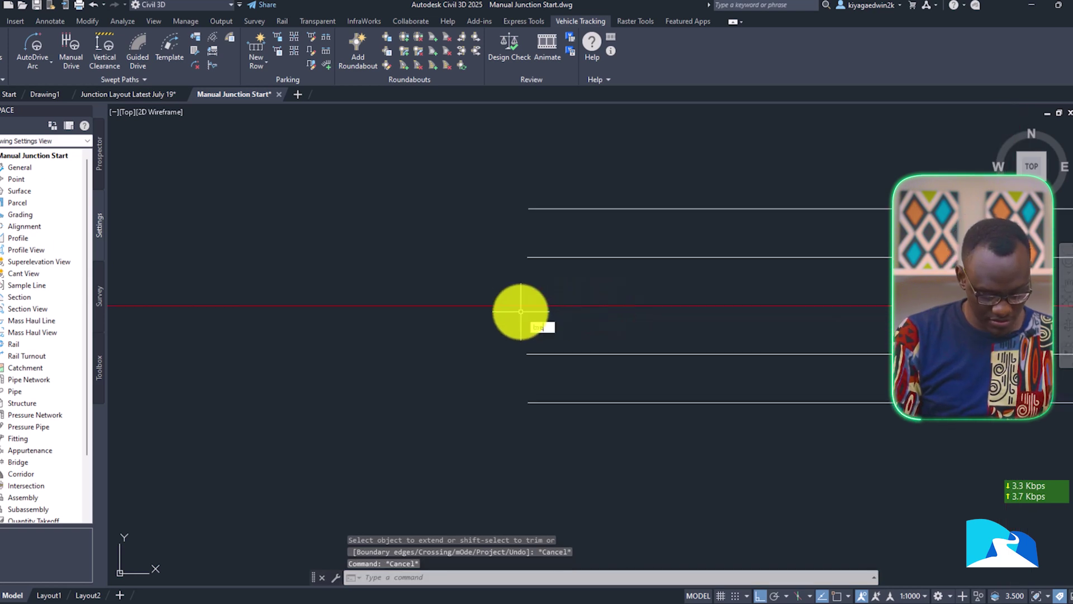
pyautogui.press('Return')
pyautogui.scroll(2, 529, 319)
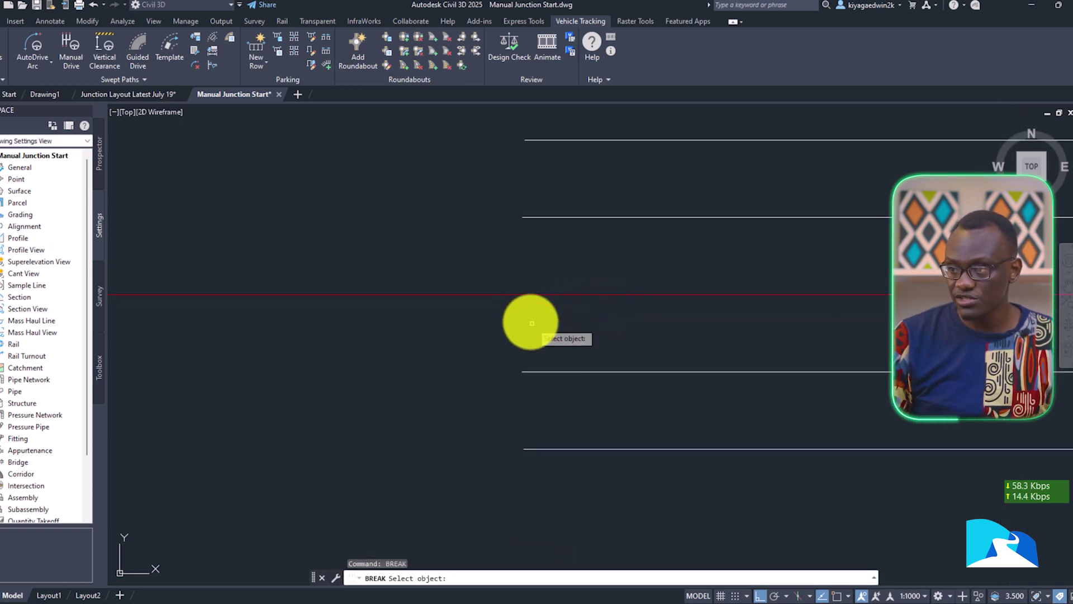
pyautogui.click(513, 296)
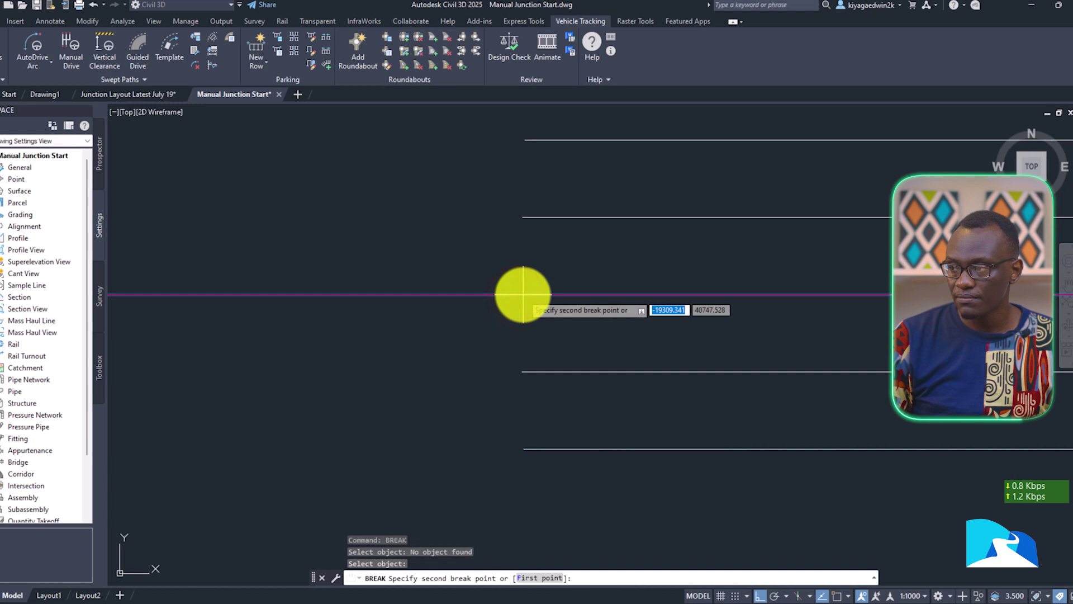
pyautogui.click(523, 294)
pyautogui.scroll(-3, 503, 361)
# Step: Offset the western extension of the red centreline by 3.5 m to both sides
pyautogui.click(590, 398)
pyautogui.click(565, 370)
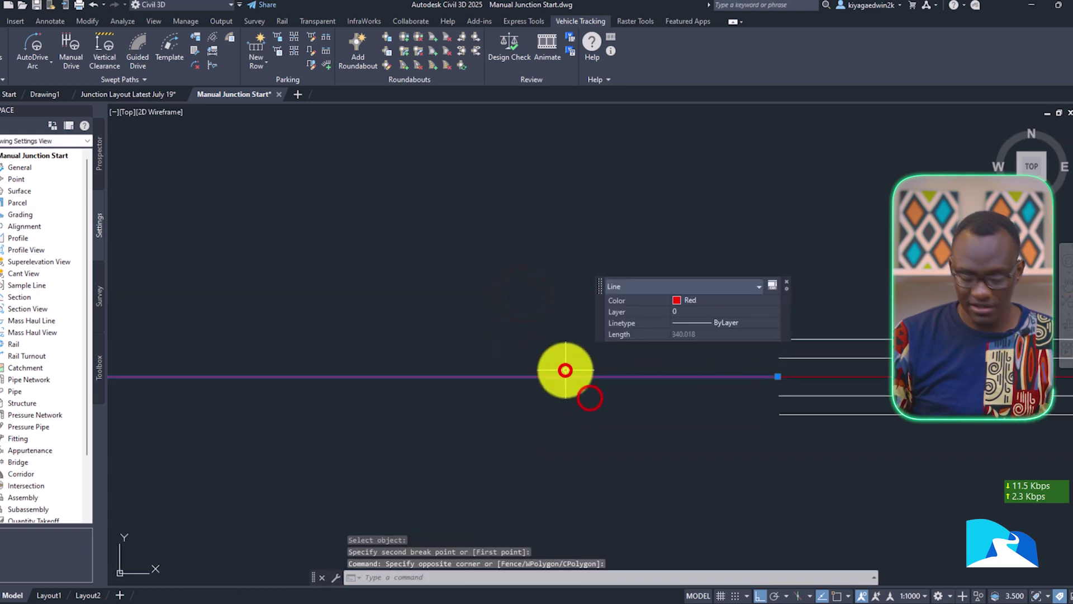
pyautogui.press('Return')
pyautogui.write('3')
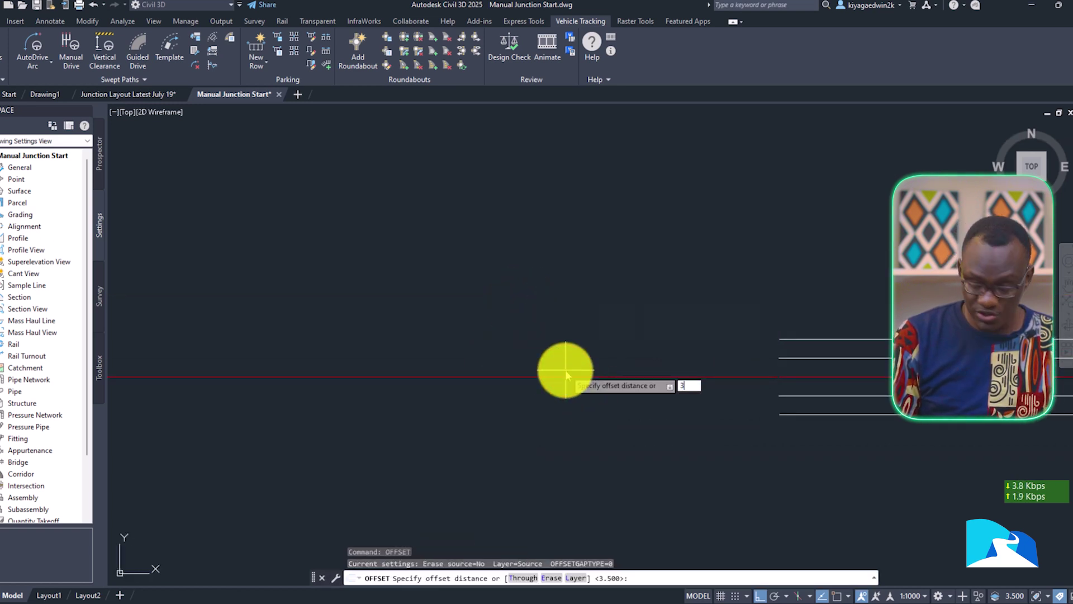
pyautogui.write('.5')
pyautogui.press('Return')
pyautogui.click(570, 376)
pyautogui.click(576, 354)
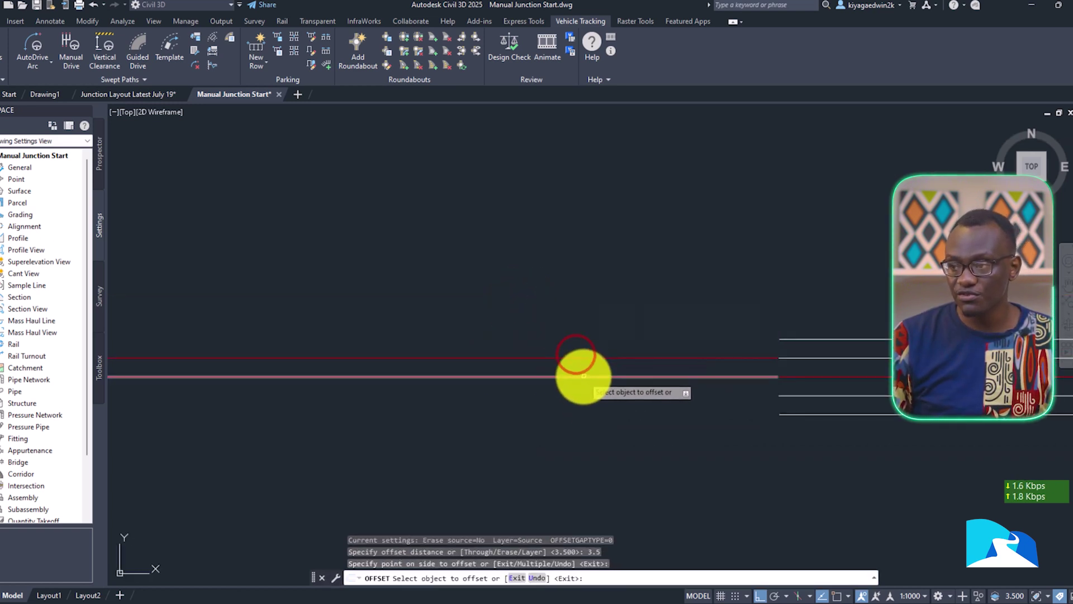
pyautogui.click(584, 376)
pyautogui.click(580, 419)
pyautogui.press('Escape')
pyautogui.scroll(-2, 591, 403)
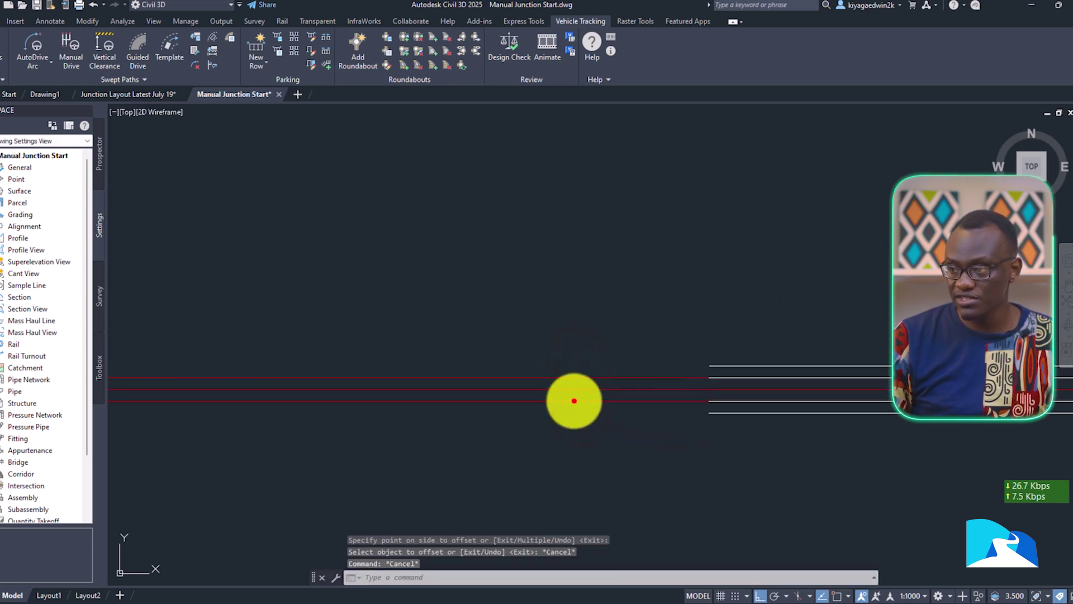
# Step: Change the colour of the two offset lines on the western approach to yellow
pyautogui.click(574, 400)
pyautogui.click(569, 377)
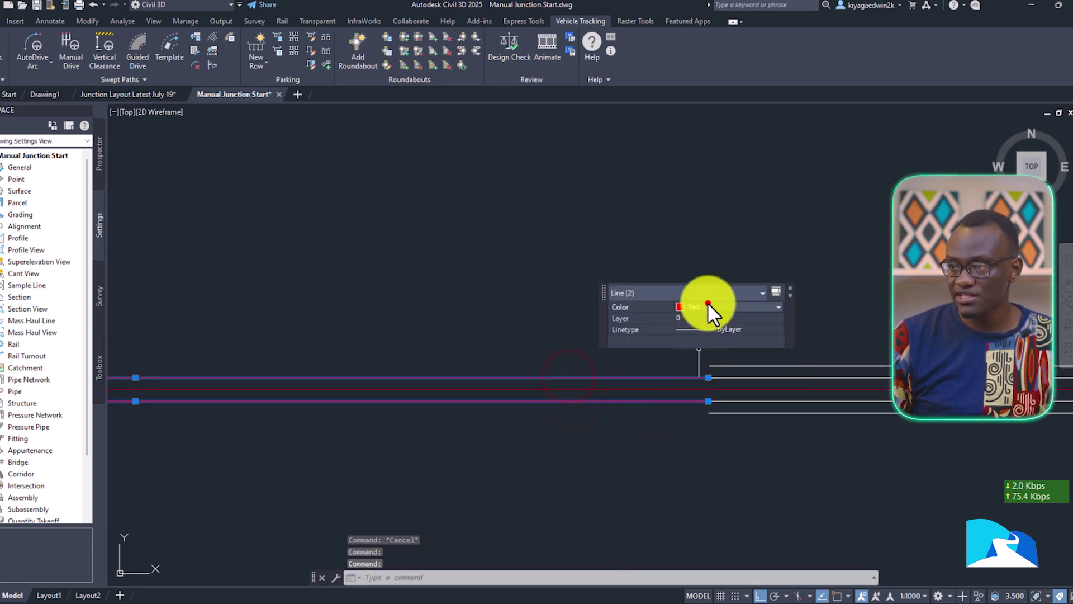
pyautogui.click(708, 303)
pyautogui.click(690, 349)
pyautogui.press('Escape')
pyautogui.scroll(-5, 425, 367)
pyautogui.press('Escape')
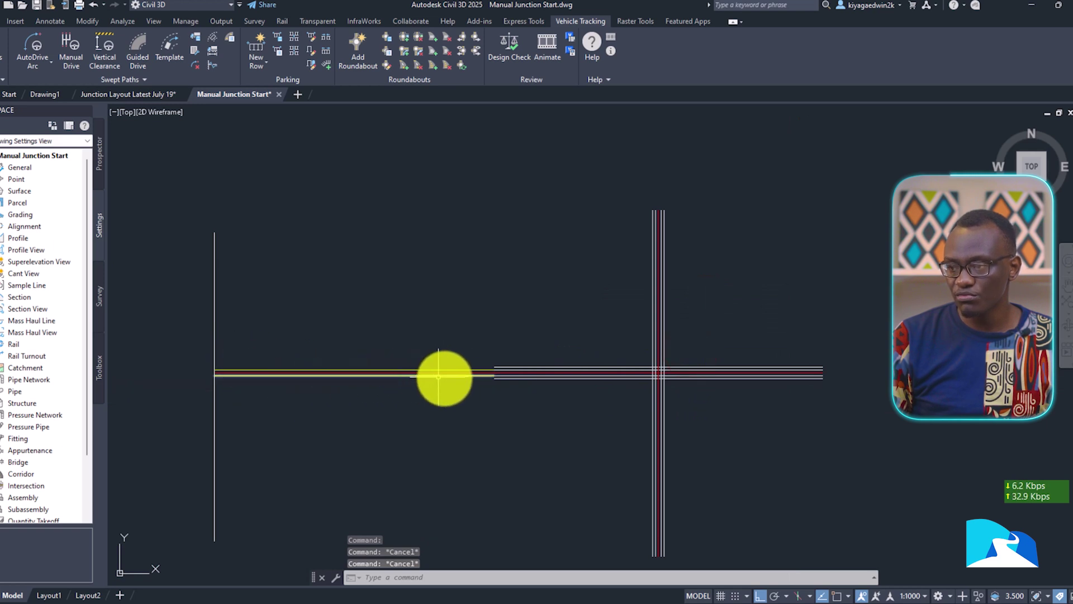
# Step: Mirror the three western approach lines and the separate vertical line about the vertical road's centreline, keeping the source objects
pyautogui.moveTo(762, 391)
pyautogui.mouseDown(button='middle')
pyautogui.moveTo(714, 397)
pyautogui.moveTo(672, 379)
pyautogui.mouseUp(button='middle')
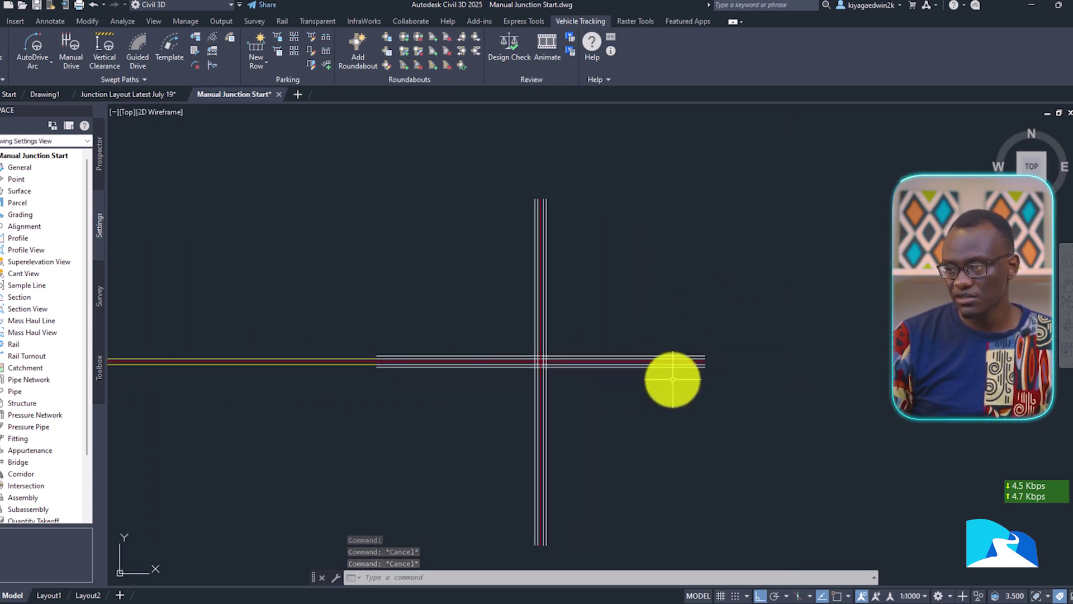
pyautogui.scroll(-2, 673, 379)
pyautogui.click(420, 420)
pyautogui.click(392, 343)
pyautogui.click(343, 435)
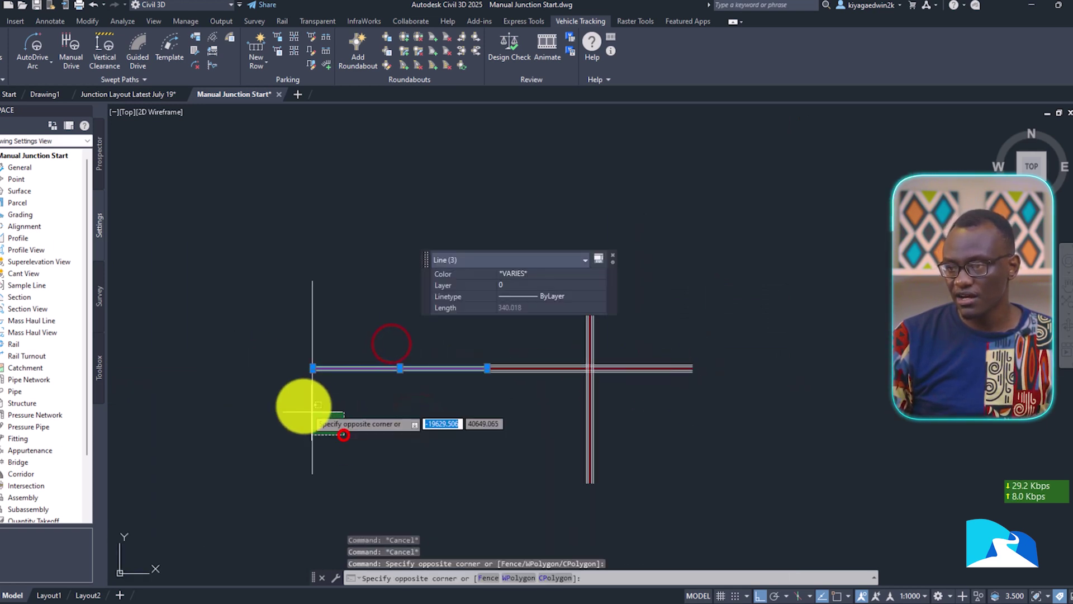
pyautogui.click(279, 395)
pyautogui.write('mi')
pyautogui.press('Return')
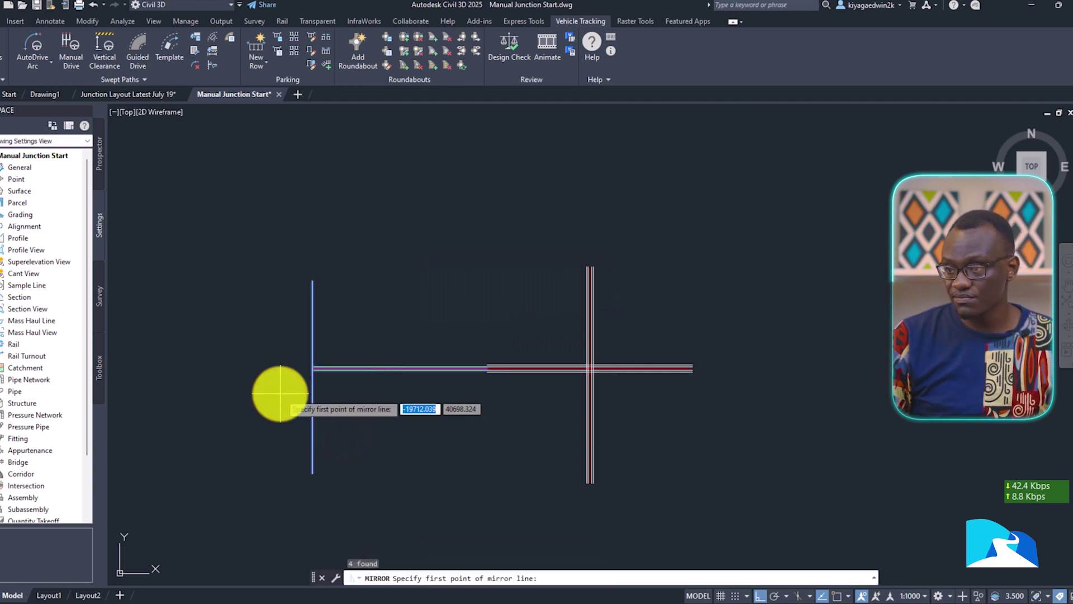
pyautogui.scroll(4, 582, 479)
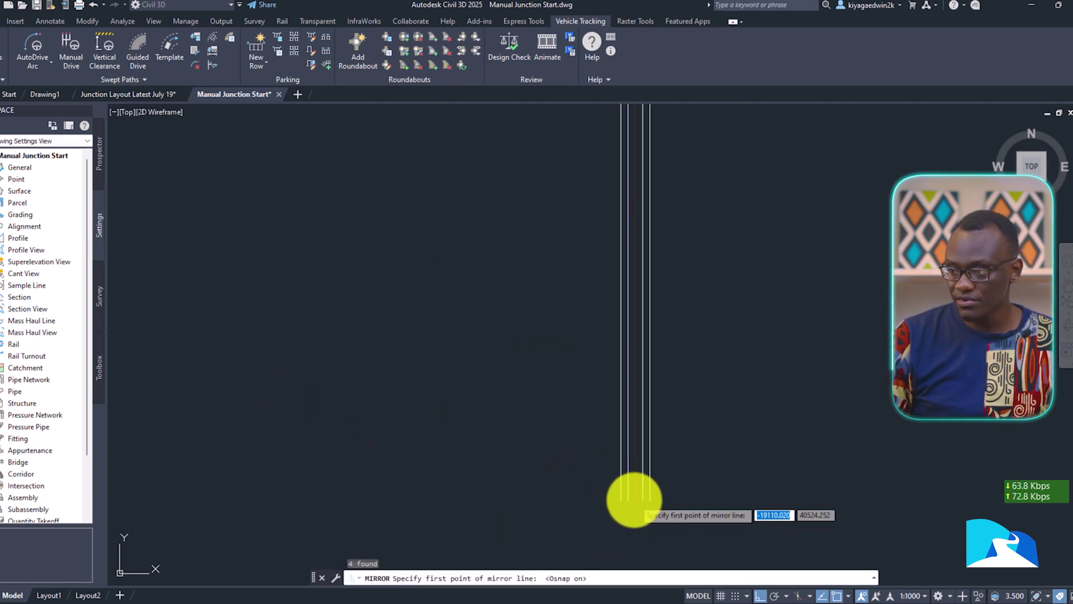
pyautogui.click(634, 498)
pyautogui.scroll(-3, 632, 347)
pyautogui.scroll(3, 637, 320)
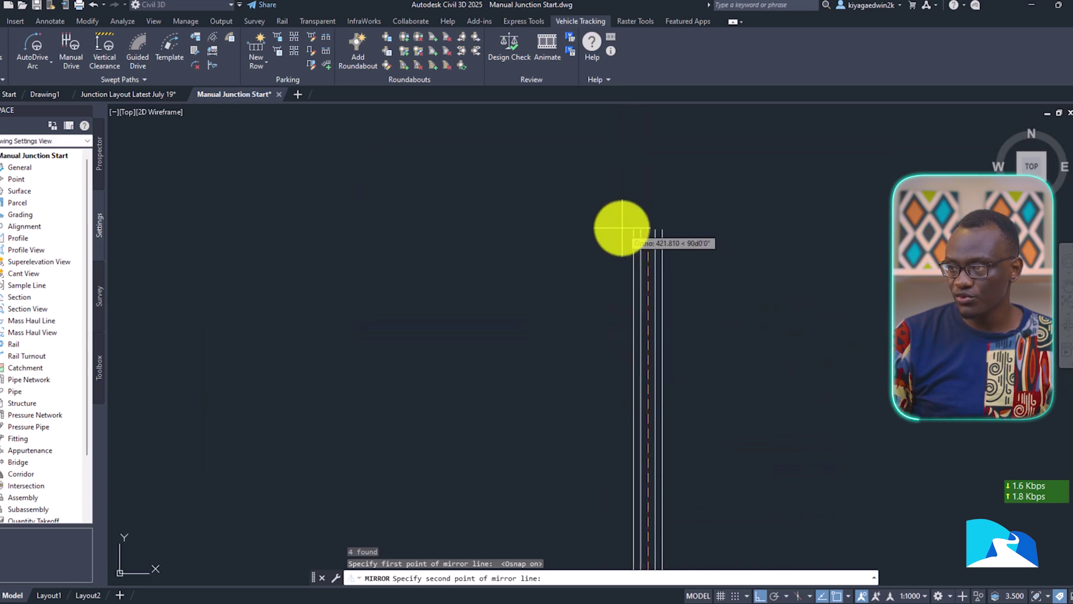
pyautogui.click(646, 230)
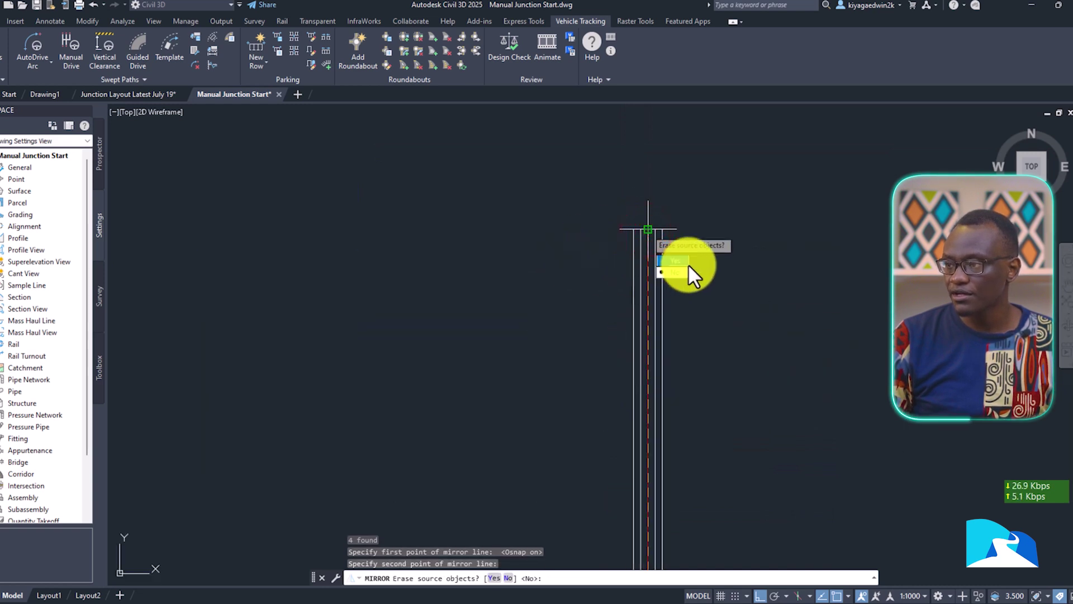
pyautogui.click(675, 272)
pyautogui.press('Escape')
pyautogui.press('Escape')
pyautogui.scroll(-3, 681, 275)
pyautogui.scroll(3, 661, 295)
pyautogui.moveTo(661, 295); pyautogui.dragTo(557, 342, button='middle')
pyautogui.scroll(-3, 719, 353)
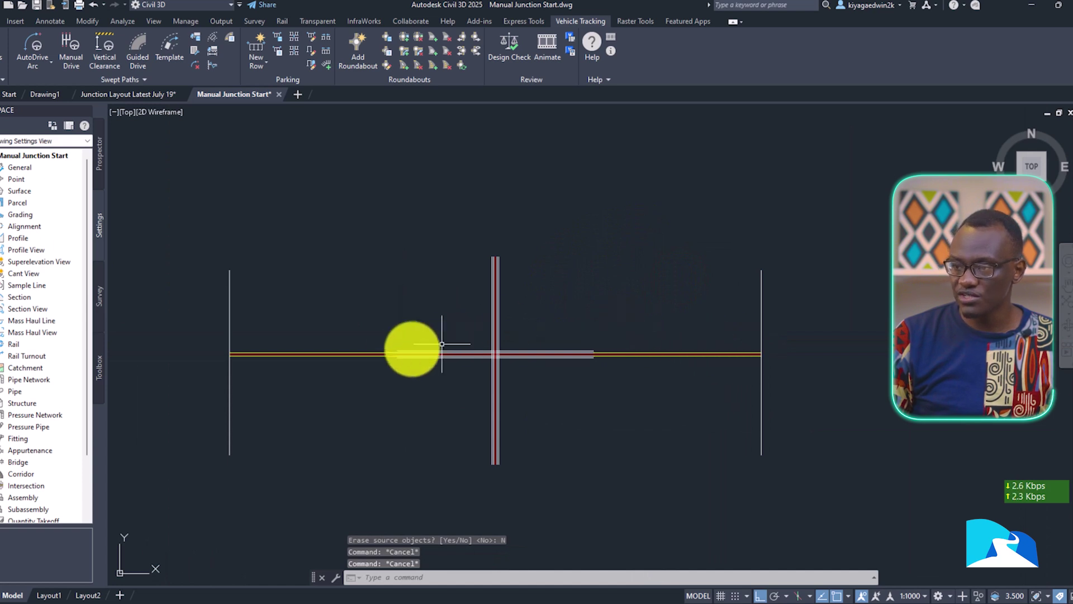
# Step: Examine the western approach and the lane lines at the crossing for a left-hand-drive layout
pyautogui.scroll(4, 402, 375)
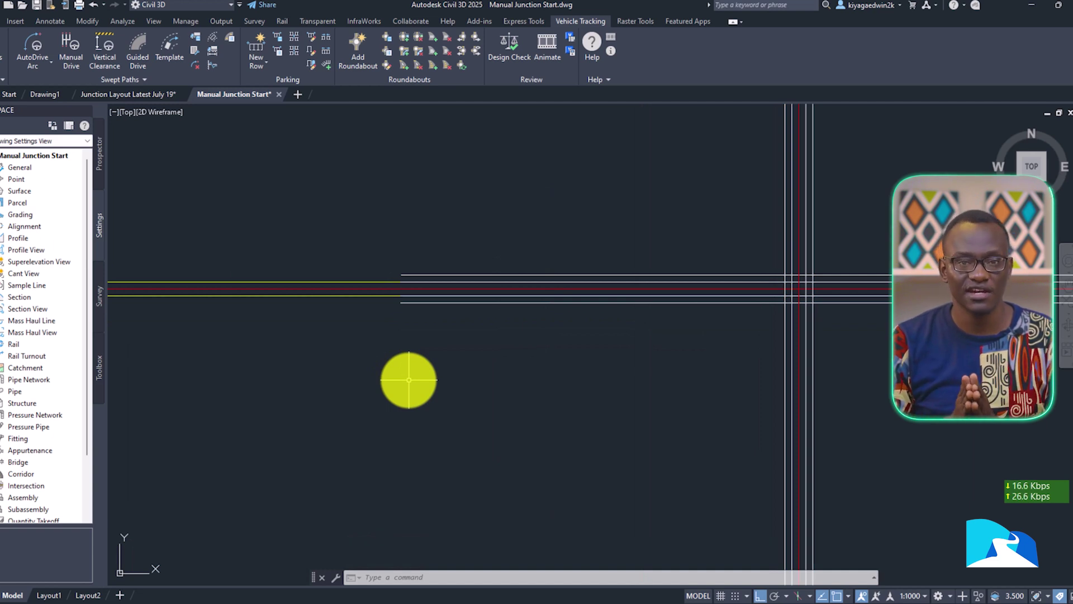
pyautogui.moveTo(436, 380); pyautogui.dragTo(510, 407, button='middle')
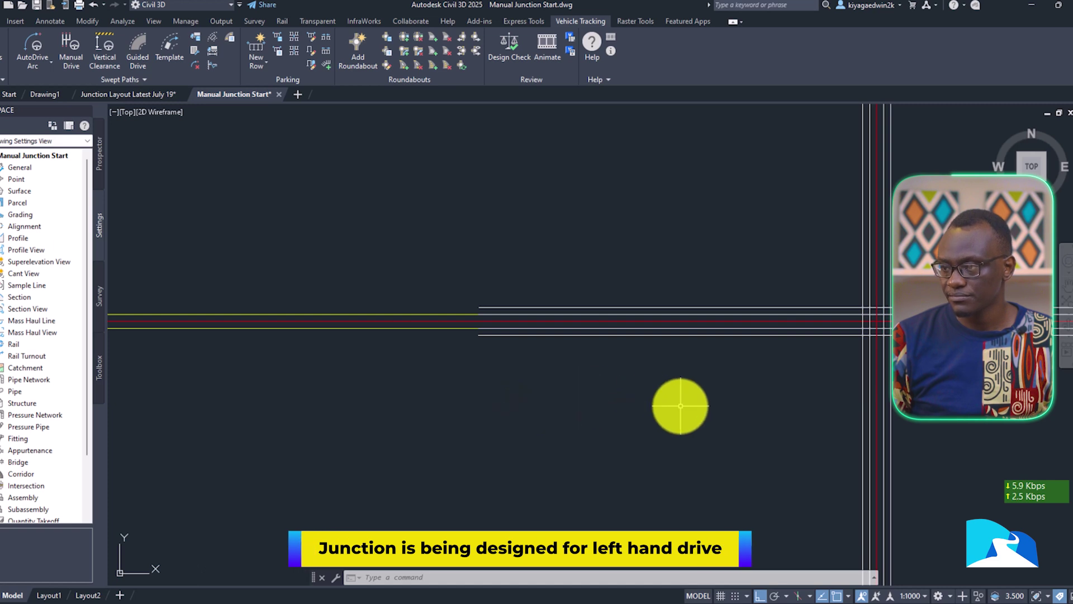
pyautogui.scroll(-4, 648, 377)
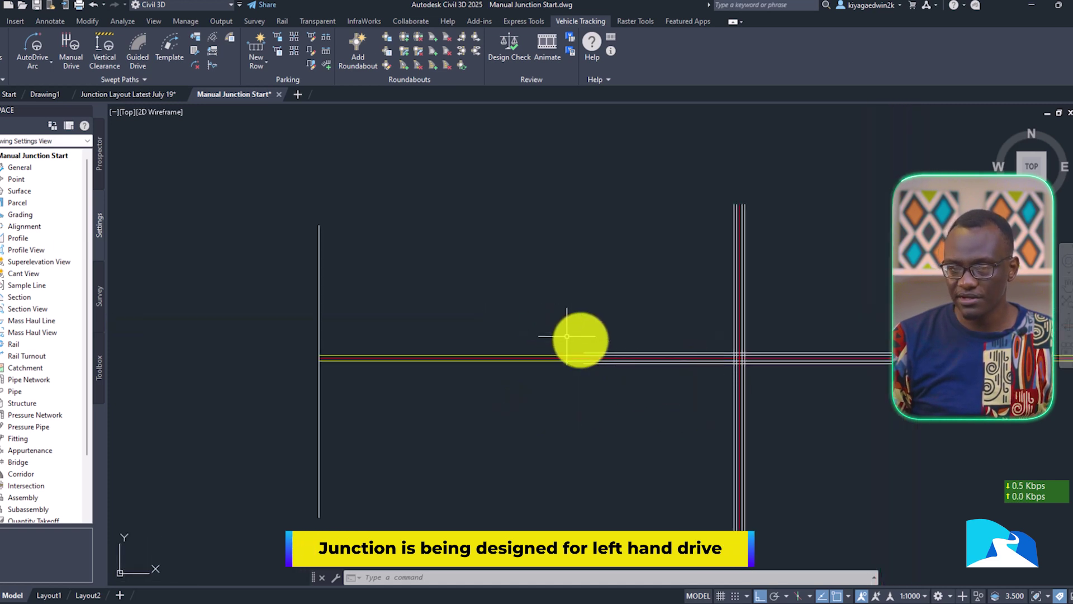
pyautogui.scroll(5, 568, 363)
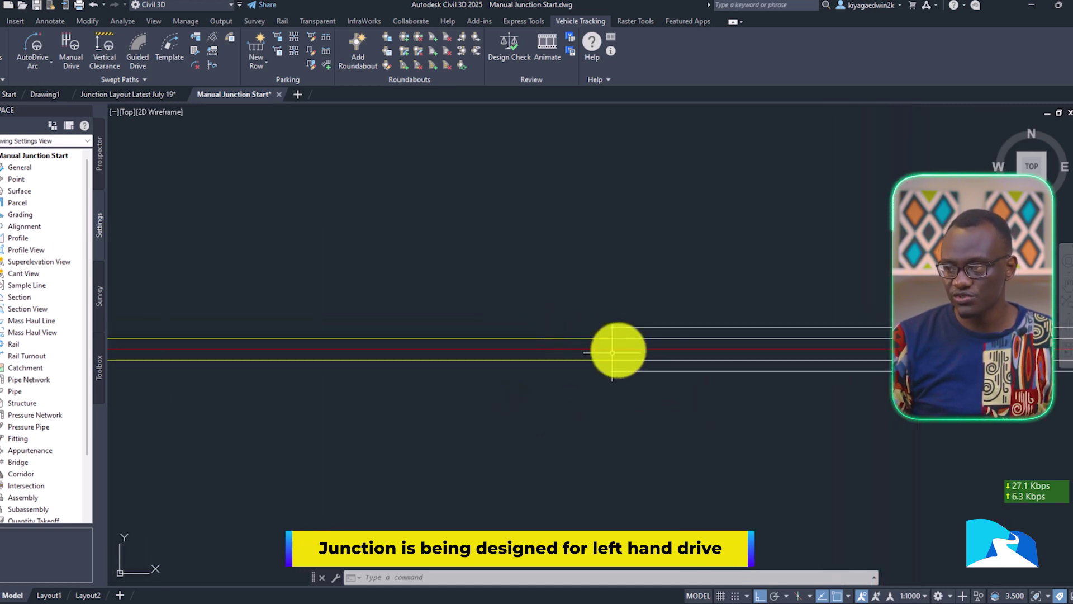
pyautogui.scroll(-3, 586, 324)
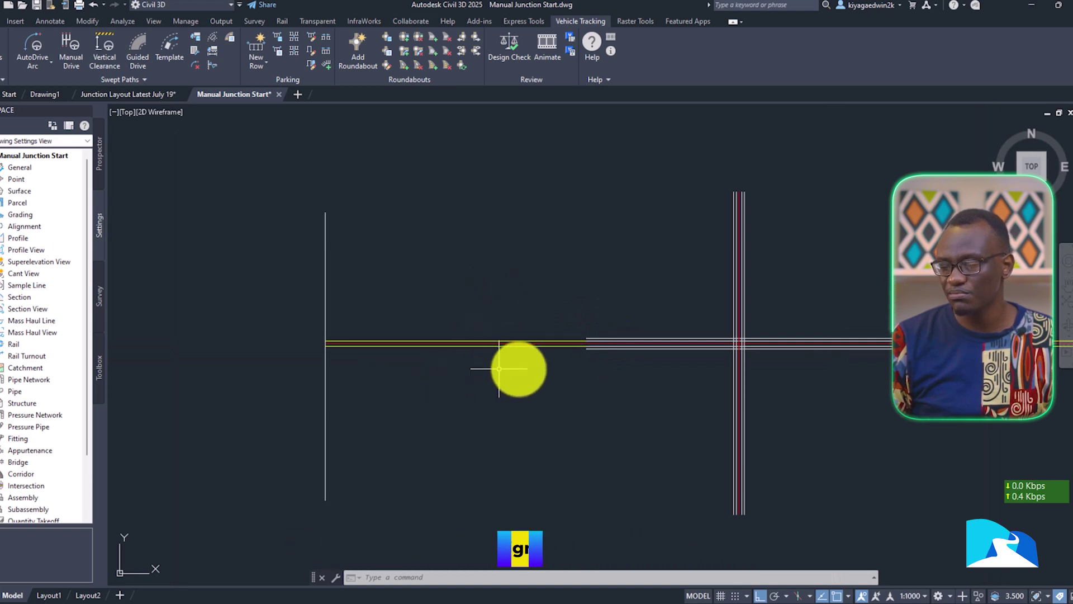
pyautogui.scroll(3, 739, 331)
pyautogui.scroll(5, 693, 347)
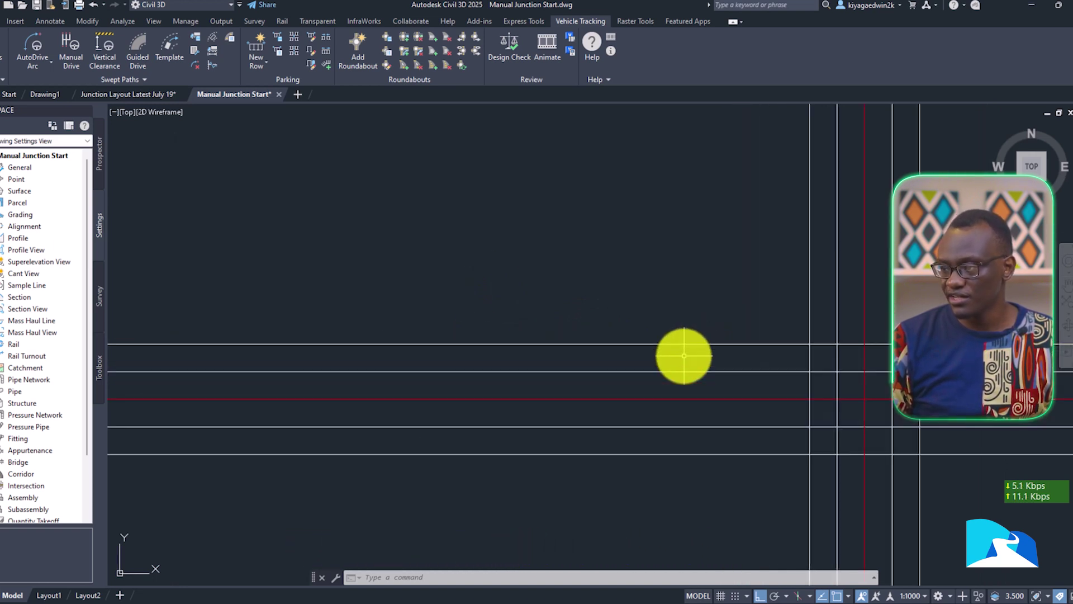
pyautogui.scroll(-3, 679, 306)
pyautogui.scroll(3, 654, 302)
pyautogui.click(675, 295)
pyautogui.moveTo(673, 295); pyautogui.dragTo(599, 309, button='middle')
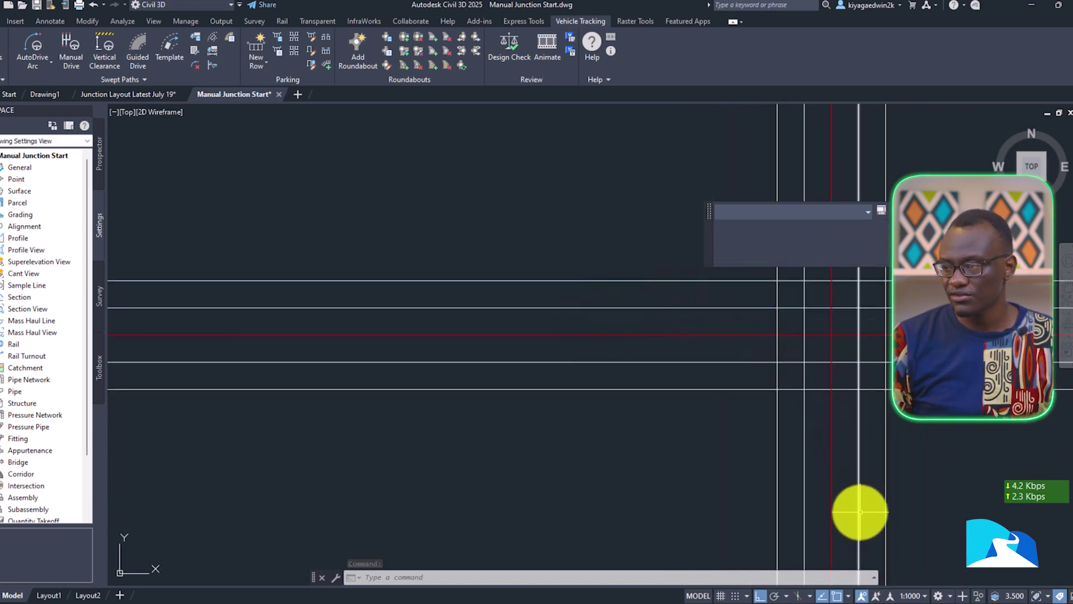
pyautogui.press('Escape')
pyautogui.press('Escape')
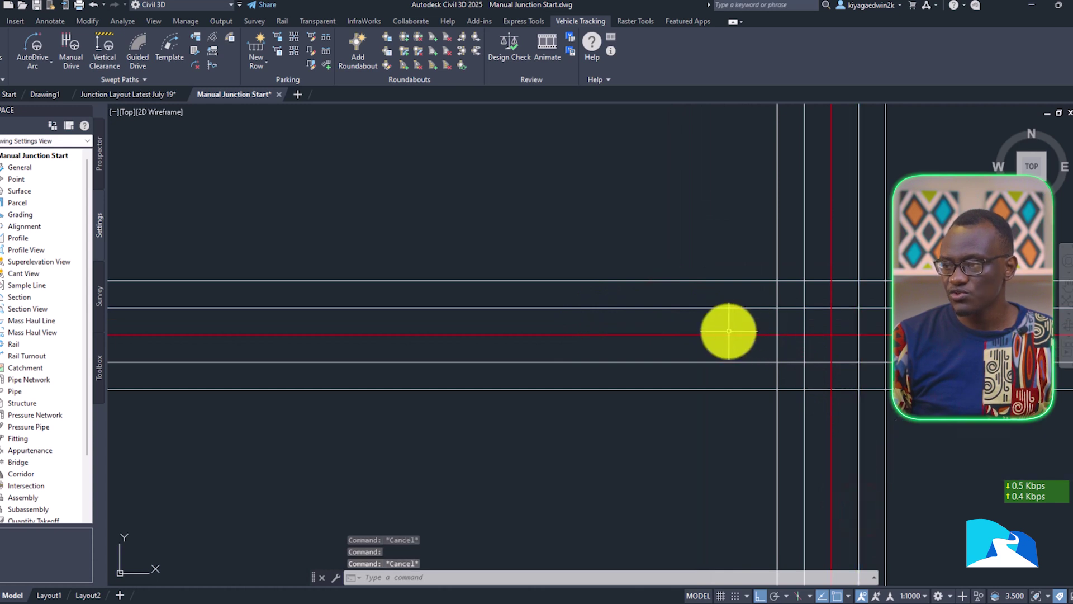
pyautogui.click(693, 308)
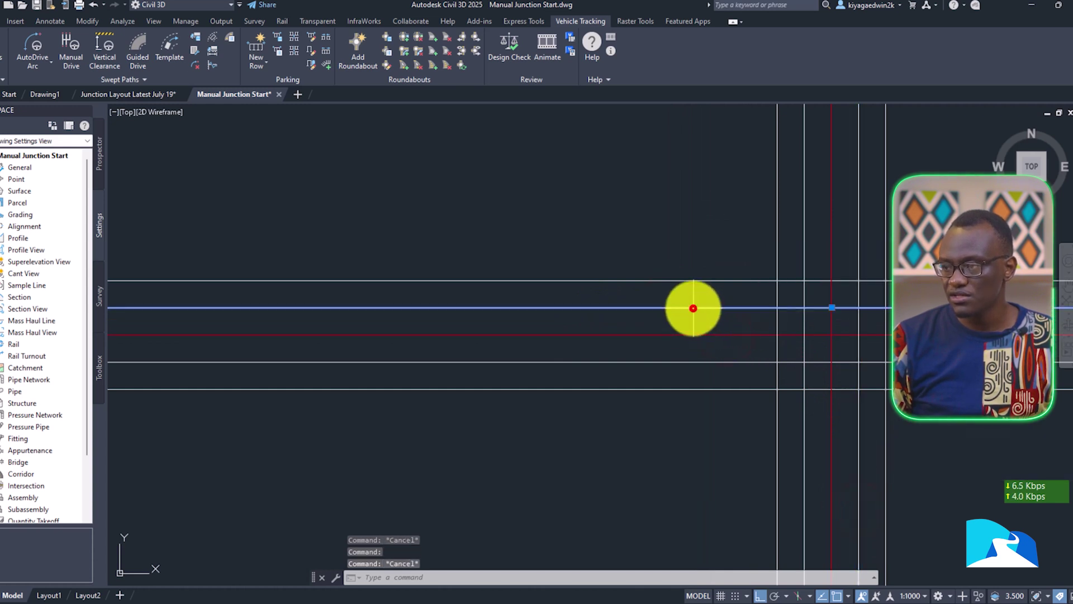
pyautogui.click(694, 308)
pyautogui.press('Escape')
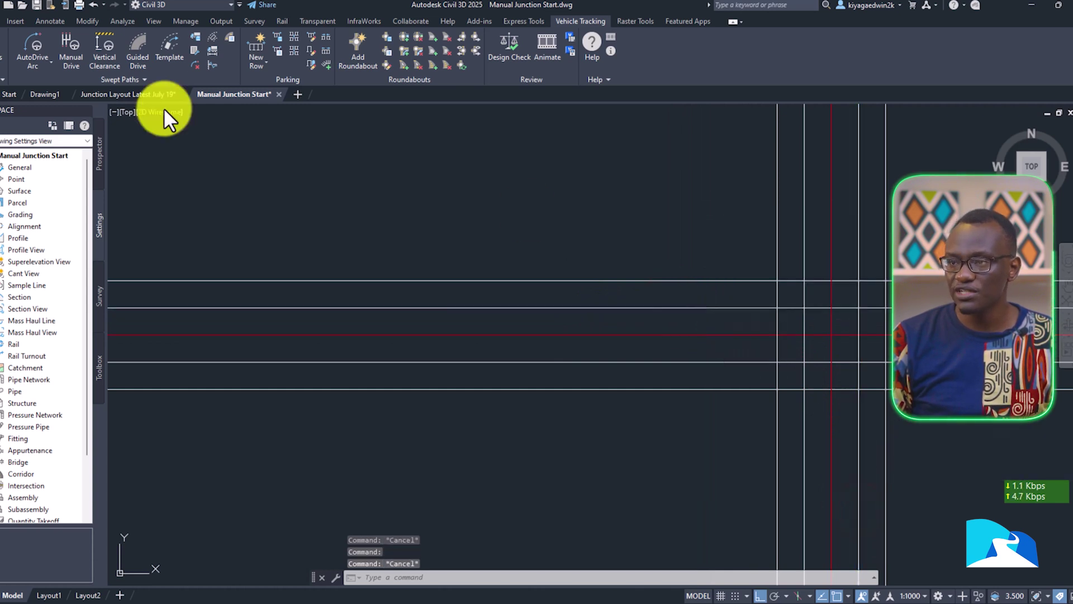
# Step: Start an alignment from objects on the horizontal lane line just above the red centreline, accepting its west-to-east direction
pyautogui.click(2, 21)
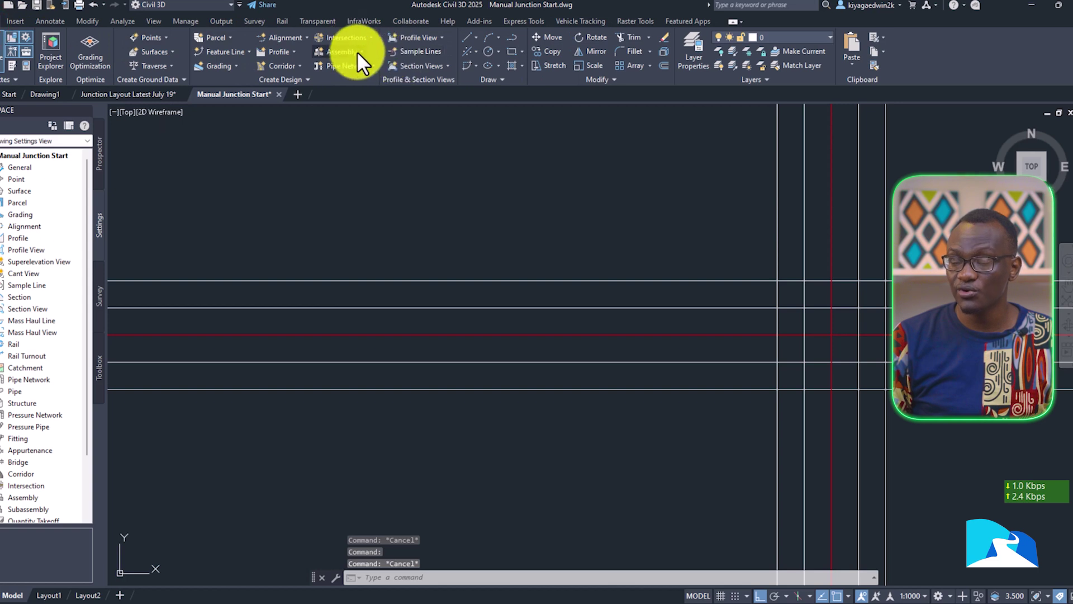
pyautogui.click(278, 38)
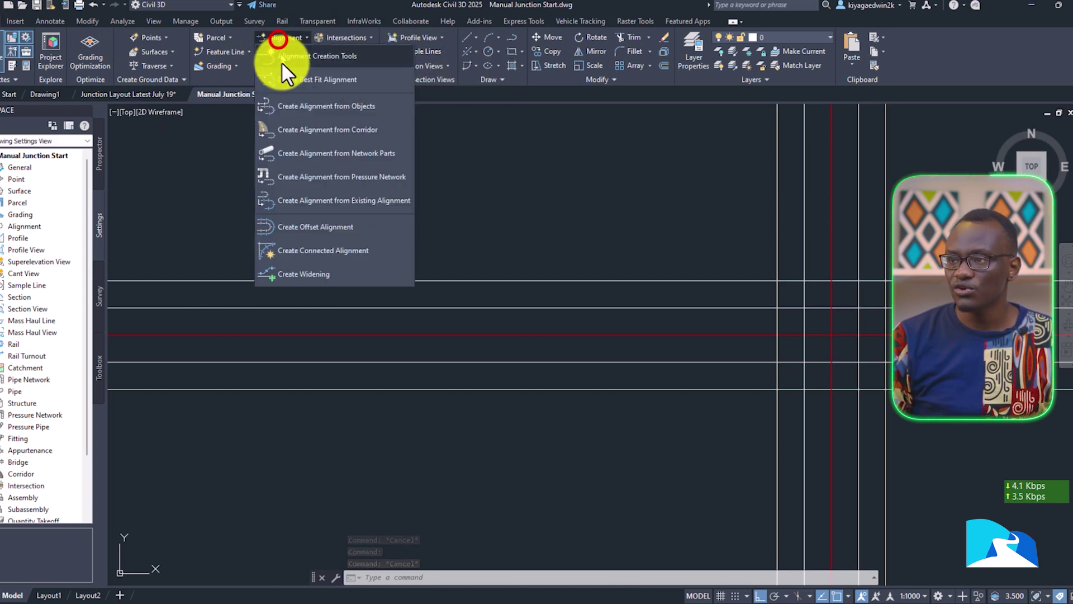
pyautogui.click(348, 106)
pyautogui.scroll(-3, 641, 287)
pyautogui.click(640, 287)
pyautogui.scroll(4, 678, 323)
pyautogui.press('Return')
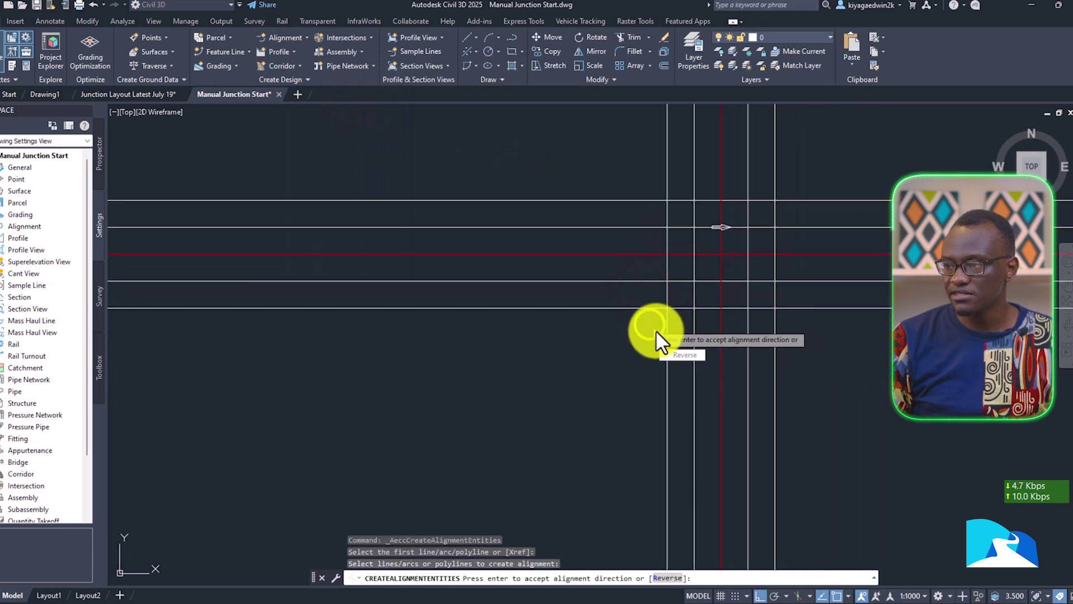
pyautogui.press('Return')
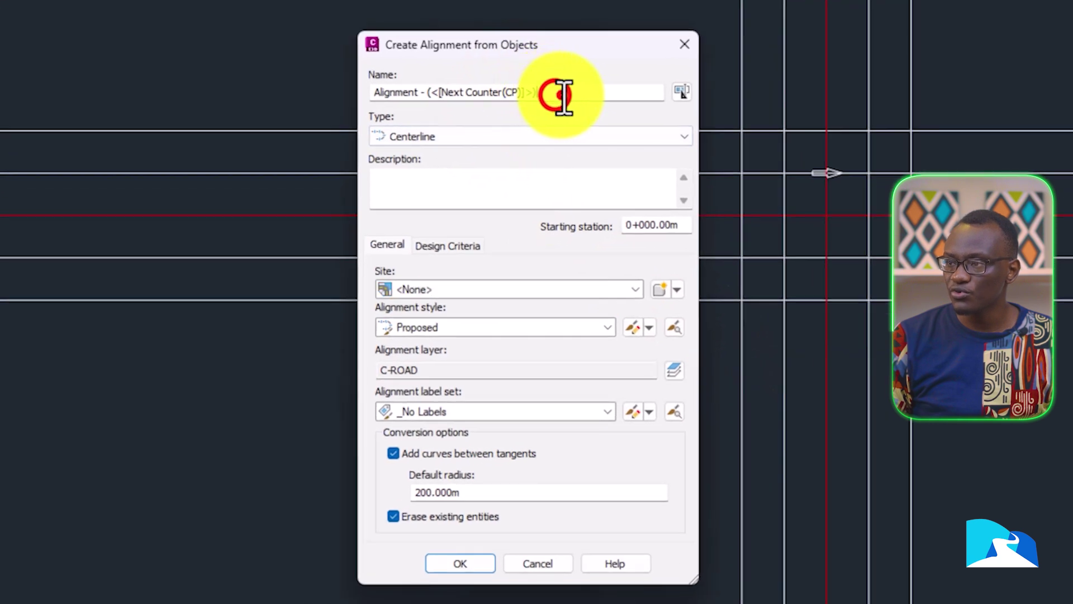
# Step: Name the new alignment Westbound Approach, correcting the spelling of the second word
pyautogui.tripleClick(564, 95)
pyautogui.write('E')
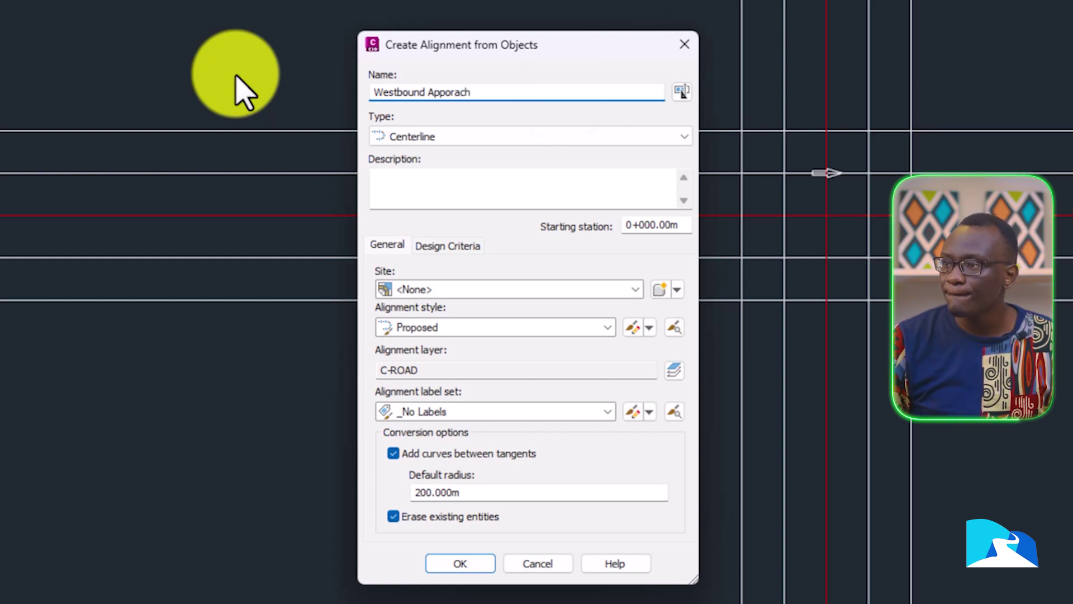
pyautogui.moveTo(447, 92); pyautogui.dragTo(610, 118)
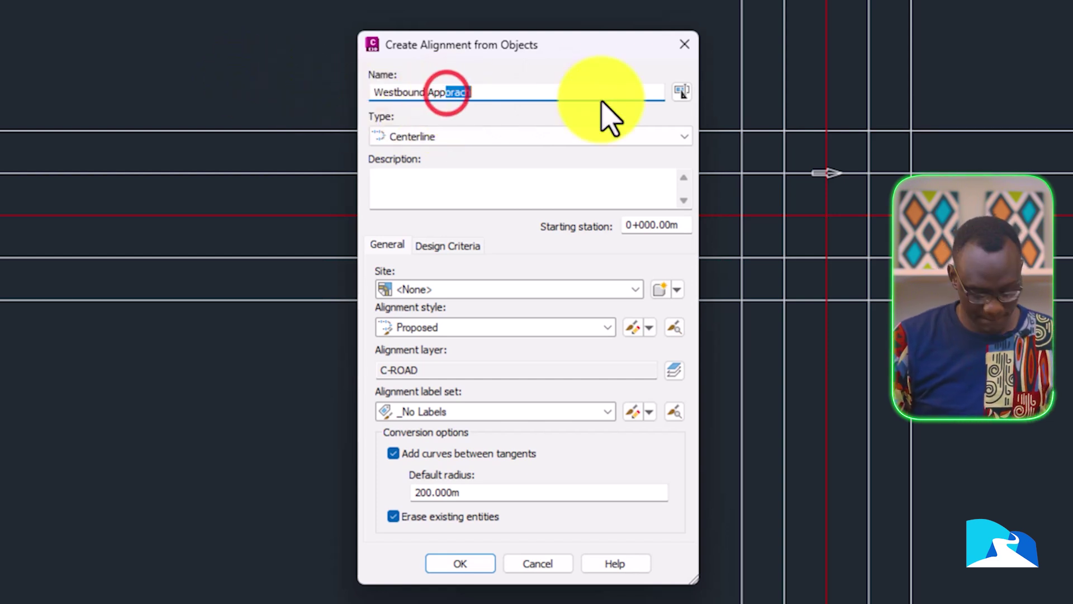
pyautogui.write('ch')
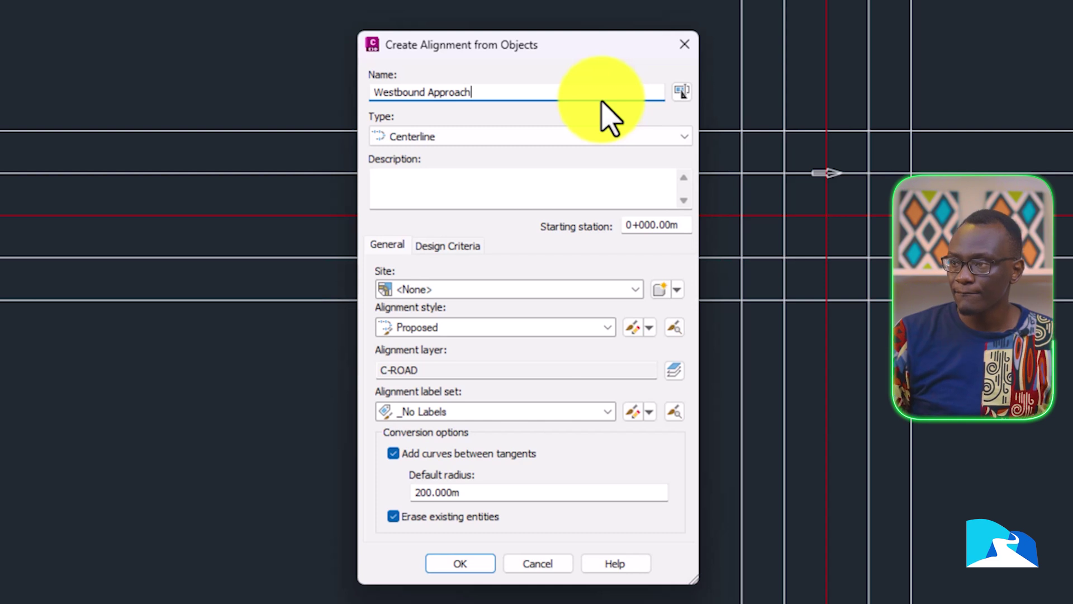
pyautogui.moveTo(536, 91); pyautogui.dragTo(395, 91)
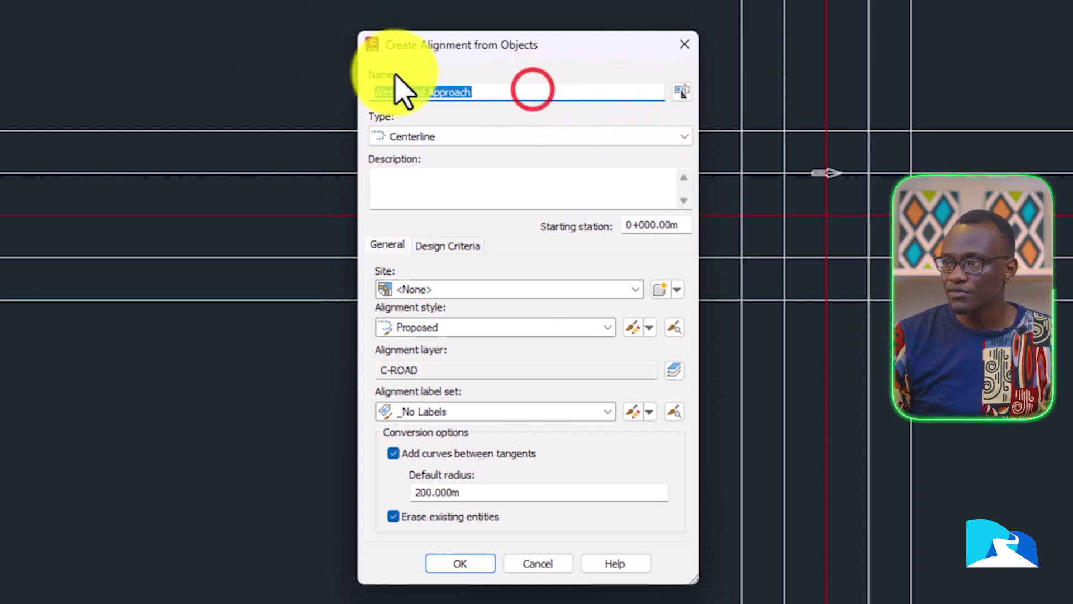
pyautogui.rightClick(412, 92)
pyautogui.click(492, 151)
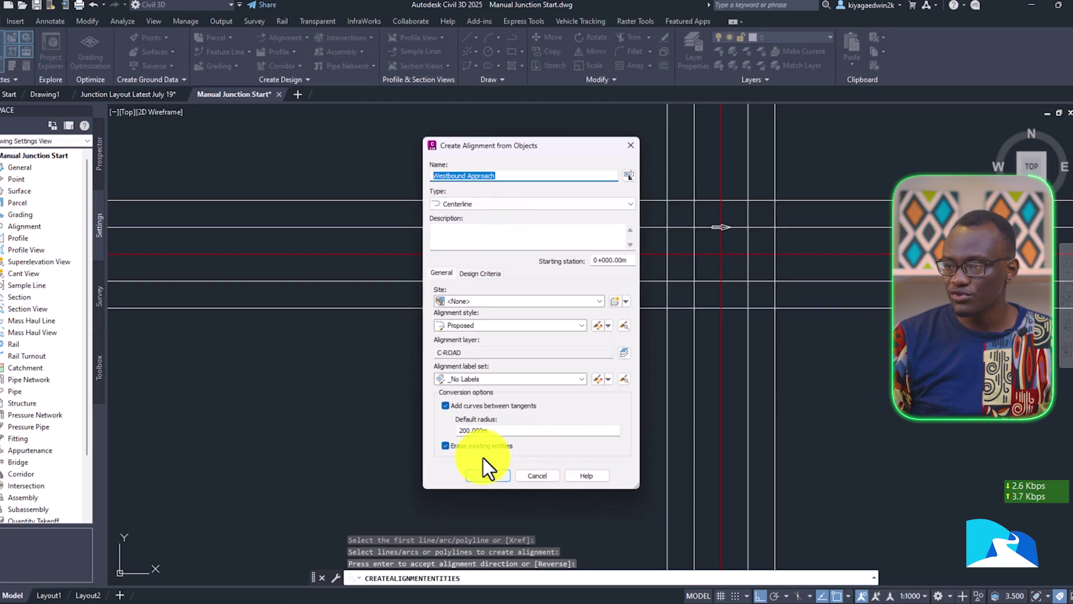
# Step: Turn off erasing of existing entities and create the Westbound Approach alignment
pyautogui.click(443, 516)
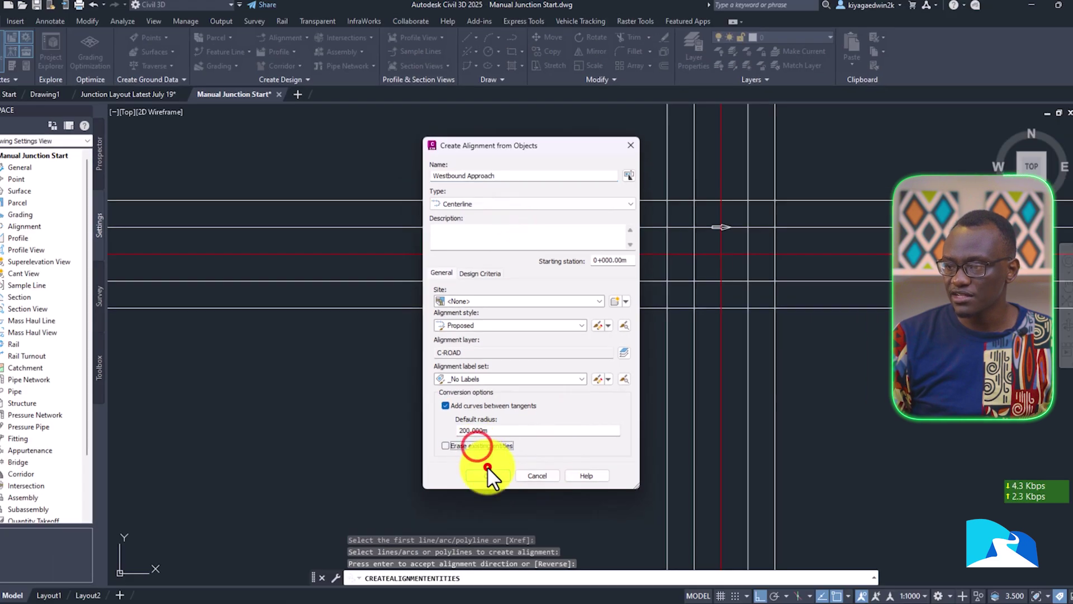
pyautogui.click(487, 473)
pyautogui.scroll(-5, 643, 359)
pyautogui.scroll(2, 654, 360)
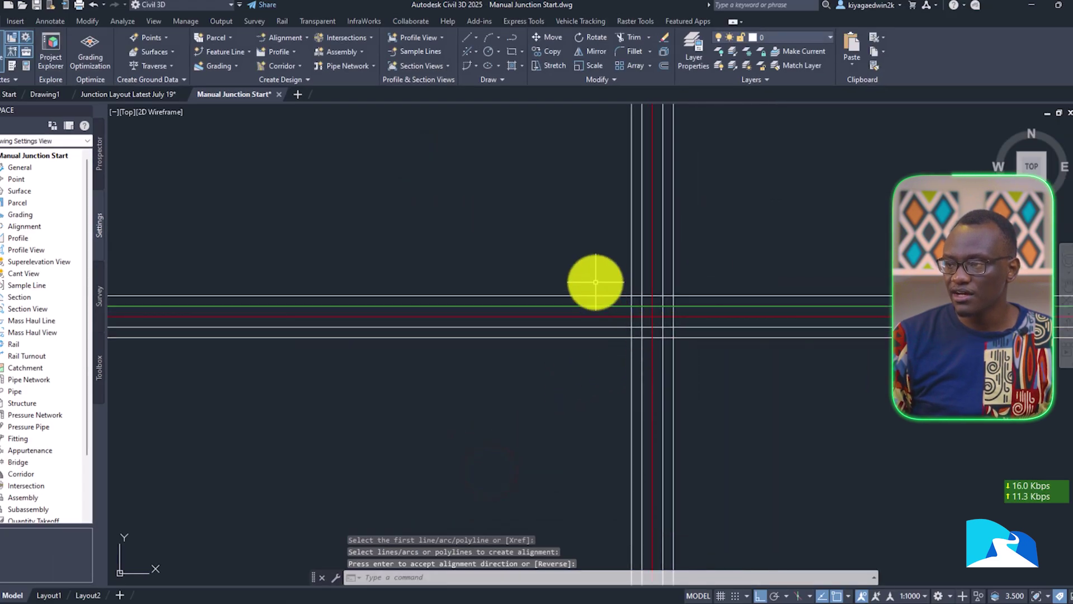
# Step: Start an alignment from objects on the vertical lane line just east of the red centreline, accepting its south-to-north direction
pyautogui.rightClick(596, 284)
pyautogui.click(633, 290)
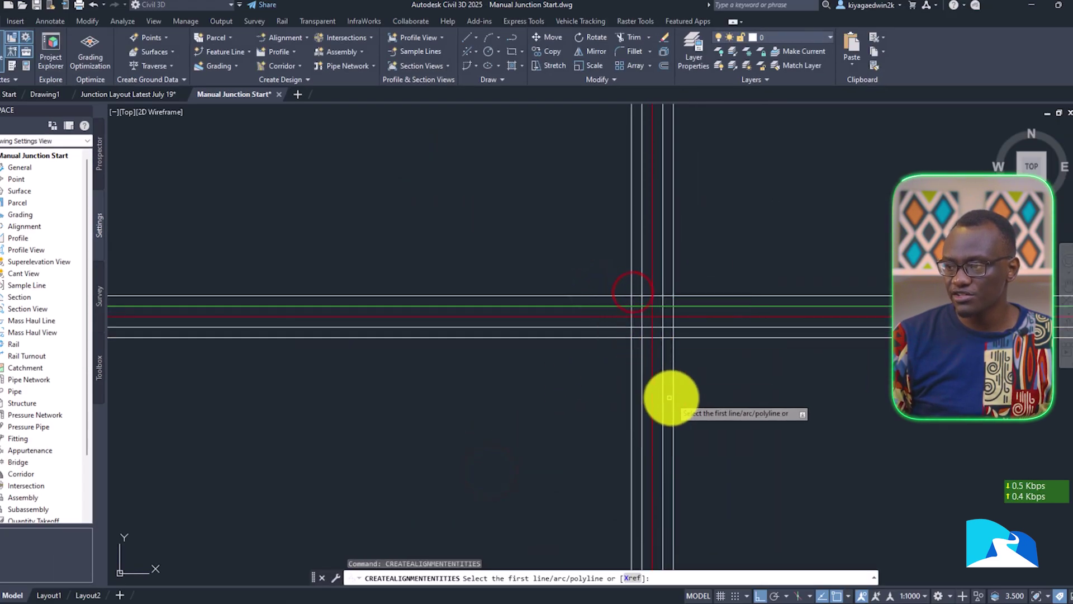
pyautogui.scroll(2, 649, 369)
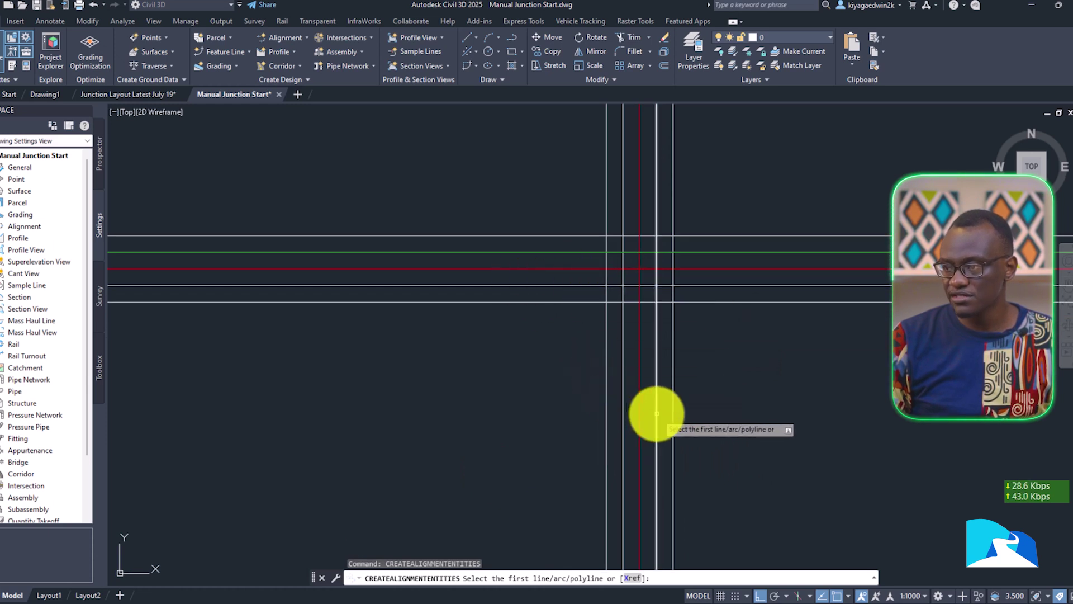
pyautogui.click(656, 414)
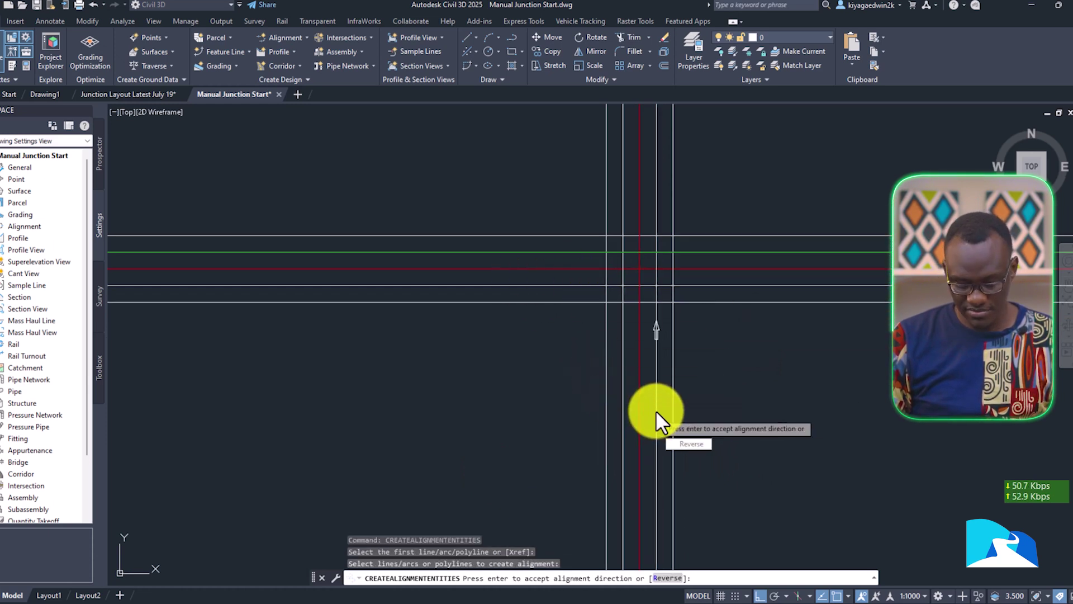
pyautogui.press('Return')
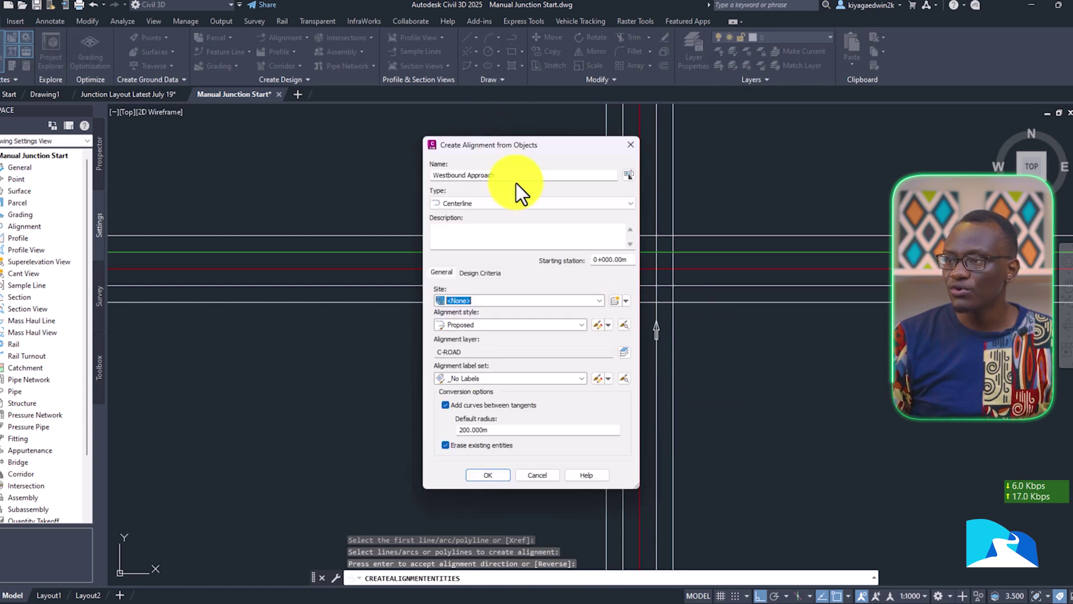
# Step: Name the alignment Southbound Approach, turn off erasing of existing entities, and create it
pyautogui.click(520, 176)
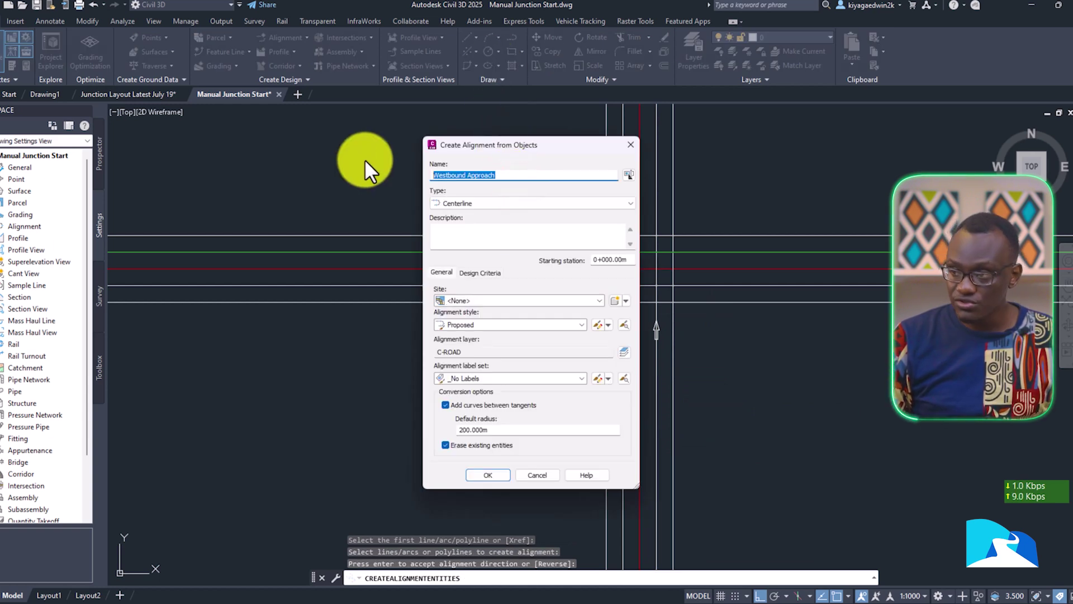
pyautogui.click(444, 172)
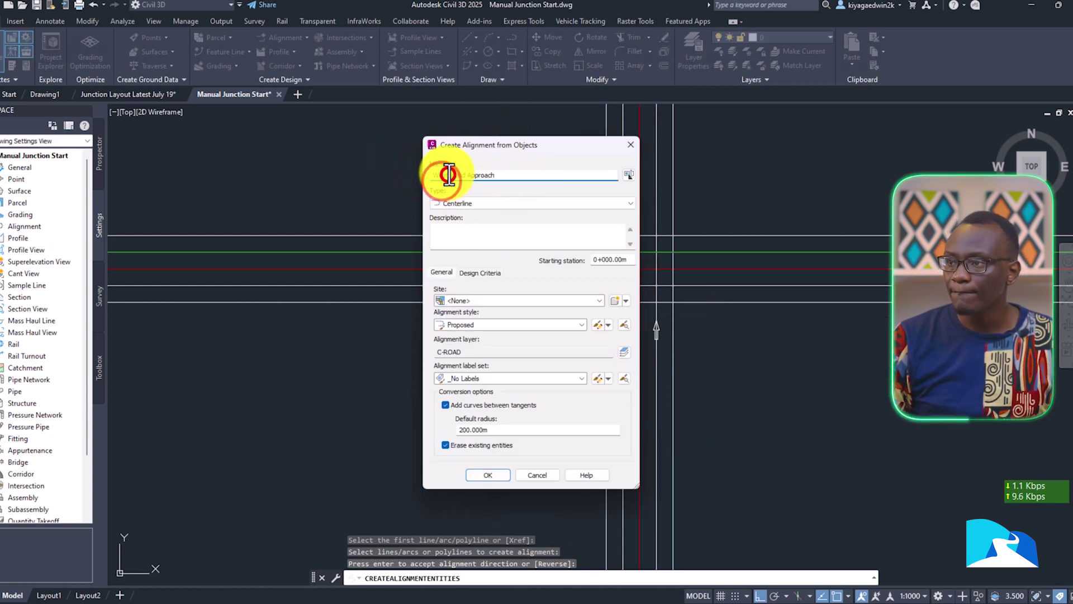
pyautogui.doubleClick(450, 173)
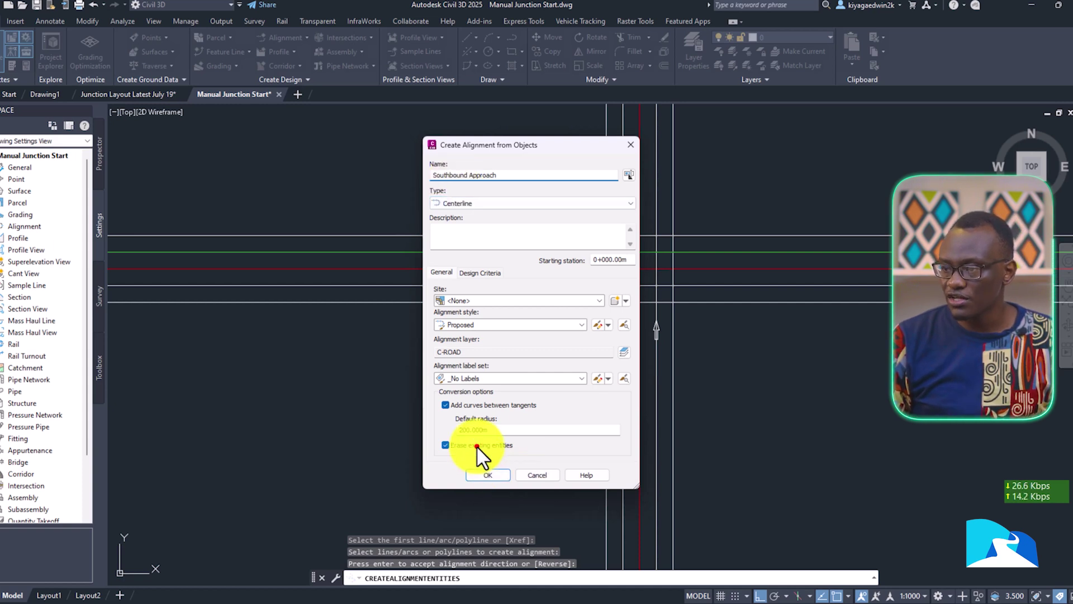
pyautogui.click(489, 475)
pyautogui.moveTo(647, 310); pyautogui.dragTo(600, 332, button='middle')
pyautogui.scroll(2, 584, 324)
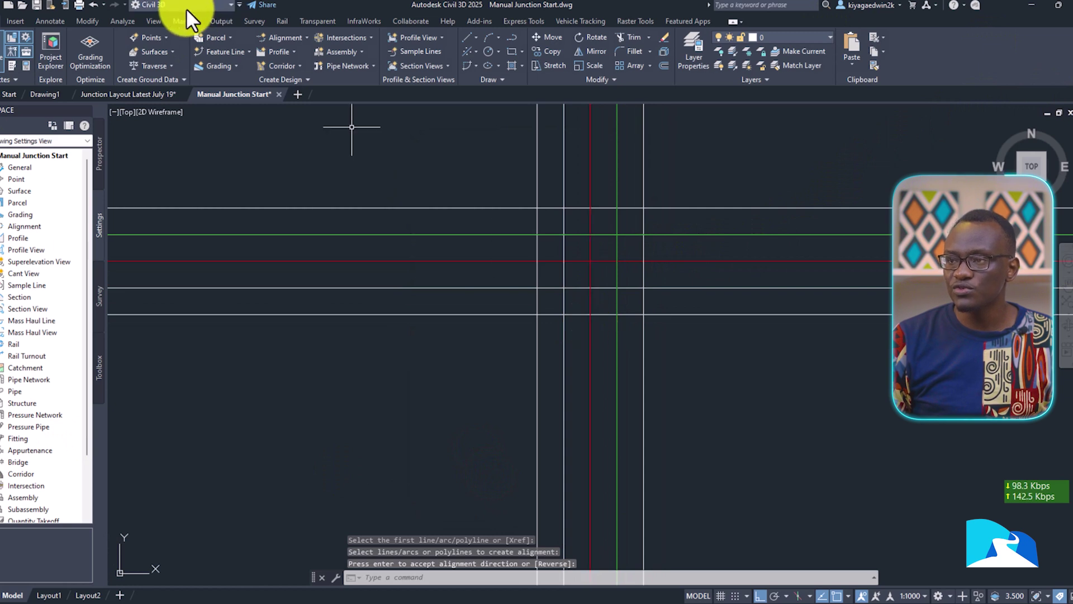
# Step: Start an alignment from objects on the horizontal red centreline, accepting its west-to-east direction
pyautogui.rightClick(362, 148)
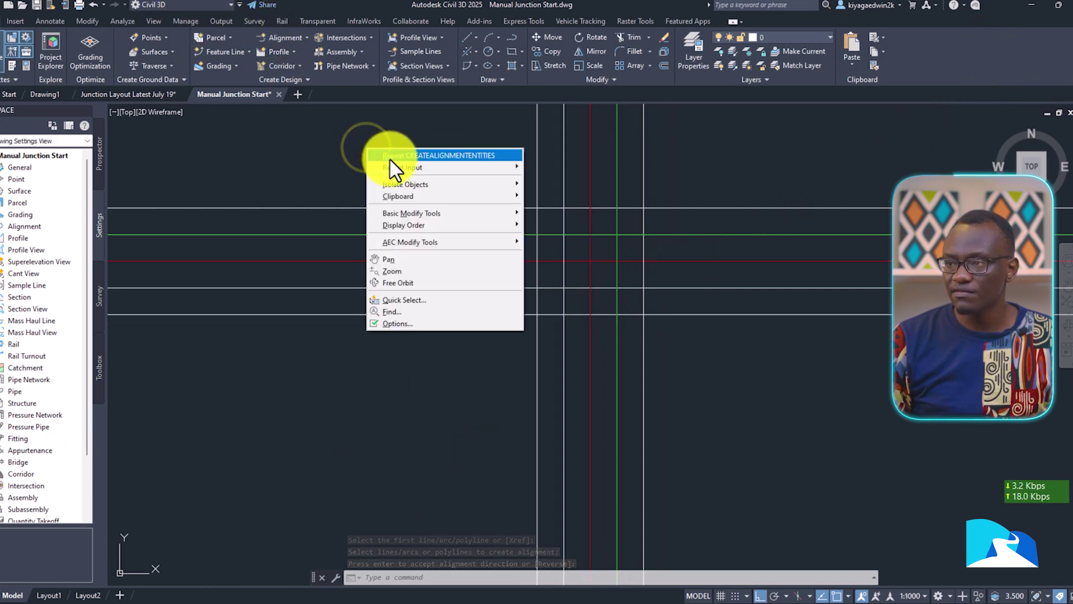
pyautogui.click(389, 158)
pyautogui.click(519, 261)
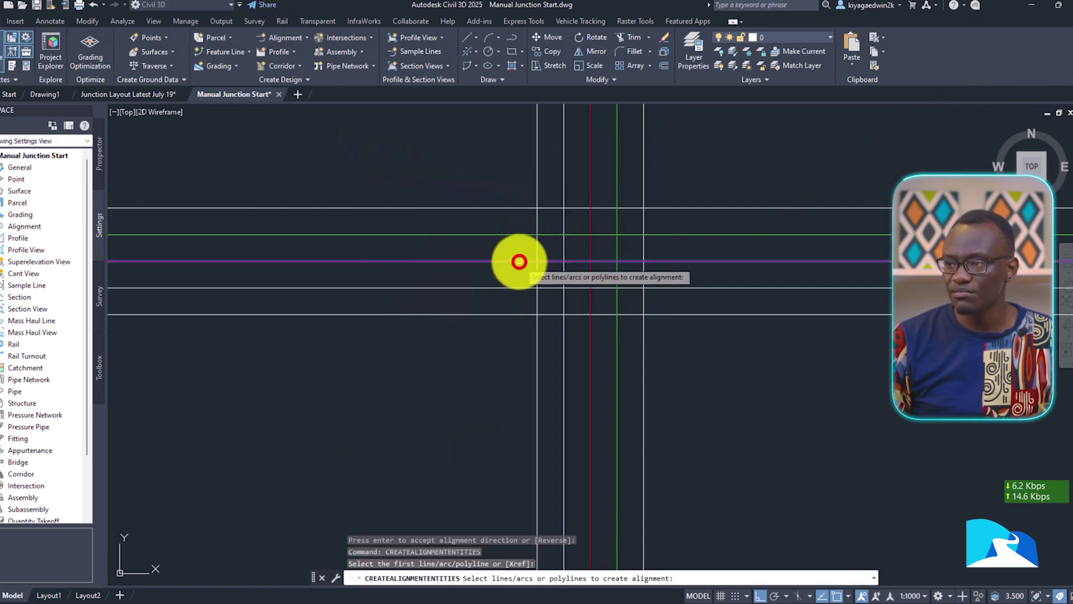
pyautogui.rightClick(543, 282)
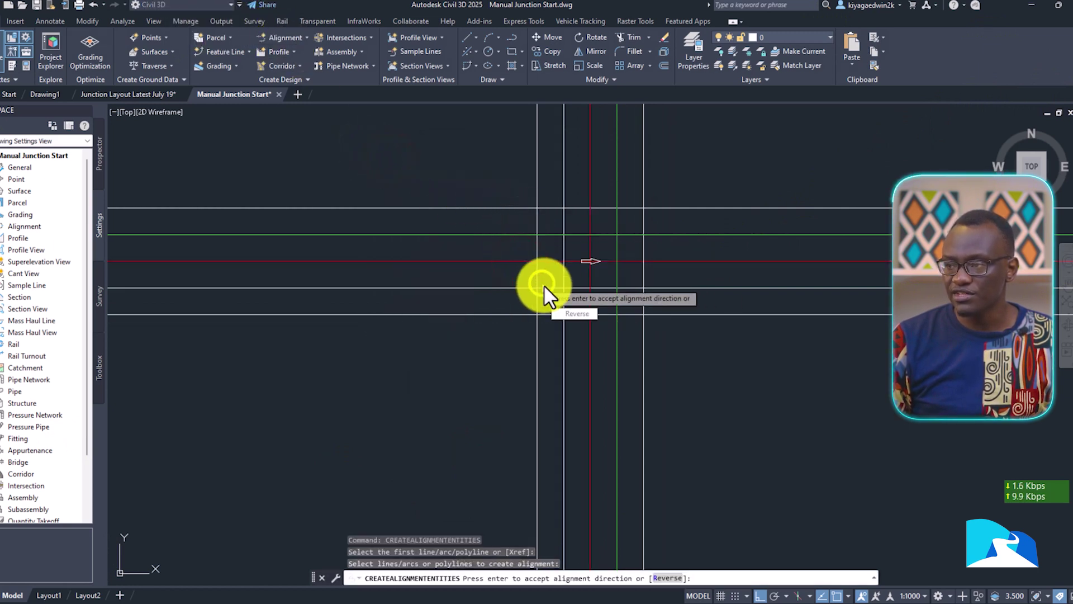
pyautogui.rightClick(569, 303)
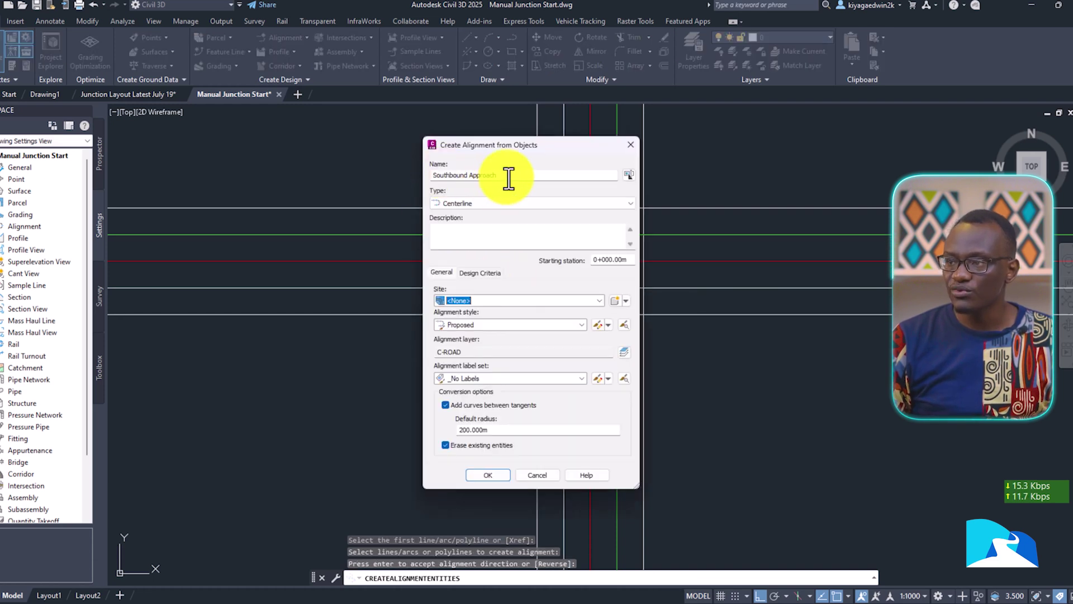
# Step: Name the horizontal centreline alignment MC00 and create it
pyautogui.tripleClick(507, 176)
pyautogui.write('Mc')
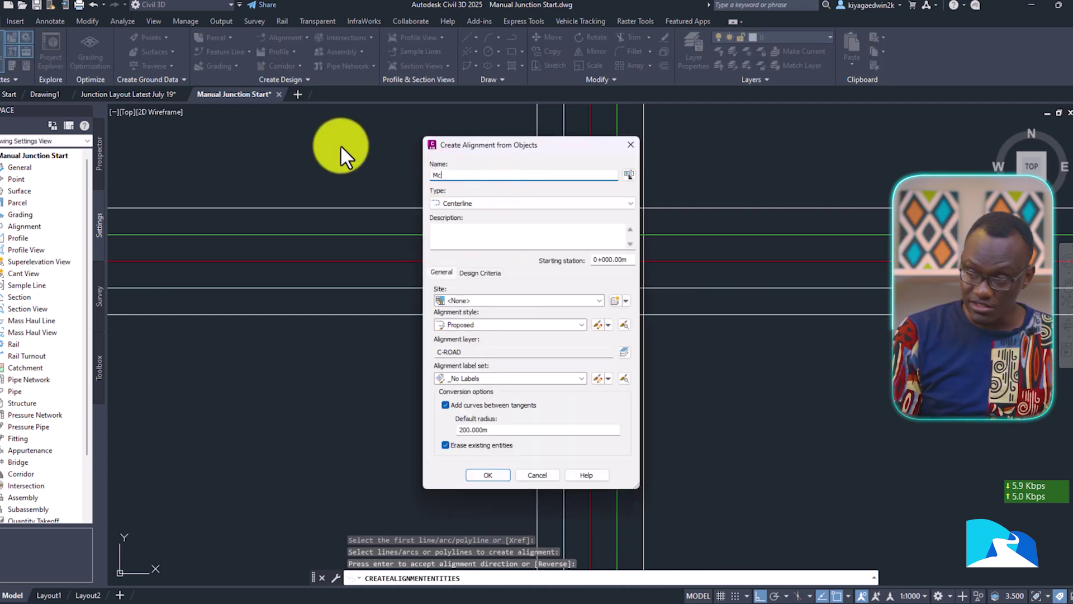
pyautogui.write('00')
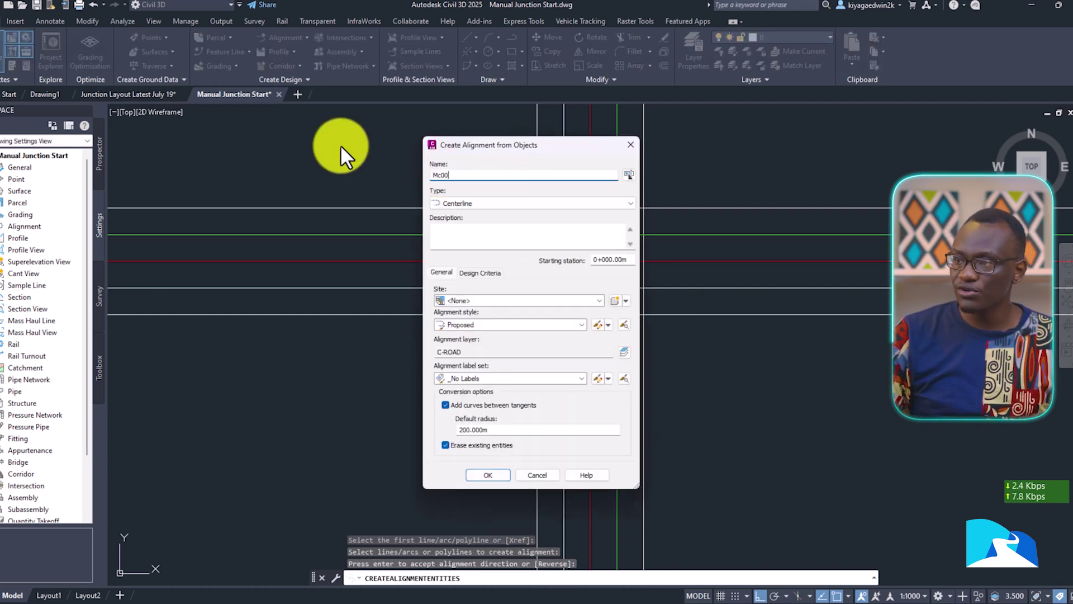
pyautogui.doubleClick(479, 175)
pyautogui.press('capslock')
pyautogui.write('MC00')
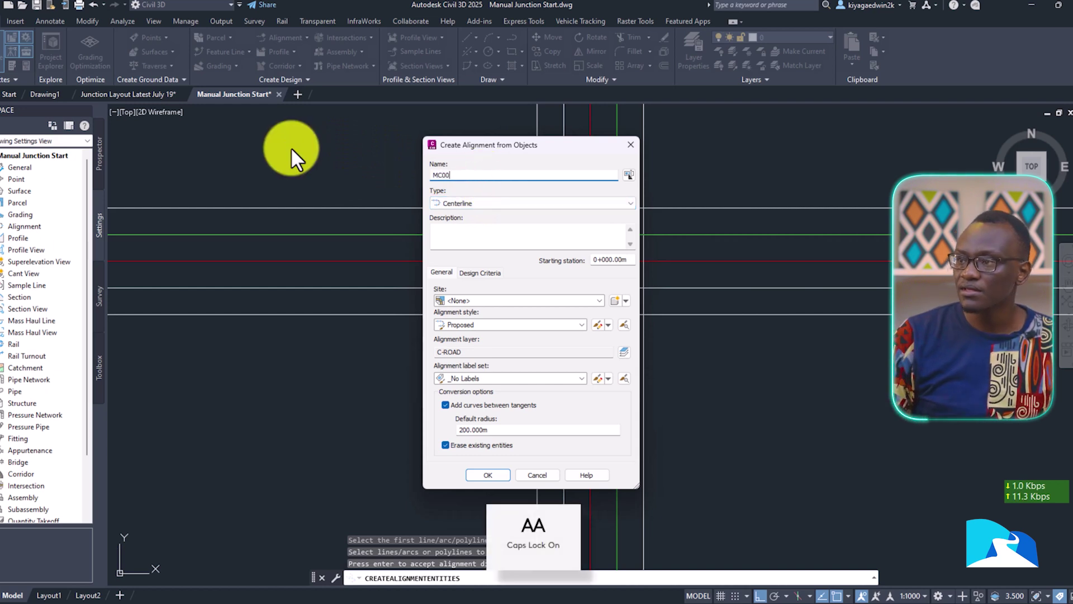
pyautogui.click(487, 473)
# Step: Start an alignment from objects on the vertical red centreline, accepting its south-to-north direction
pyautogui.rightClick(444, 241)
pyautogui.click(478, 251)
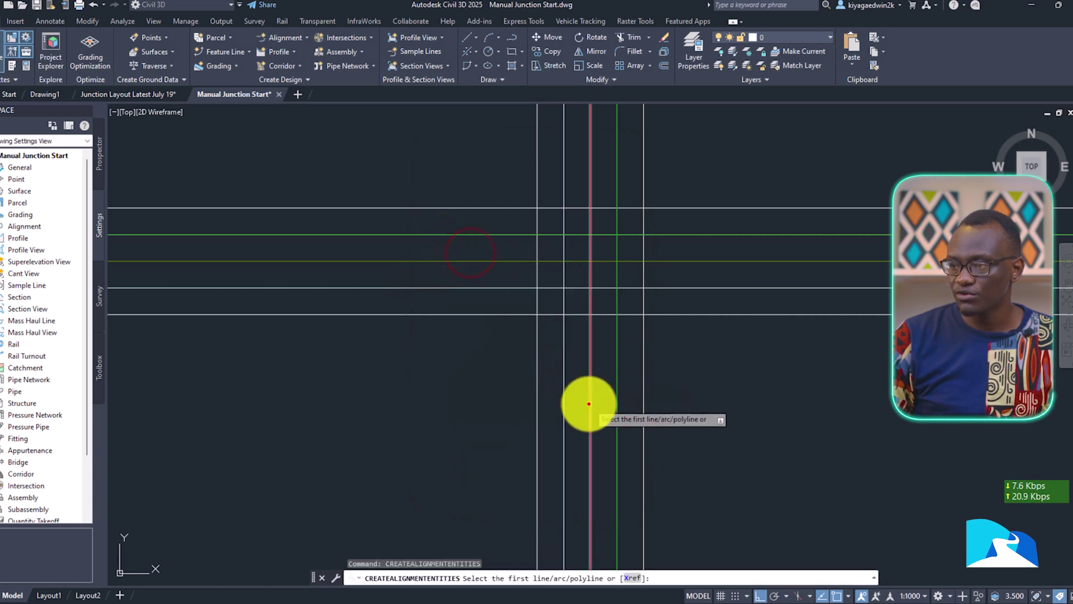
pyautogui.click(589, 403)
pyautogui.press('Return')
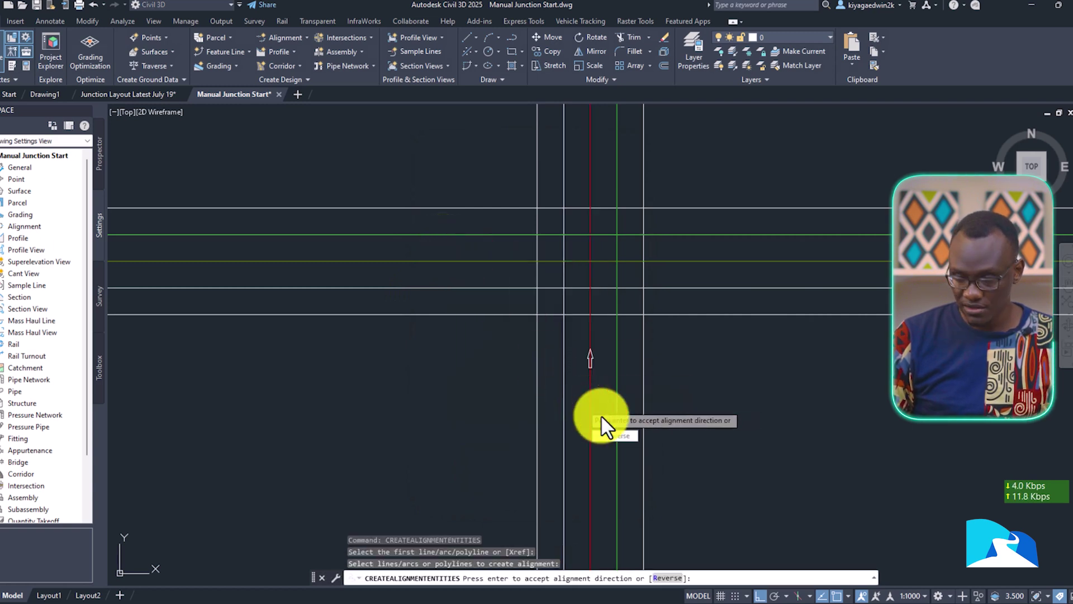
pyautogui.press('Return')
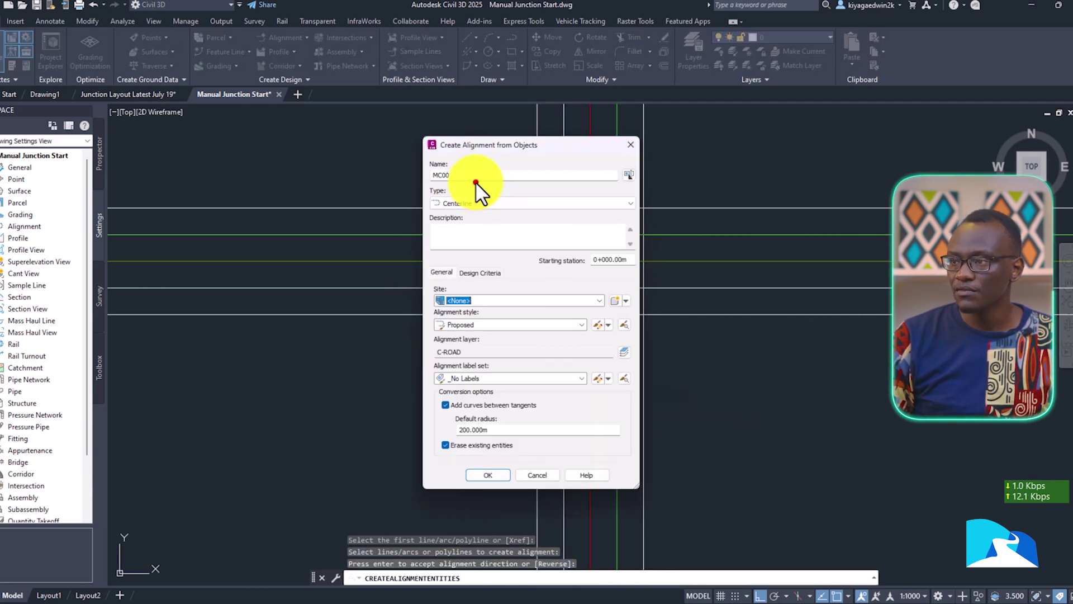
# Step: Name the vertical centreline alignment MC01 and create it
pyautogui.click(476, 180)
pyautogui.press('BackSpace')
pyautogui.write('1')
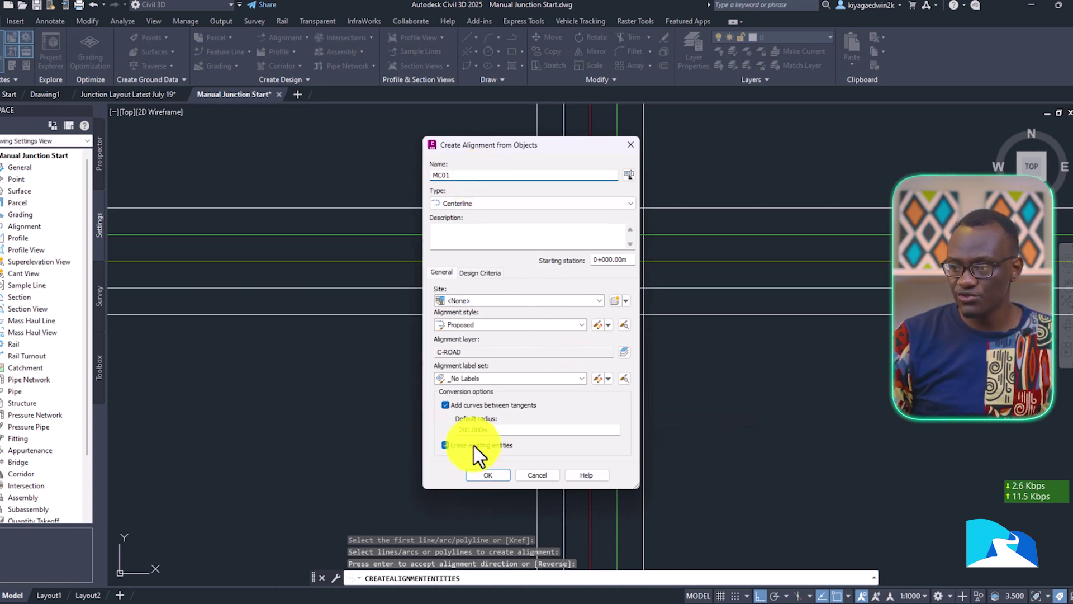
pyautogui.click(488, 471)
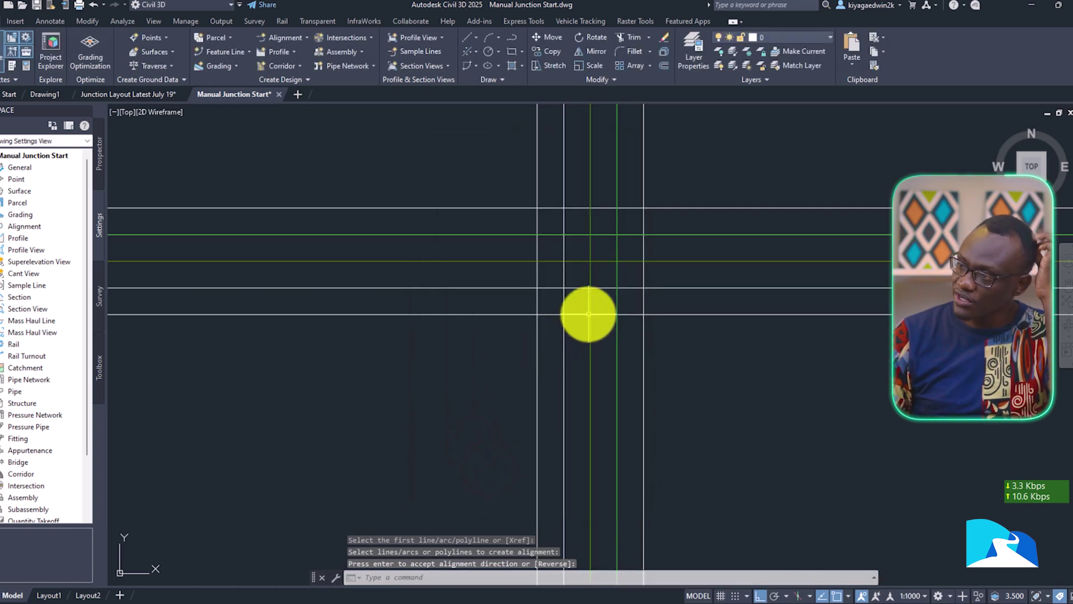
# Step: Start a connected alignment from Westbound Approach to Southbound Approach, accepting a location in the south-west corner of their crossing
pyautogui.scroll(2, 562, 287)
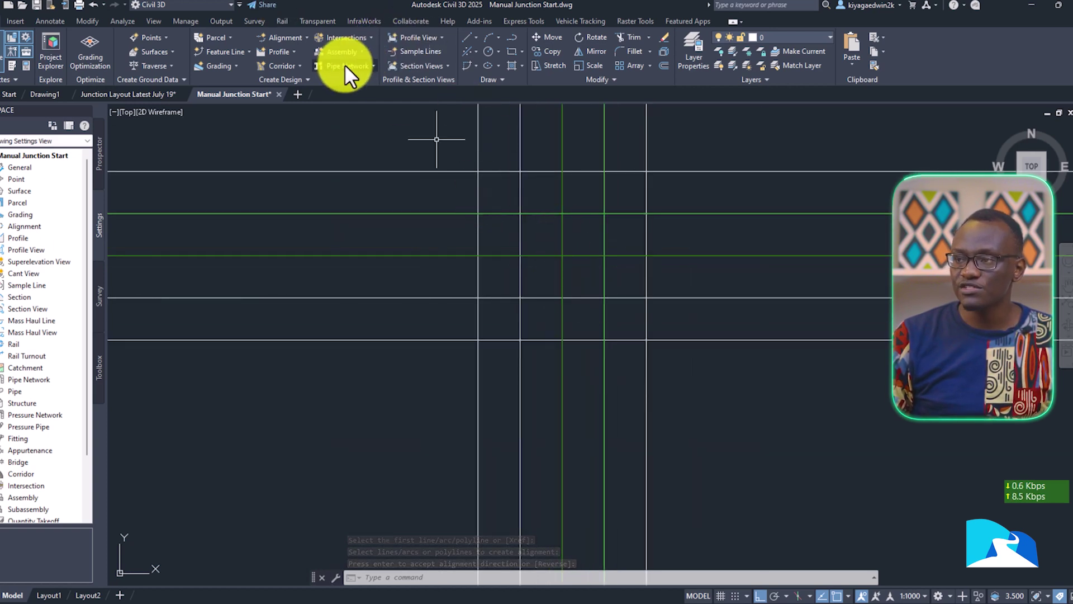
pyautogui.click(355, 37)
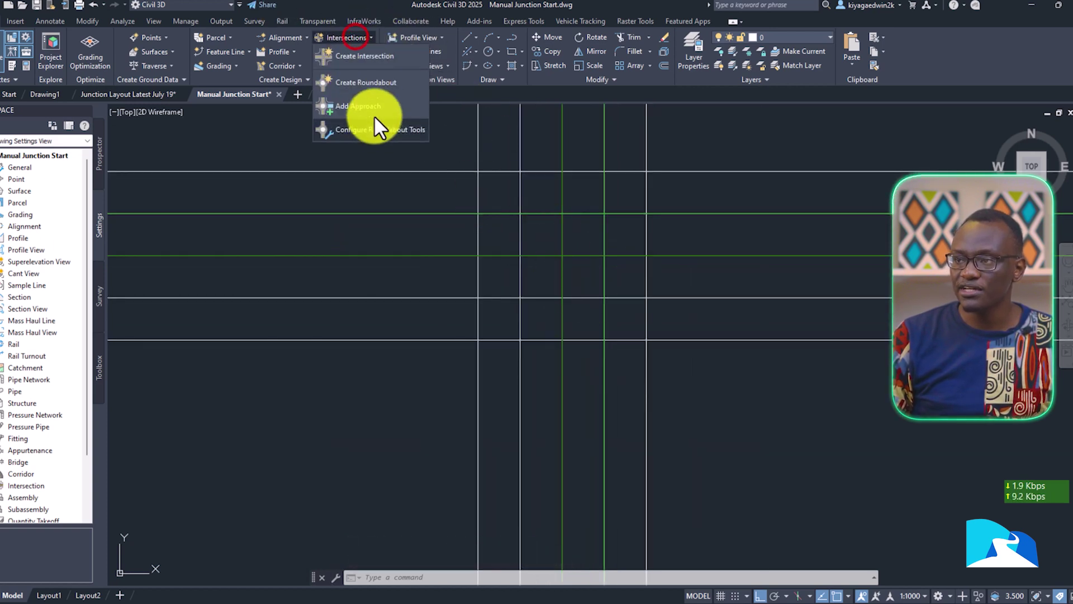
pyautogui.click(294, 36)
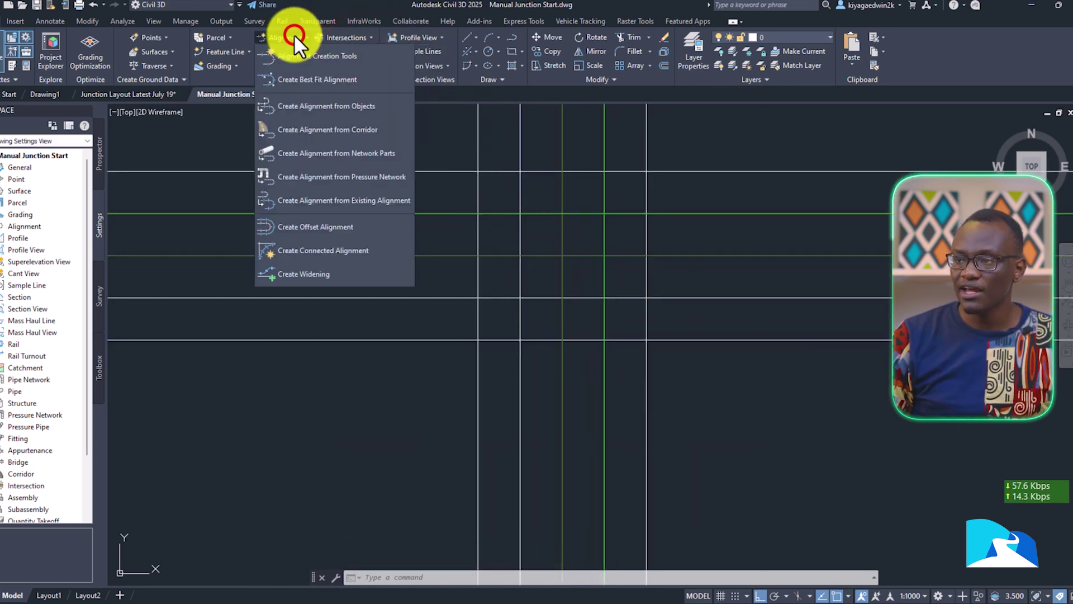
pyautogui.click(345, 250)
pyautogui.click(548, 214)
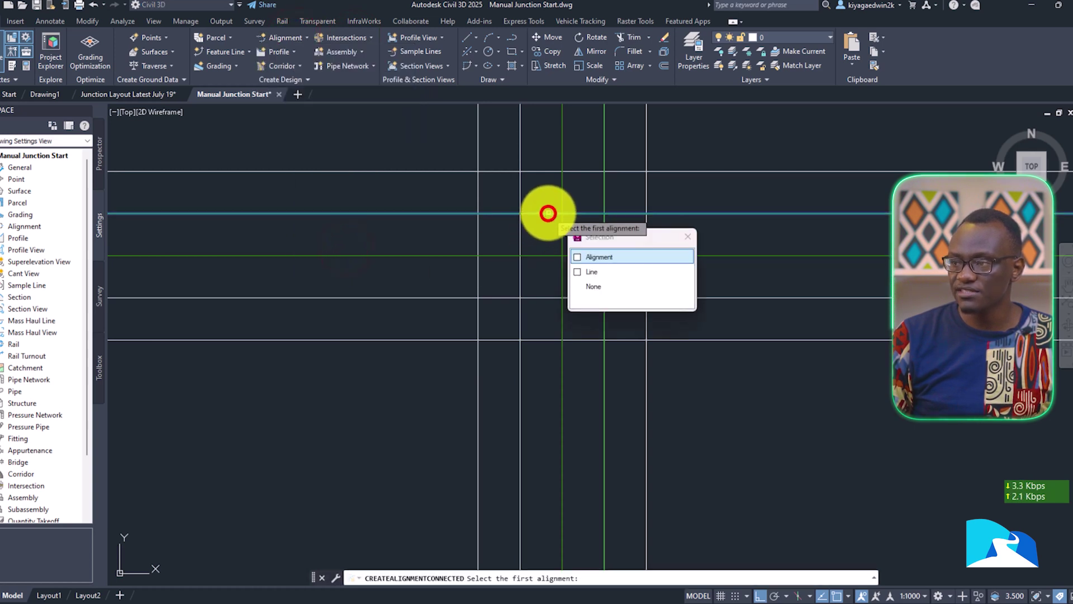
pyautogui.click(594, 253)
pyautogui.click(602, 275)
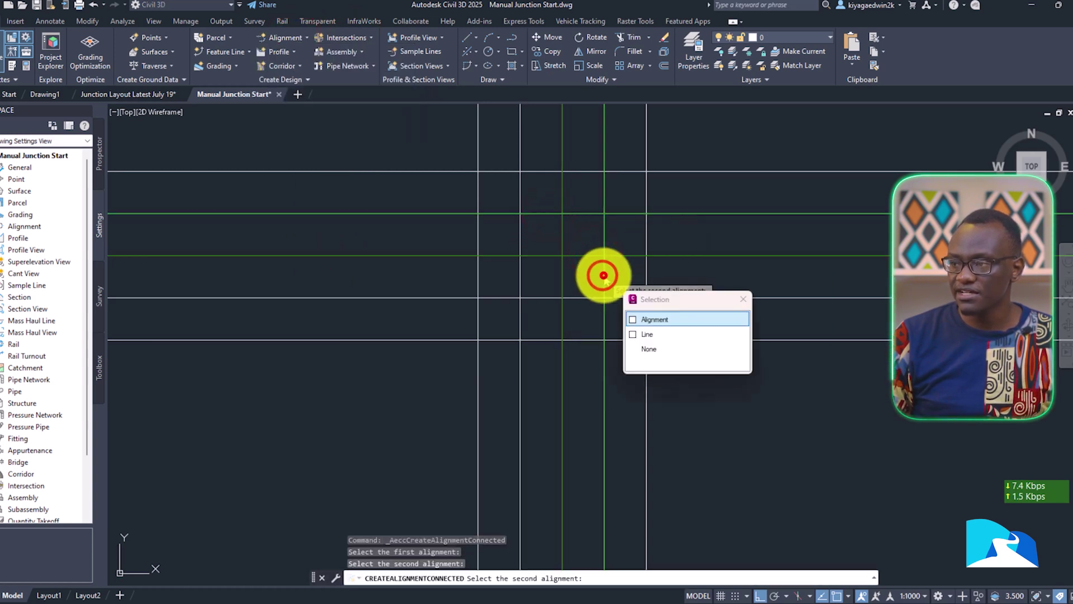
pyautogui.click(643, 316)
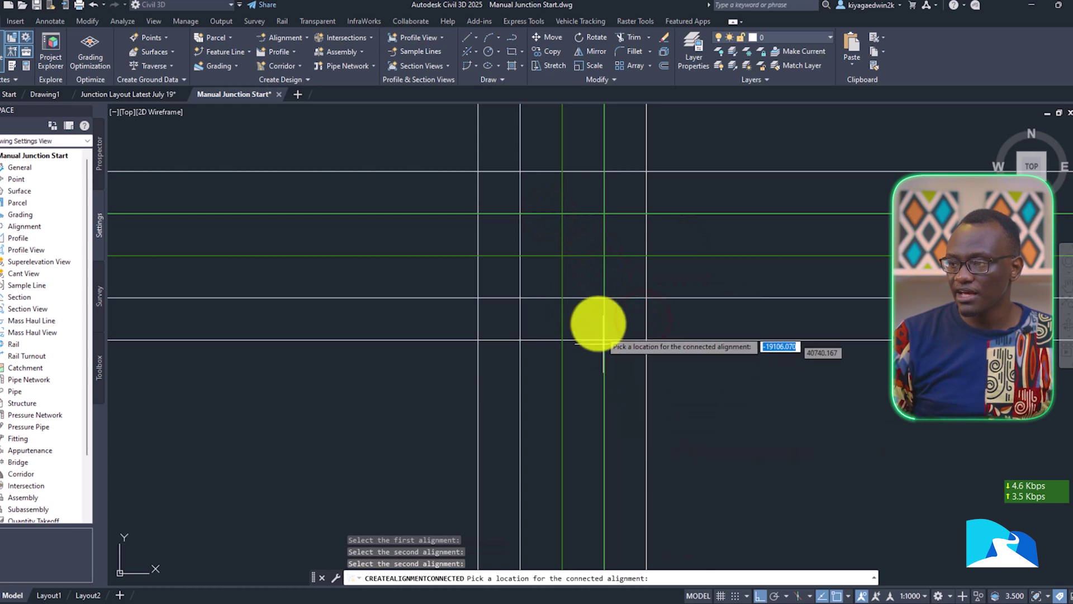
pyautogui.scroll(2, 595, 313)
pyautogui.click(568, 220)
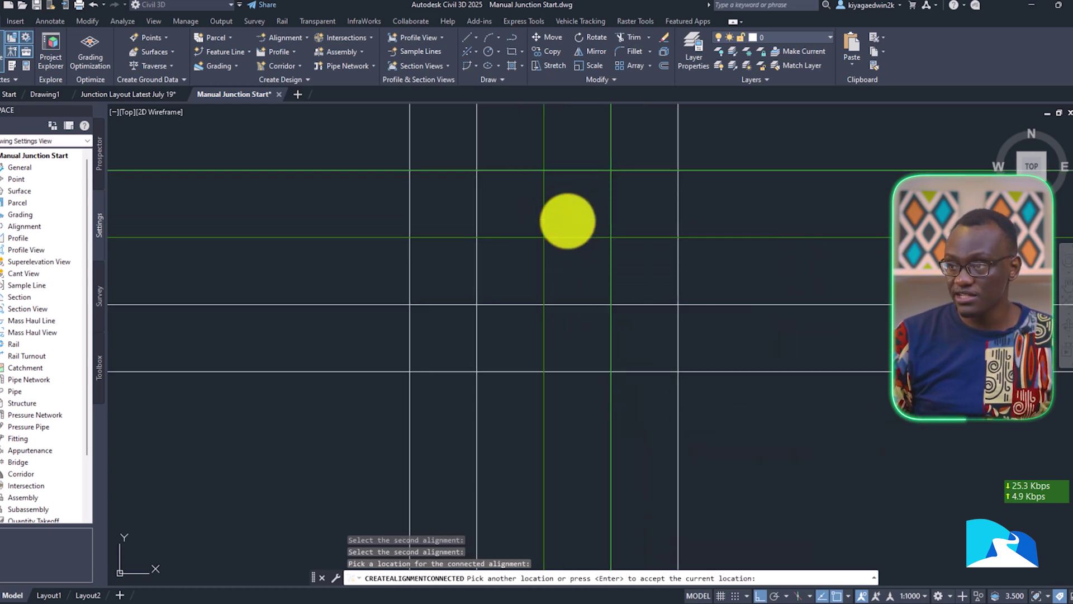
pyautogui.press('Return')
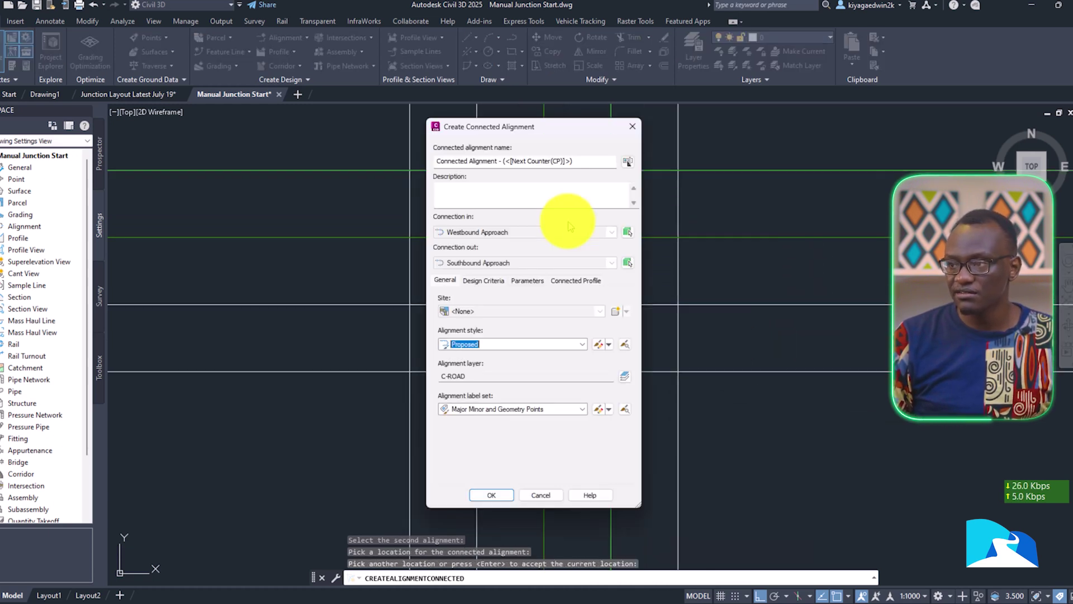
# Step: Set the connected alignment's curve group type to Circular Fillet with a 25 m curve radius
pyautogui.click(500, 279)
pyautogui.click(516, 281)
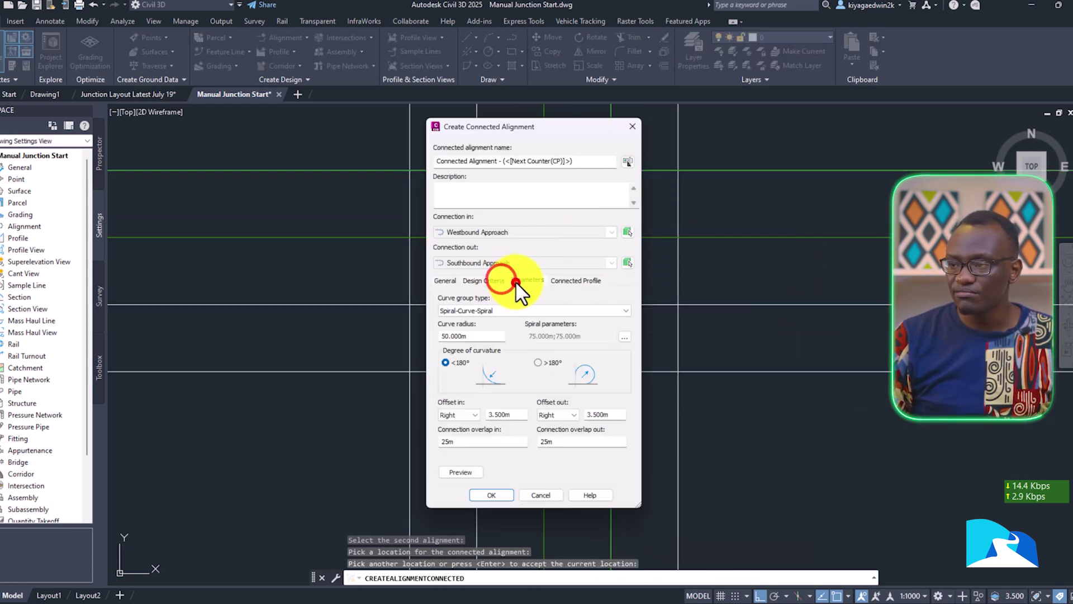
pyautogui.click(505, 309)
pyautogui.click(495, 318)
pyautogui.doubleClick(490, 334)
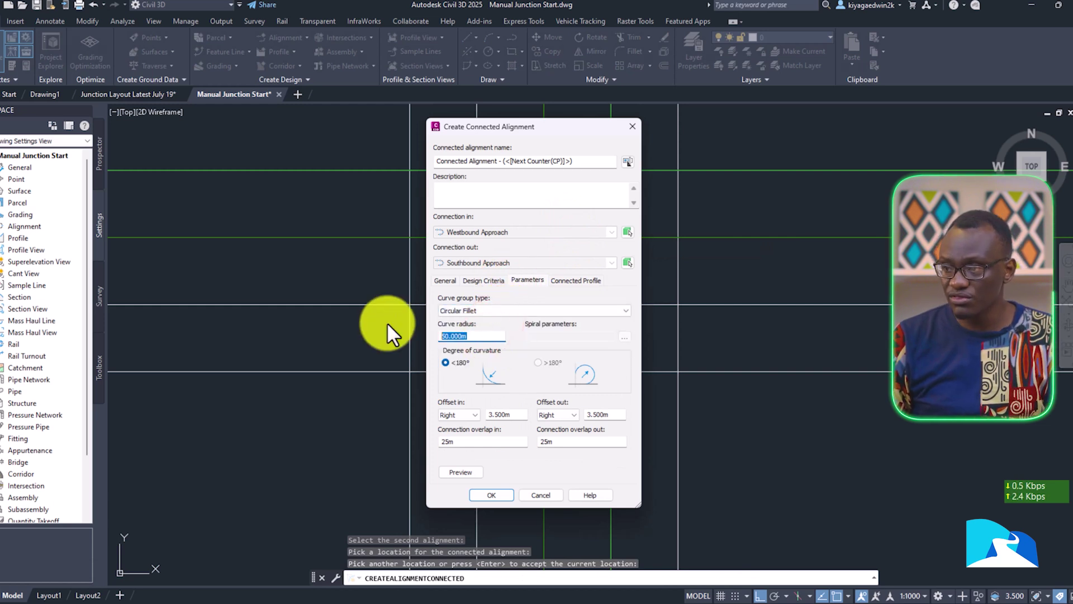
pyautogui.write('25')
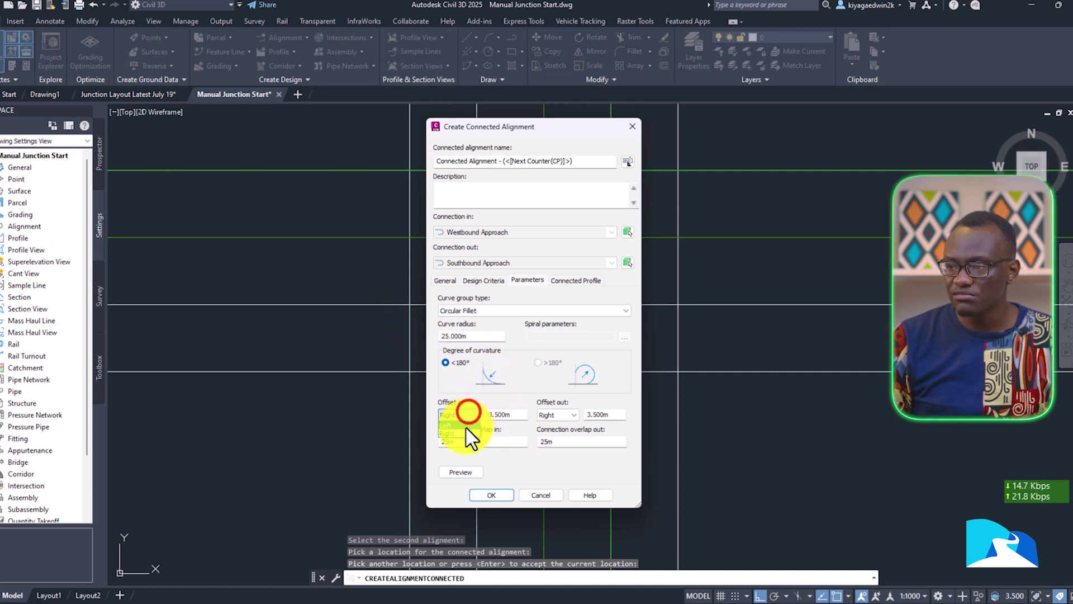
# Step: Set the in and out offsets to 0 m and create the connected alignment with 25 m overlaps
pyautogui.doubleClick(507, 414)
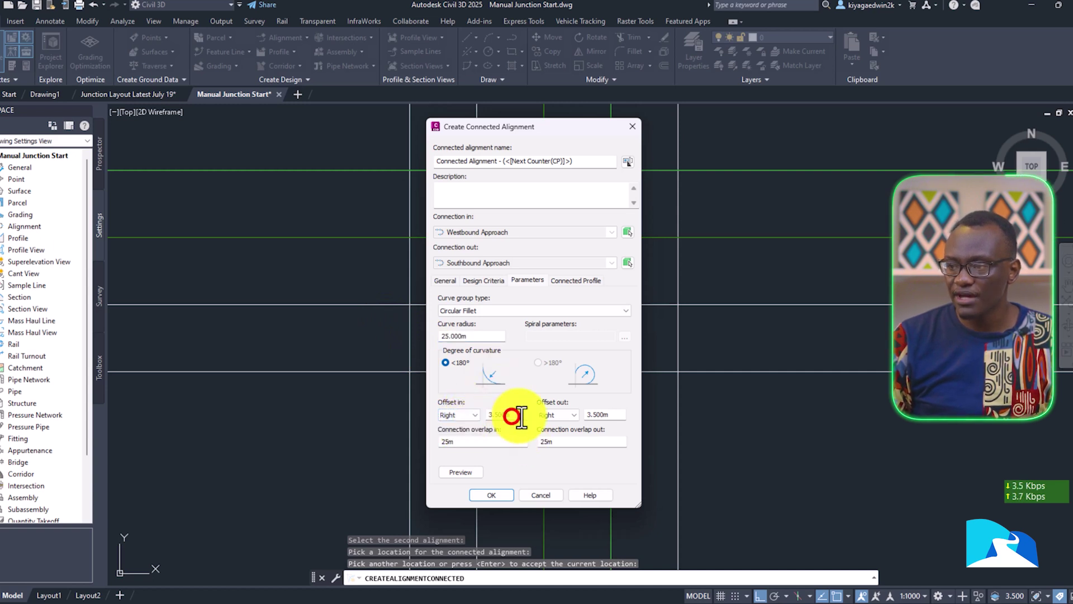
pyautogui.write('0')
pyautogui.doubleClick(613, 414)
pyautogui.write('0')
pyautogui.click(583, 444)
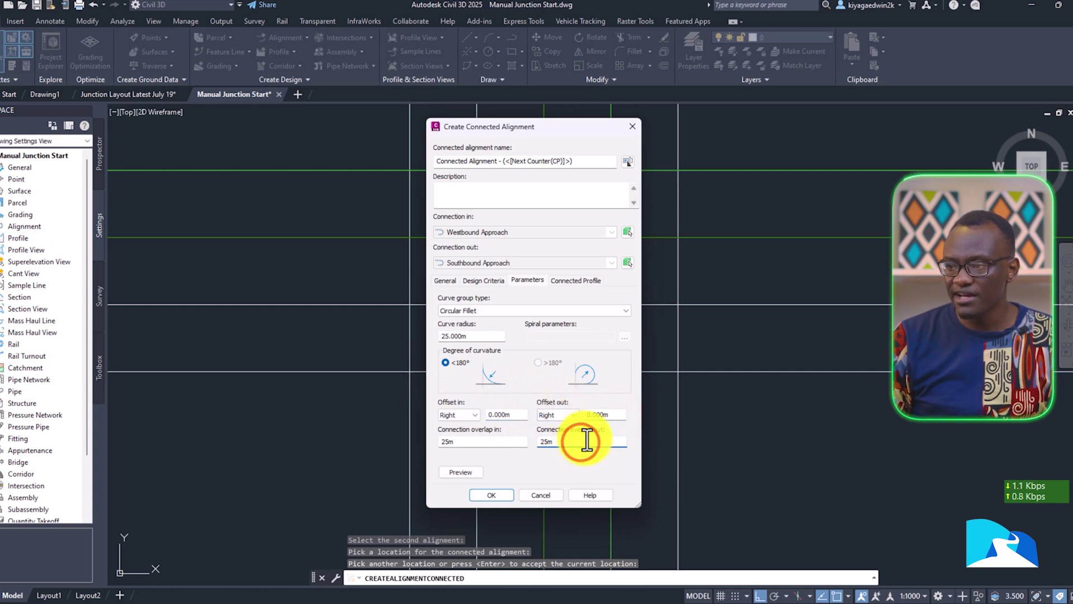
pyautogui.doubleClick(473, 440)
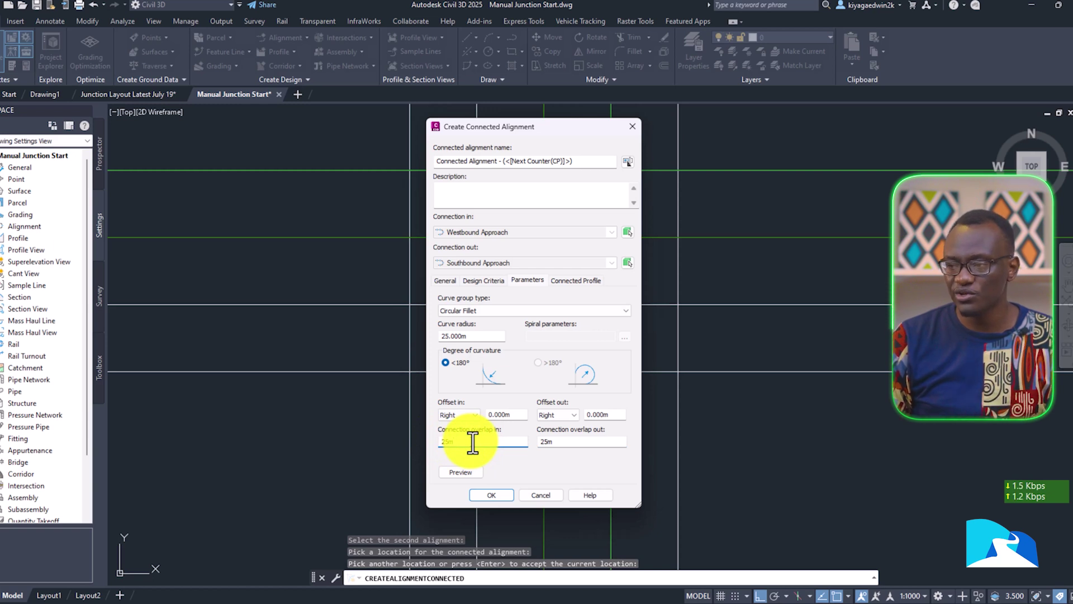
pyautogui.click(504, 492)
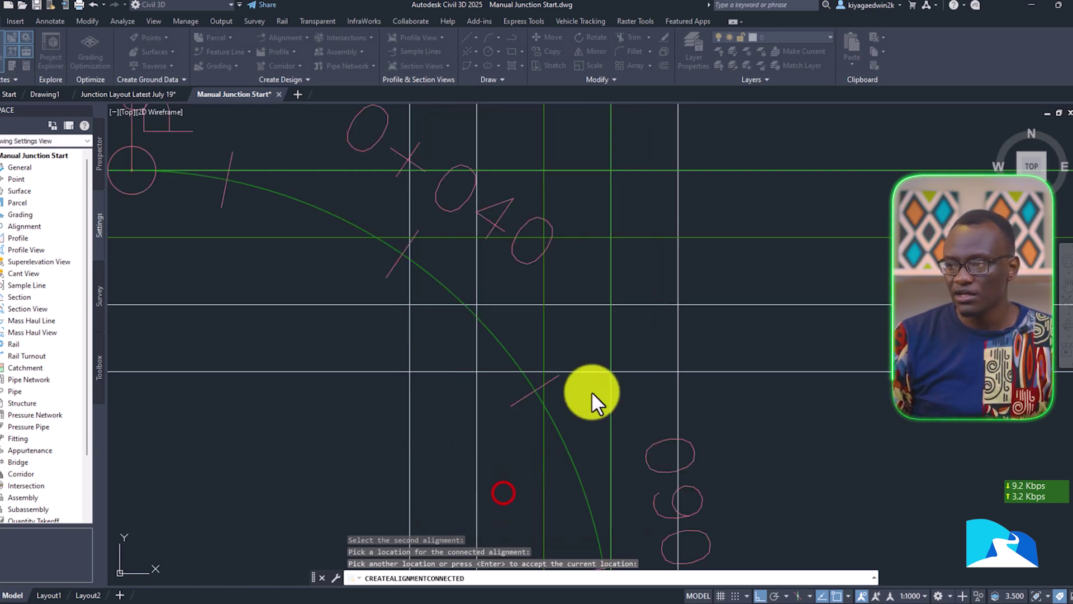
pyautogui.press('Return')
pyautogui.scroll(-5, 558, 341)
pyautogui.scroll(3, 555, 335)
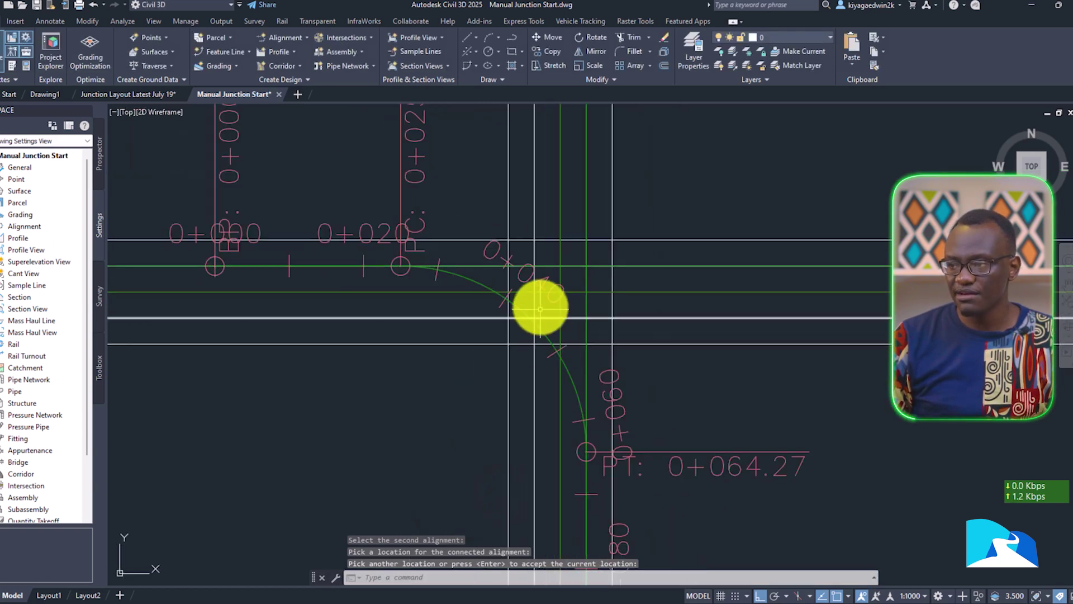
# Step: Delete the station labels and geometry point labels from the new connected alignment
pyautogui.click(543, 281)
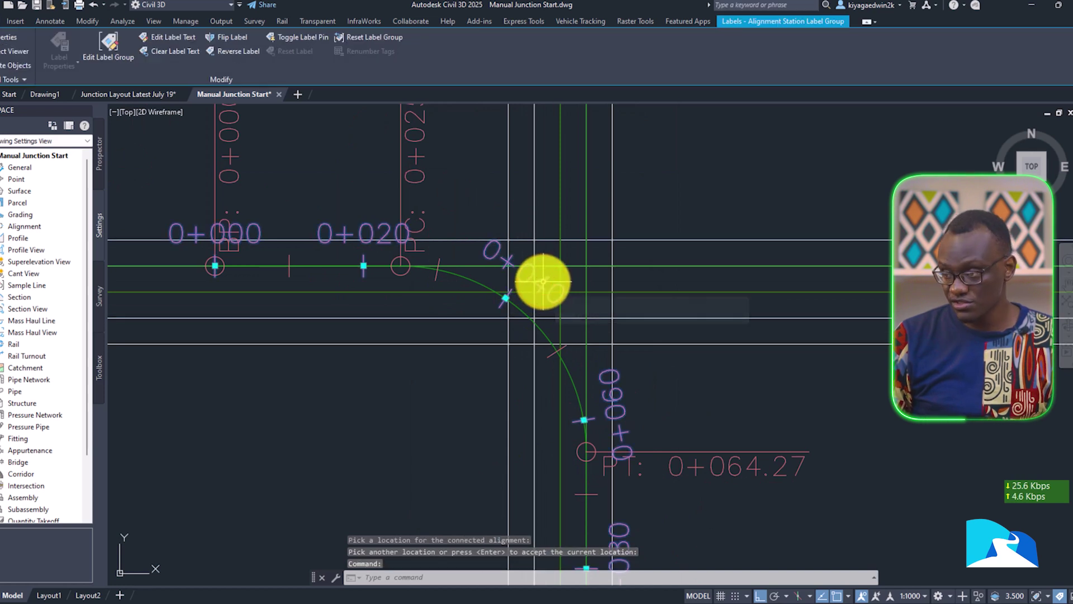
pyautogui.press('Delete')
pyautogui.click(688, 450)
pyautogui.press('Delete')
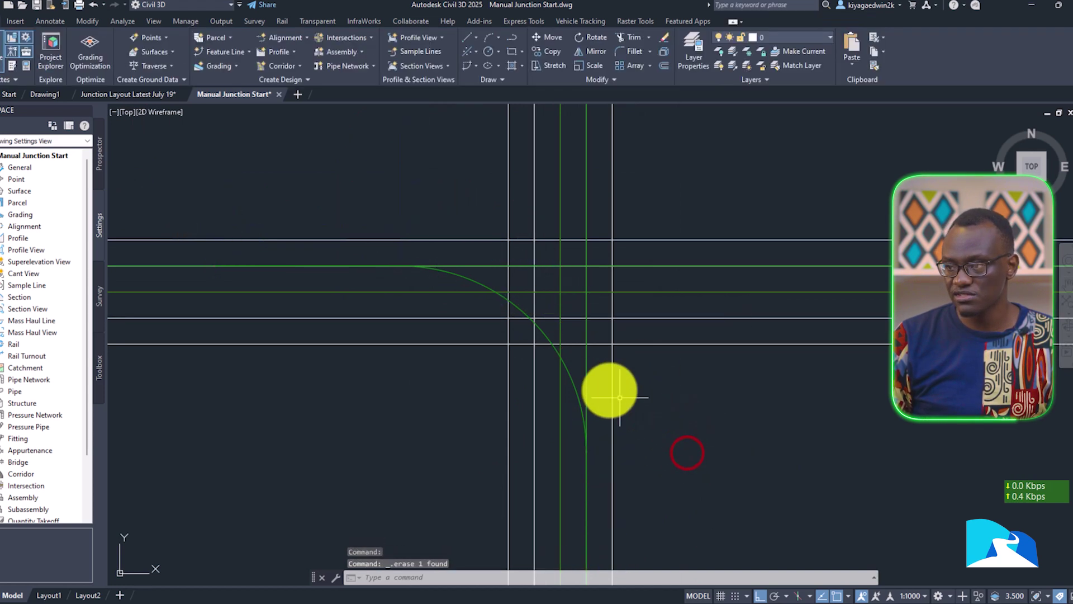
# Step: Try to reshape the connected alignment's curve by stretching its midpoint grip
pyautogui.moveTo(563, 353); pyautogui.dragTo(604, 380, button='middle')
pyautogui.click(613, 412)
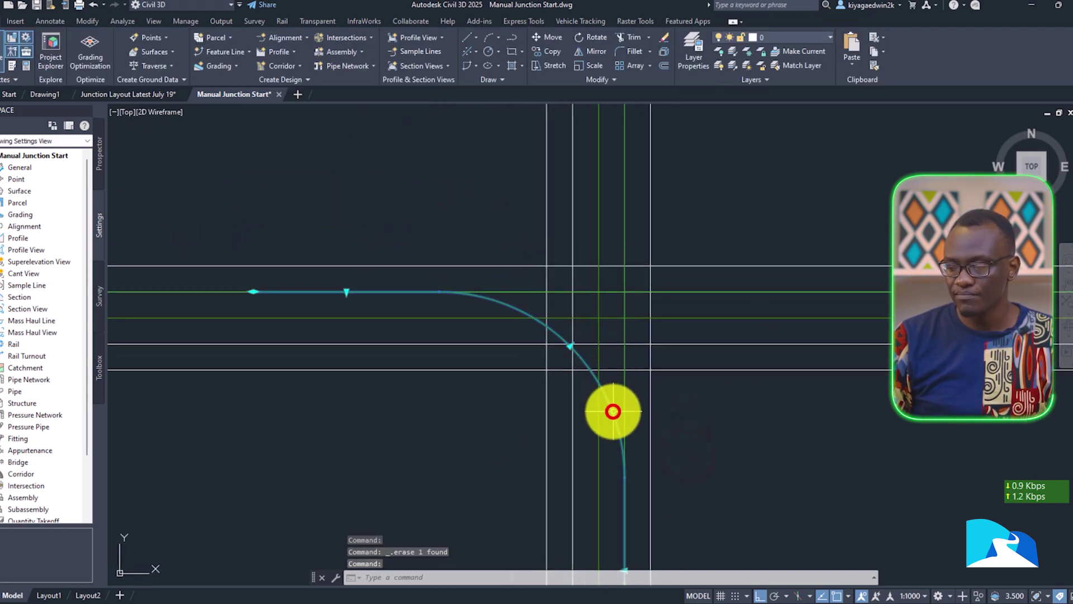
pyautogui.scroll(2, 563, 324)
pyautogui.click(574, 360)
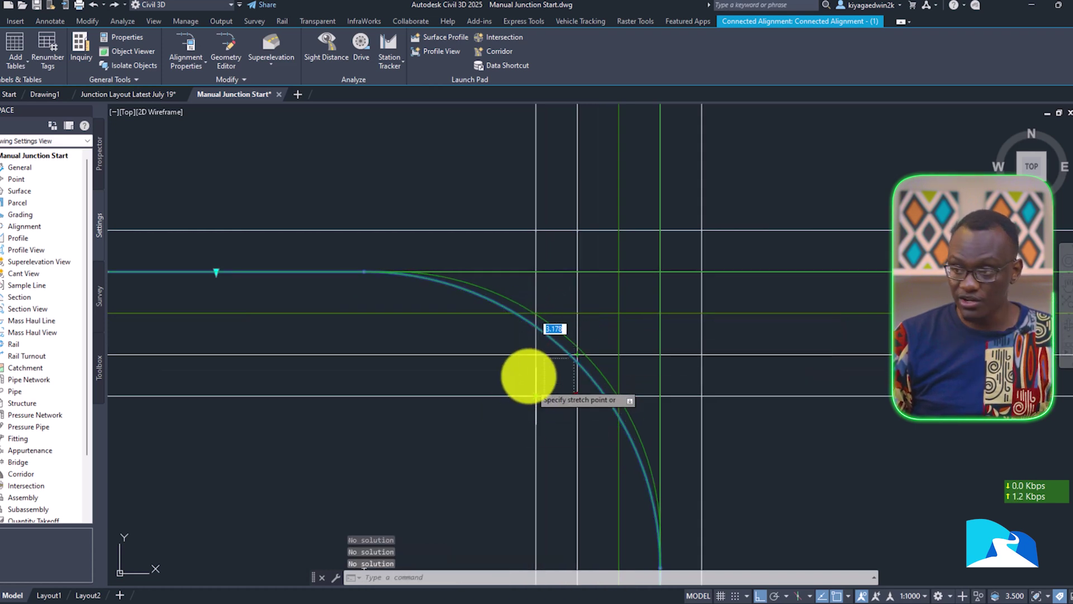
pyautogui.press('Escape')
pyautogui.press('Escape')
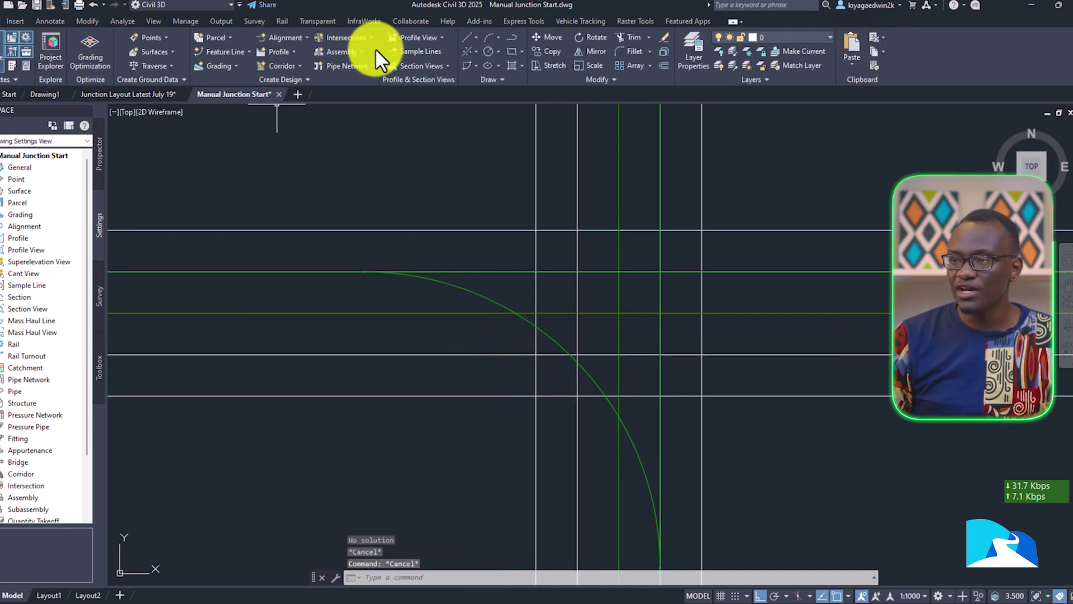
# Step: Start a connected alignment from centreline alignment MC00 to MC01, accepting a location south-west of their crossing
pyautogui.moveTo(472, 316); pyautogui.dragTo(528, 305, button='middle')
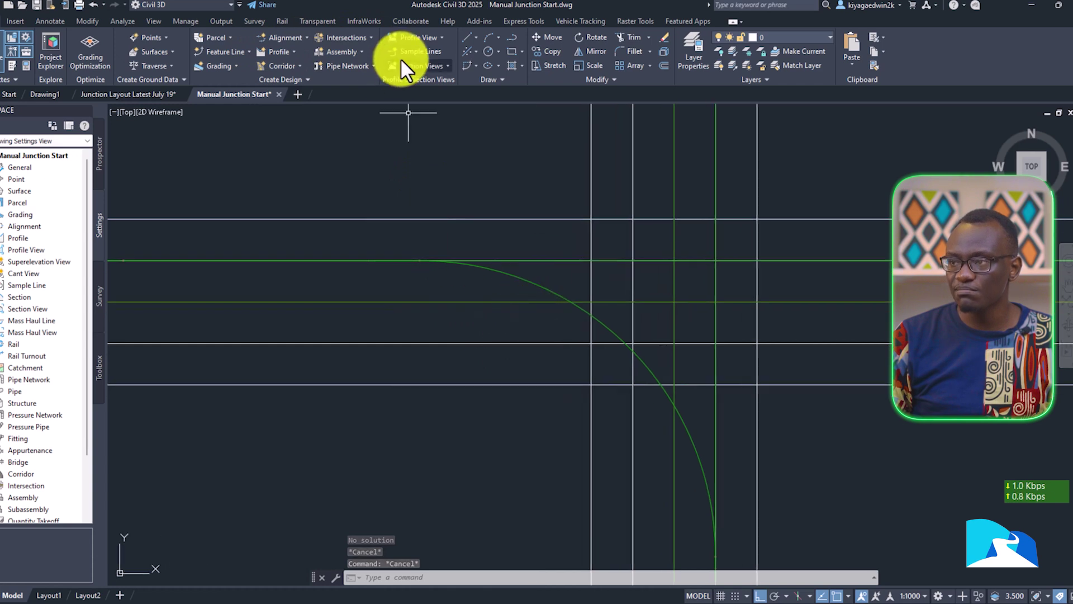
pyautogui.click(348, 33)
pyautogui.click(288, 37)
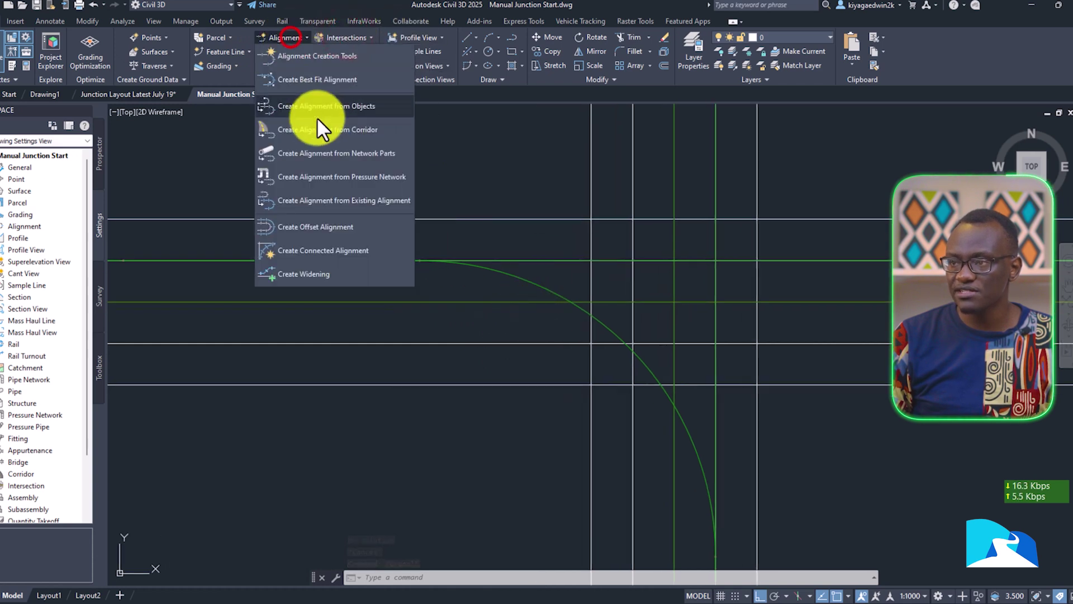
pyautogui.click(338, 250)
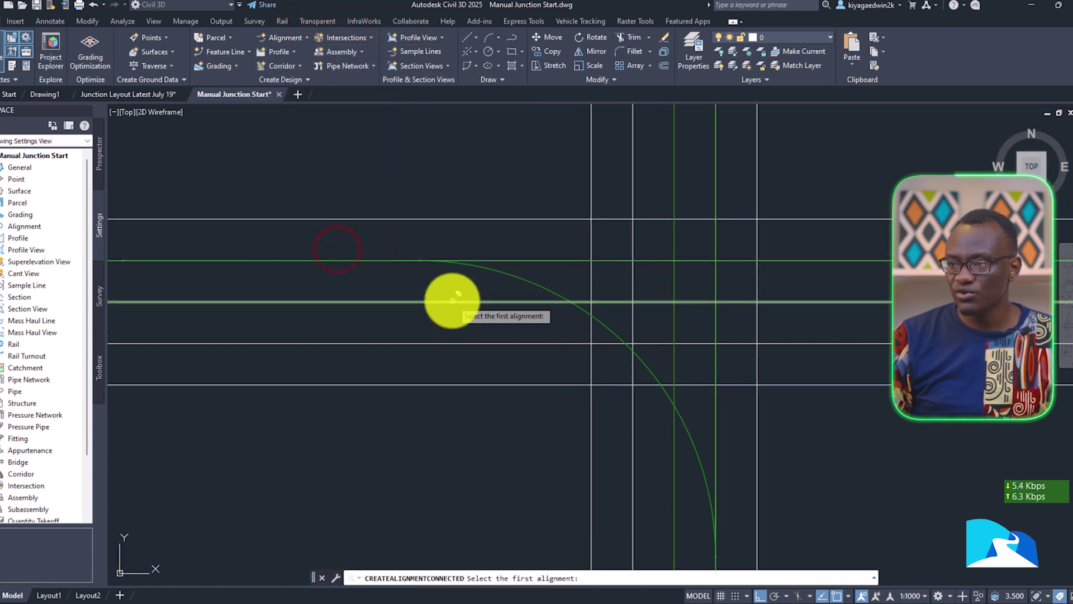
pyautogui.click(452, 301)
pyautogui.click(498, 346)
pyautogui.scroll(2, 640, 364)
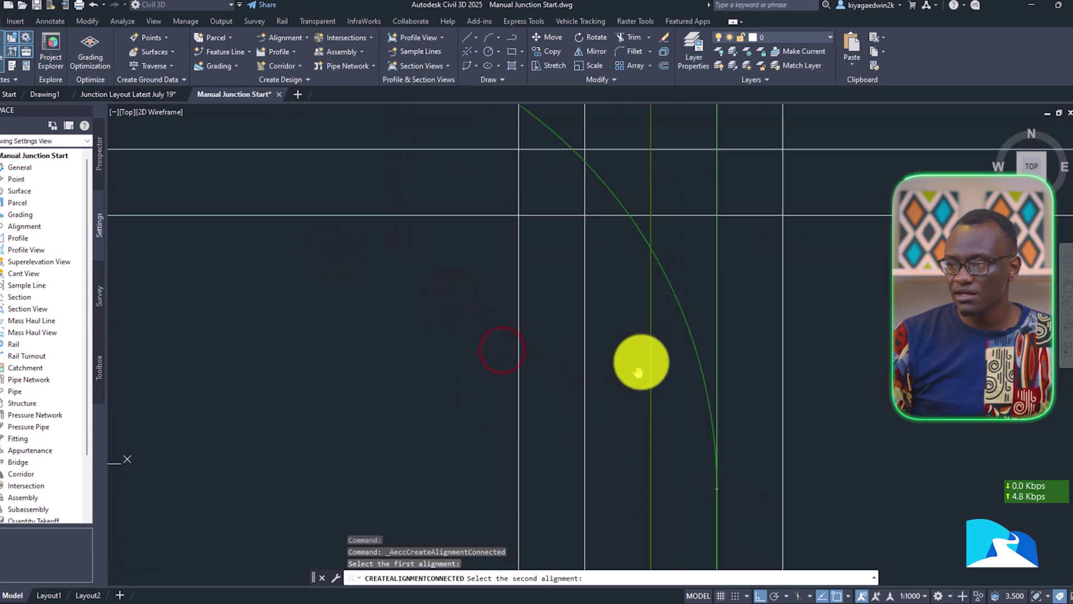
pyautogui.click(652, 402)
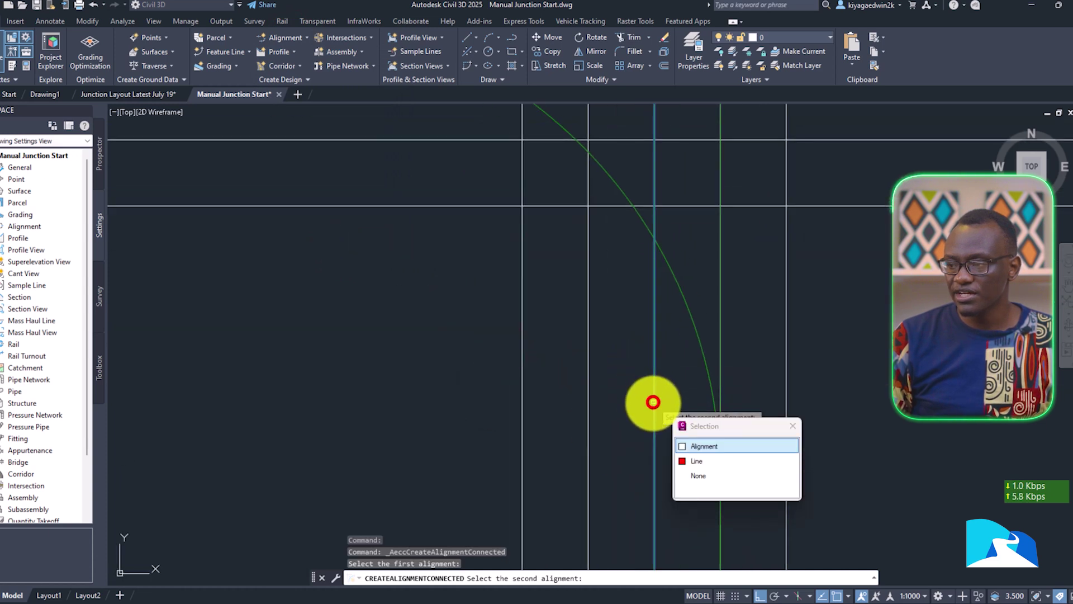
pyautogui.click(697, 445)
pyautogui.click(598, 298)
pyautogui.scroll(-2, 645, 358)
pyautogui.press('Return')
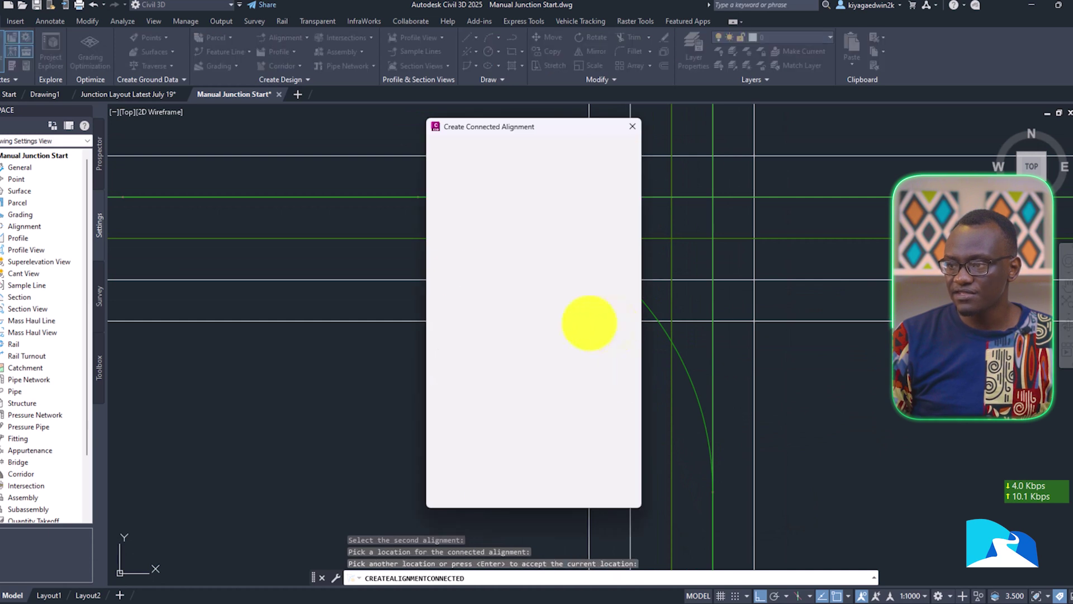
# Step: Try the Three Centered Arc curve group type, review its radius settings, and cancel the connected alignment
pyautogui.click(491, 281)
pyautogui.click(520, 282)
pyautogui.click(482, 311)
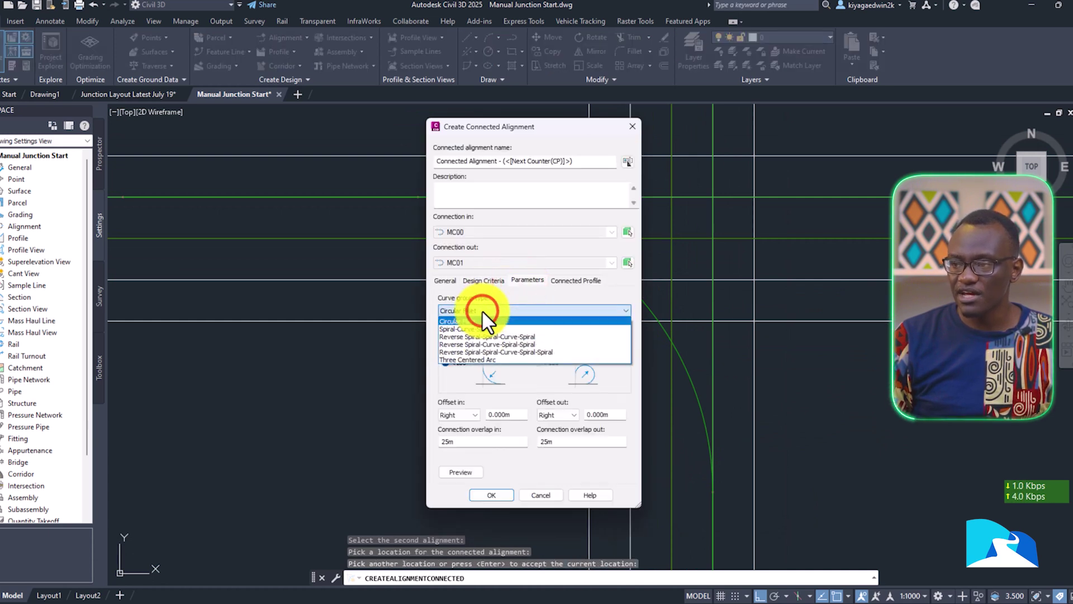
pyautogui.click(494, 359)
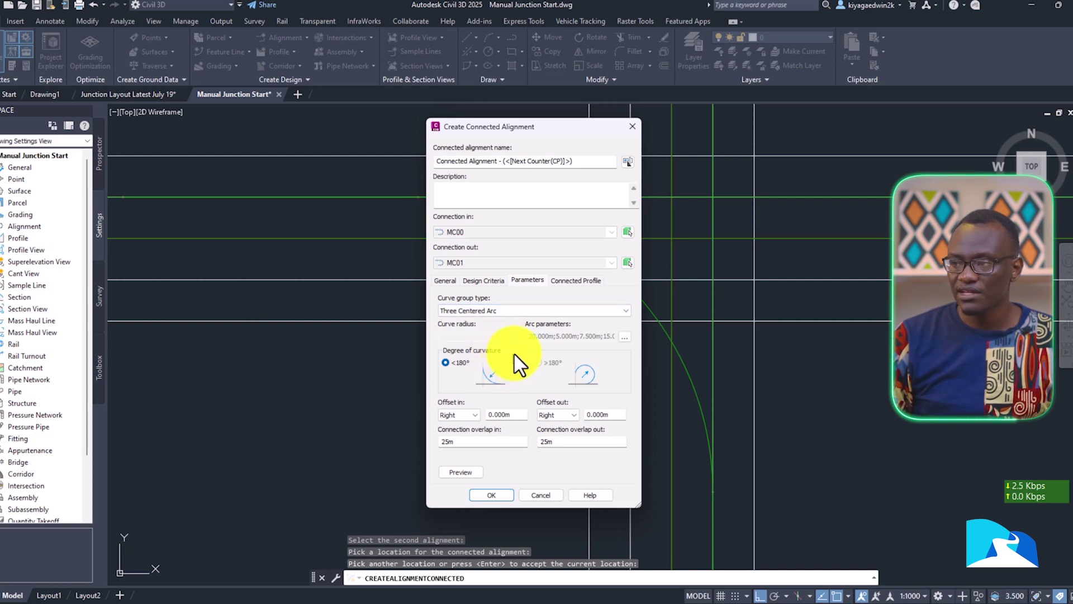
pyautogui.click(625, 337)
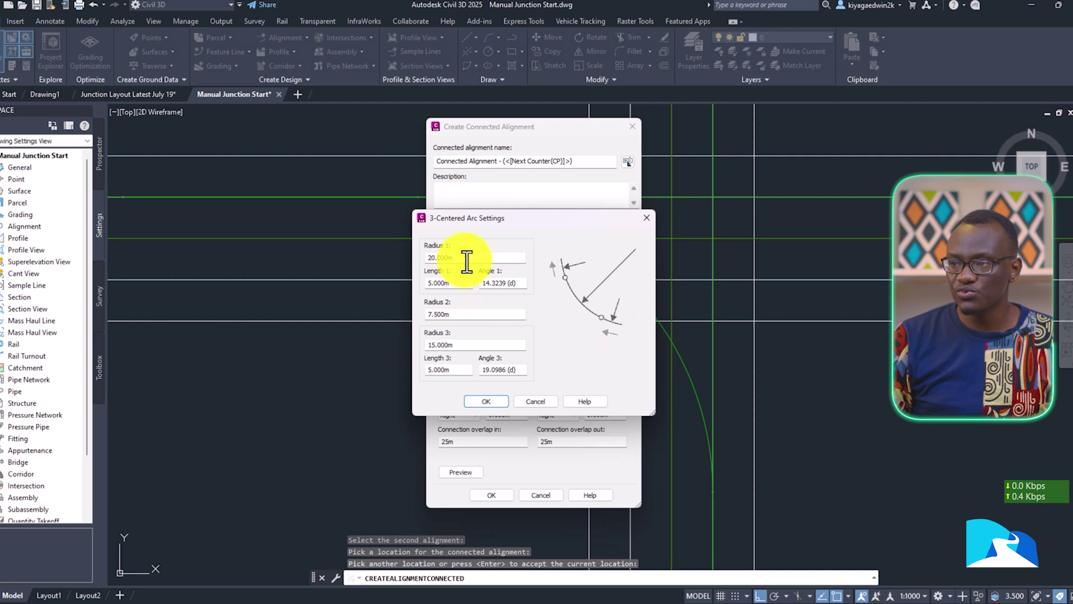
pyautogui.moveTo(469, 260); pyautogui.dragTo(410, 256)
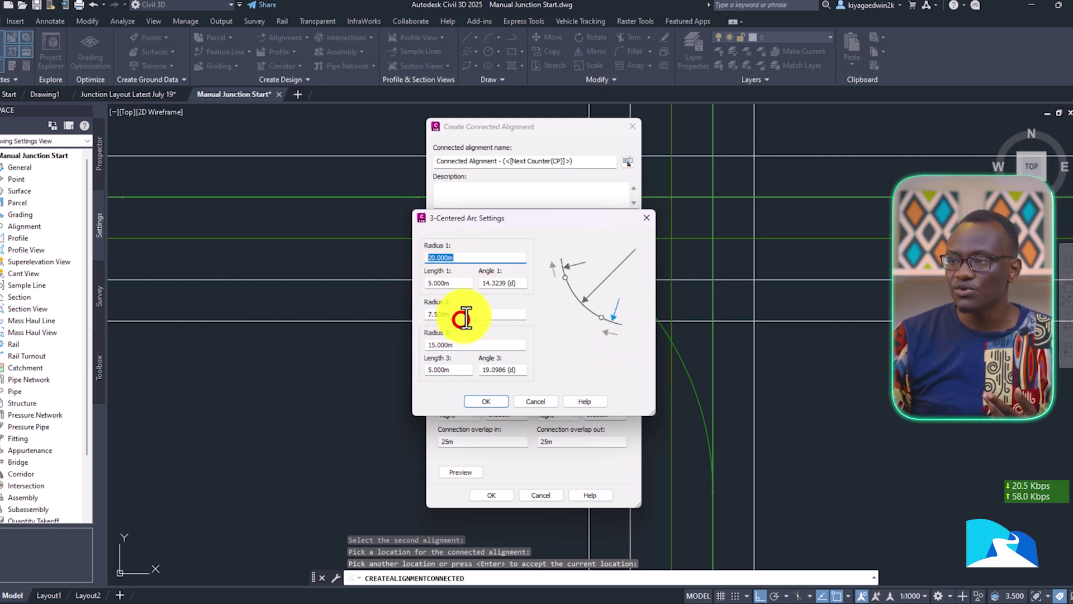
pyautogui.moveTo(466, 317); pyautogui.dragTo(395, 298)
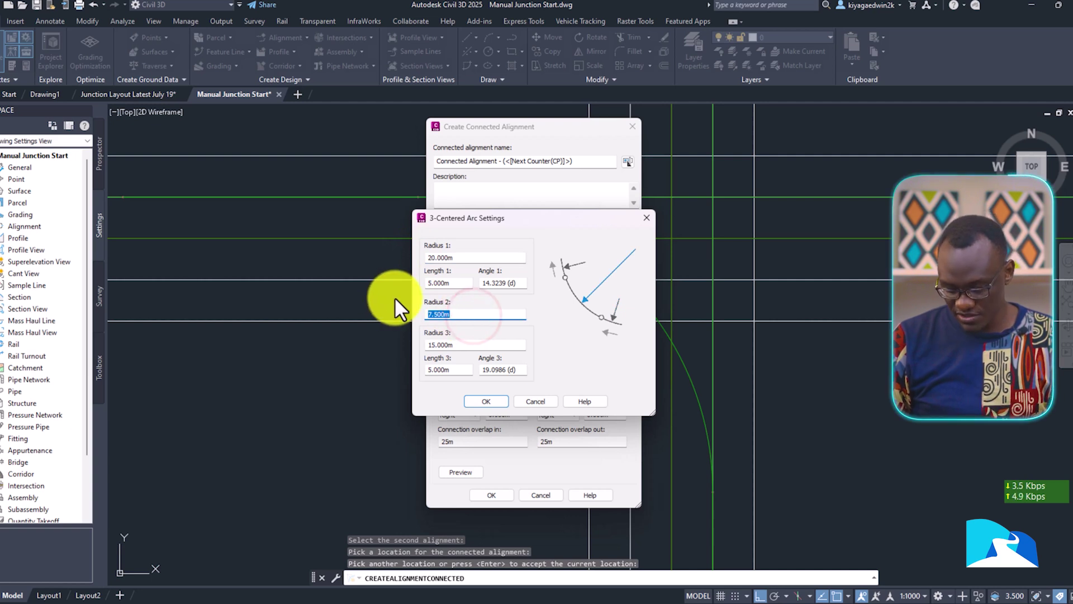
pyautogui.moveTo(477, 219); pyautogui.dragTo(502, 224)
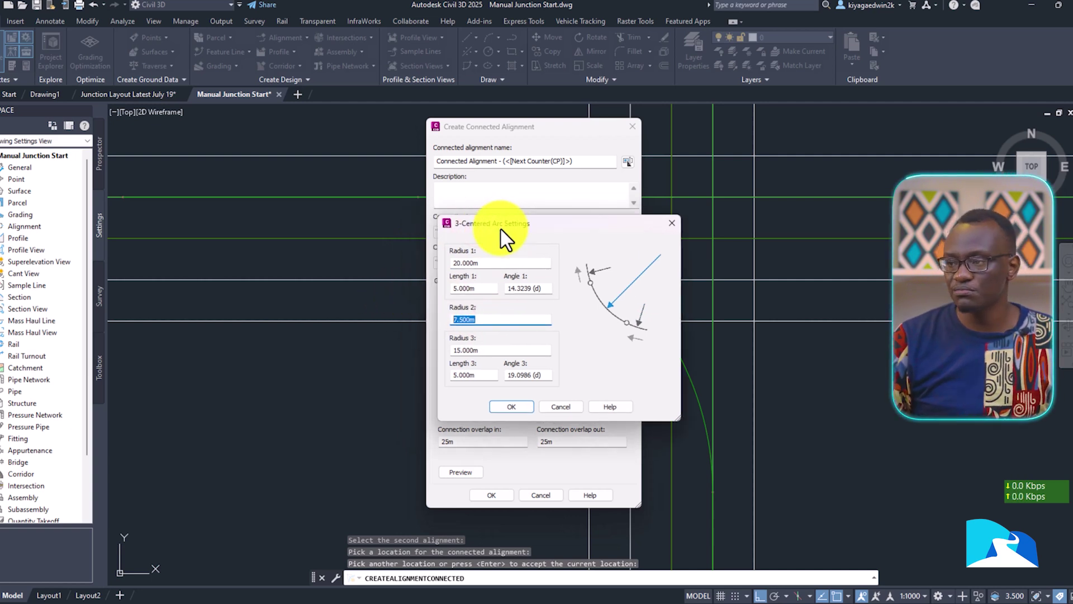
pyautogui.click(566, 406)
pyautogui.click(550, 492)
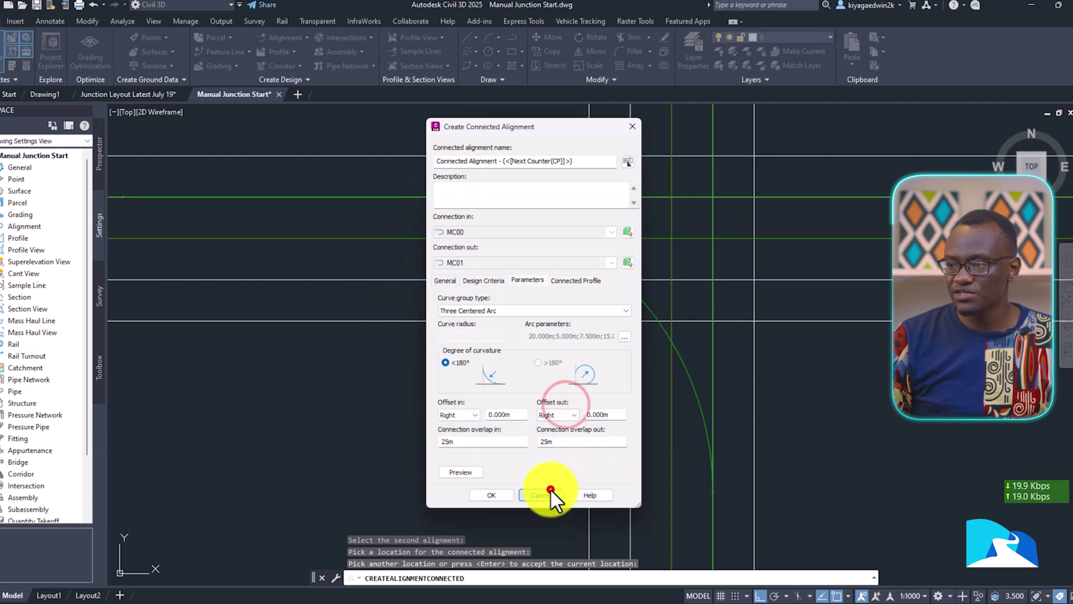
# Step: Inspect the radii of the dashed turning arcs in the Junction Layout Latest July 19 drawing and return to Manual Junction Start
pyautogui.click(135, 94)
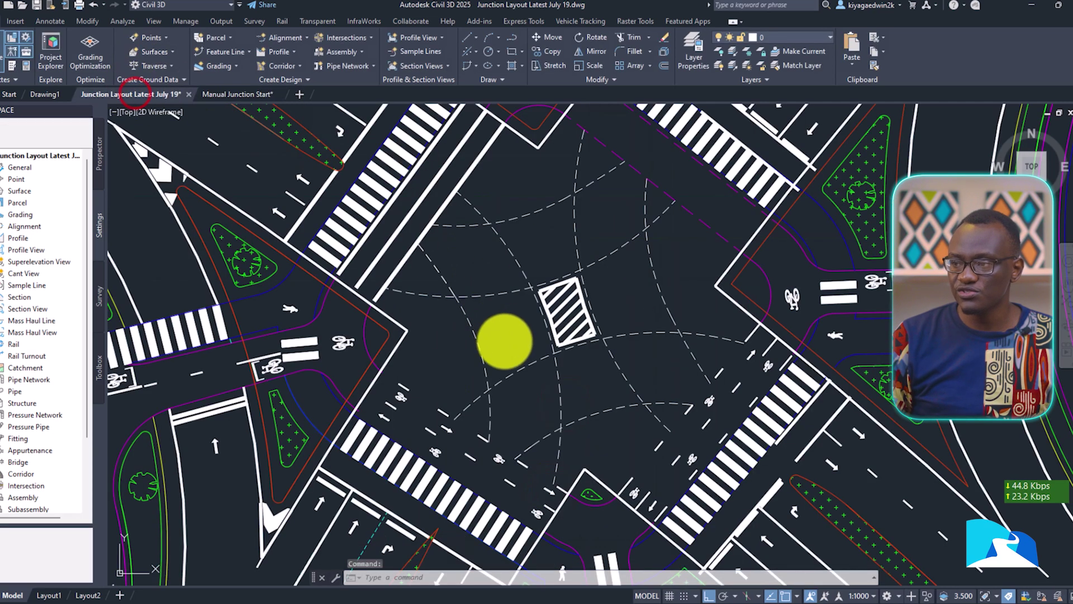
pyautogui.click(517, 263)
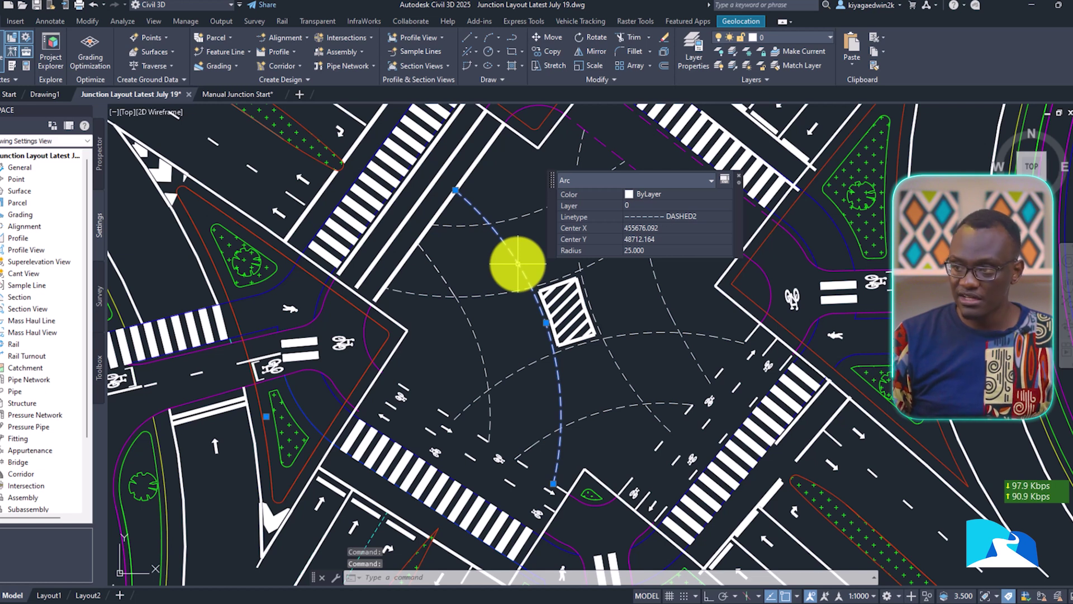
pyautogui.press('Escape')
pyautogui.scroll(3, 545, 349)
pyautogui.press('Return')
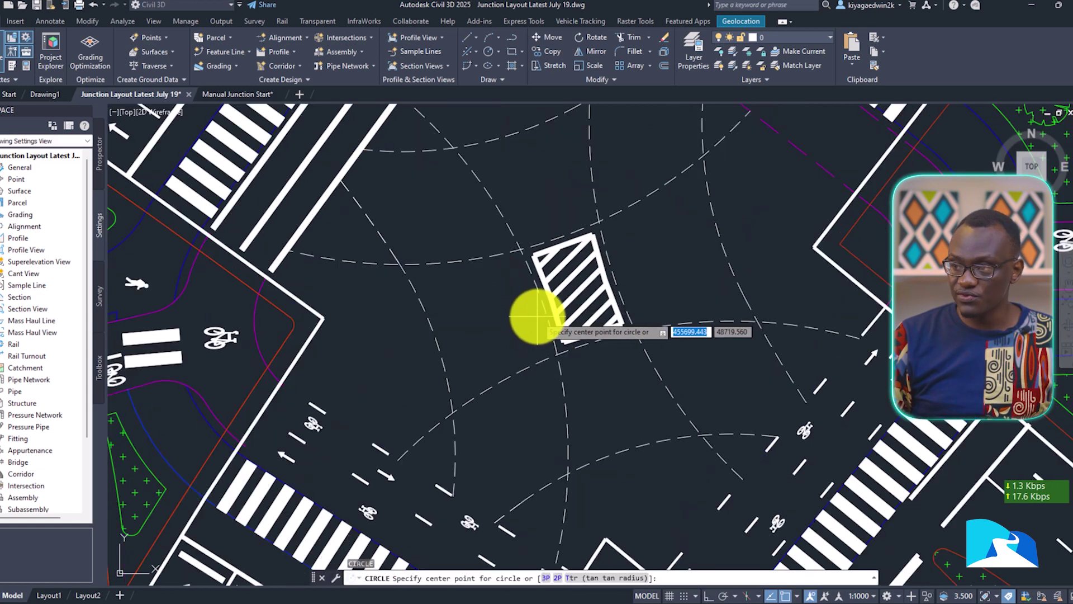
pyautogui.press('Escape')
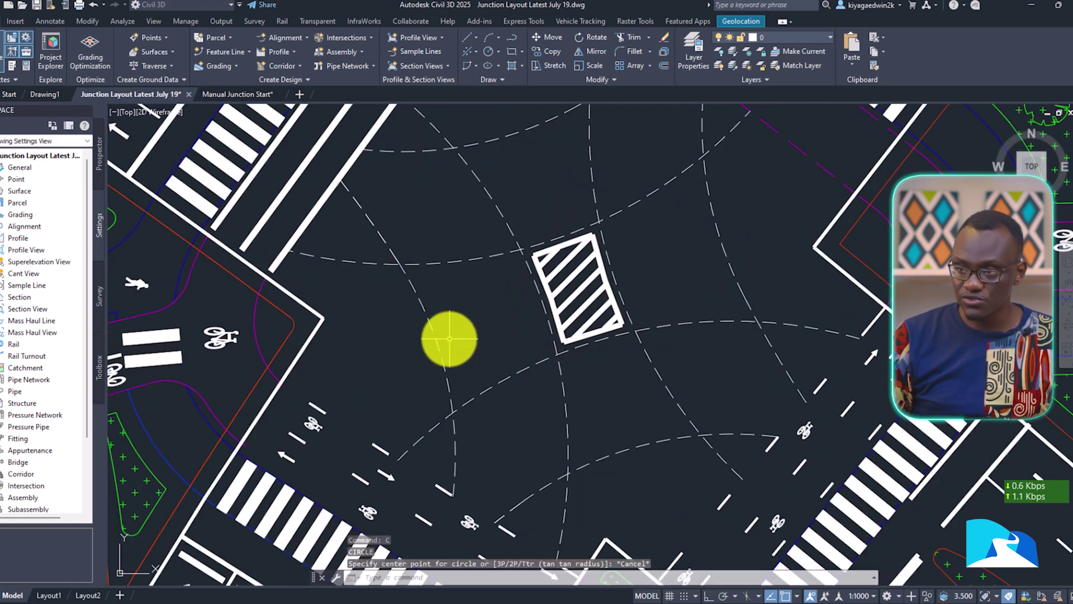
pyautogui.click(439, 348)
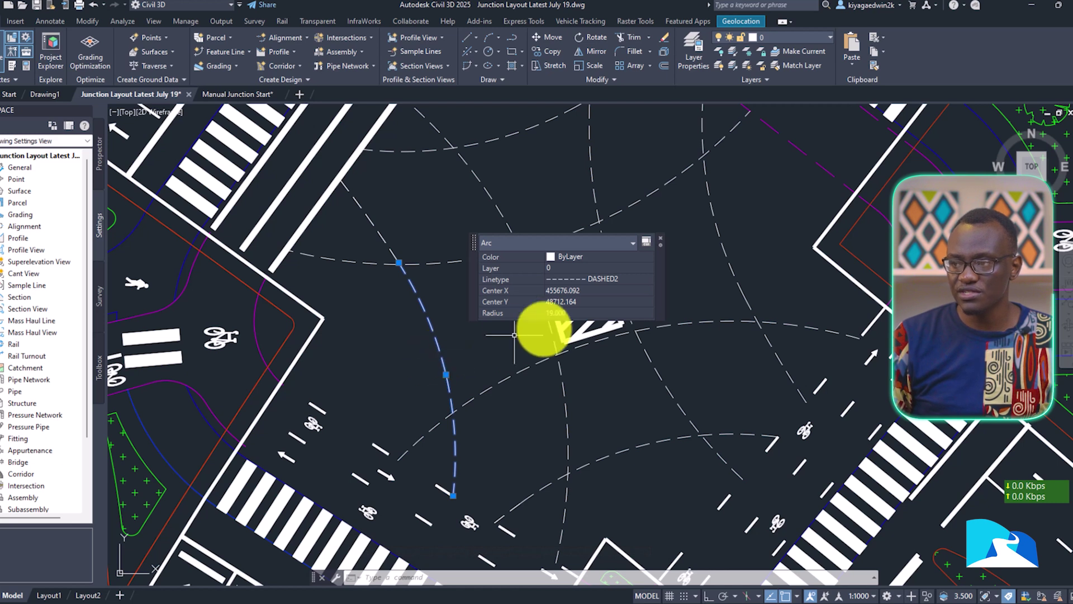
pyautogui.press('Escape')
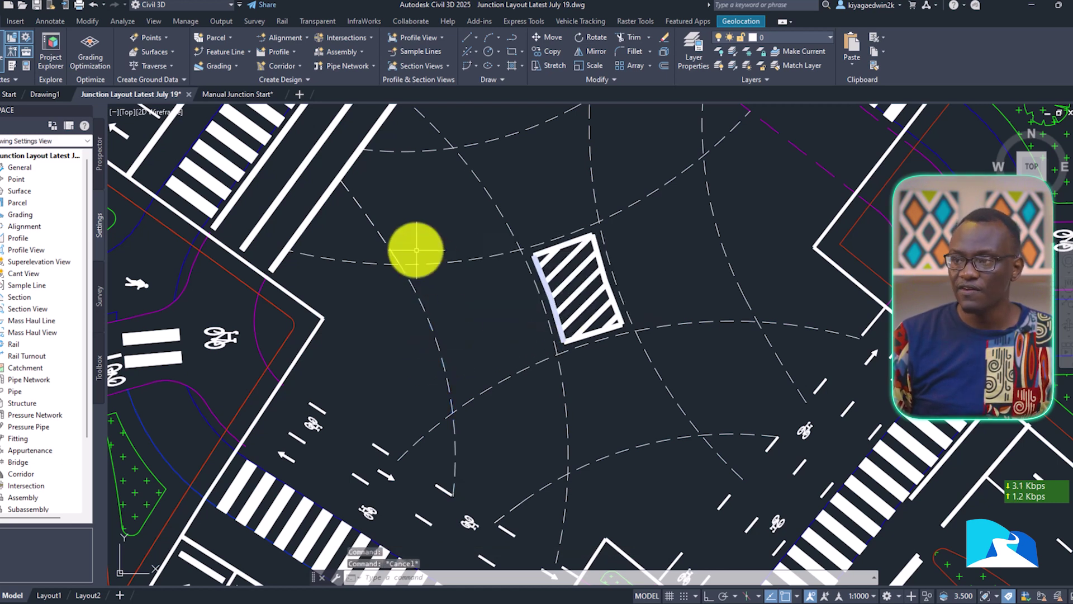
pyautogui.click(377, 233)
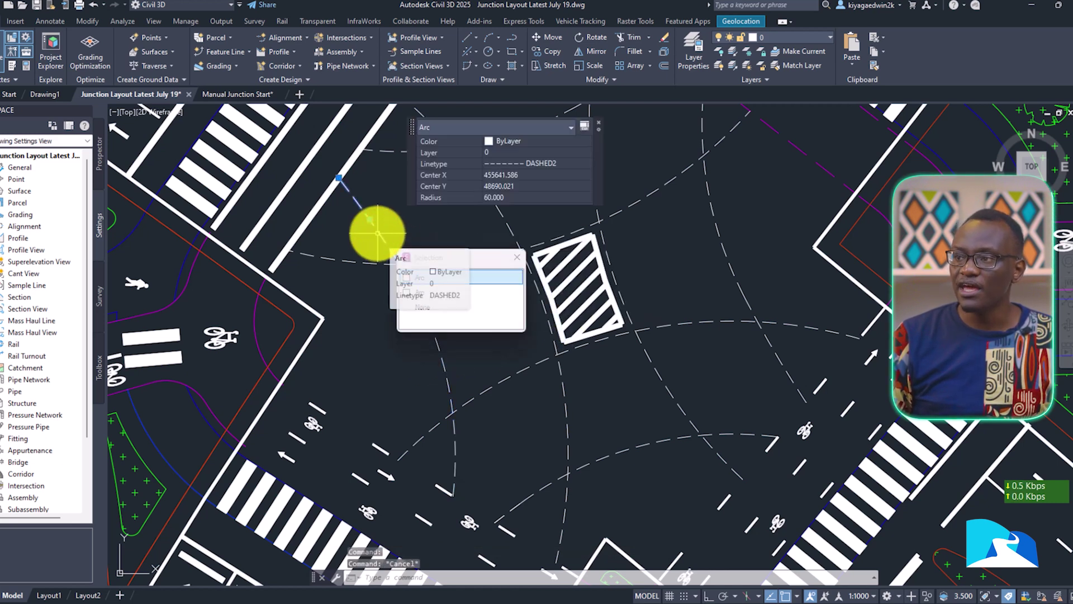
pyautogui.press('Escape')
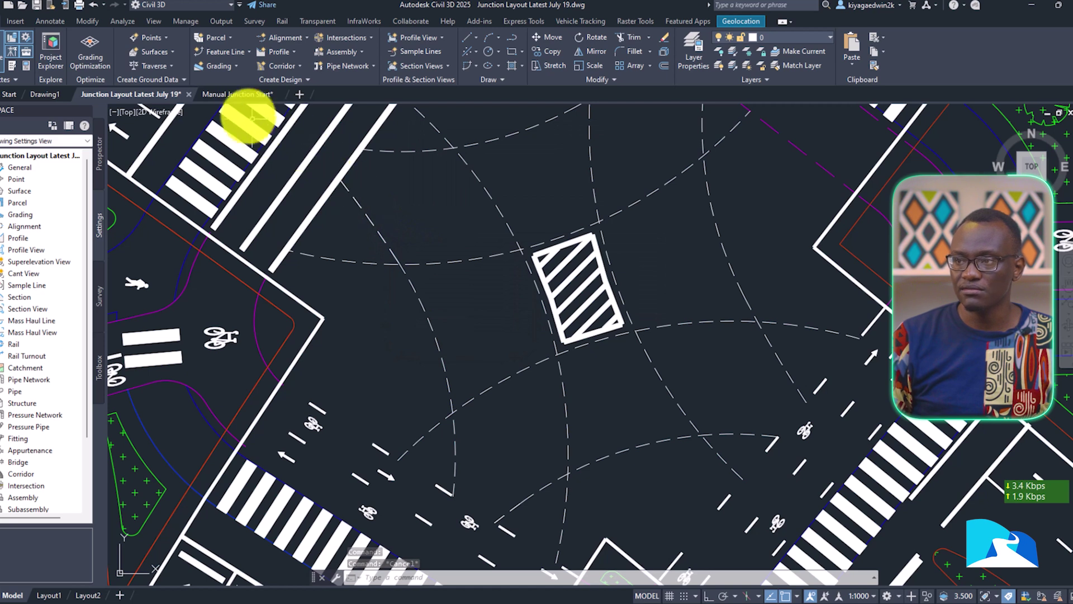
pyautogui.click(242, 89)
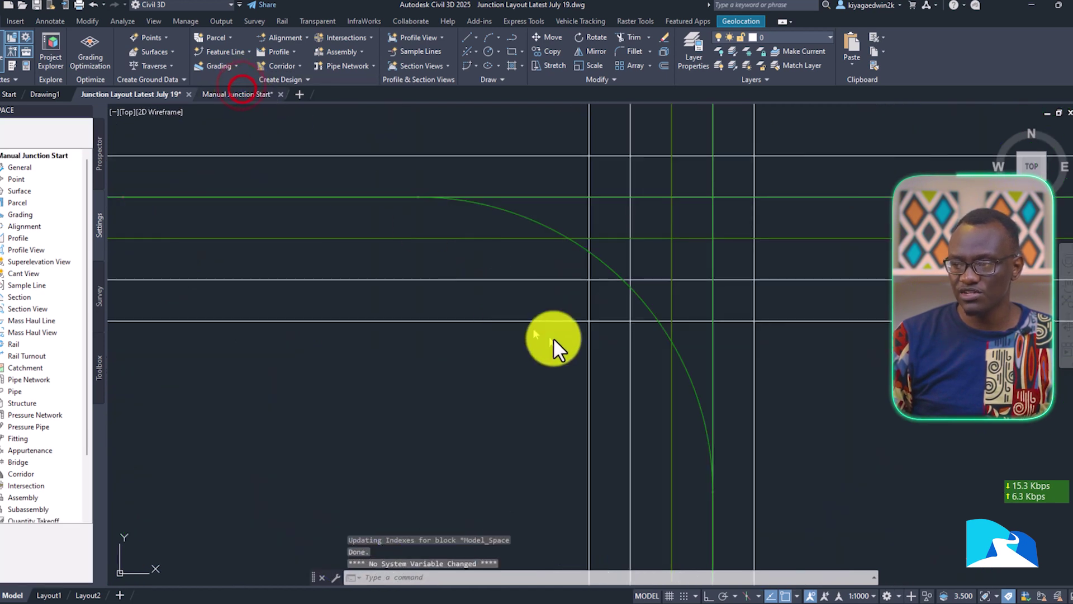
# Step: Start a connected alignment from centreline alignment MC00 to MC01, accepting a location south-west of their crossing
pyautogui.moveTo(595, 309); pyautogui.dragTo(575, 295, button='middle')
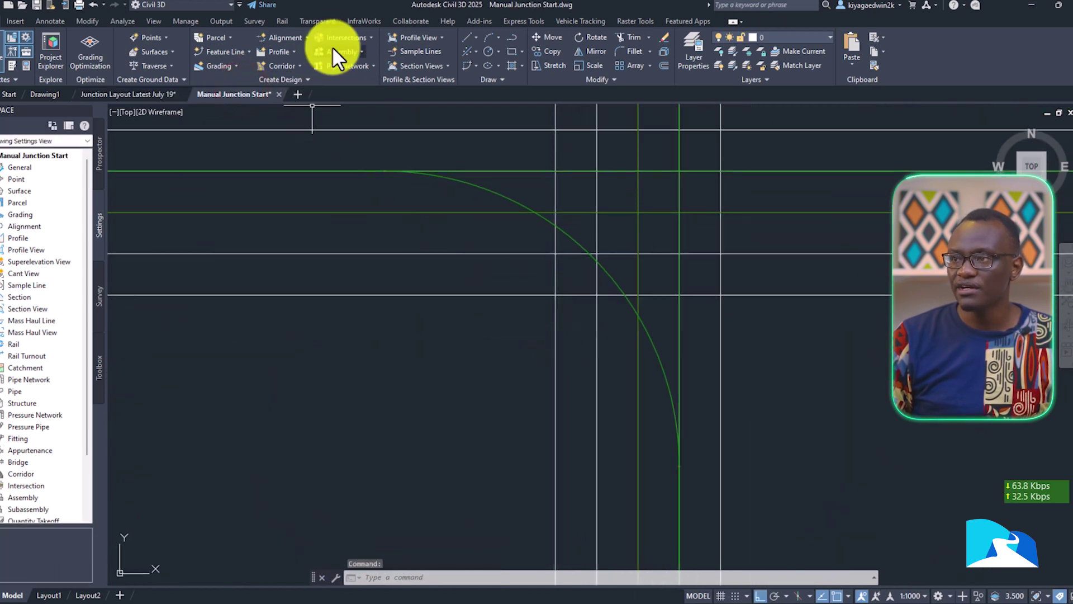
pyautogui.click(289, 40)
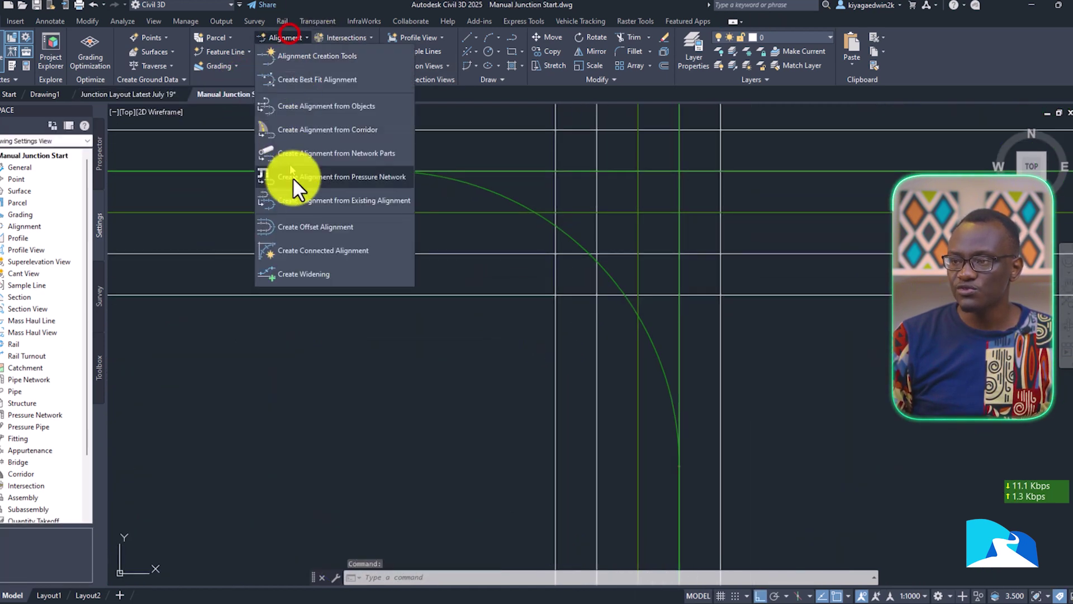
pyautogui.click(336, 254)
pyautogui.click(485, 212)
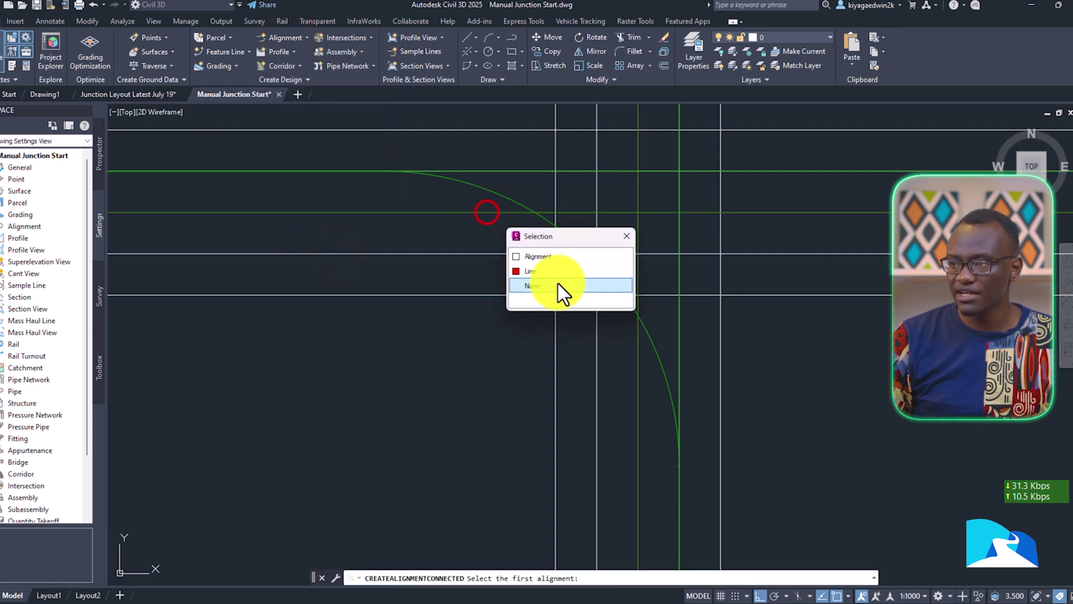
pyautogui.click(552, 255)
pyautogui.click(568, 259)
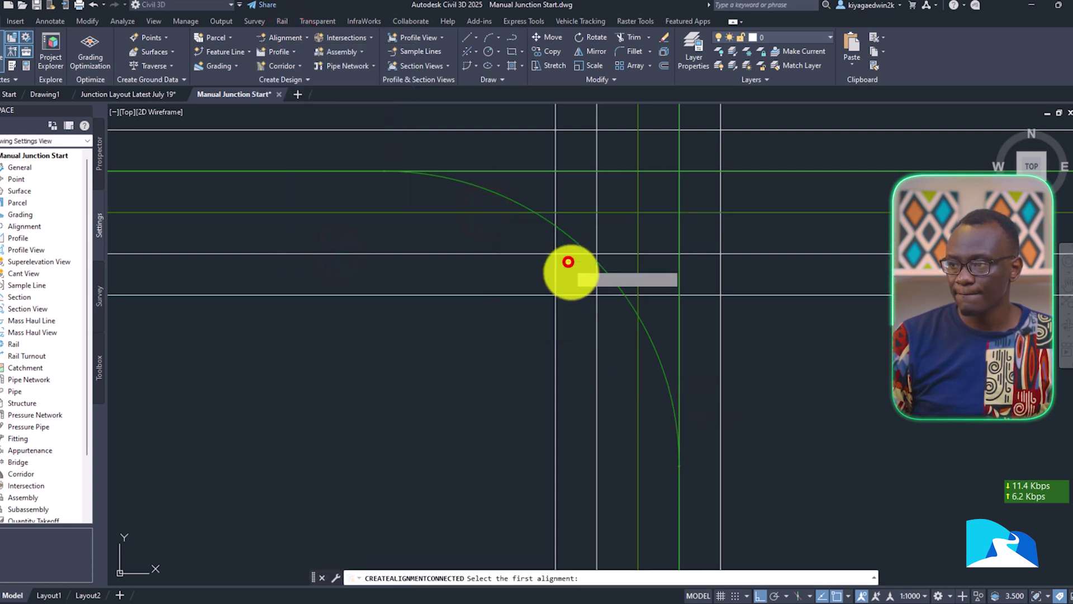
pyautogui.click(637, 404)
pyautogui.click(685, 450)
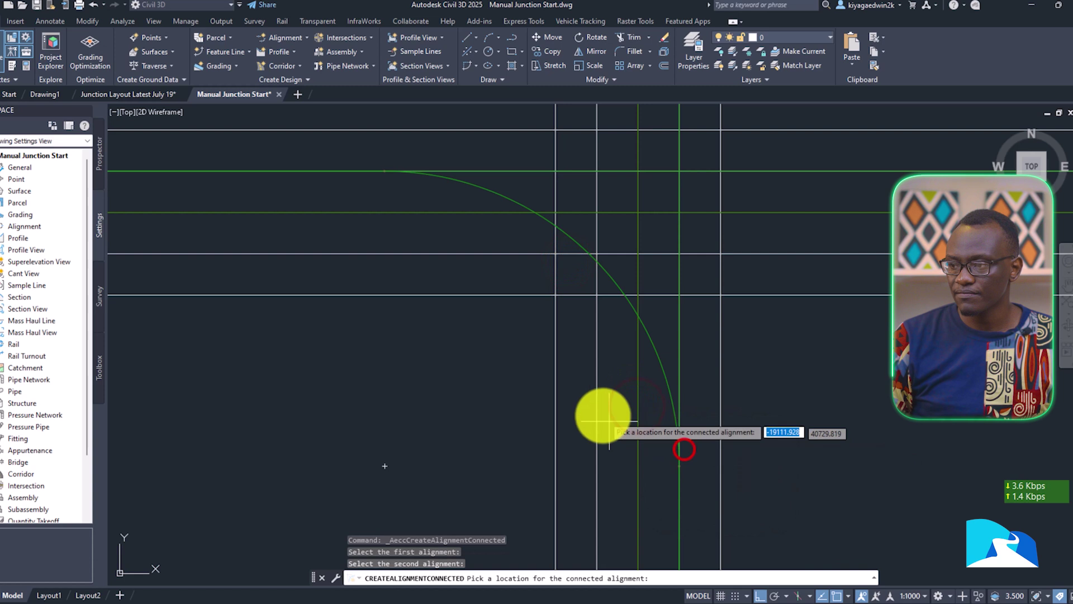
pyautogui.click(498, 342)
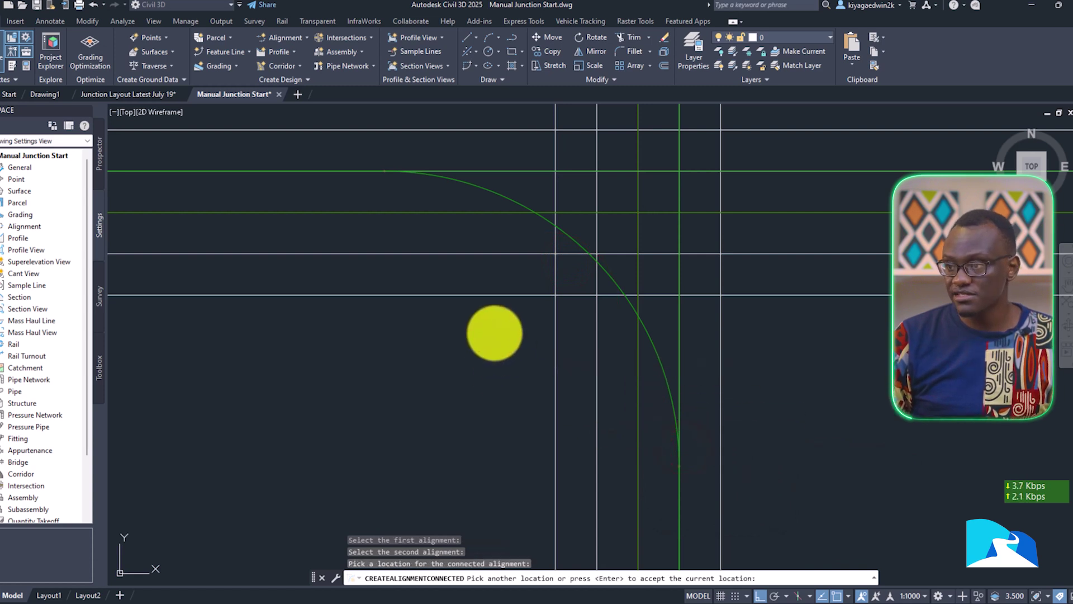
pyautogui.press('Return')
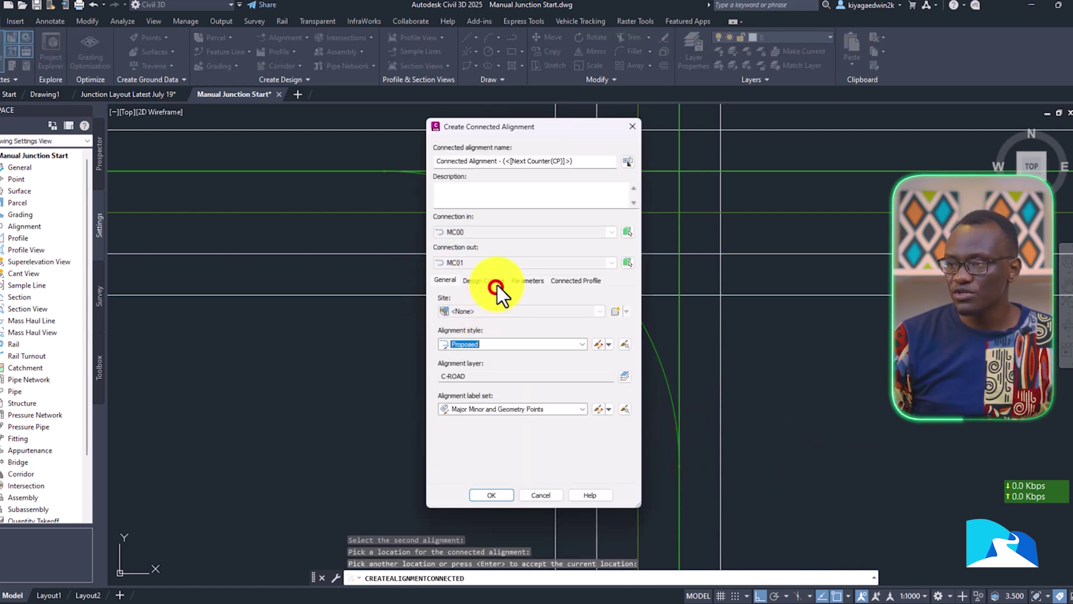
# Step: Set the connected alignment's curve group type to Three Centered Arc and open its arc settings
pyautogui.click(497, 283)
pyautogui.click(527, 281)
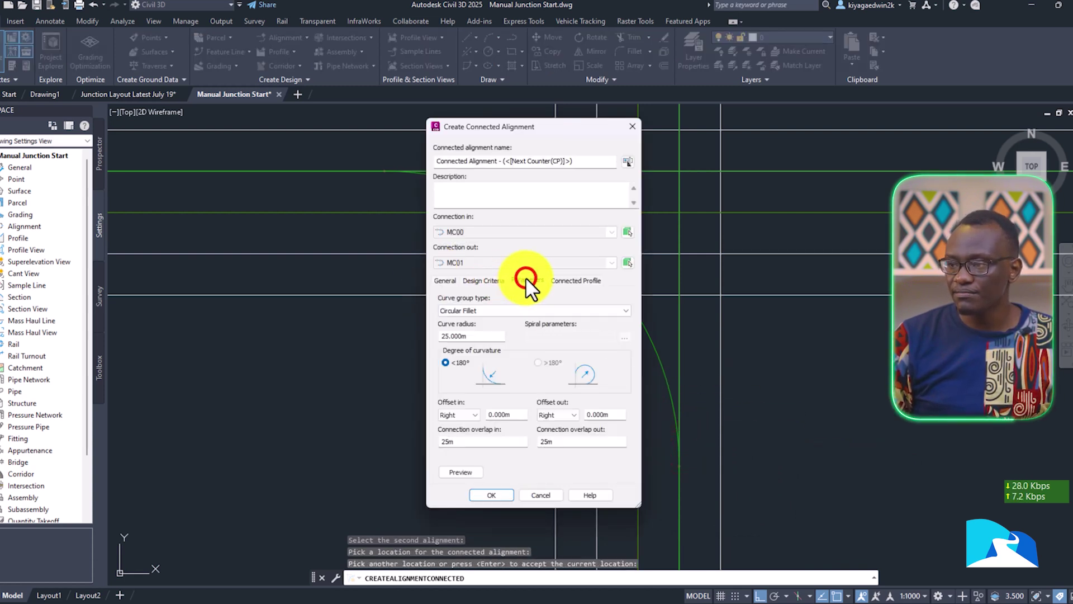
pyautogui.click(521, 312)
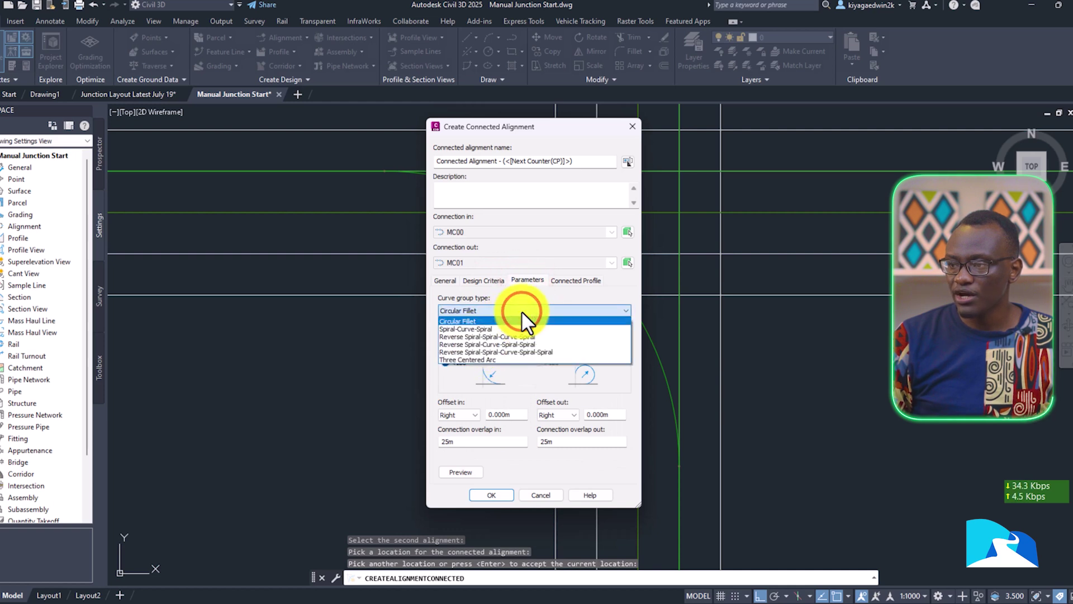
pyautogui.click(501, 362)
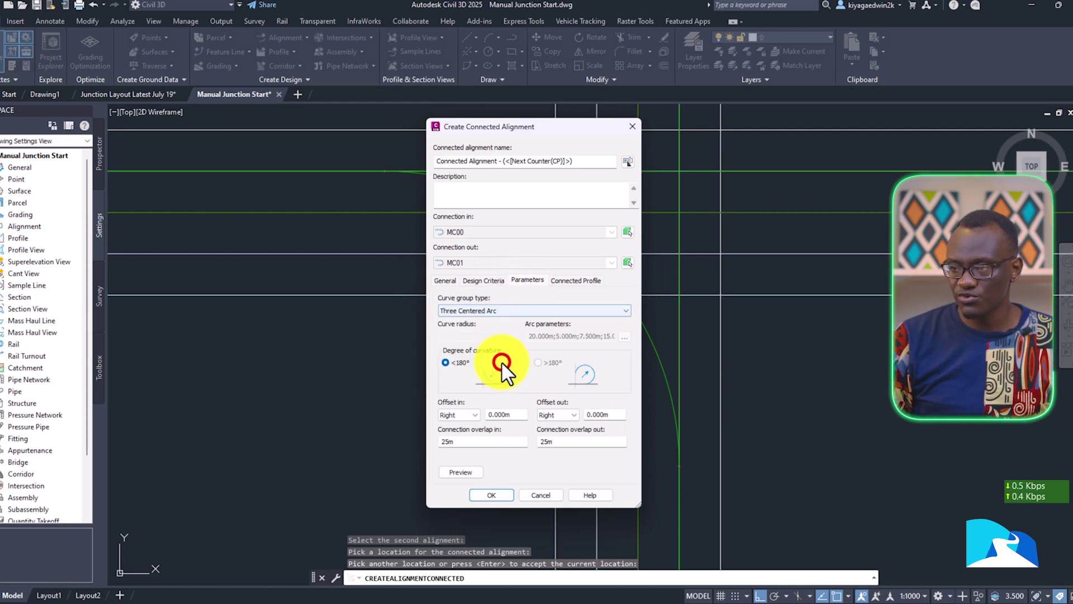
pyautogui.click(630, 336)
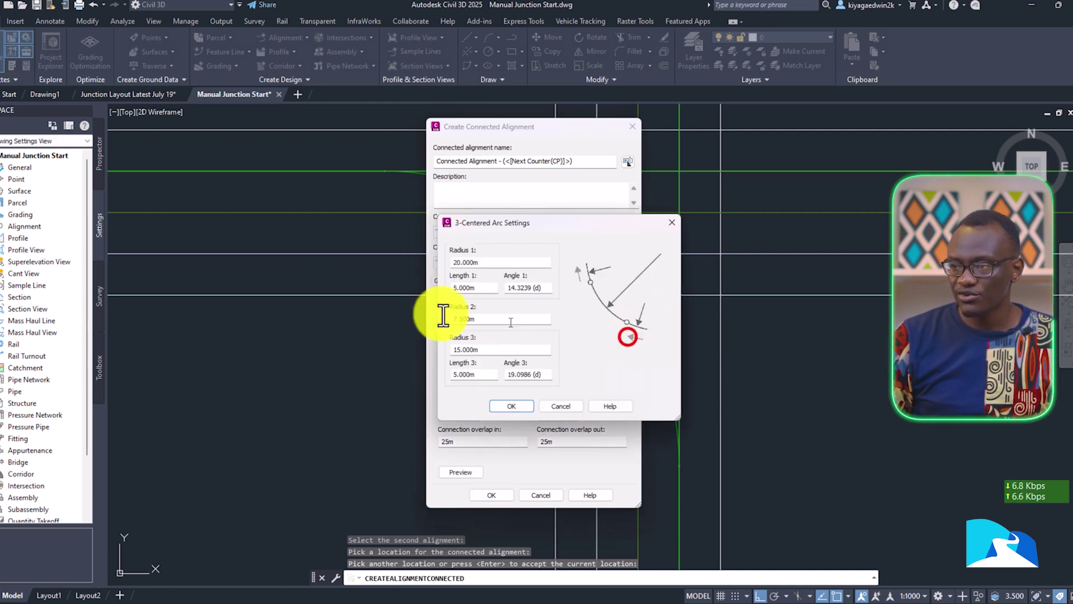
# Step: Set Radius 1 to 60 m, Radius 2 to 19 m and Radius 3 to 60 m, and create the connected alignment
pyautogui.doubleClick(492, 319)
pyautogui.write('19')
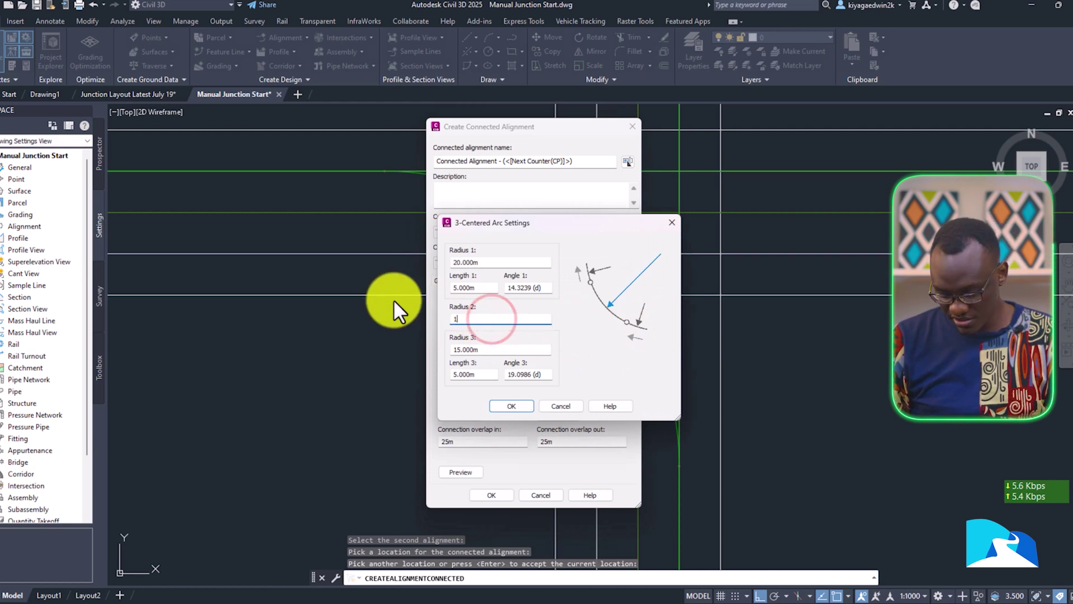
pyautogui.doubleClick(504, 262)
pyautogui.write('60')
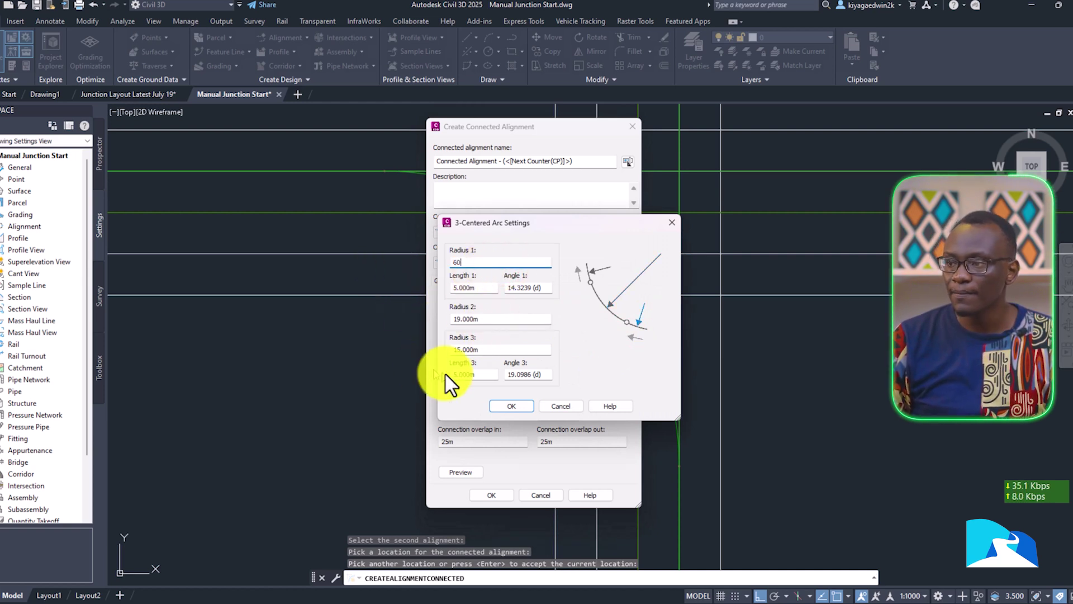
pyautogui.doubleClick(510, 350)
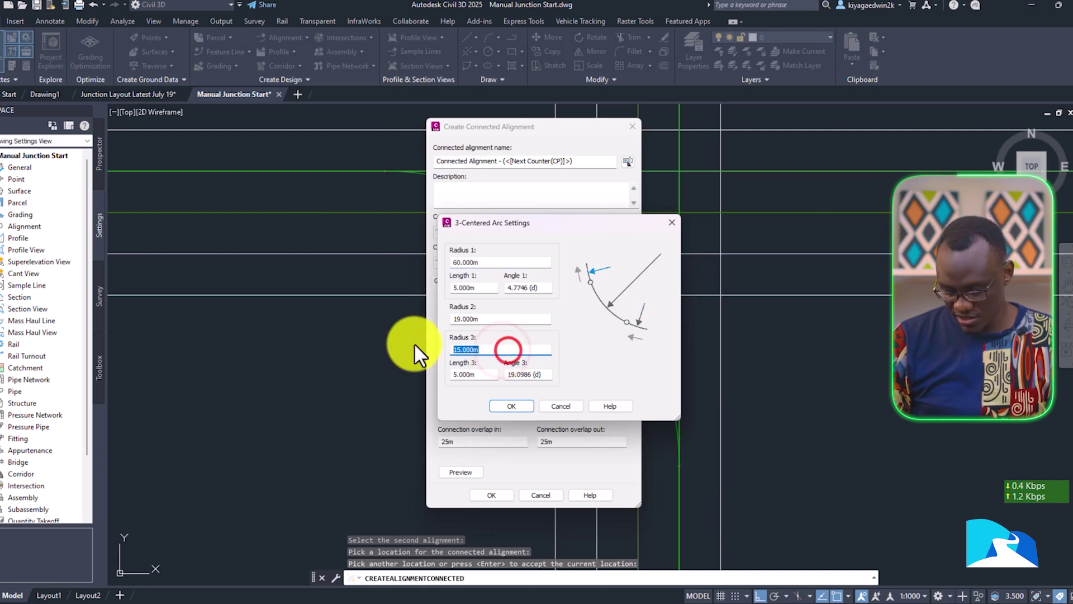
pyautogui.write('60')
pyautogui.click(512, 321)
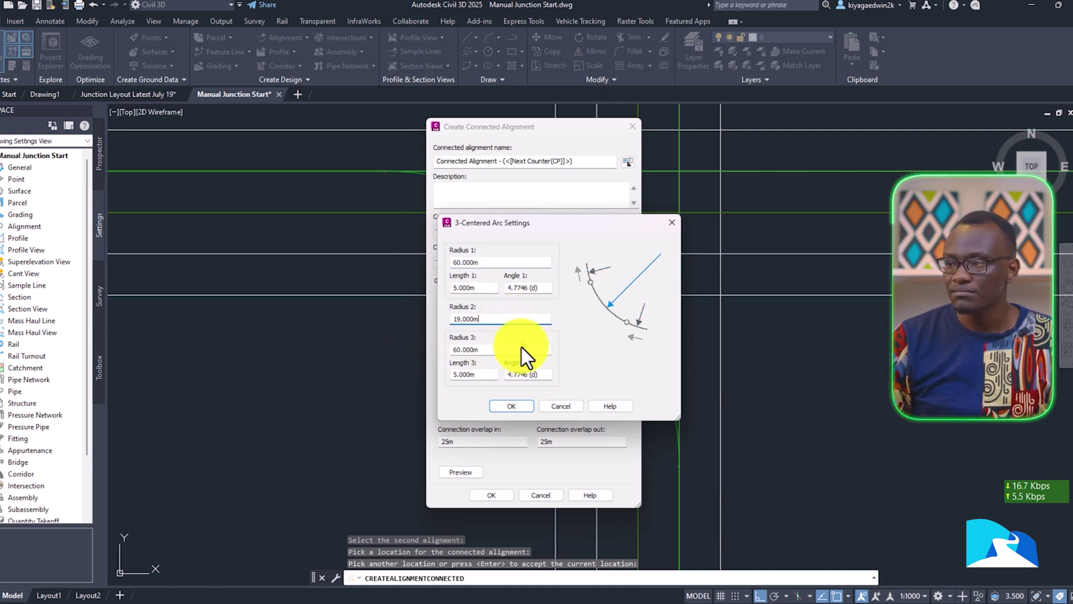
pyautogui.click(525, 404)
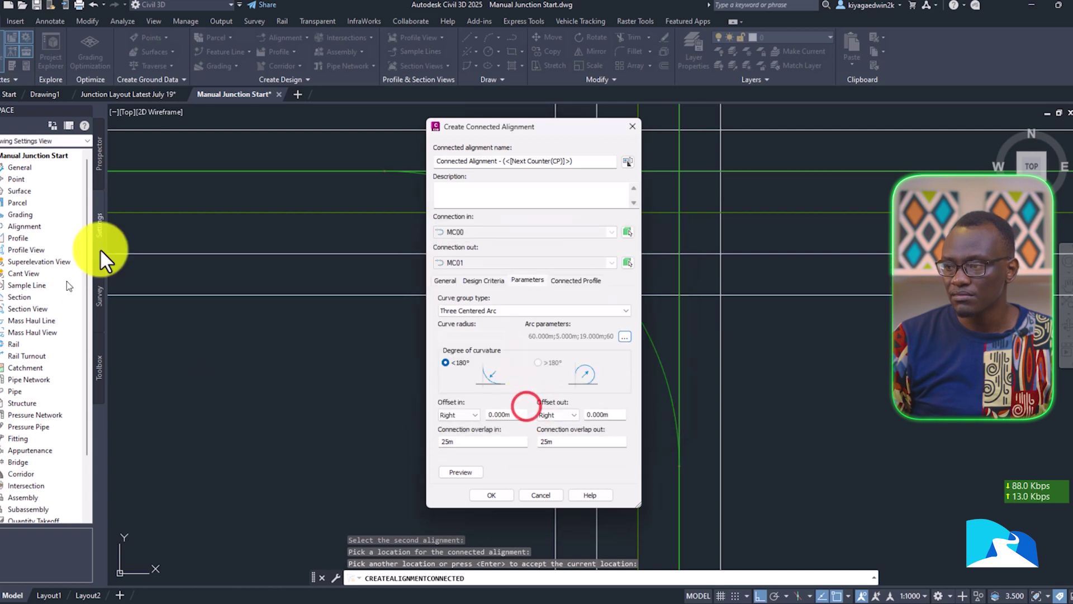
pyautogui.click(491, 495)
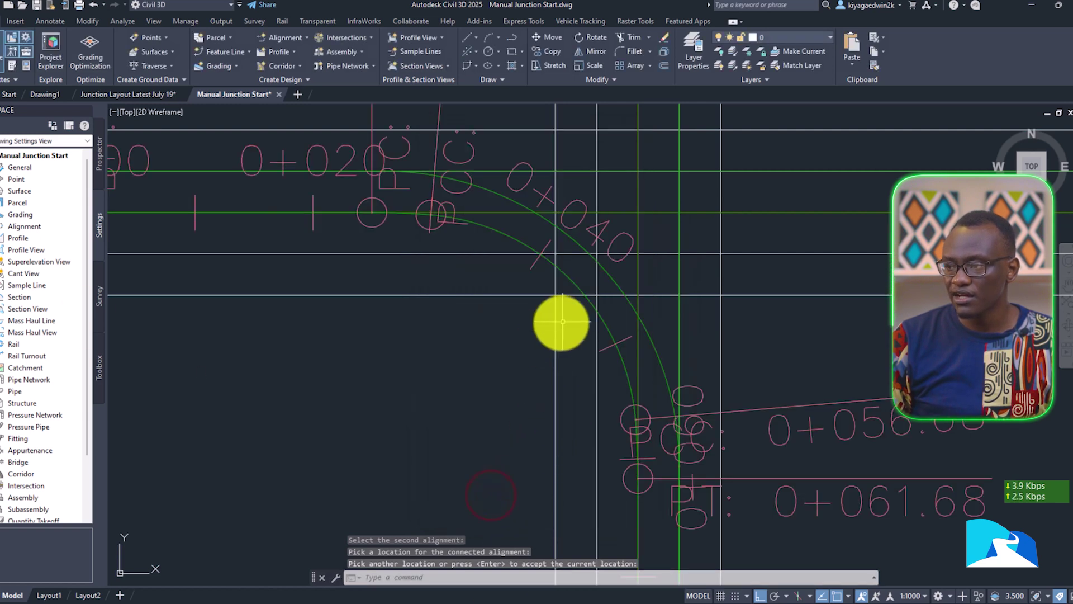
# Step: Delete the geometry point labels and the station labels of the new three-centred connected alignment
pyautogui.moveTo(568, 318)
pyautogui.mouseDown(button='middle')
pyautogui.moveTo(582, 350)
pyautogui.moveTo(559, 246)
pyautogui.mouseUp(button='middle')
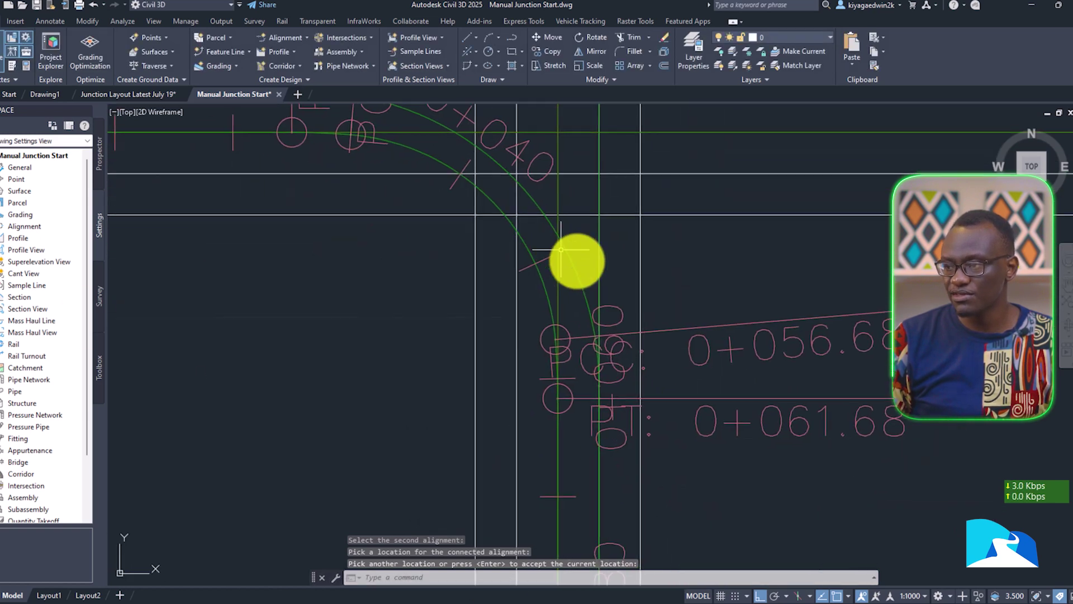
pyautogui.click(710, 327)
pyautogui.press('Delete')
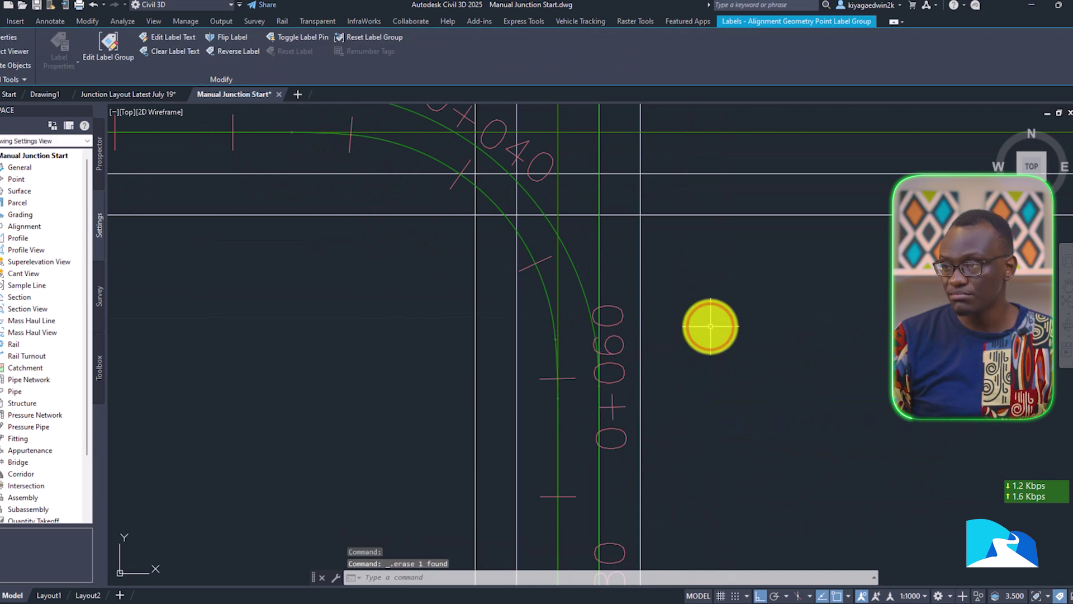
pyautogui.click(612, 354)
pyautogui.press('Delete')
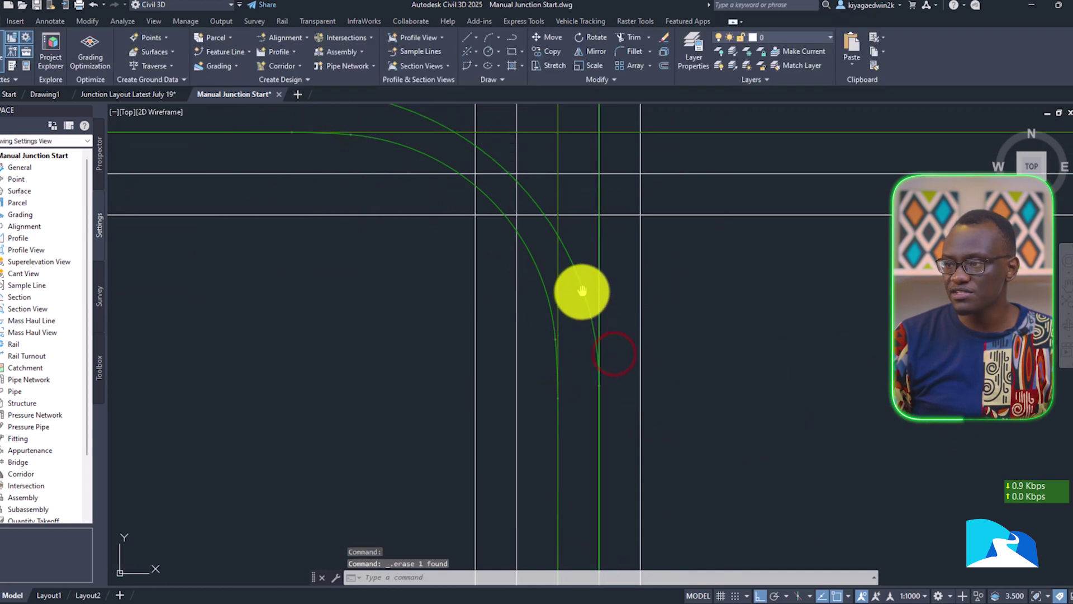
# Step: Examine the new inner connected alignment's curve against the lane lines, selecting it to check its course and clearing the selection
pyautogui.moveTo(582, 293); pyautogui.dragTo(640, 452, button='middle')
pyautogui.scroll(3, 473, 317)
pyautogui.scroll(-3, 434, 319)
pyautogui.moveTo(487, 324); pyautogui.dragTo(427, 247, button='middle')
pyautogui.scroll(-2, 609, 414)
pyautogui.scroll(3, 591, 372)
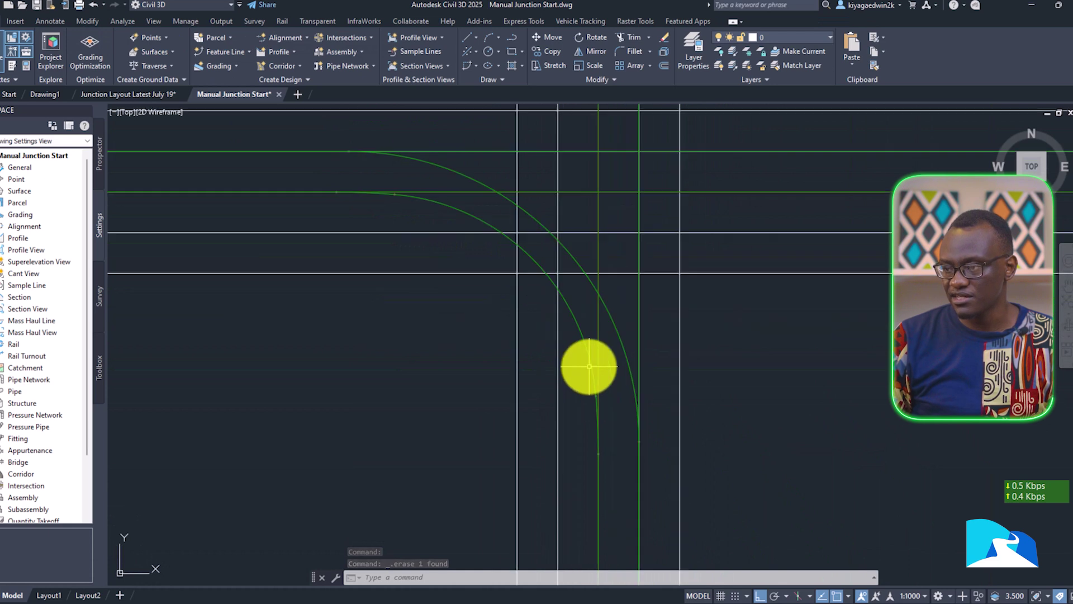
pyautogui.scroll(2, 543, 266)
pyautogui.scroll(2, 539, 264)
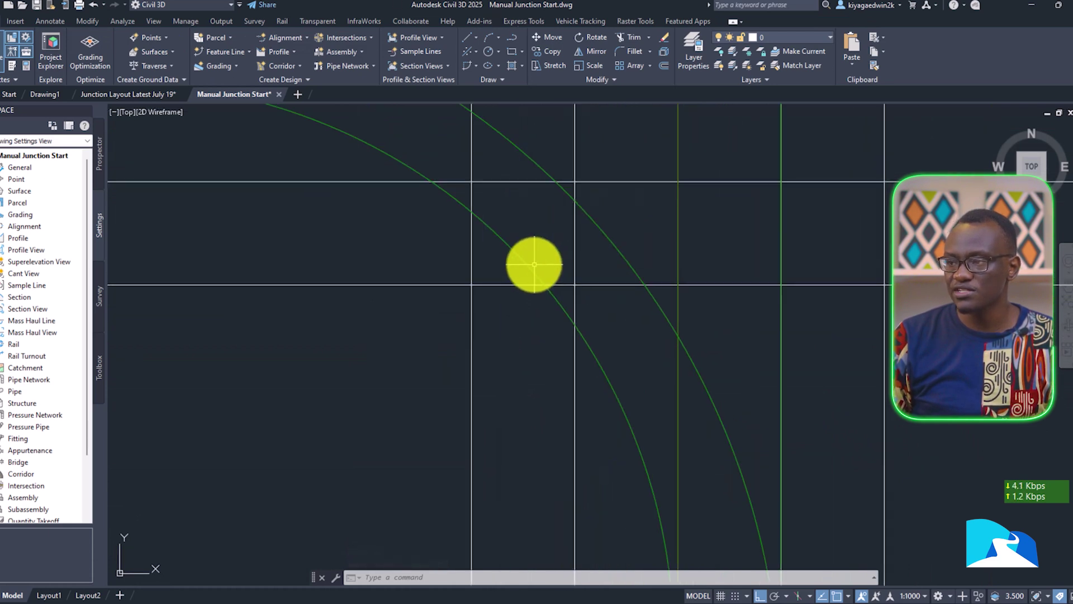
pyautogui.click(523, 263)
pyautogui.scroll(-4, 526, 266)
pyautogui.moveTo(528, 266); pyautogui.dragTo(538, 278, button='middle')
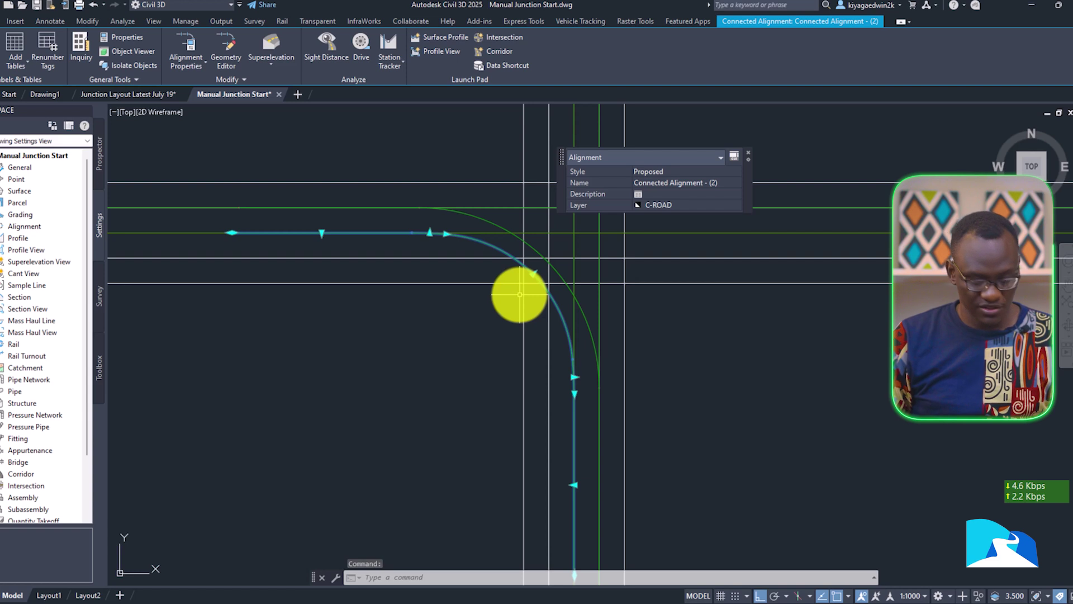
pyautogui.press('Delete')
pyautogui.press('Escape')
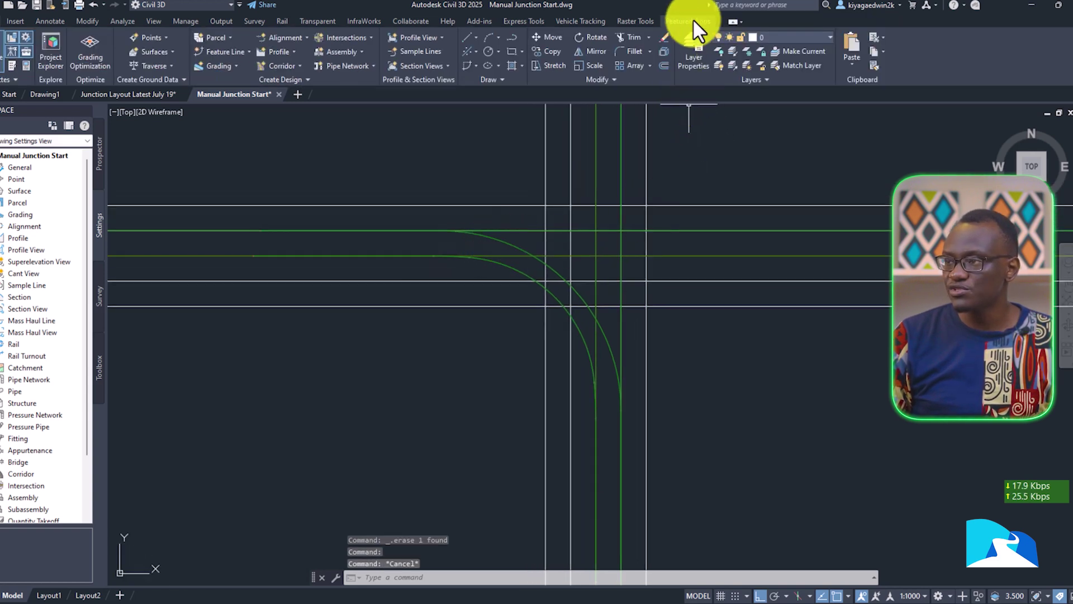
# Step: Open the Vehicle Tracking vehicle library grouped by category and expand the Autodesk category of US Design Vehicles
pyautogui.click(581, 21)
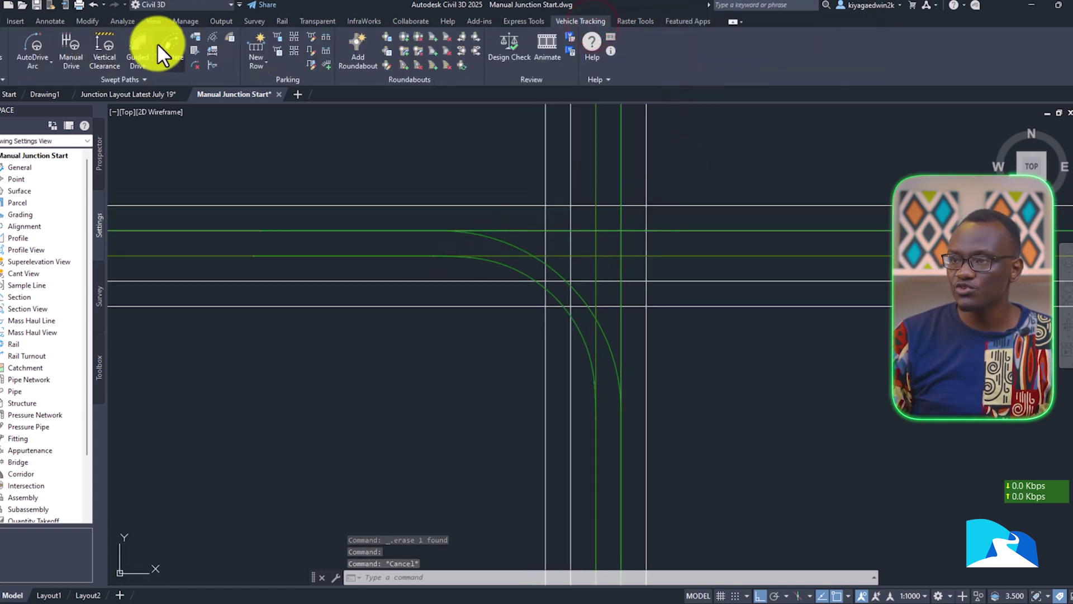
pyautogui.click(198, 35)
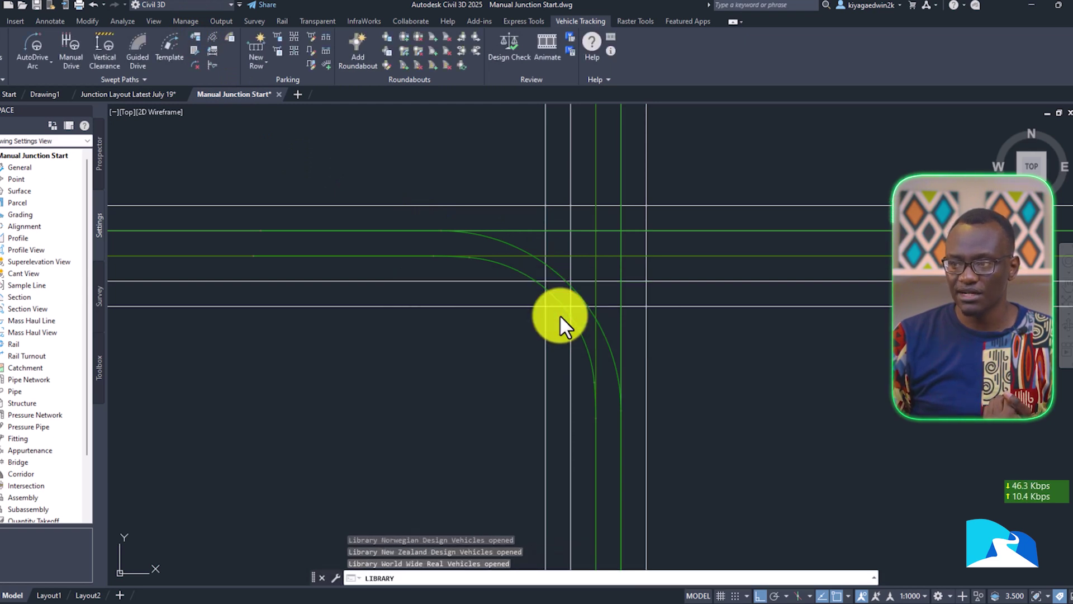
pyautogui.click(274, 205)
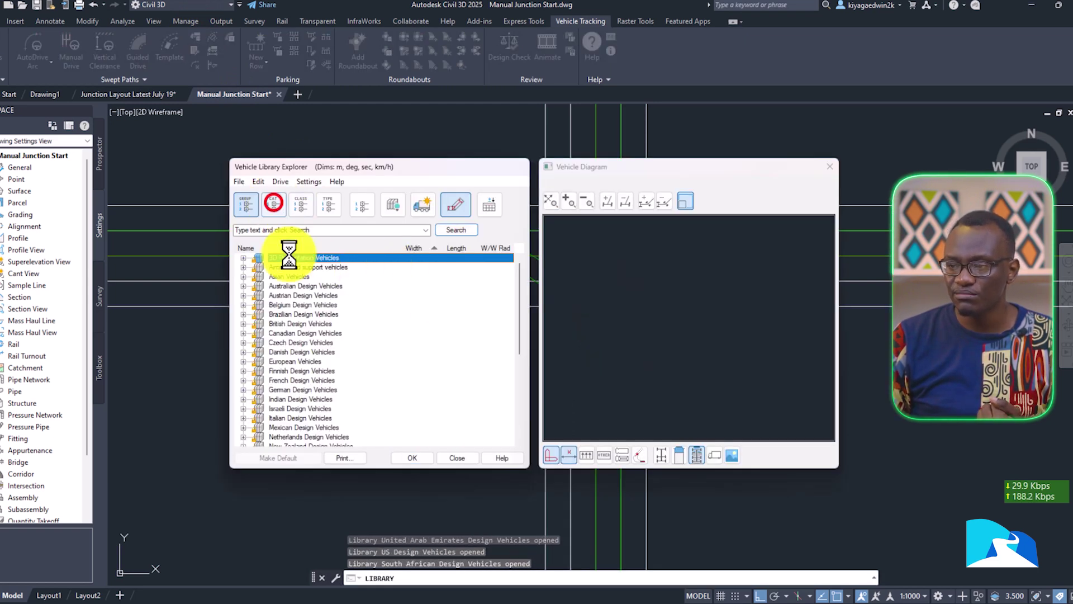
pyautogui.scroll(-6, 319, 377)
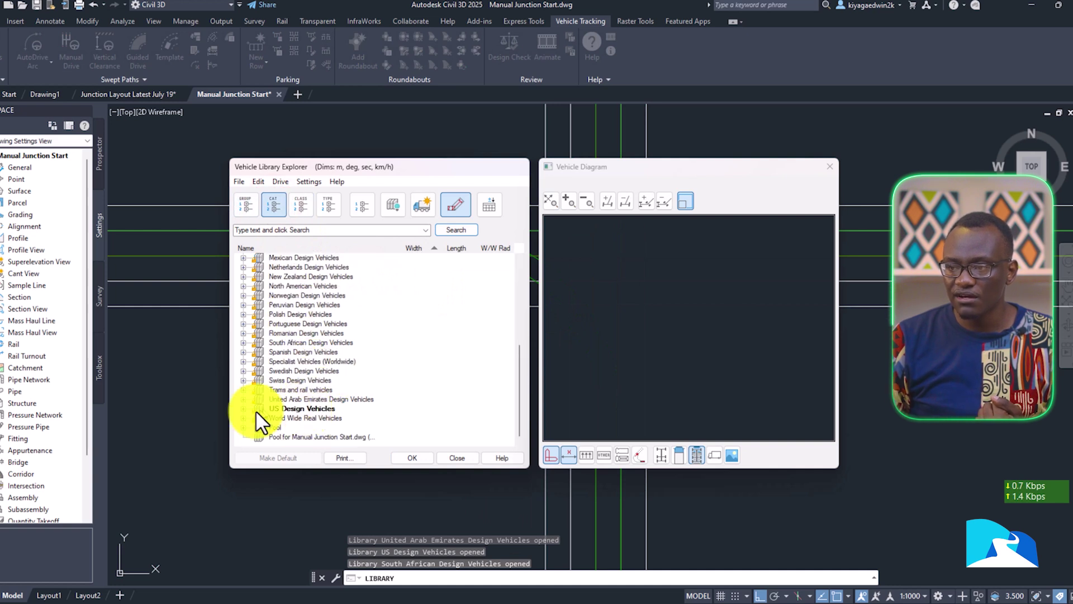
pyautogui.click(237, 408)
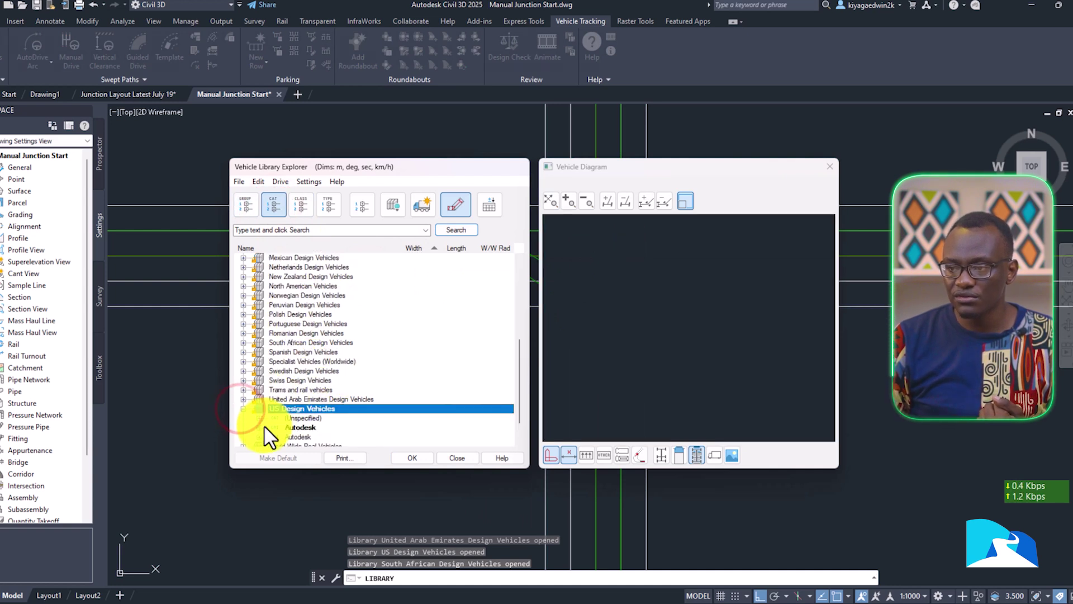
pyautogui.click(258, 427)
# Step: Choose the WB-19 Interstate semi-trailer, 2.590 m wide and 20.880 m long with a 14.284 m turning radius, as the design vehicle
pyautogui.scroll(-10, 295, 386)
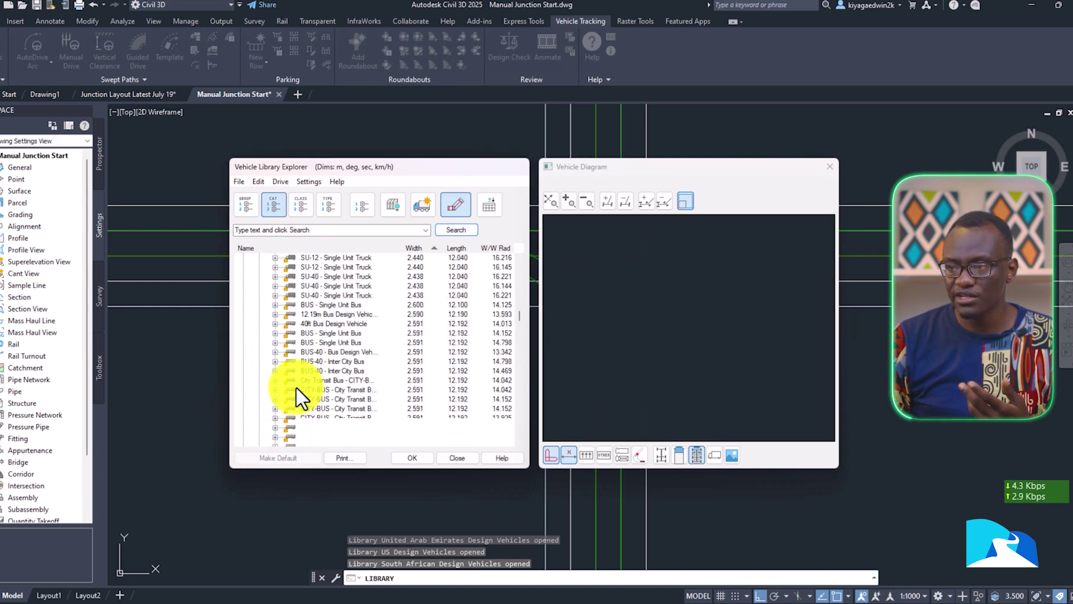
pyautogui.scroll(-10, 297, 398)
pyautogui.scroll(-10, 296, 398)
pyautogui.scroll(-10, 442, 400)
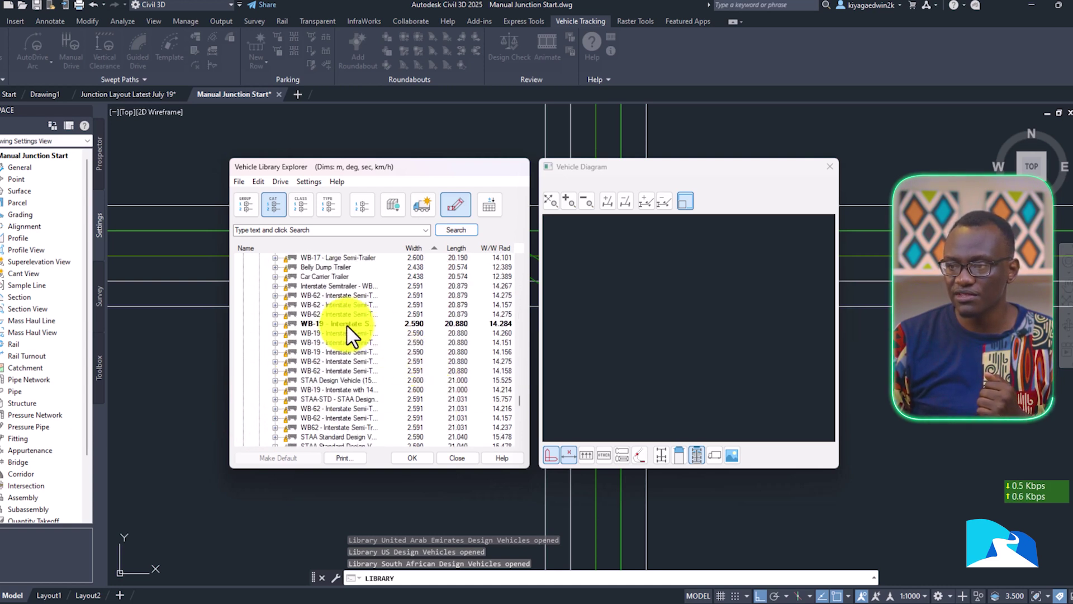
pyautogui.click(347, 324)
pyautogui.click(409, 458)
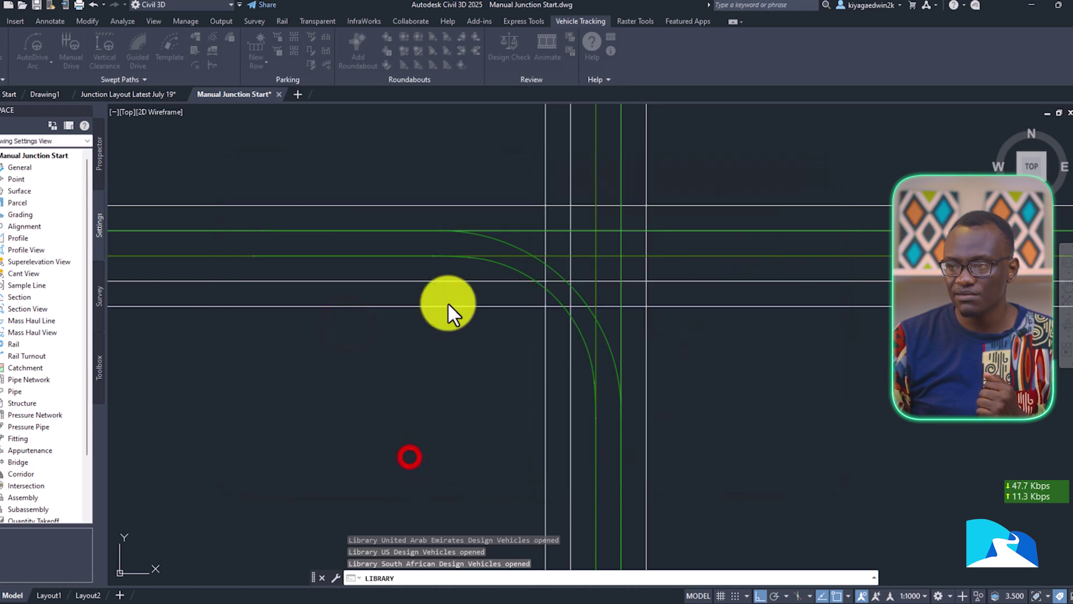
# Step: Start an AutoDrive Arc path and position the WB-19 in the horizontal approach lane between the two green alignments, heading toward the junction
pyautogui.click(334, 226)
pyautogui.click(48, 70)
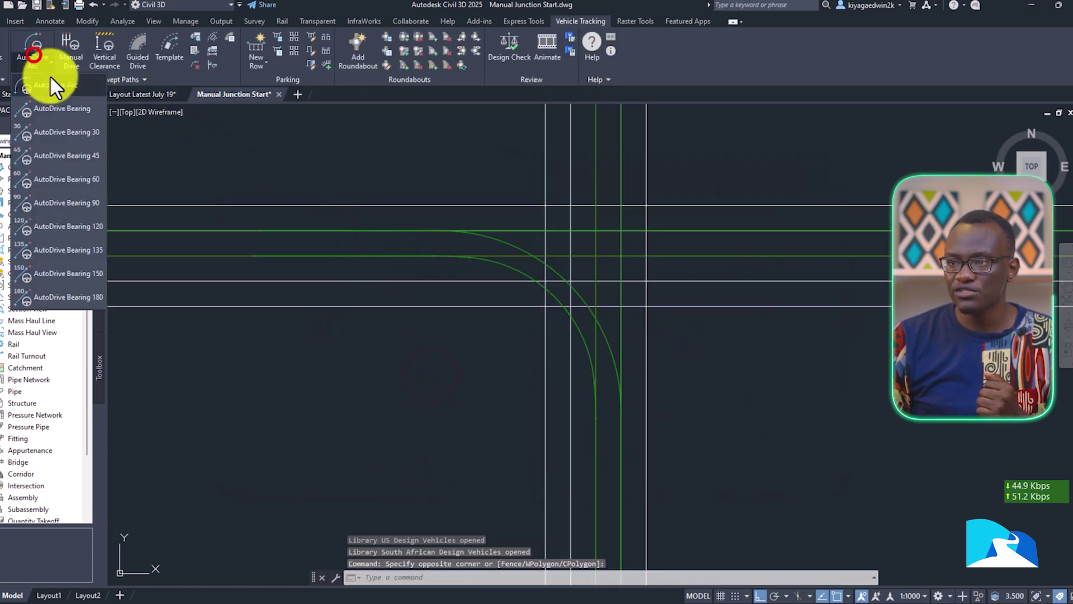
pyautogui.click(52, 87)
pyautogui.moveTo(648, 452); pyautogui.dragTo(519, 286)
pyautogui.click(658, 450)
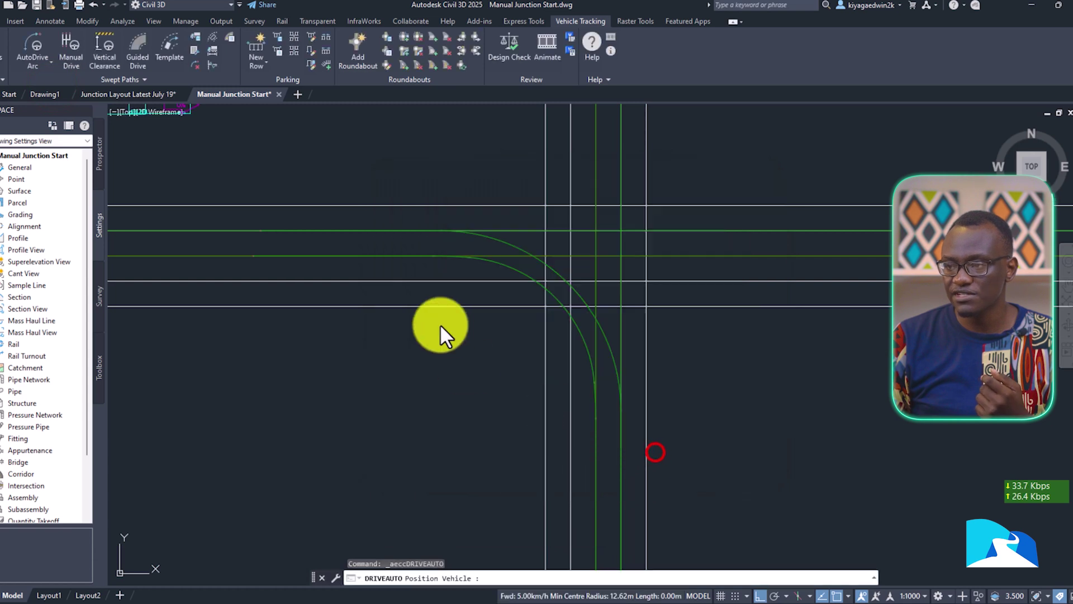
pyautogui.moveTo(335, 287); pyautogui.dragTo(660, 437, button='middle')
pyautogui.scroll(4, 442, 386)
pyautogui.scroll(4, 448, 391)
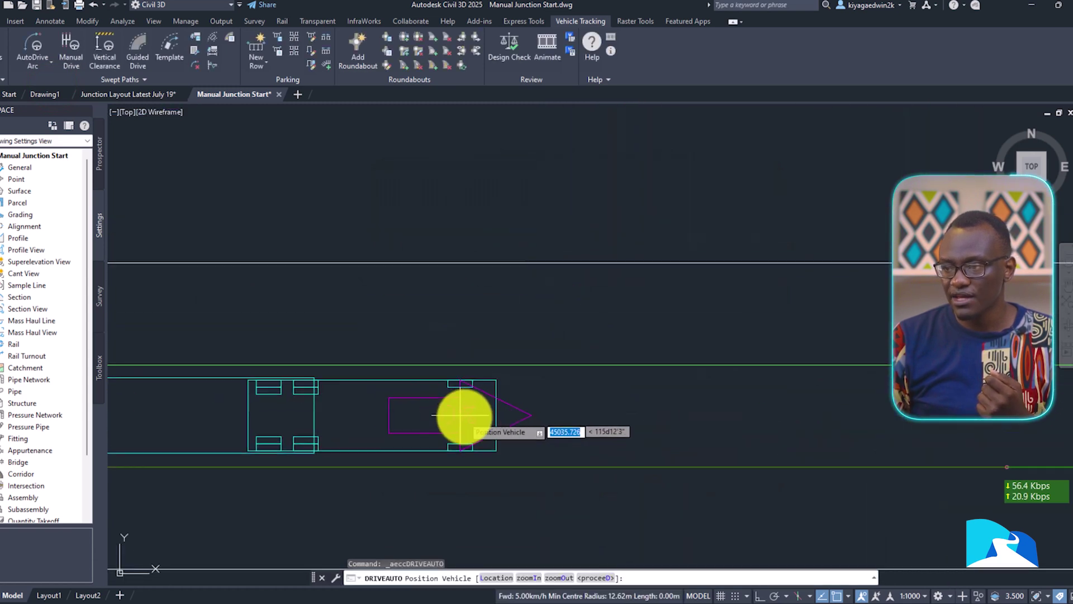
pyautogui.click(474, 414)
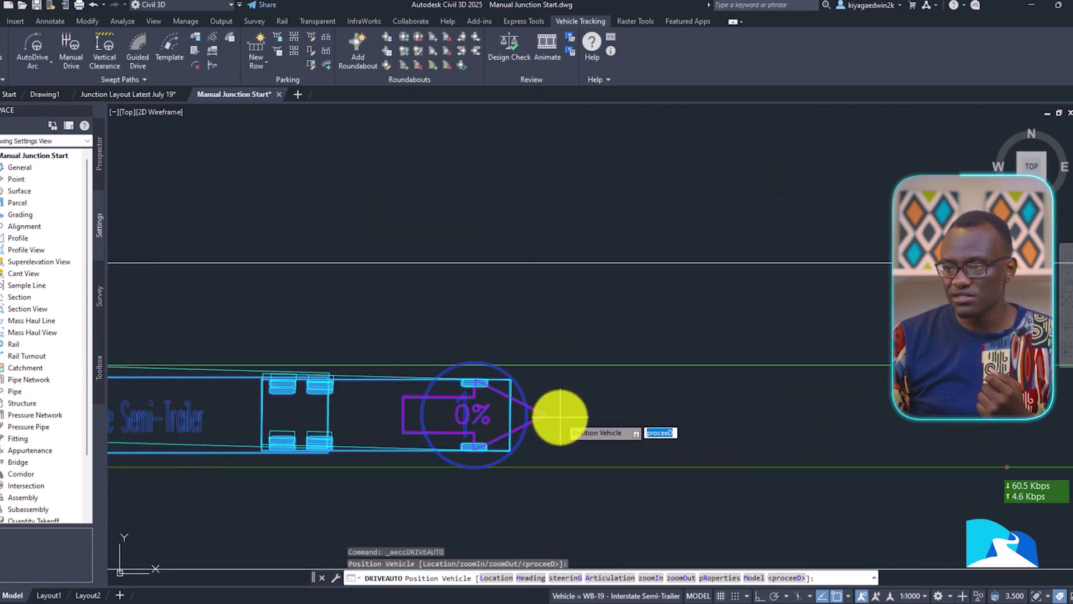
pyautogui.click(561, 416)
pyautogui.rightClick(562, 414)
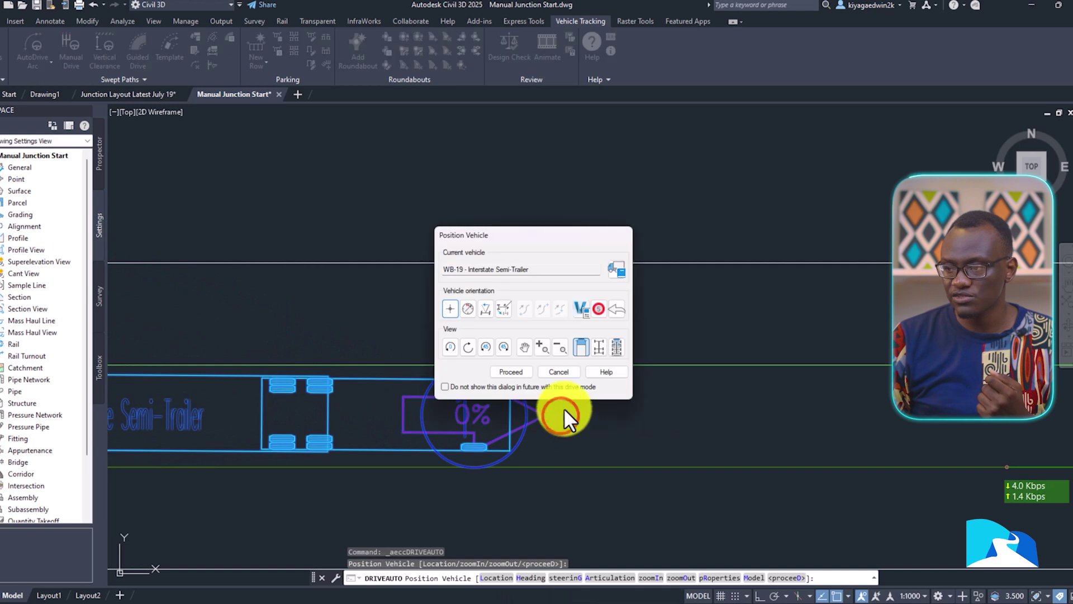
pyautogui.click(511, 370)
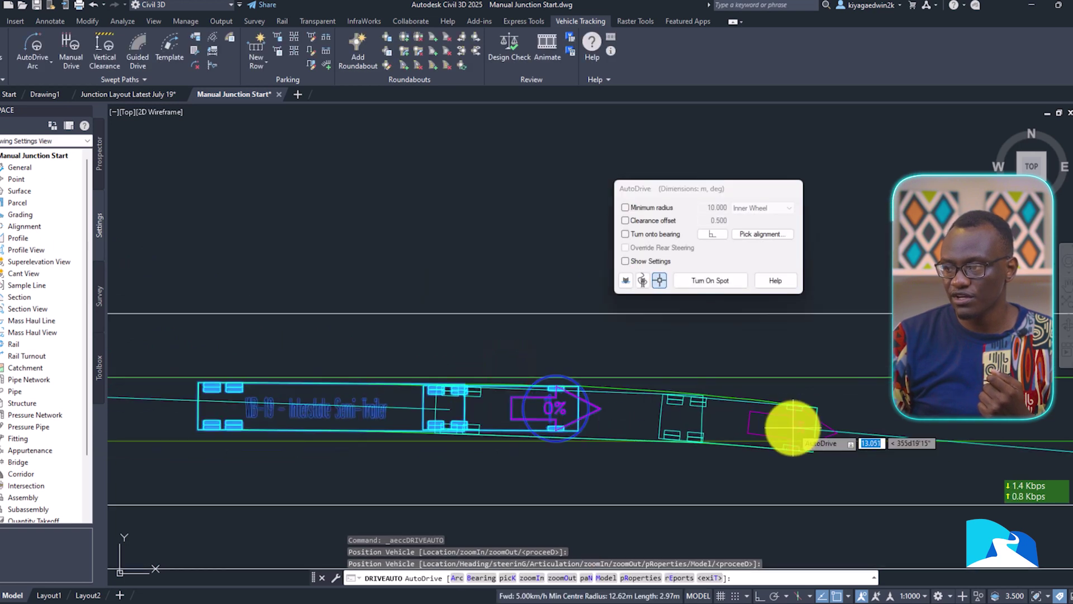
# Step: Show the AutoDrive settings, set the forward design speed to 15 km/h and move the dialog clear of the vehicle path
pyautogui.scroll(-4, 660, 406)
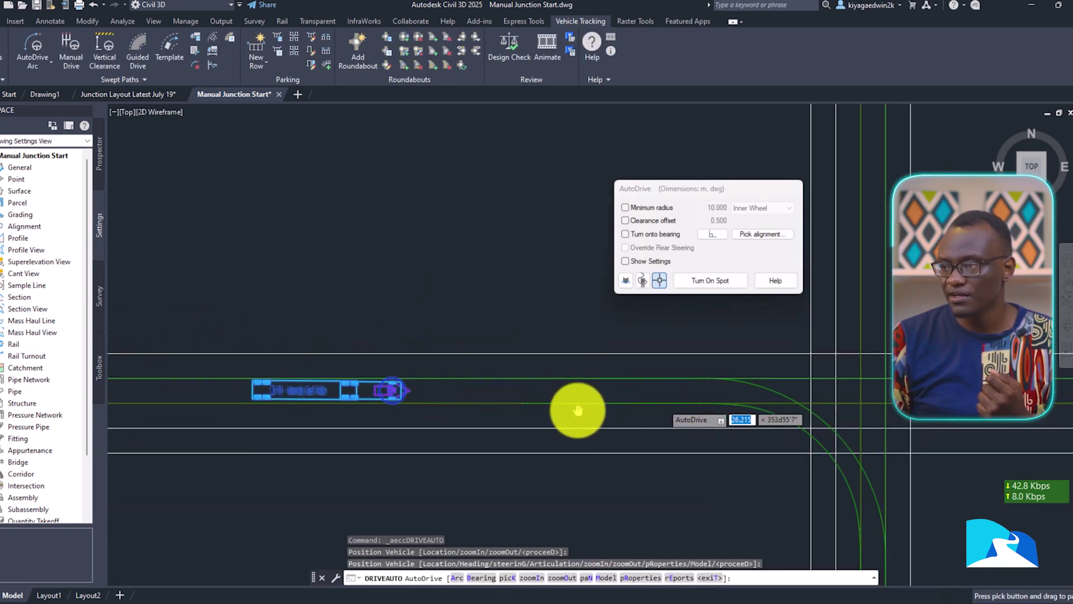
pyautogui.click(663, 261)
pyautogui.write('15')
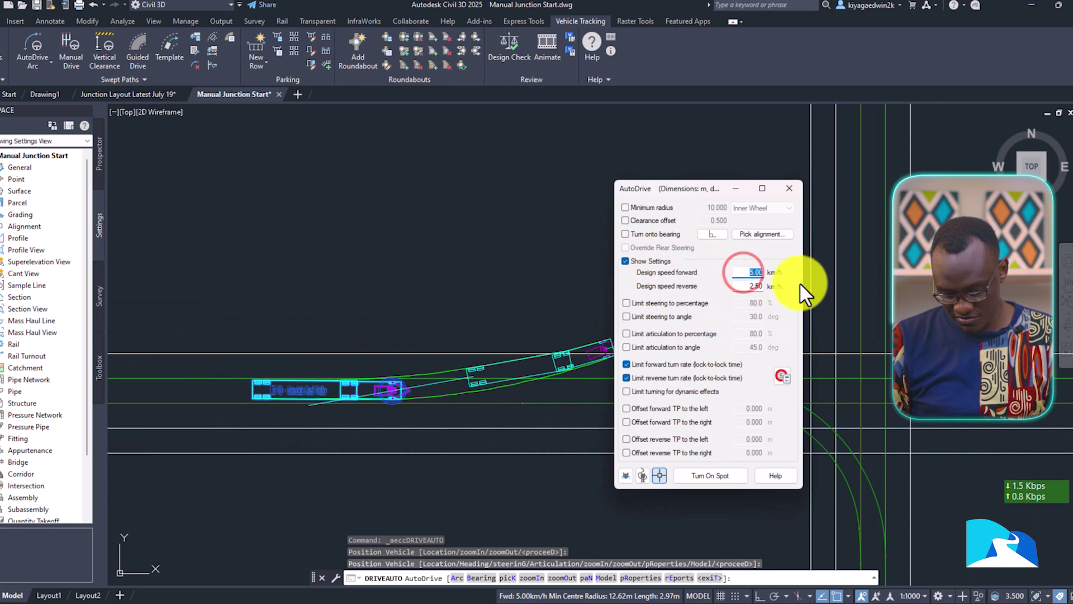
pyautogui.click(745, 283)
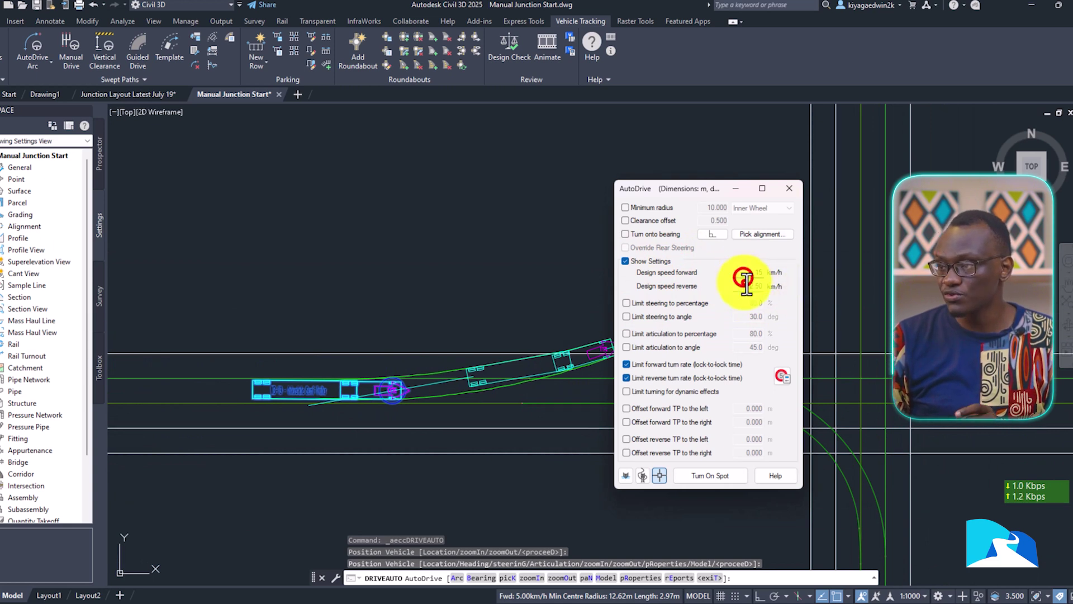
pyautogui.moveTo(699, 191); pyautogui.dragTo(147, 140)
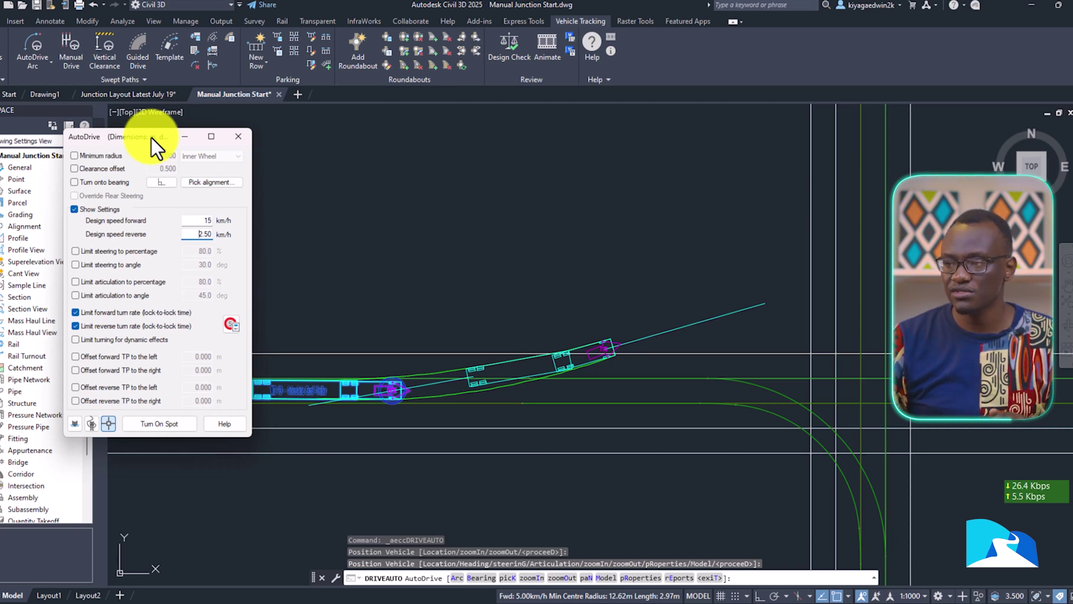
# Step: Drive the vehicle straight along the approach lane to the start of the curve, turning object snap off for free placement
pyautogui.scroll(4, 551, 383)
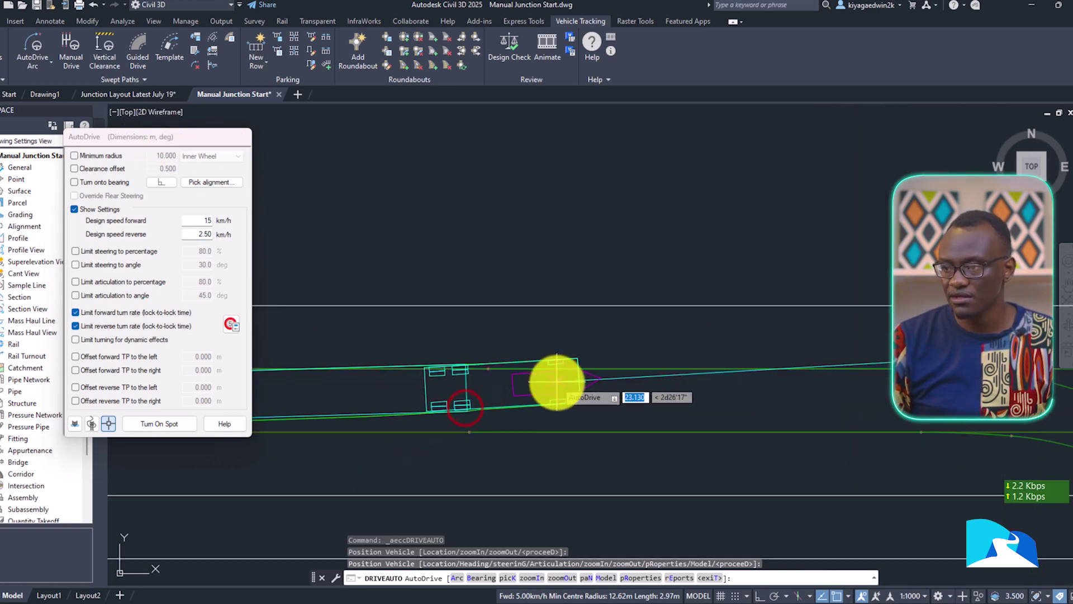
pyautogui.click(577, 399)
pyautogui.moveTo(736, 427)
pyautogui.mouseDown(button='middle')
pyautogui.moveTo(476, 280)
pyautogui.moveTo(536, 283)
pyautogui.mouseUp(button='middle')
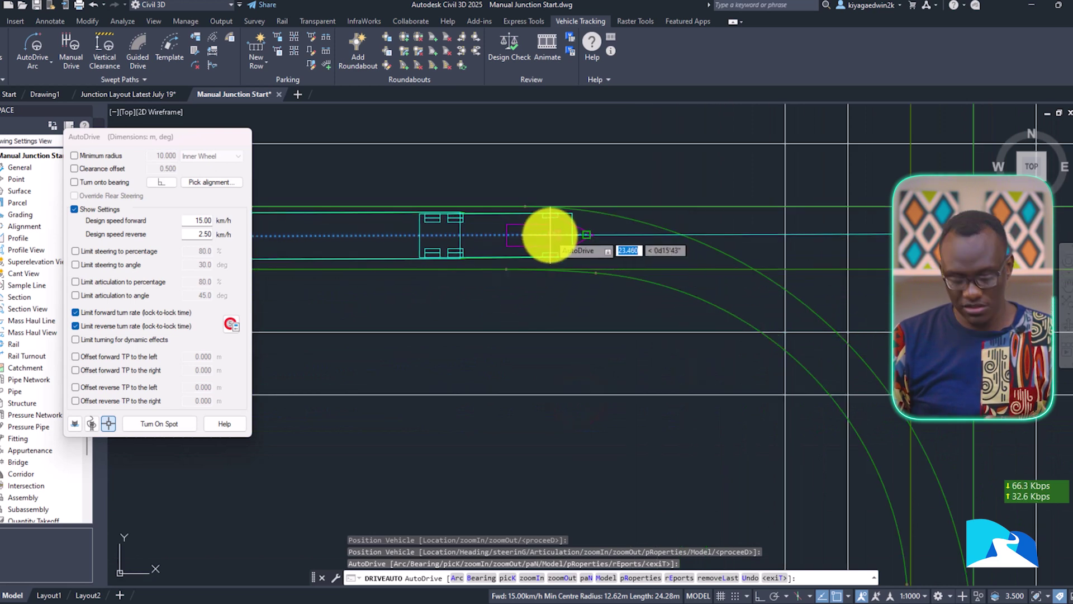
pyautogui.press('F2')
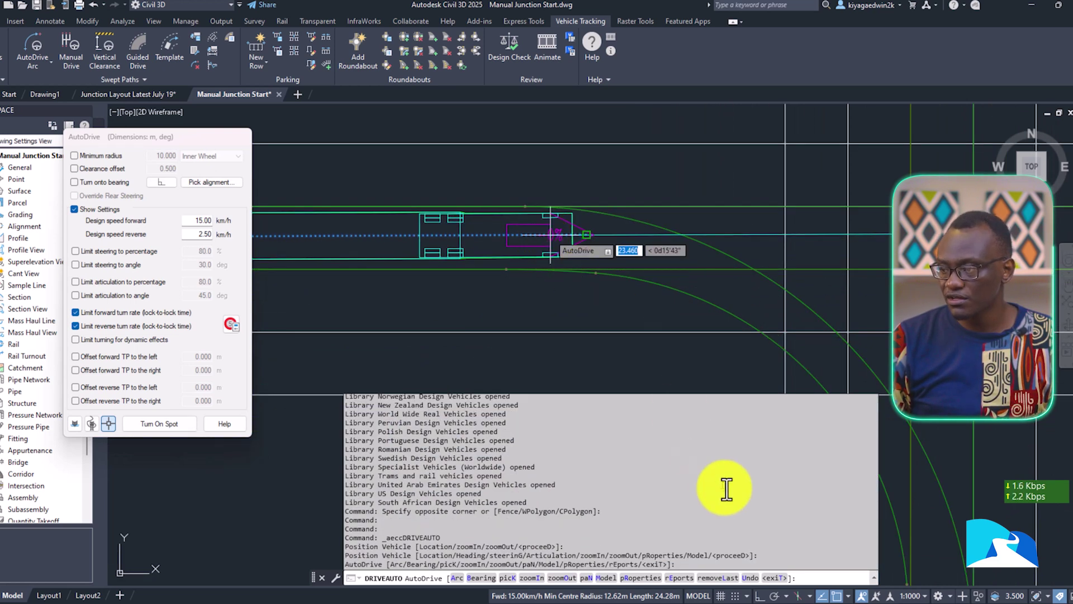
pyautogui.click(839, 599)
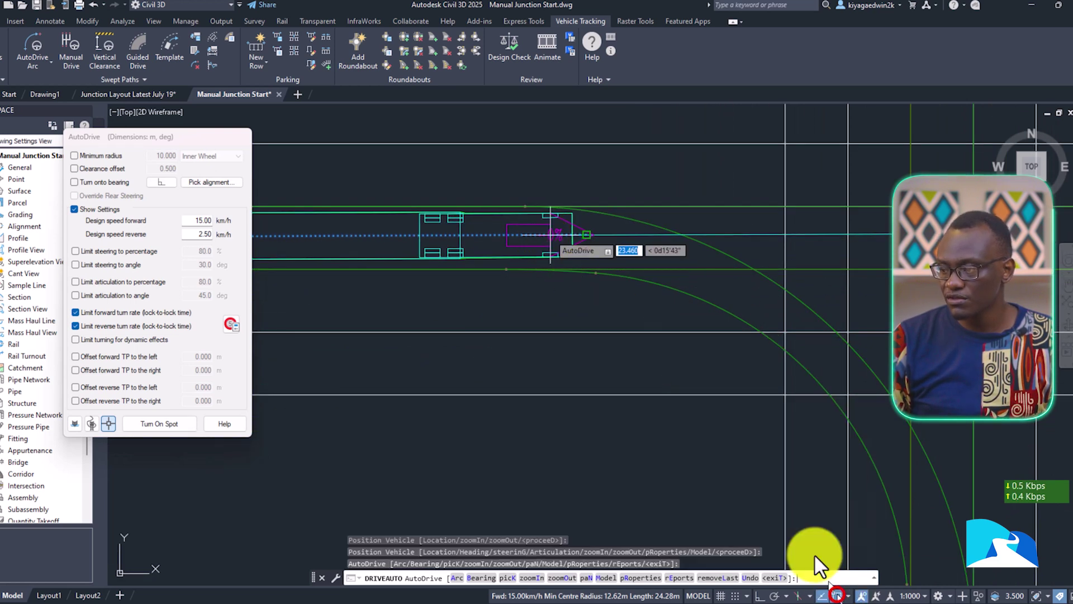
pyautogui.click(837, 598)
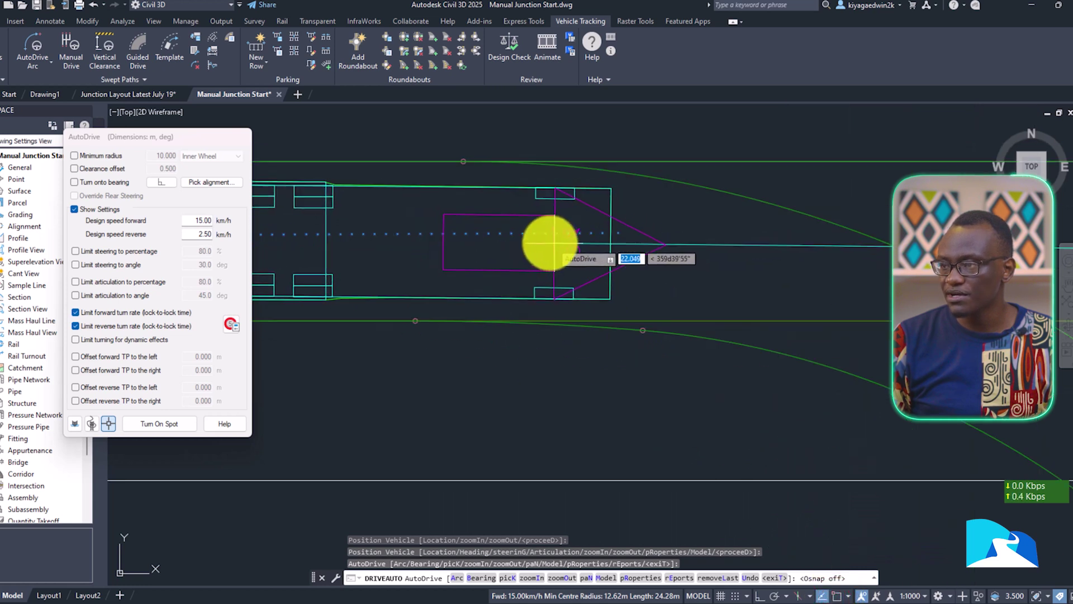
pyautogui.click(414, 232)
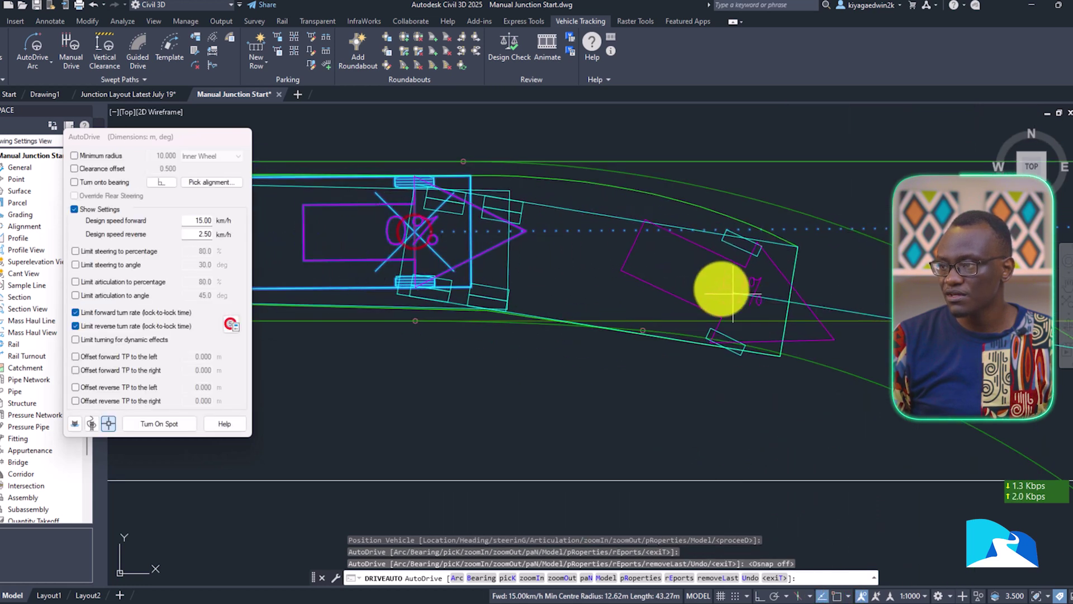
# Step: Drive the vehicle around the curve in short segments, keeping its front close to the outer connected alignment
pyautogui.click(714, 255)
pyautogui.moveTo(783, 309); pyautogui.dragTo(658, 239, button='middle')
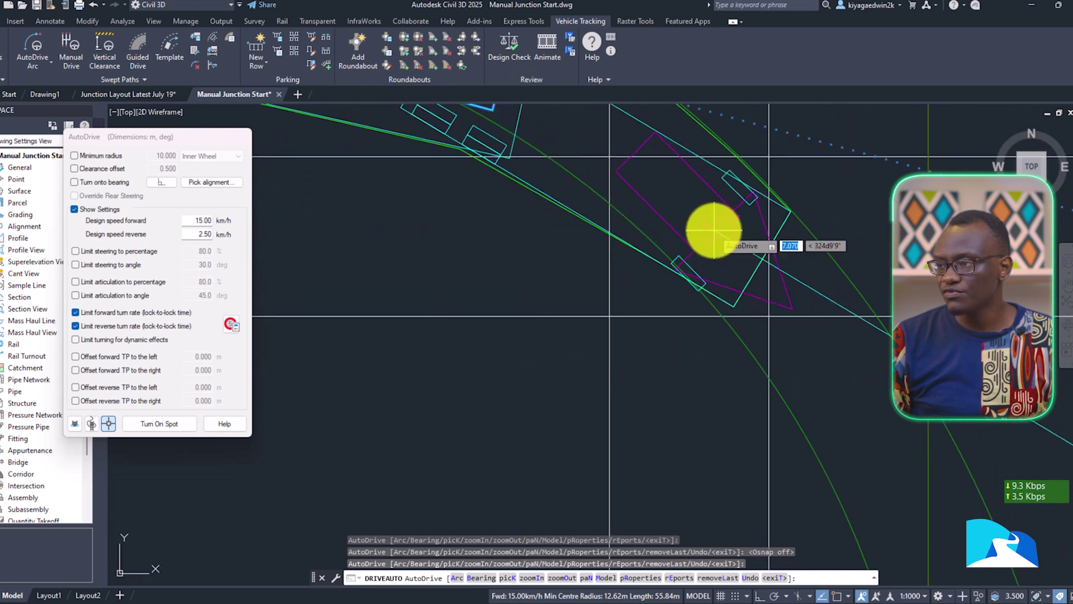
pyautogui.click(720, 241)
pyautogui.scroll(-5, 643, 162)
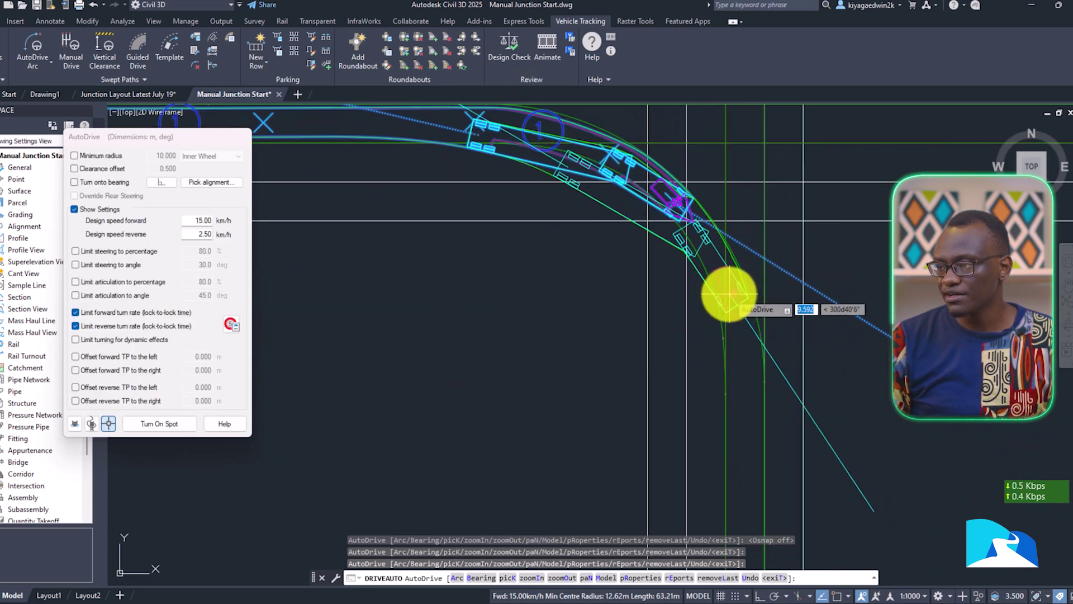
pyautogui.click(732, 293)
pyautogui.moveTo(742, 334); pyautogui.dragTo(710, 244, button='middle')
pyautogui.click(708, 309)
# Step: Straighten the vehicle down the vertical exit lane between the green alignments and finish the swept path
pyautogui.moveTo(707, 310)
pyautogui.mouseDown(button='middle')
pyautogui.moveTo(646, 83)
pyautogui.moveTo(681, 331)
pyautogui.mouseUp(button='middle')
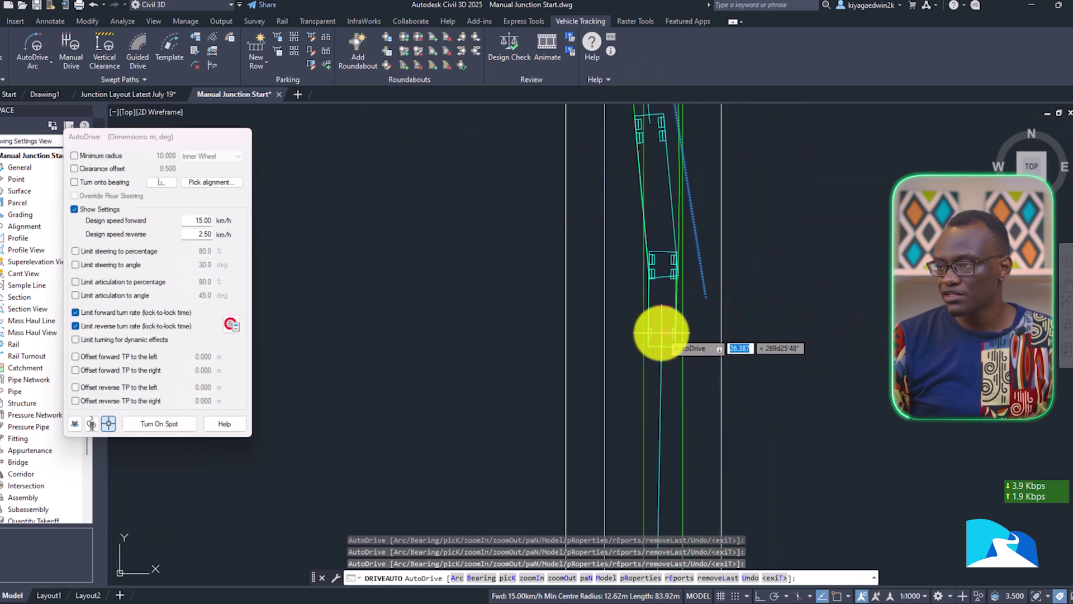
pyautogui.click(664, 338)
pyautogui.moveTo(643, 423); pyautogui.dragTo(673, 233, button='middle')
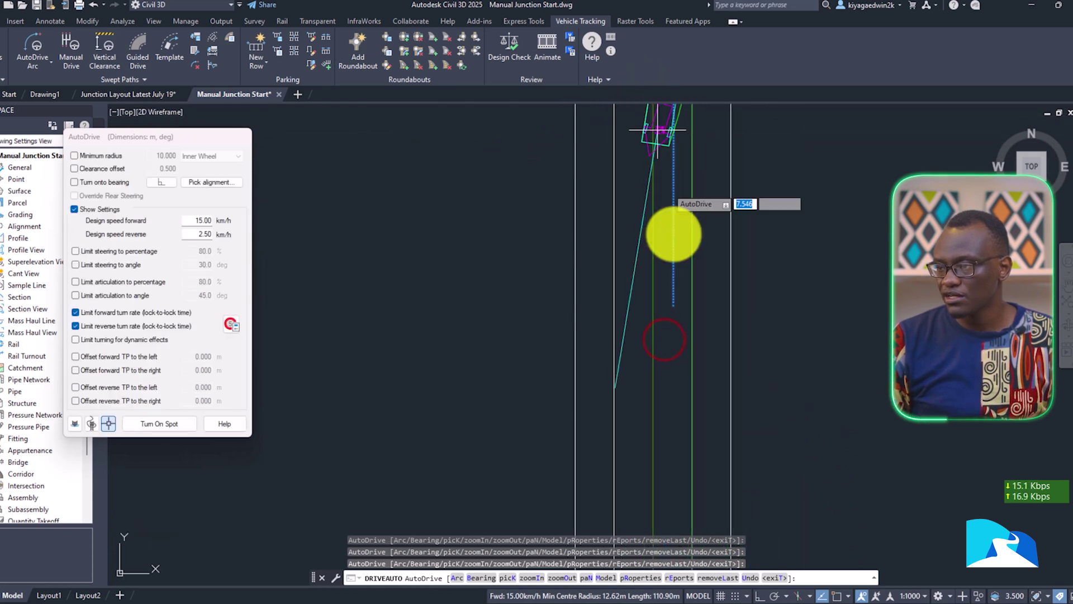
pyautogui.click(674, 414)
pyautogui.rightClick(674, 414)
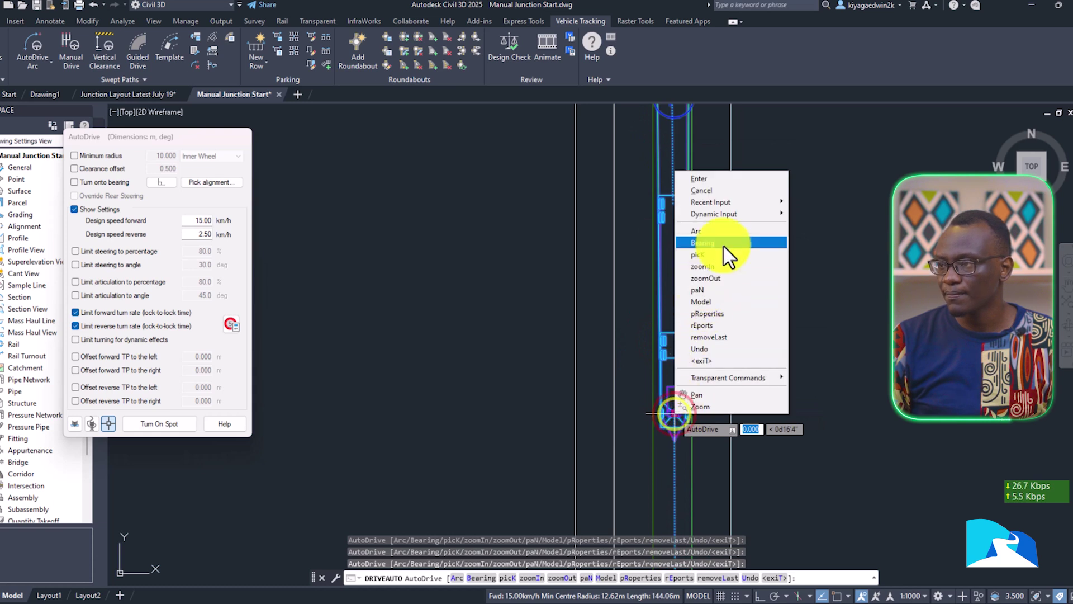
pyautogui.click(702, 178)
# Step: Examine the swept path's inner and outer edges around the curve against the connected alignments, and clear the selection
pyautogui.moveTo(719, 299); pyautogui.dragTo(731, 475, button='middle')
pyautogui.scroll(5, 693, 270)
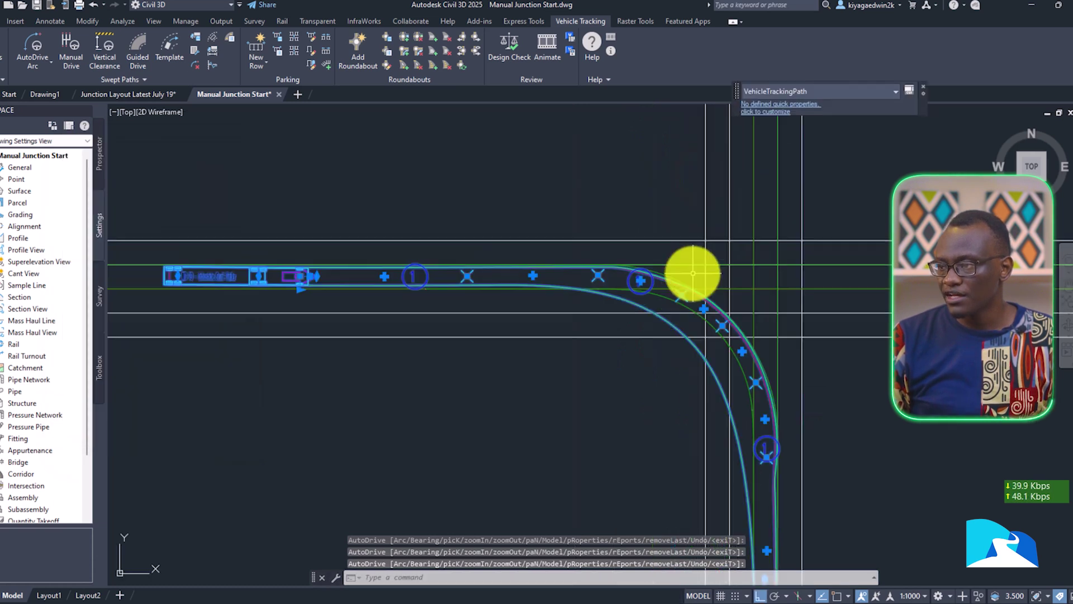
pyautogui.scroll(-3, 730, 347)
pyautogui.moveTo(683, 312); pyautogui.dragTo(695, 354, button='middle')
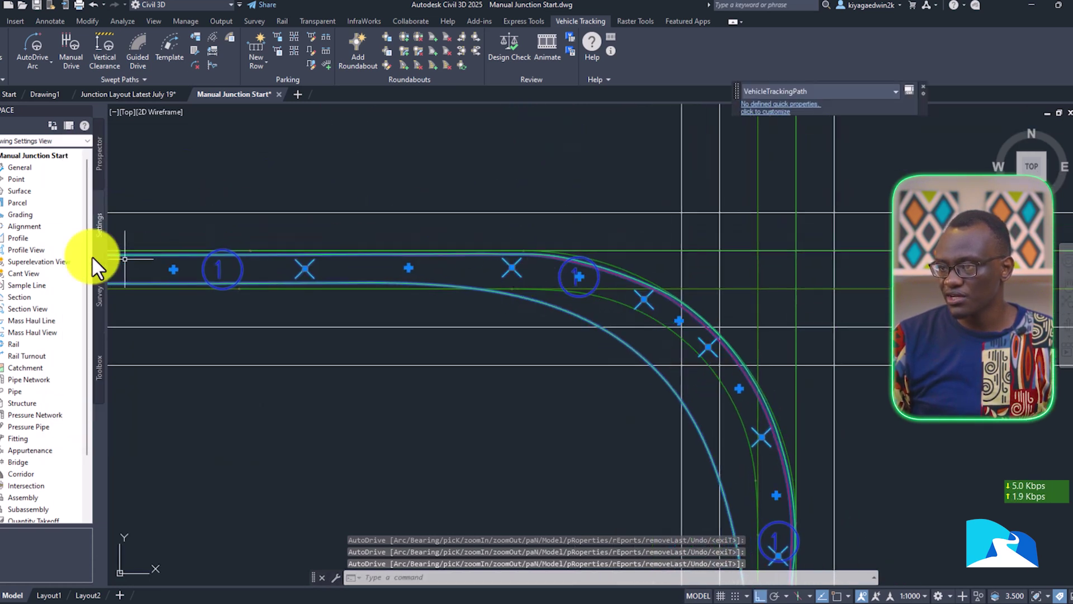
pyautogui.moveTo(740, 445)
pyautogui.mouseDown(button='middle')
pyautogui.moveTo(719, 175)
pyautogui.moveTo(731, 360)
pyautogui.moveTo(680, 187)
pyautogui.moveTo(716, 391)
pyautogui.moveTo(702, 436)
pyautogui.moveTo(695, 302)
pyautogui.moveTo(686, 338)
pyautogui.mouseUp(button='middle')
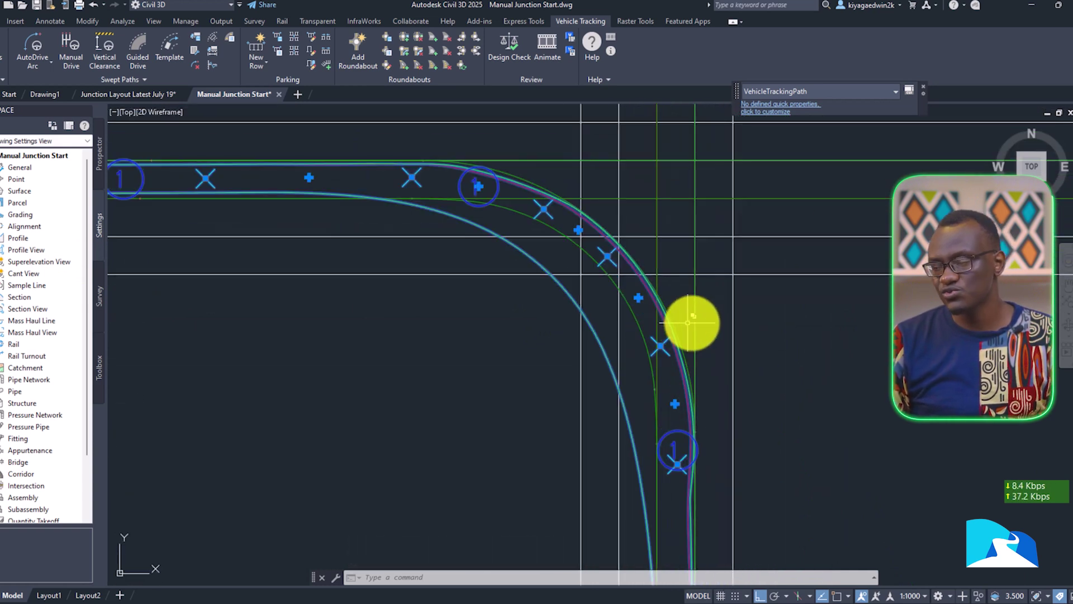
pyautogui.moveTo(713, 331)
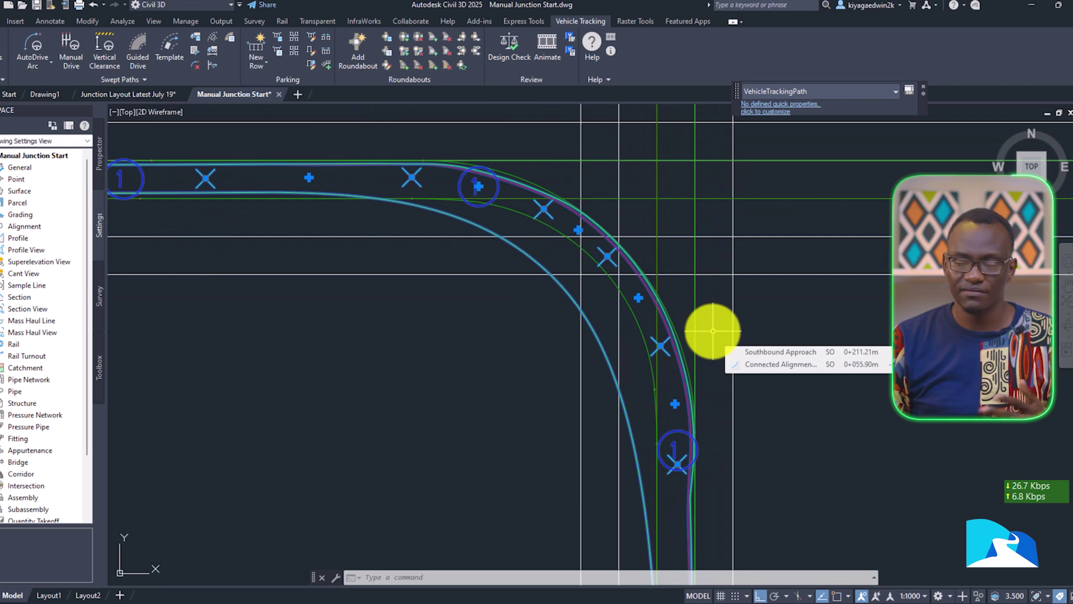
pyautogui.scroll(-5, 688, 317)
pyautogui.scroll(10, 654, 281)
pyautogui.scroll(-3, 609, 272)
pyautogui.moveTo(594, 280); pyautogui.dragTo(568, 293, button='middle')
pyautogui.press('Escape')
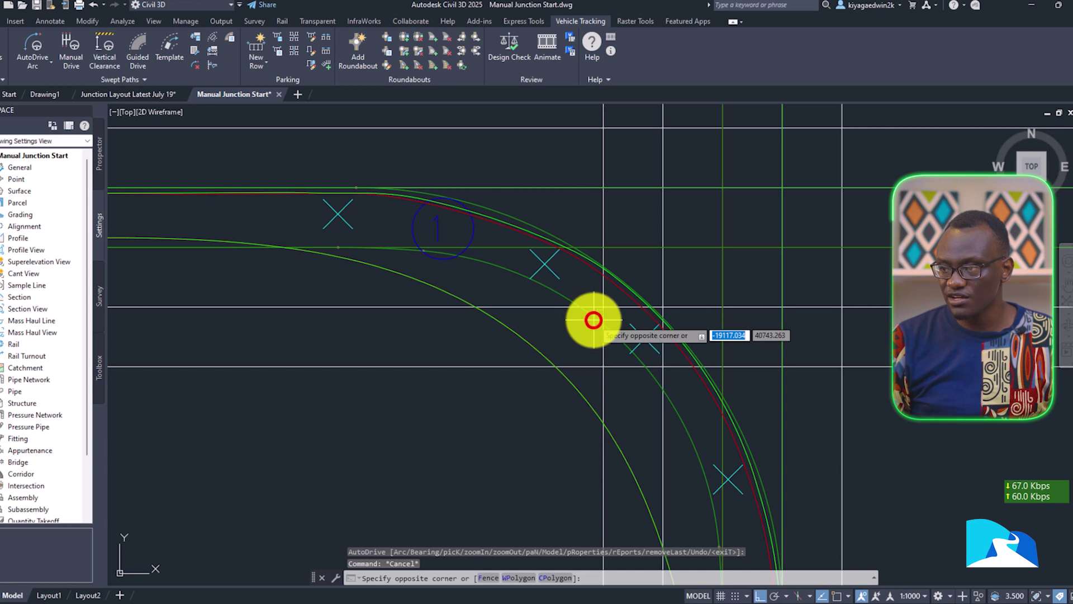
pyautogui.press('Escape')
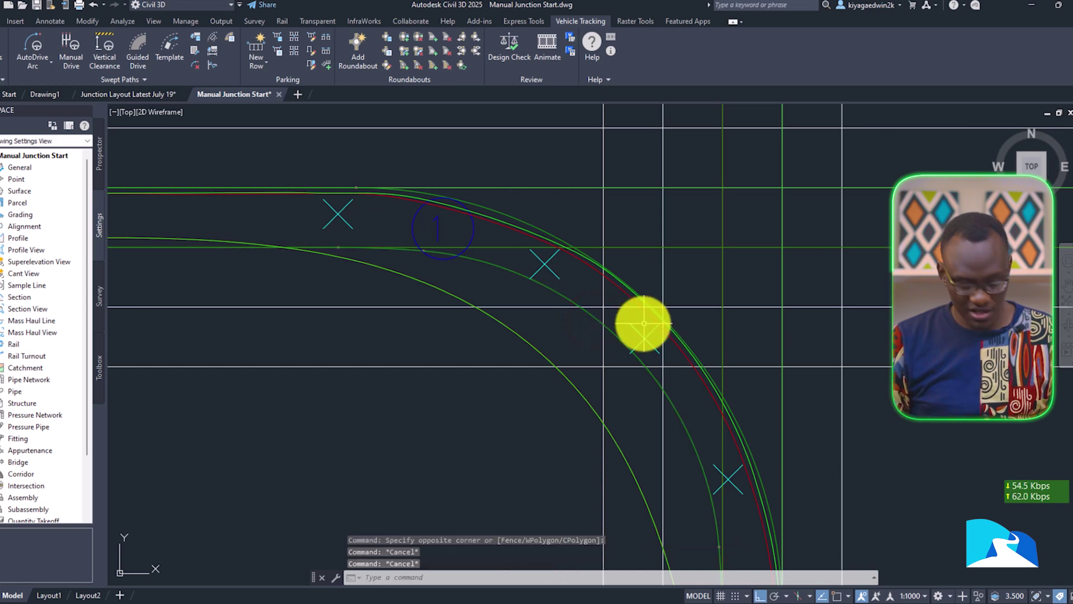
# Step: Measure the swept path's width at mid-curve with a temporary circle from the outer edge to the inner edge, and delete the circle
pyautogui.write('c')
pyautogui.press('Return')
pyautogui.scroll(2, 645, 312)
pyautogui.click(661, 315)
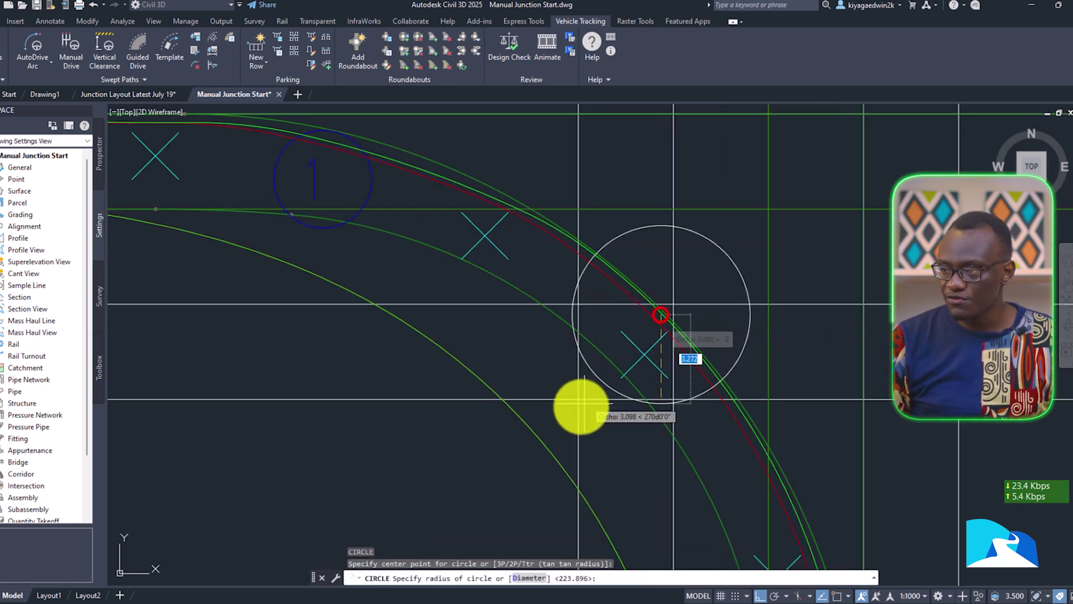
pyautogui.click(533, 488)
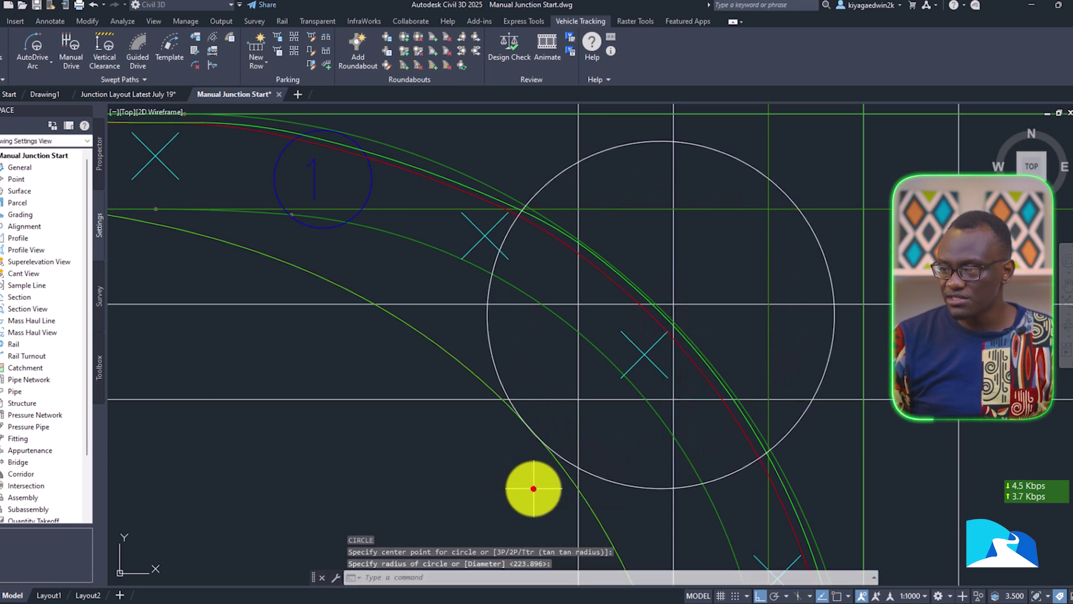
pyautogui.click(610, 482)
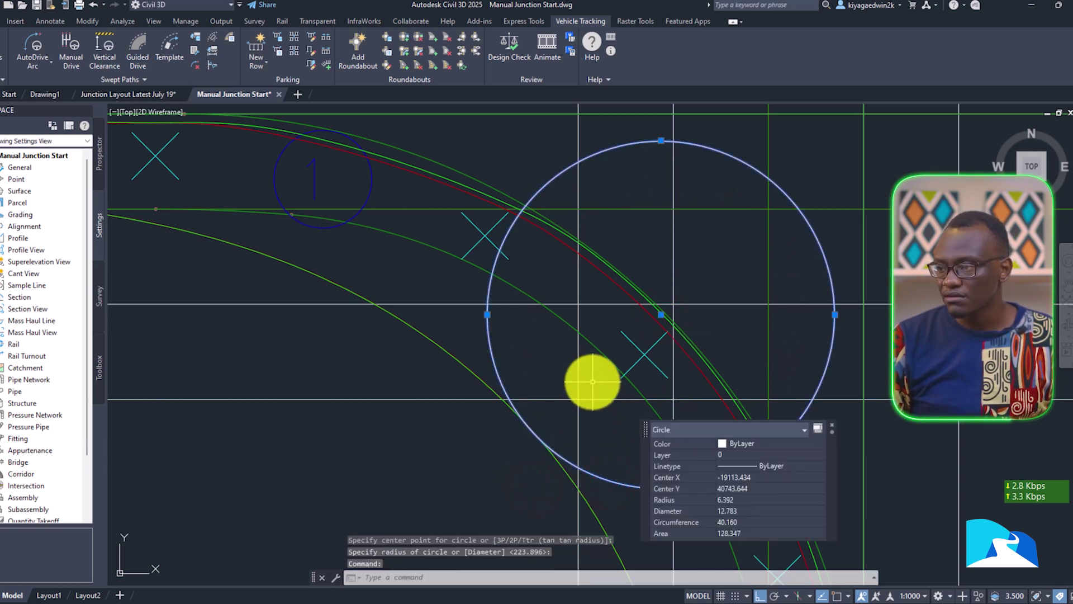
pyautogui.press('Escape')
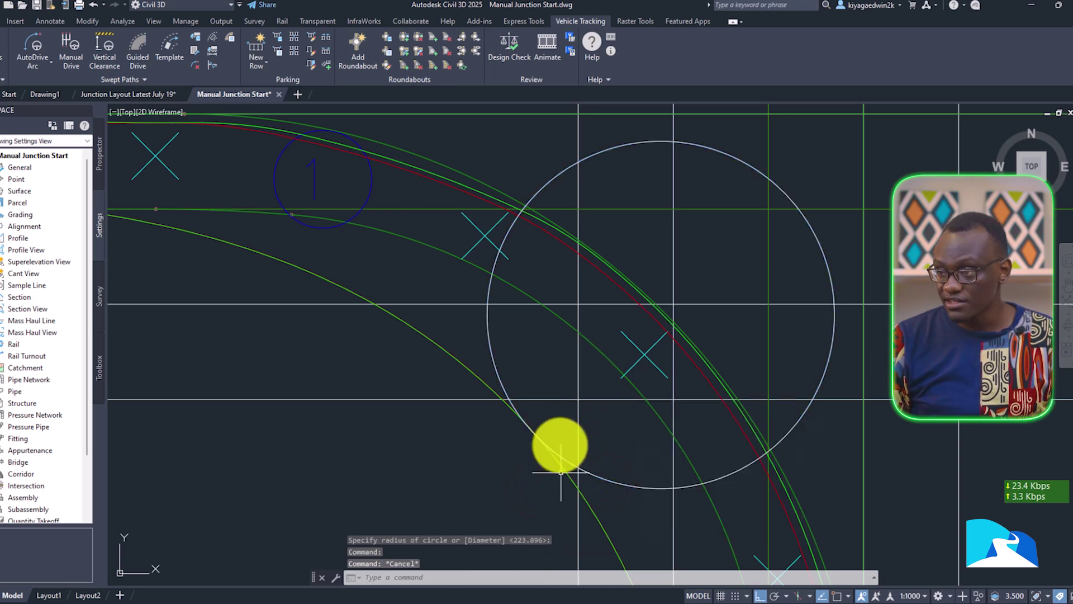
pyautogui.click(597, 477)
pyautogui.press('Delete')
# Step: Examine the three-centered arc settings in the inner connected alignment's connection parameters, and close them
pyautogui.click(613, 360)
pyautogui.rightClick(613, 360)
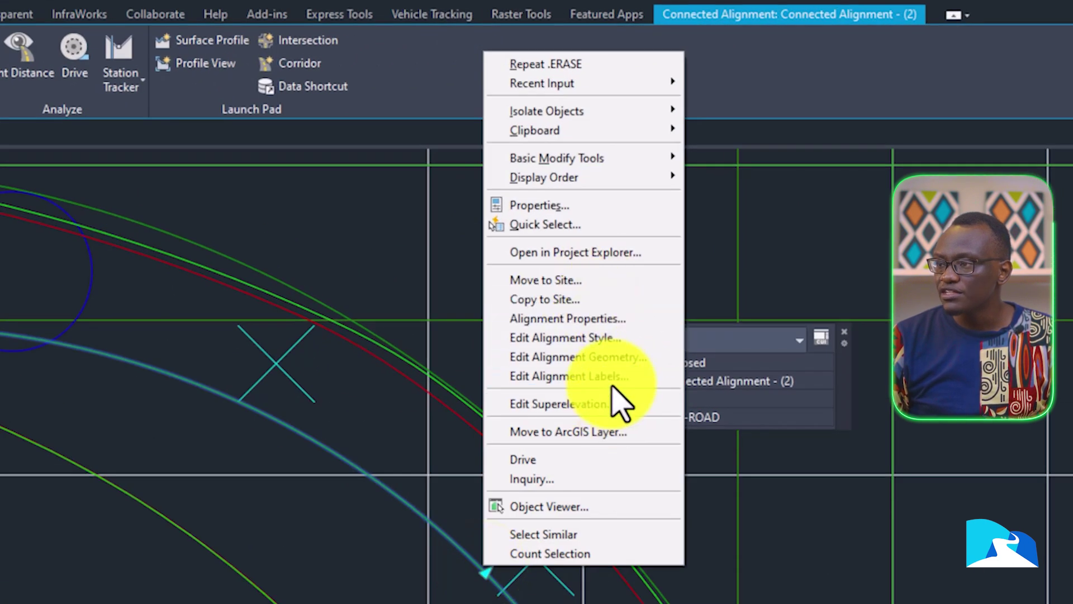
pyautogui.click(601, 319)
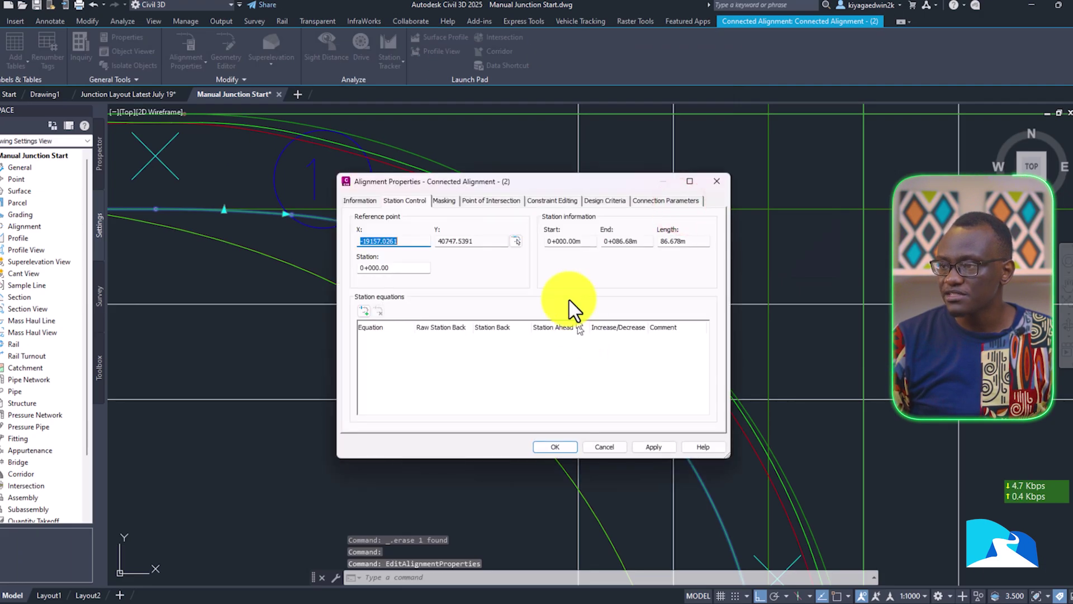
pyautogui.click(677, 204)
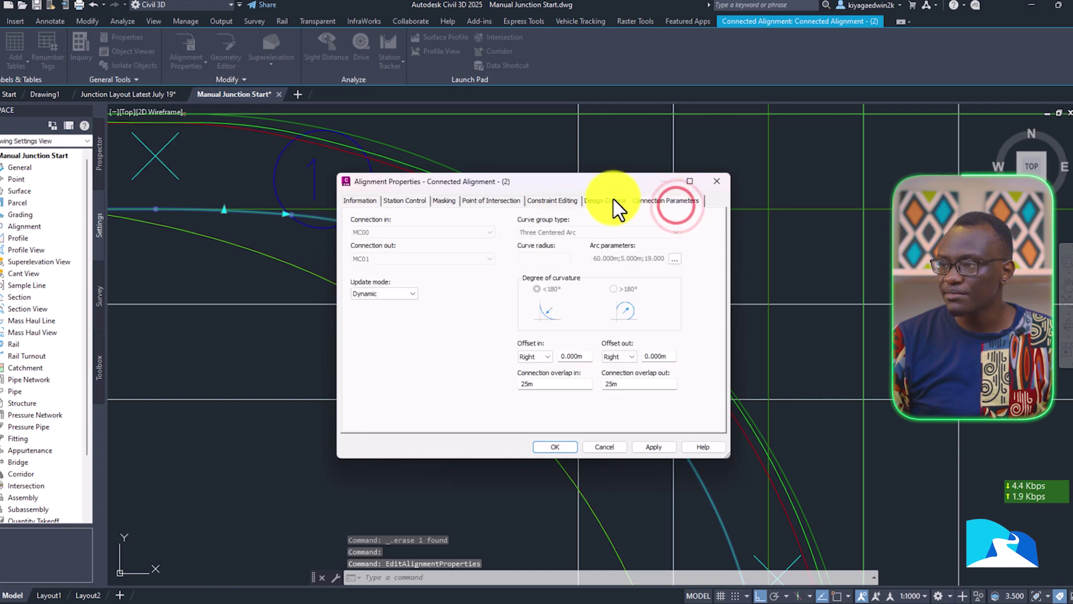
pyautogui.moveTo(577, 187); pyautogui.dragTo(799, 290)
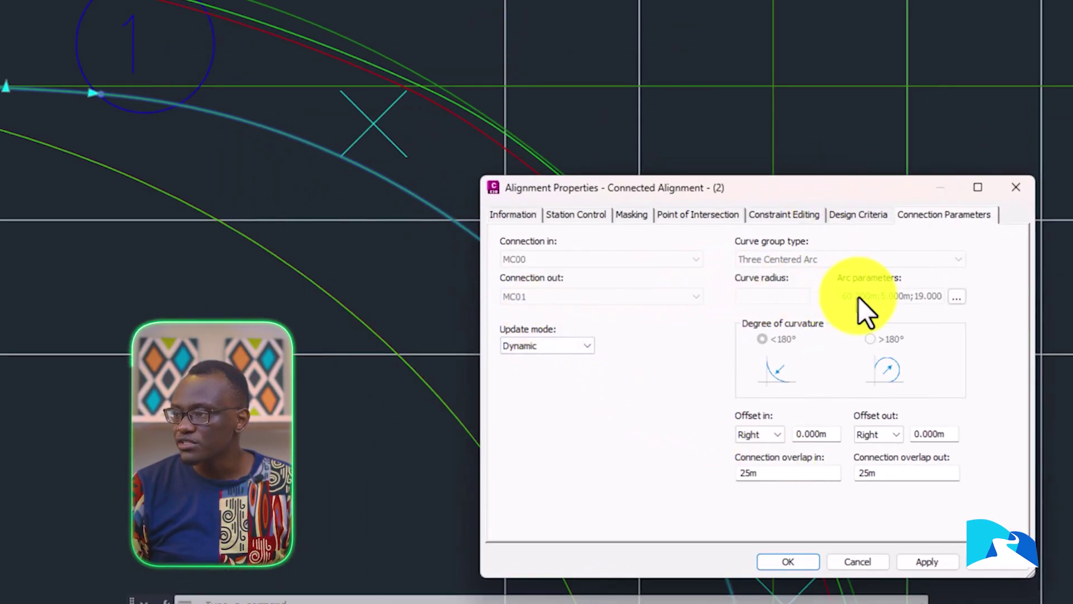
pyautogui.click(953, 299)
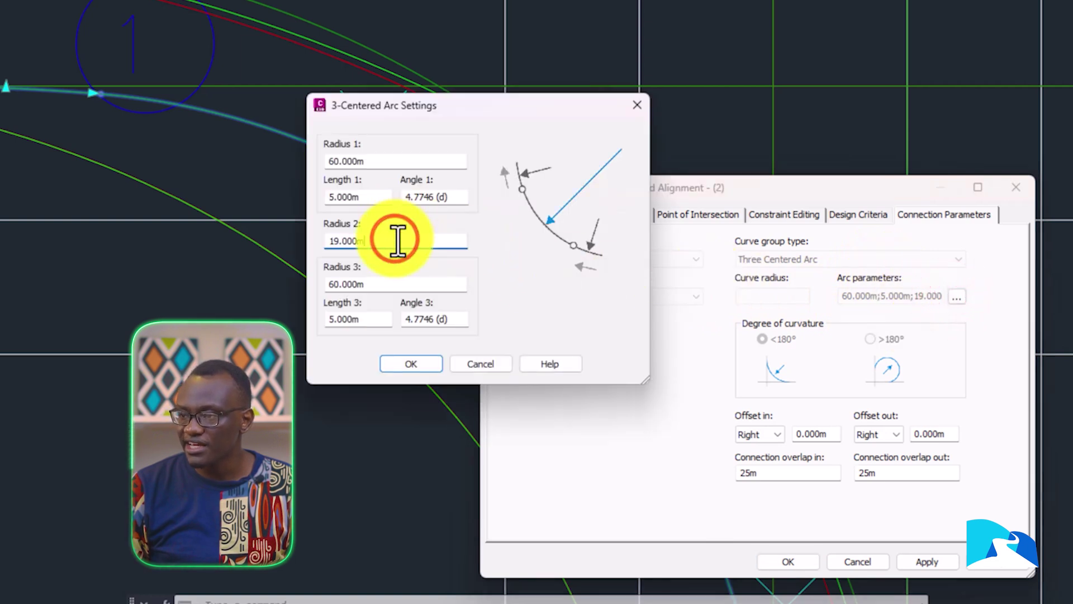
pyautogui.click(380, 159)
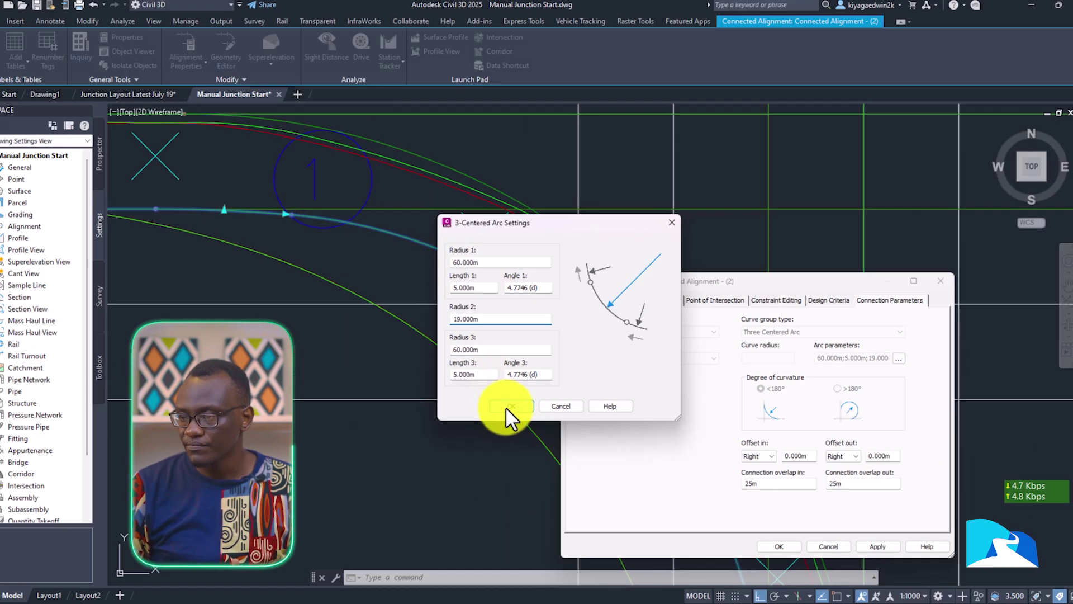
pyautogui.click(410, 364)
pyautogui.scroll(-3, 282, 341)
pyautogui.scroll(5, 454, 385)
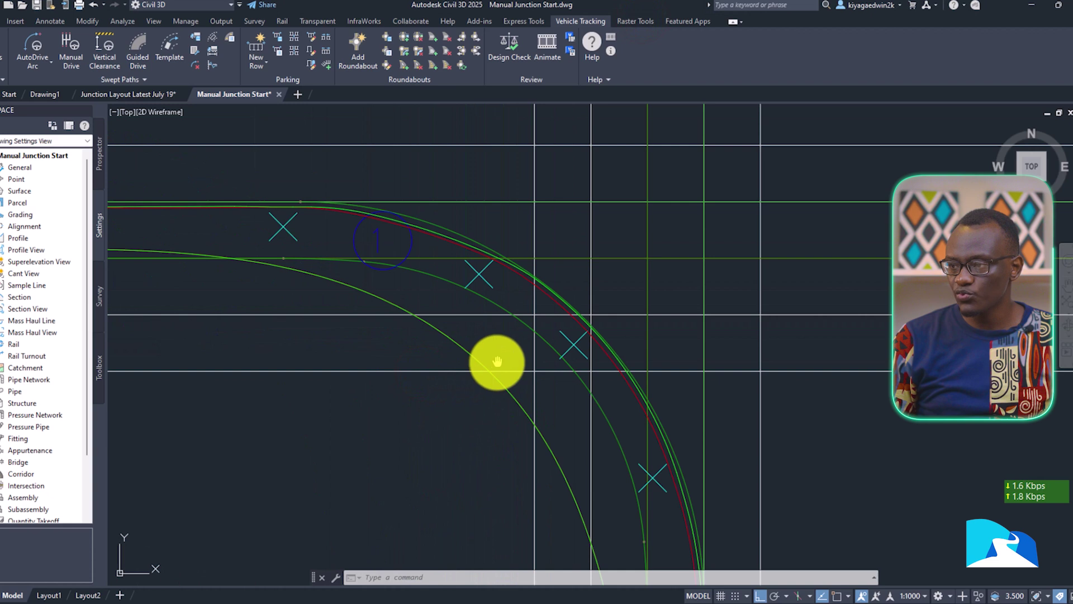
# Step: Check the swept path's width at mid-curve with a circle centred on the outer edge, and cancel the circle
pyautogui.click(505, 311)
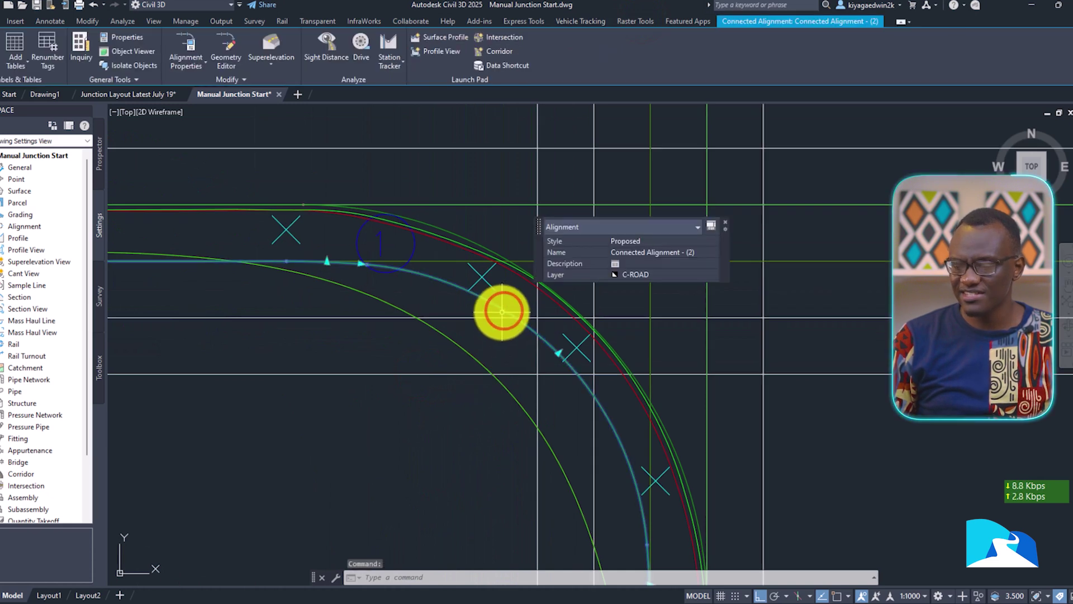
pyautogui.press('Escape')
pyautogui.write('c')
pyautogui.press('Return')
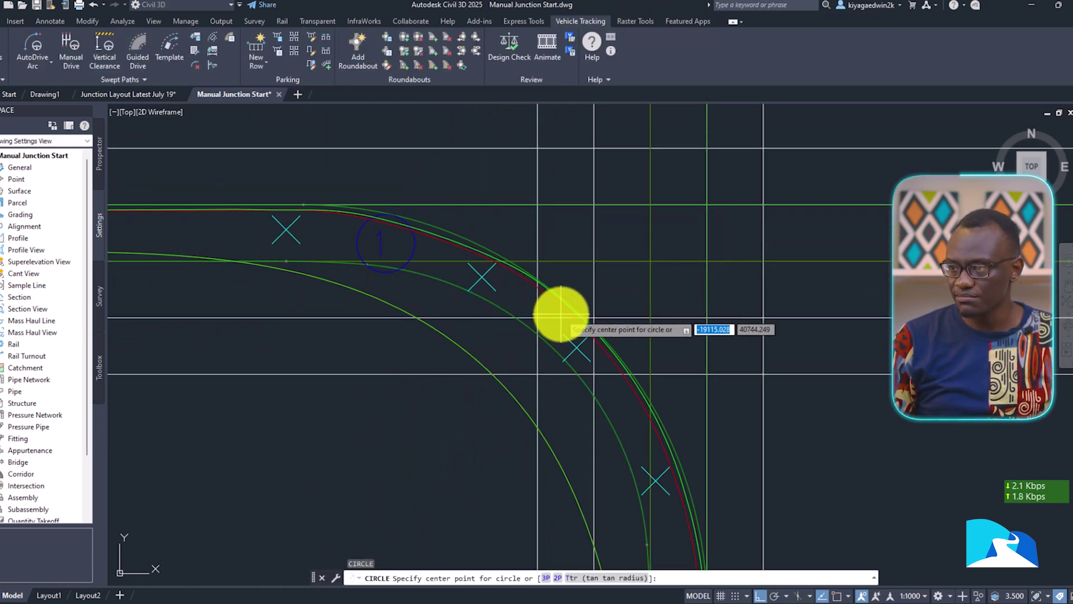
pyautogui.click(566, 304)
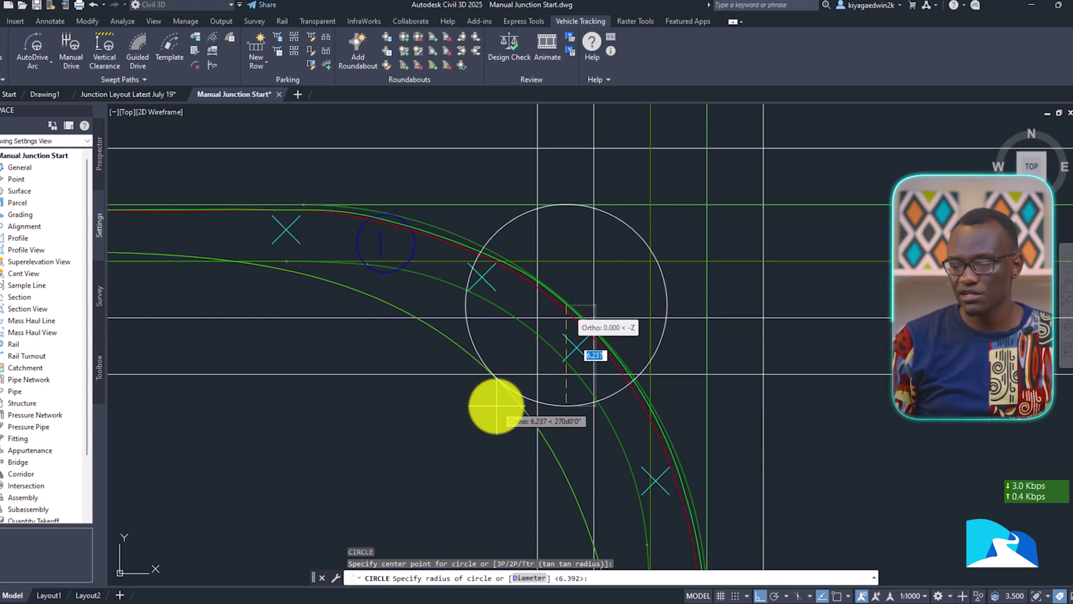
pyautogui.press('Escape')
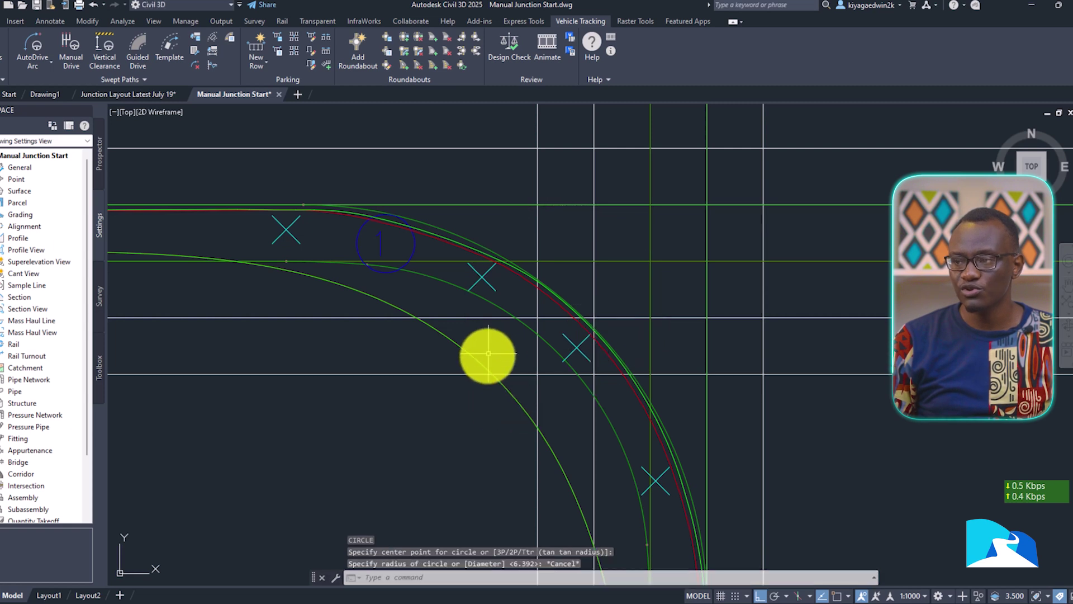
# Step: Preview the vehicle body outline along the swept path with Place / Remove Outline, and exit without placing one
pyautogui.click(482, 361)
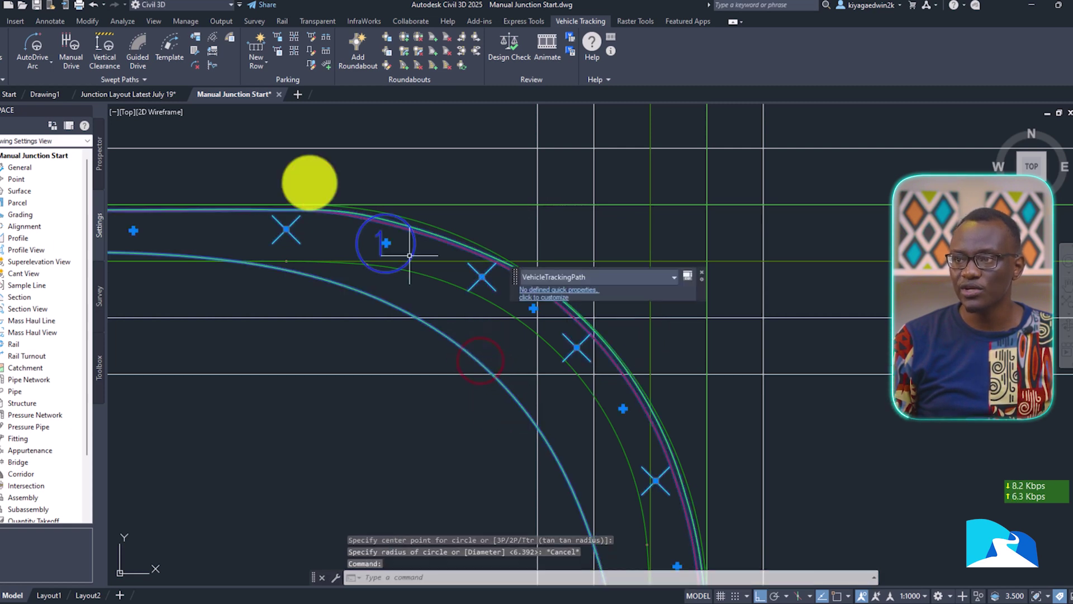
pyautogui.click(107, 80)
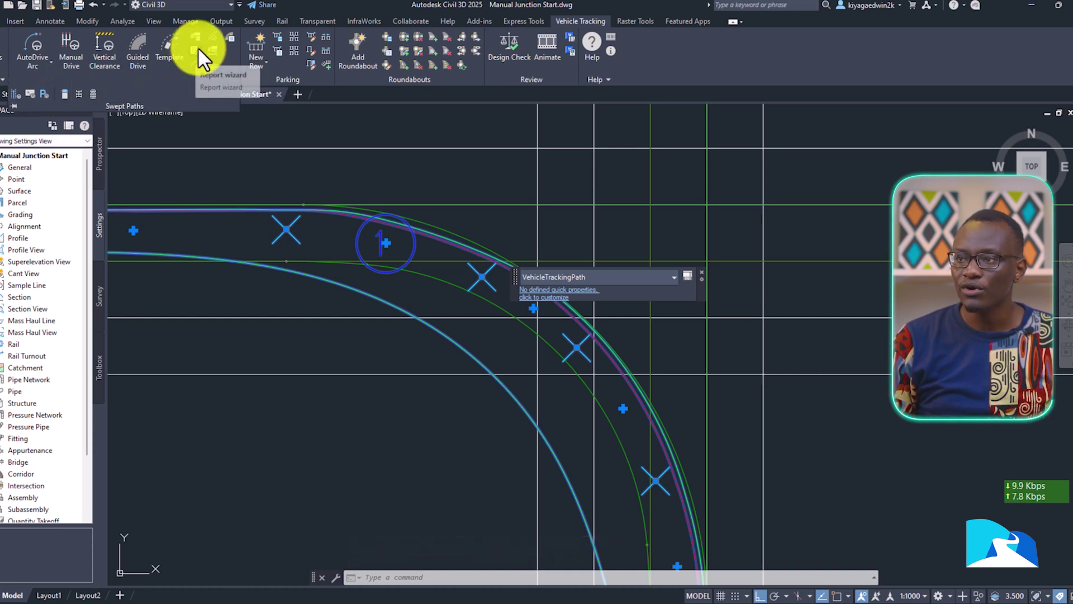
pyautogui.click(211, 35)
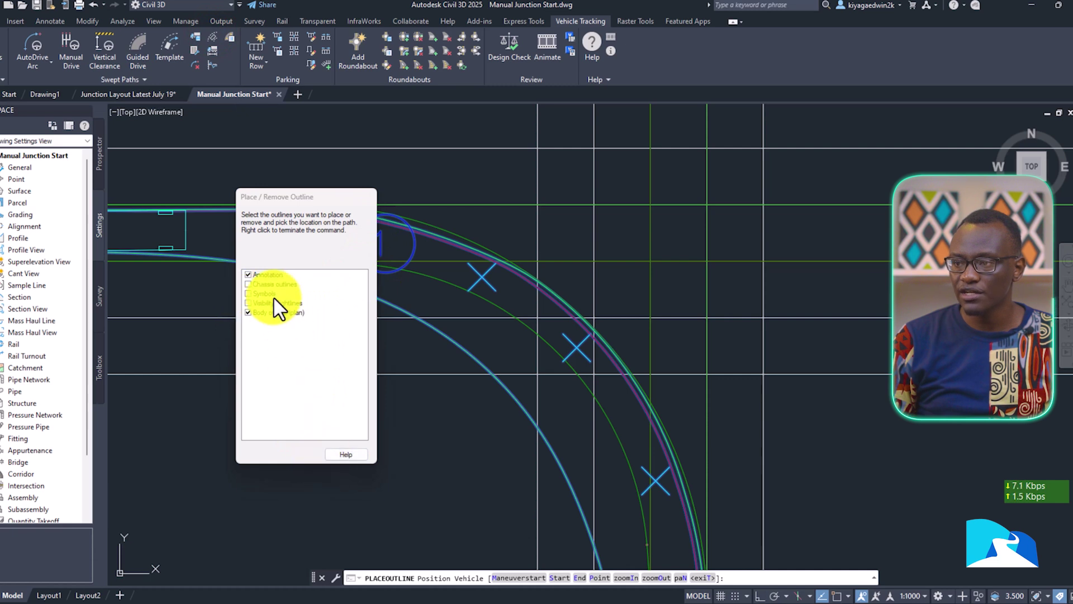
pyautogui.scroll(-4, 601, 323)
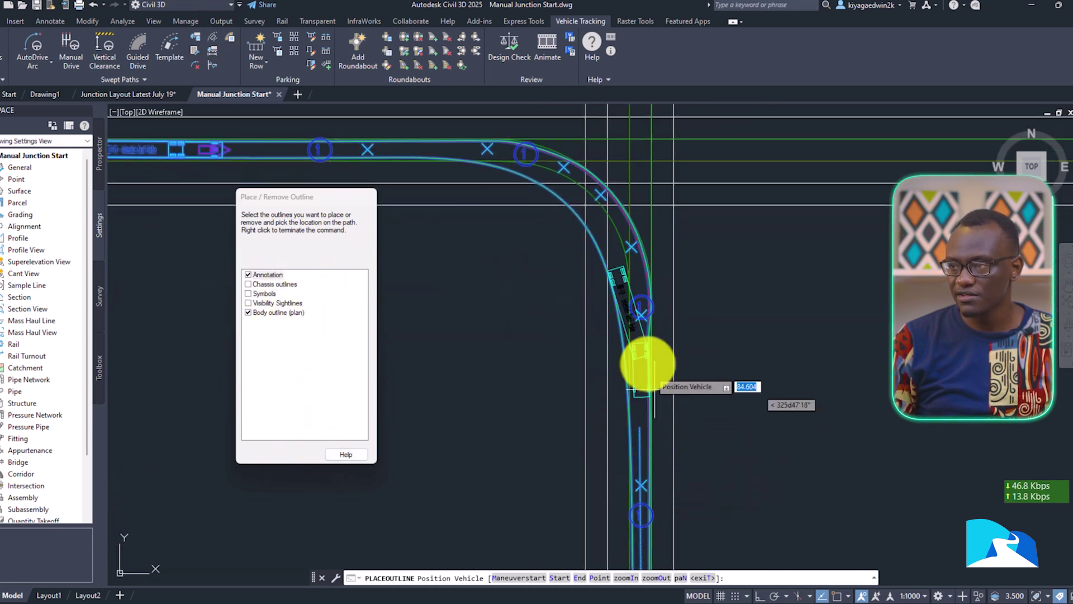
pyautogui.press('Escape')
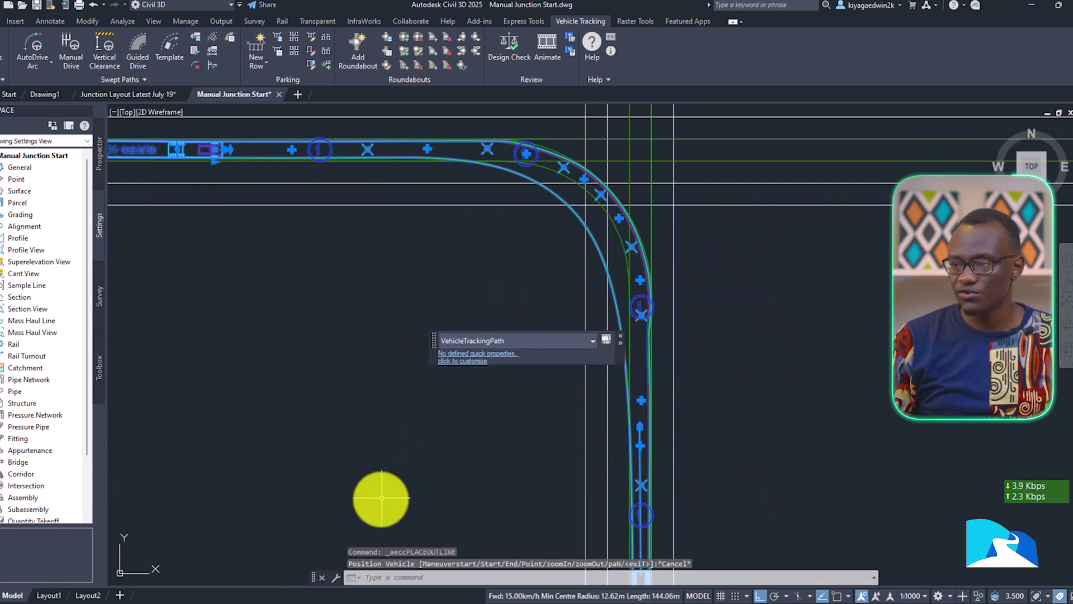
# Step: Enlarge Radius 2 in the inner connected alignment's three-centered arc settings to suit the swept path's inner edge, and apply it
pyautogui.scroll(5, 604, 213)
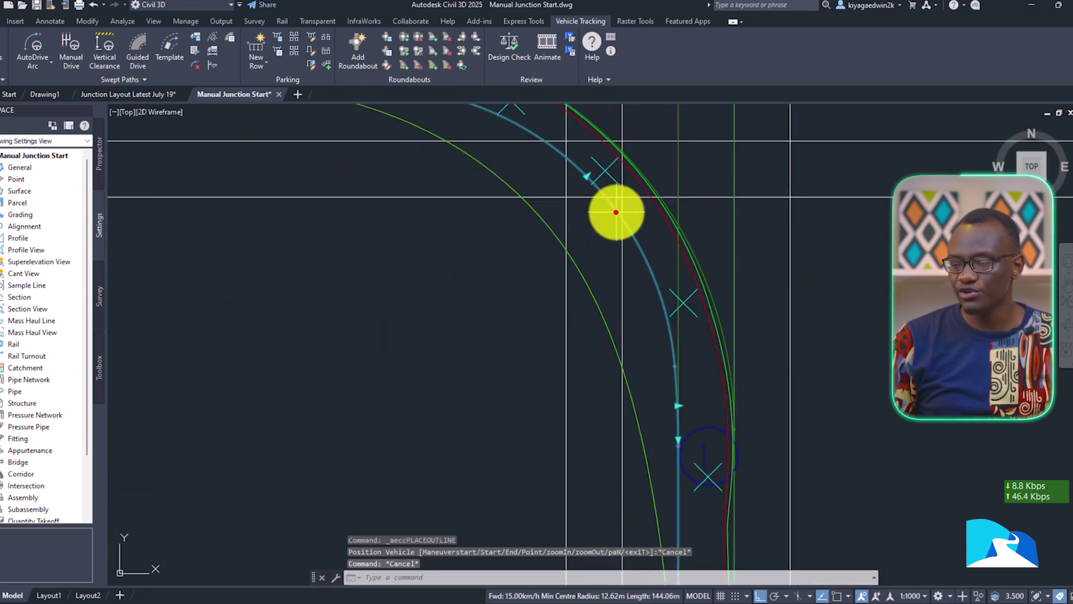
pyautogui.click(616, 212)
pyautogui.rightClick(617, 213)
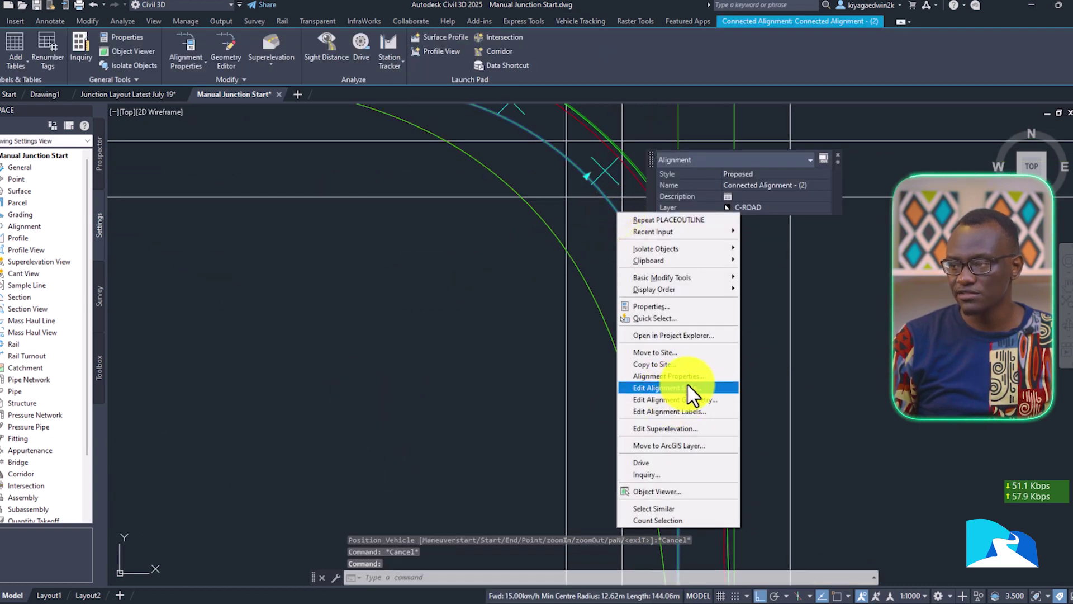
pyautogui.click(685, 376)
pyautogui.click(624, 239)
pyautogui.click(621, 292)
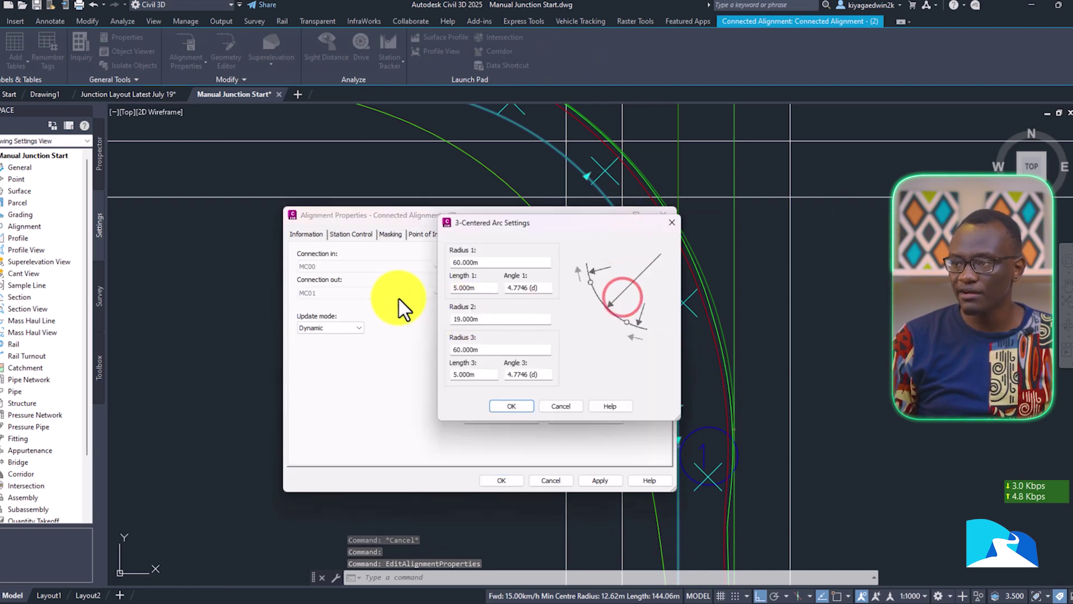
pyautogui.doubleClick(496, 318)
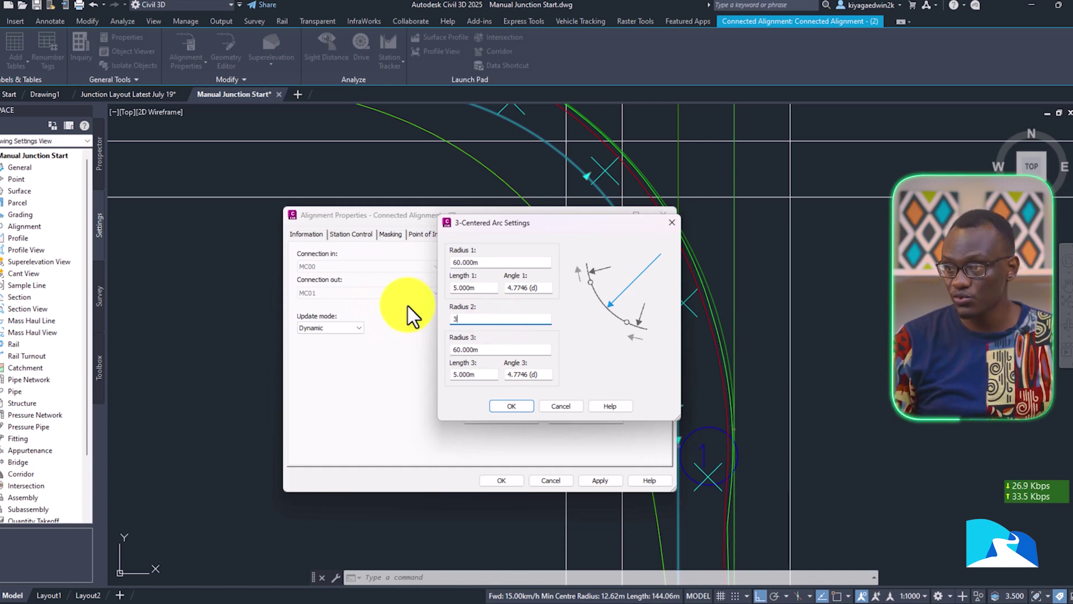
pyautogui.click(508, 400)
pyautogui.click(502, 481)
# Step: Compare the revised inner connected alignment with the swept path's inner edge around the curve, and clear the selection
pyautogui.scroll(-3, 606, 276)
pyautogui.scroll(3, 617, 300)
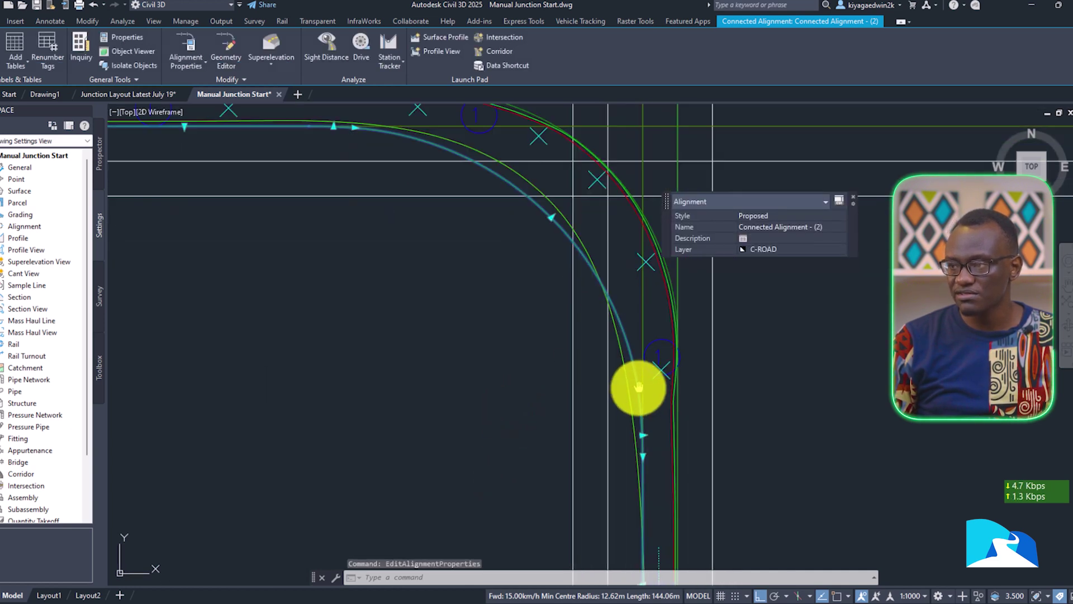
pyautogui.moveTo(639, 387); pyautogui.dragTo(676, 427, button='middle')
pyautogui.scroll(-4, 558, 311)
pyautogui.press('Escape')
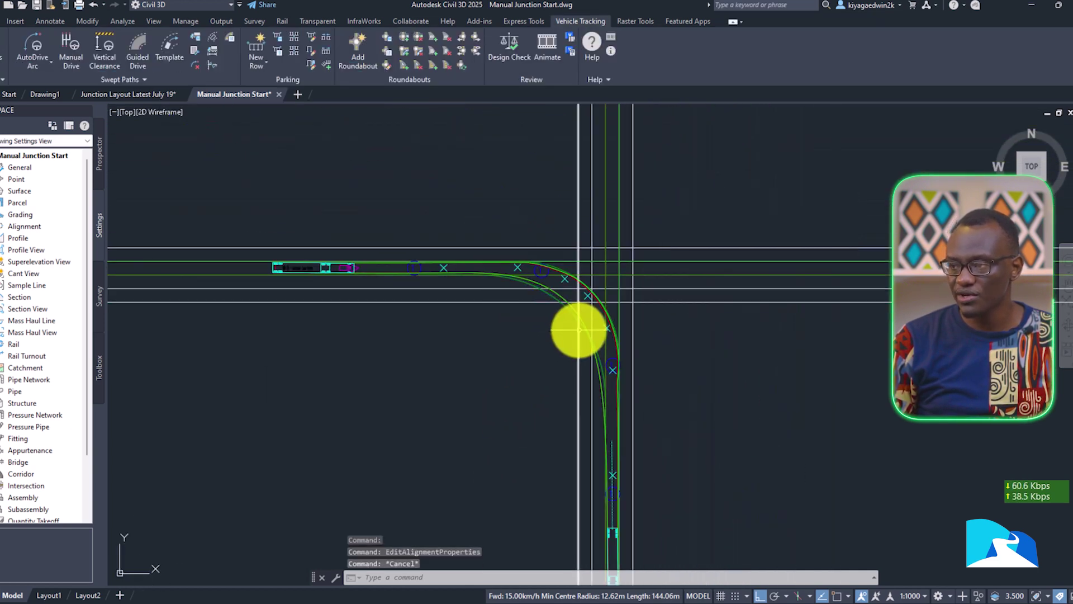
pyautogui.scroll(5, 579, 330)
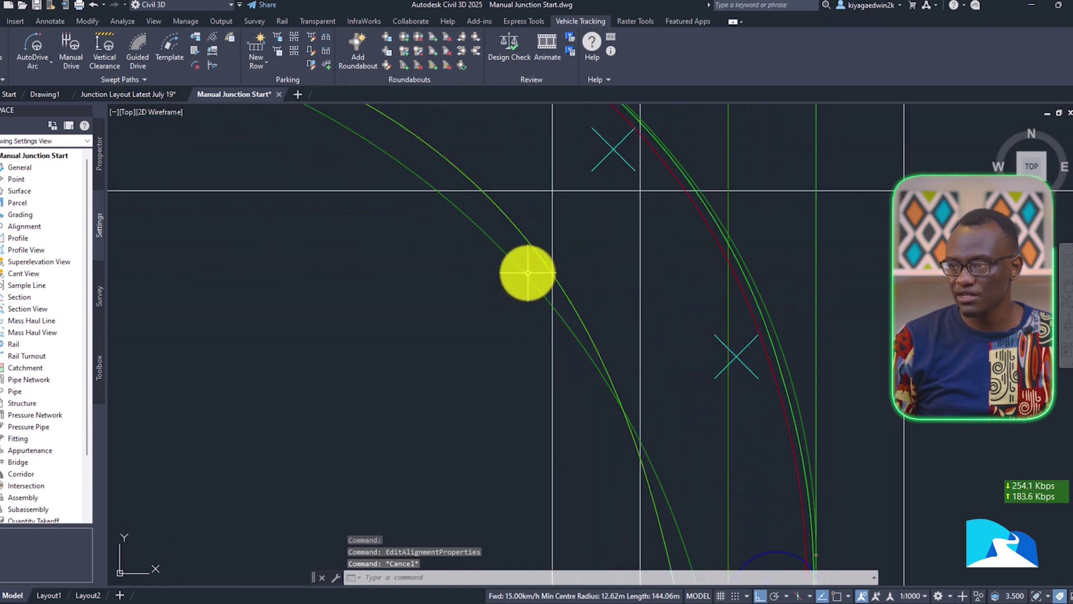
pyautogui.click(523, 273)
pyautogui.scroll(-2, 527, 263)
pyautogui.press('Escape')
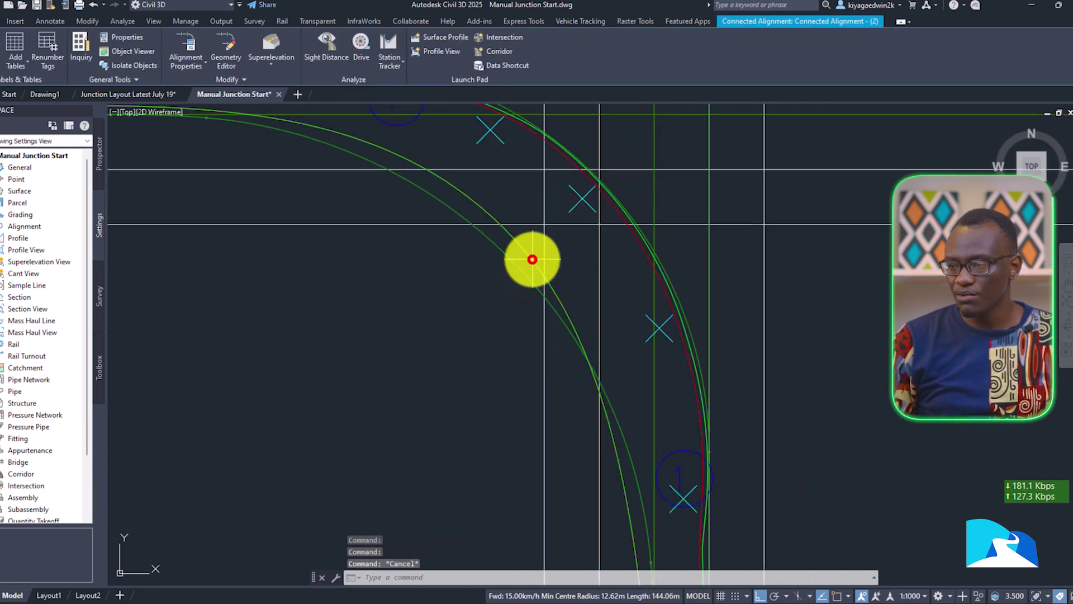
# Step: Delete the vehicle swept path from the junction curve
pyautogui.click(531, 259)
pyautogui.press('Delete')
pyautogui.scroll(-3, 531, 259)
pyautogui.moveTo(518, 245)
pyautogui.mouseDown(button='middle')
pyautogui.moveTo(575, 324)
pyautogui.moveTo(492, 354)
pyautogui.moveTo(472, 283)
pyautogui.mouseUp(button='middle')
pyautogui.scroll(2, 576, 324)
# Step: Examine the two connected alignments around the turn, and clear any selection
pyautogui.click(532, 312)
pyautogui.press('Escape')
pyautogui.click(485, 340)
pyautogui.scroll(2, 492, 358)
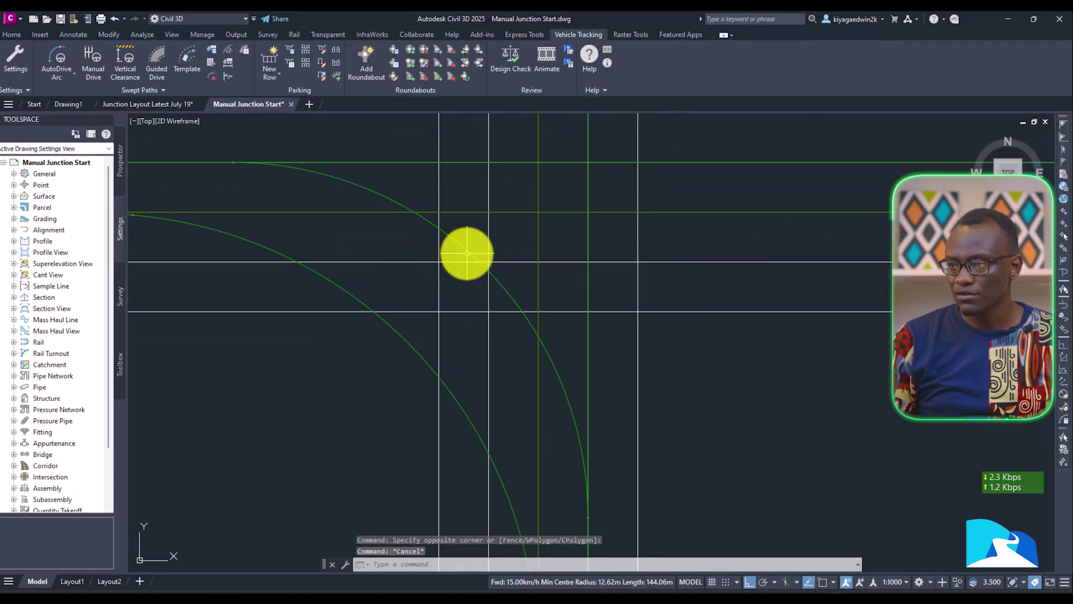
pyautogui.click(458, 249)
pyautogui.press('Escape')
pyautogui.scroll(-3, 460, 249)
pyautogui.moveTo(464, 252); pyautogui.dragTo(498, 288, button='middle')
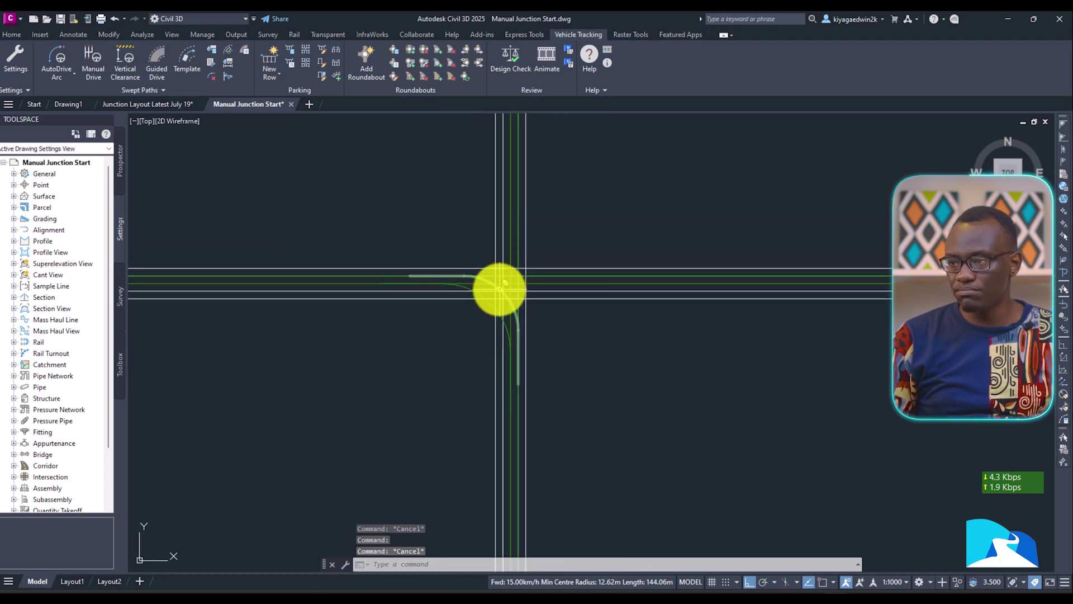
pyautogui.scroll(2, 460, 274)
pyautogui.scroll(-1, 448, 275)
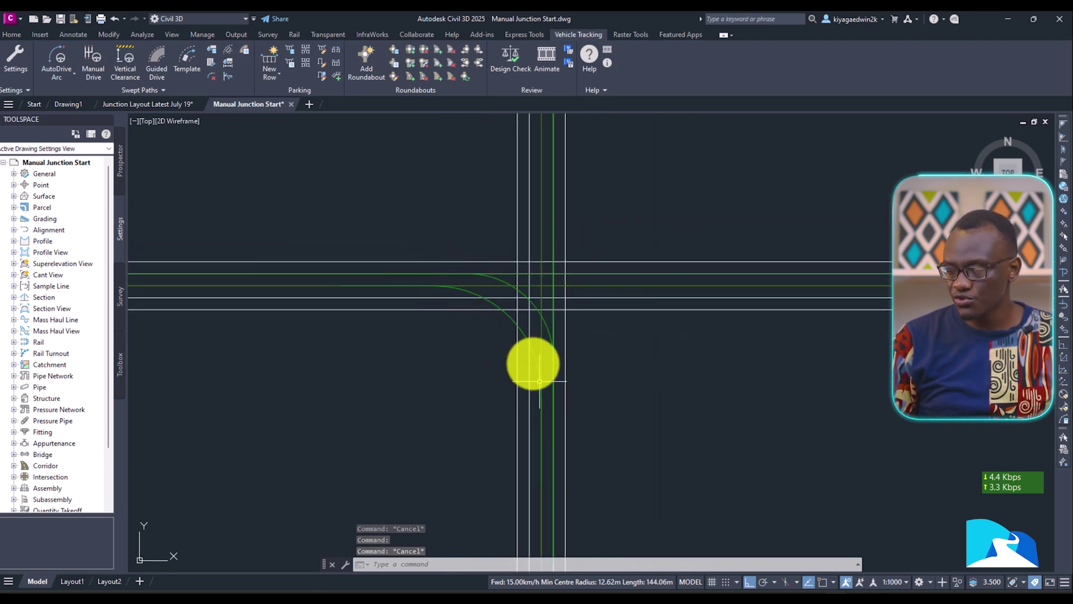
# Step: Switch to the Junction Layout Latest July 19 drawing and examine the median and islands where the road approaches the junction
pyautogui.click(119, 104)
pyautogui.scroll(-3, 501, 331)
pyautogui.moveTo(501, 323); pyautogui.dragTo(533, 407, button='middle')
pyautogui.moveTo(515, 466)
pyautogui.mouseDown(button='middle')
pyautogui.moveTo(496, 364)
pyautogui.moveTo(509, 343)
pyautogui.mouseUp(button='middle')
pyautogui.scroll(2, 492, 296)
pyautogui.moveTo(485, 276); pyautogui.dragTo(674, 457, button='middle')
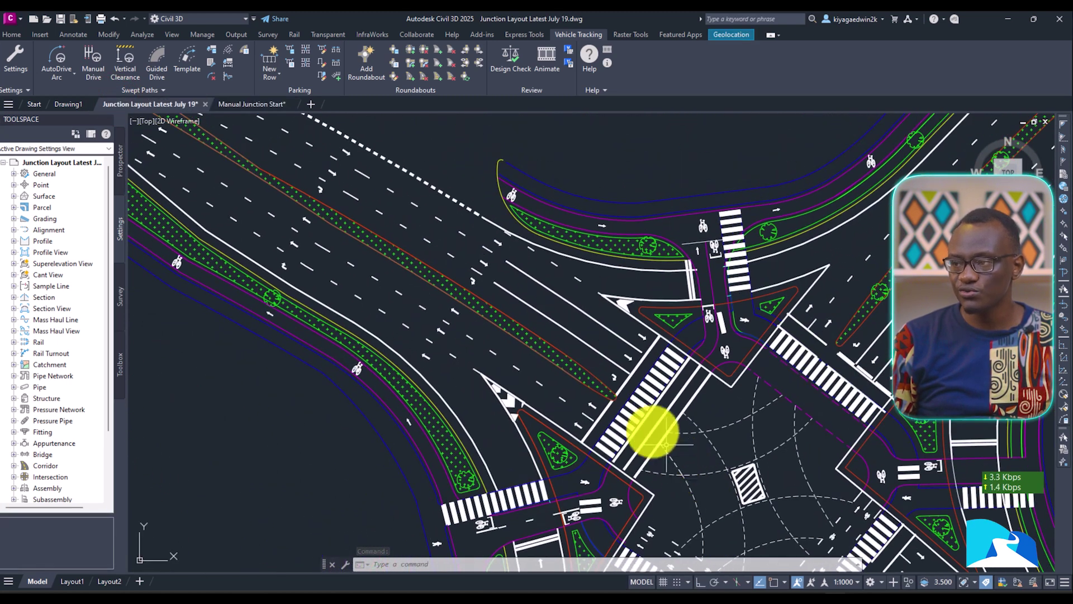
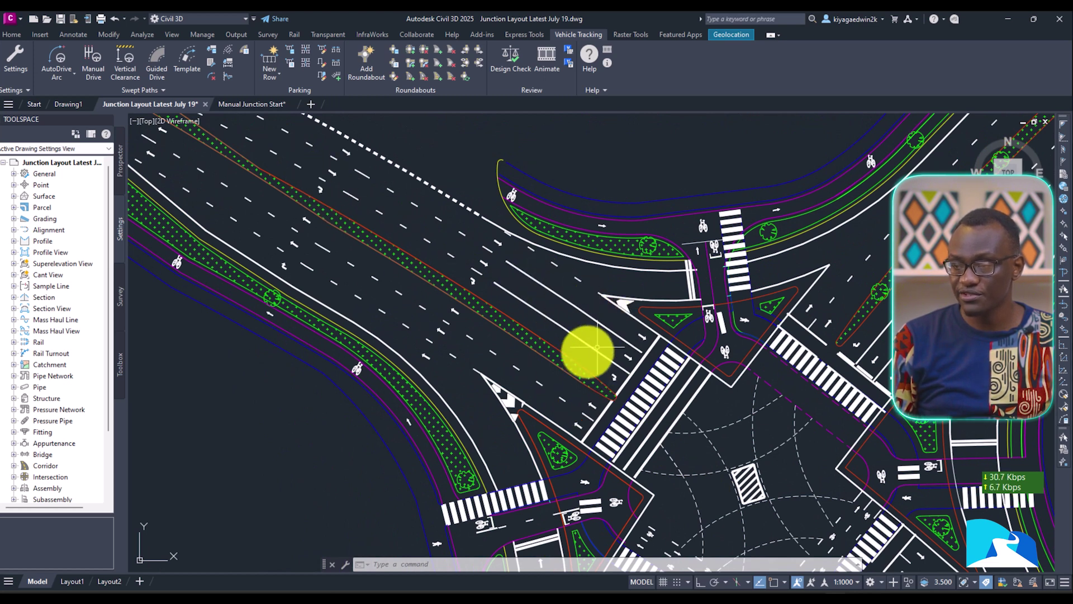
# Step: Return to the Manual Junction Start drawing, inspect the extent of the line beneath the horizontal alignment MC00, and clear the selection
pyautogui.click(244, 100)
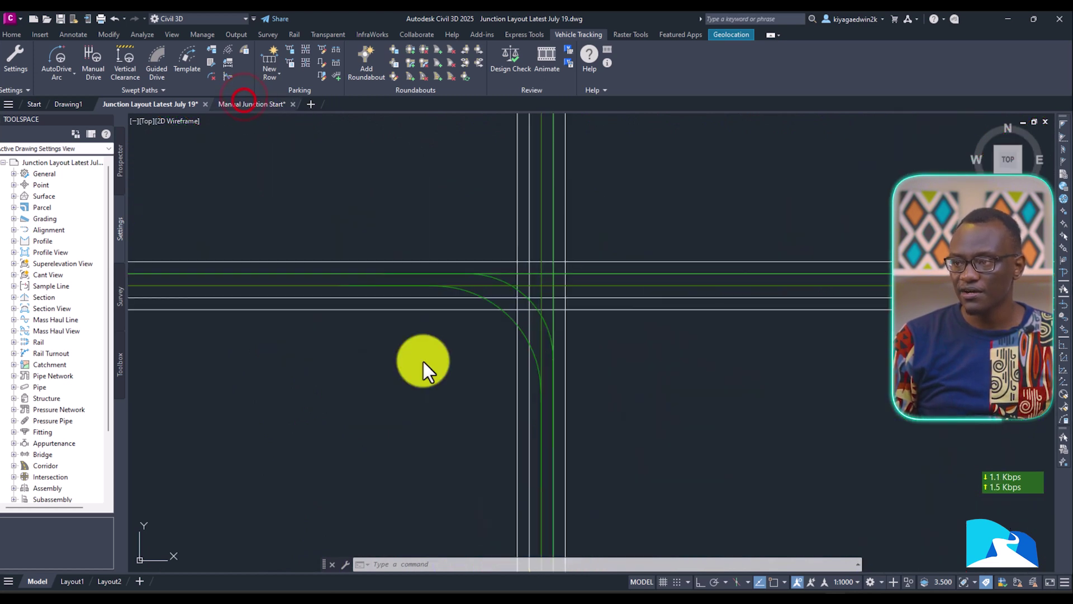
pyautogui.scroll(4, 480, 282)
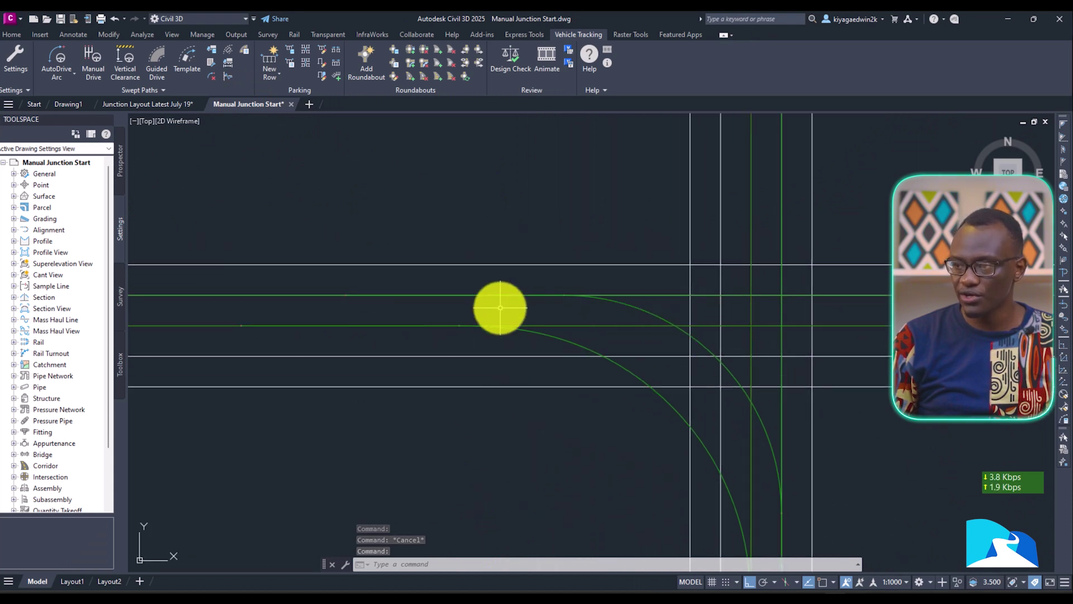
pyautogui.click(558, 325)
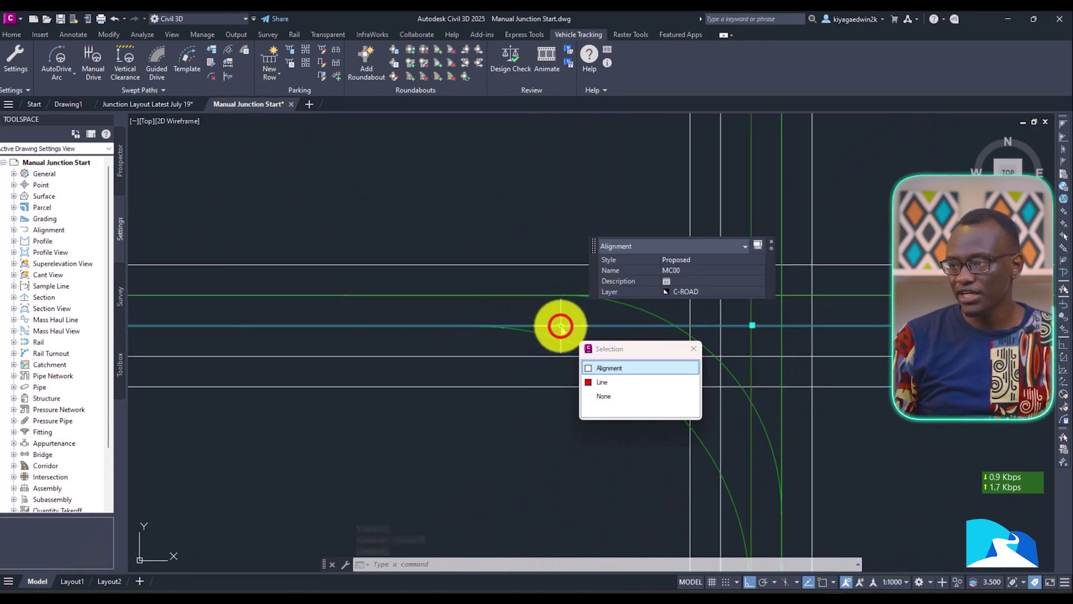
pyautogui.click(604, 382)
pyautogui.scroll(-4, 599, 378)
pyautogui.moveTo(556, 343)
pyautogui.mouseDown(button='middle')
pyautogui.moveTo(714, 425)
pyautogui.moveTo(813, 450)
pyautogui.mouseUp(button='middle')
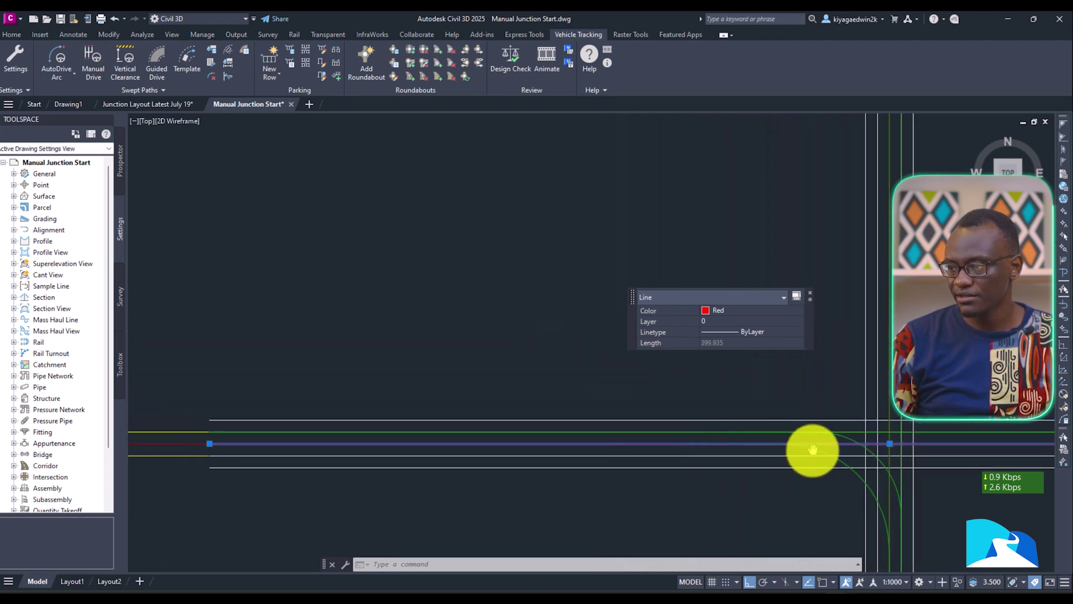
pyautogui.scroll(7, 813, 449)
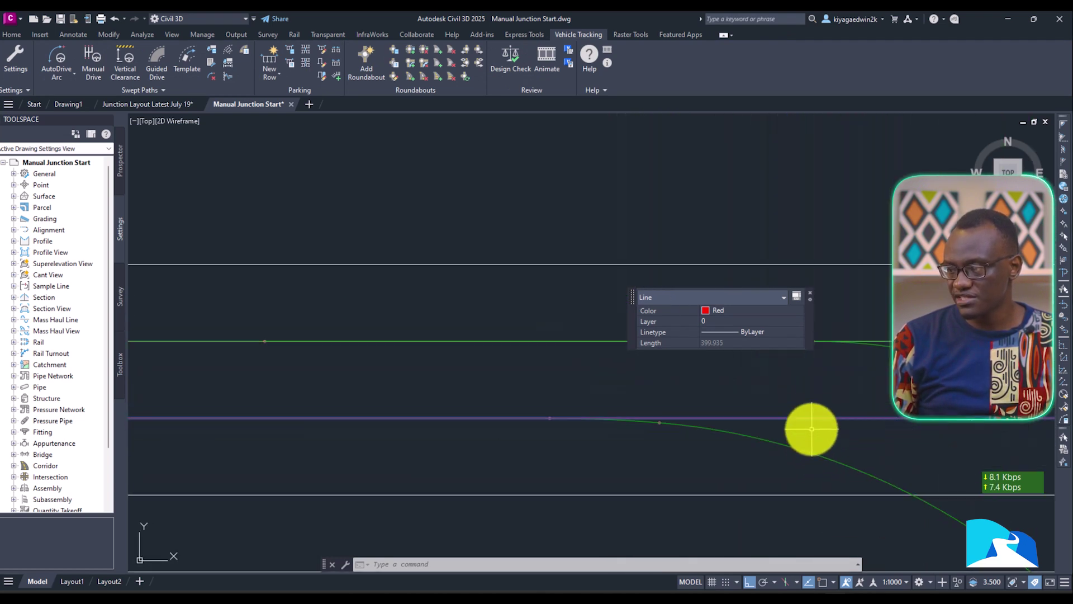
pyautogui.moveTo(813, 428); pyautogui.dragTo(595, 358, button='middle')
pyautogui.press('Escape')
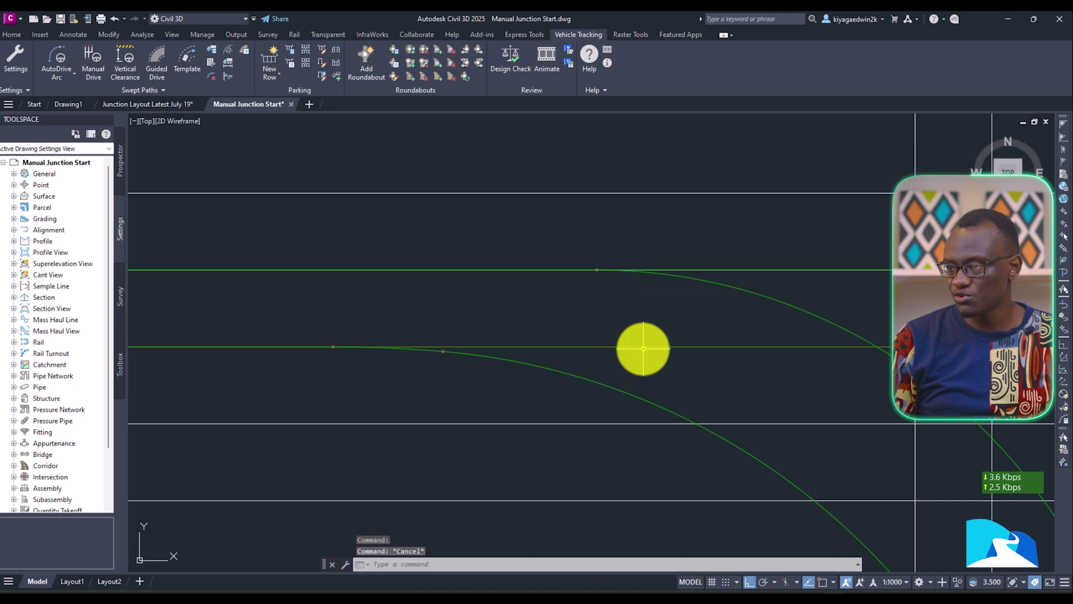
# Step: Offset the red line beneath the horizontal alignment MC00 by 3.0 towards the south
pyautogui.click(648, 347)
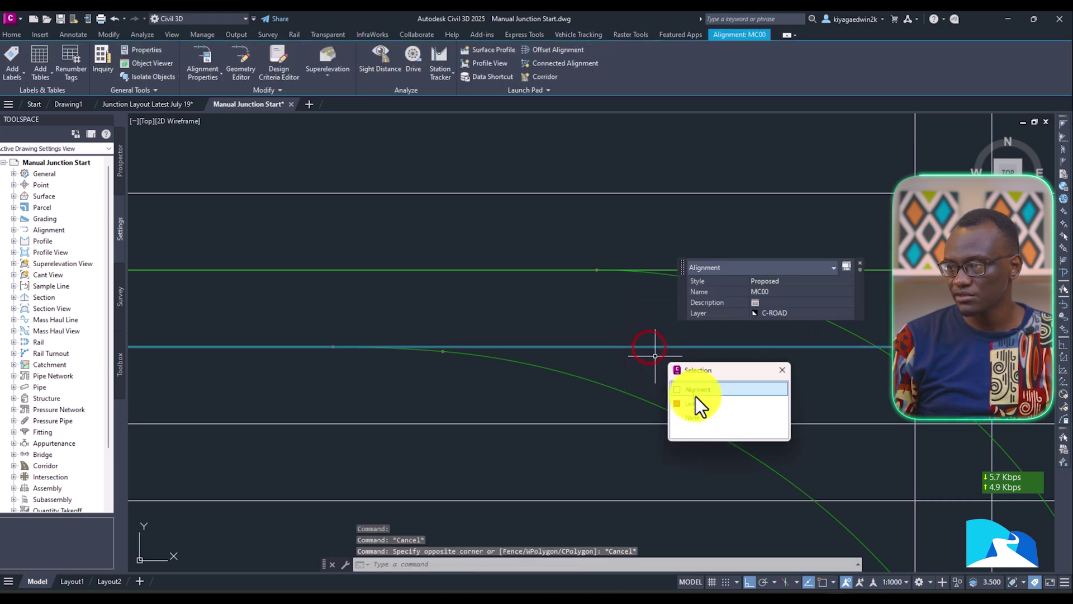
pyautogui.click(699, 401)
pyautogui.scroll(-2, 666, 374)
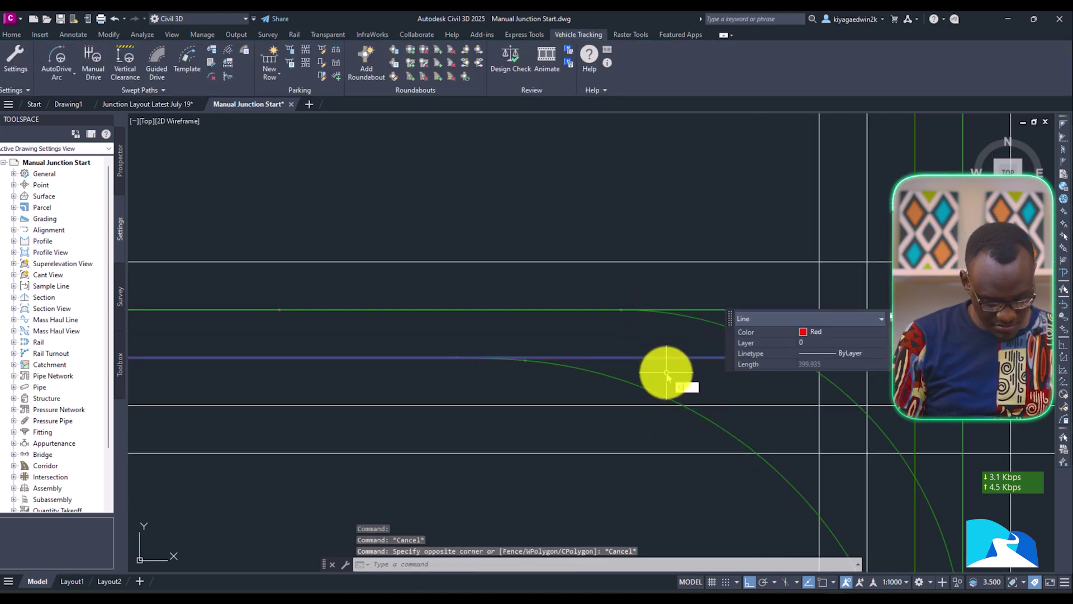
pyautogui.press('Return')
pyautogui.write('3')
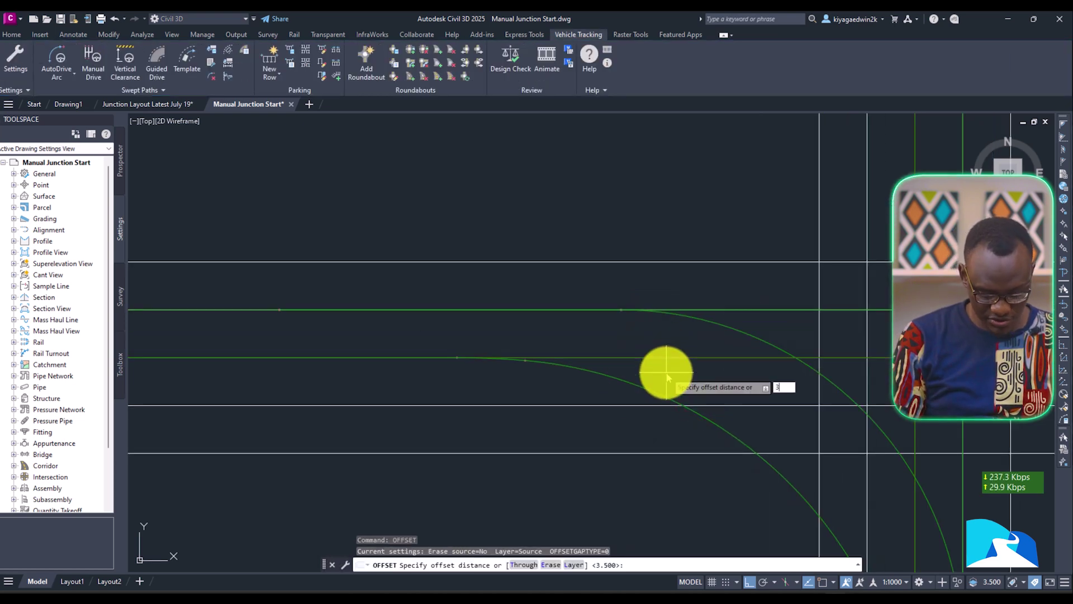
pyautogui.press('Return')
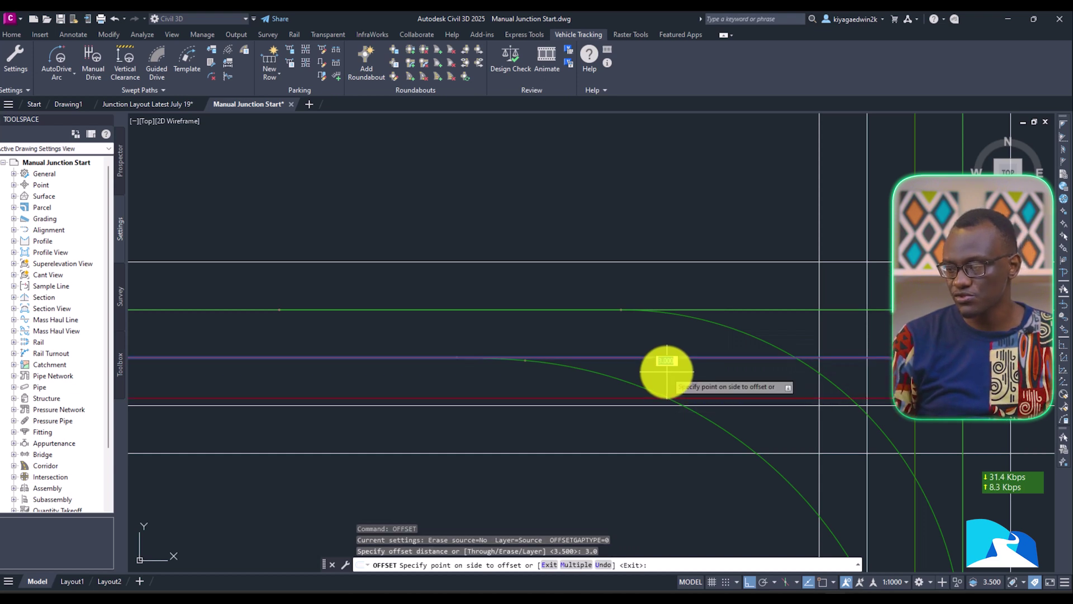
pyautogui.click(668, 374)
pyautogui.press('Escape')
pyautogui.scroll(-2, 686, 379)
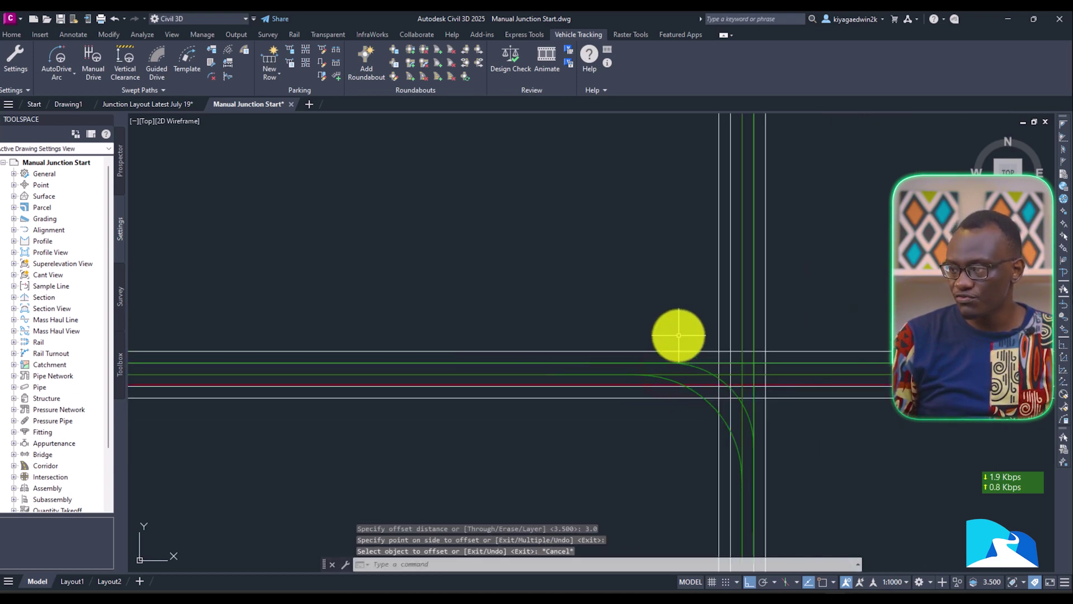
# Step: Examine the red line beneath the vertical alignment MC01 and the road lines running along both legs, clearing each selection
pyautogui.scroll(8, 759, 474)
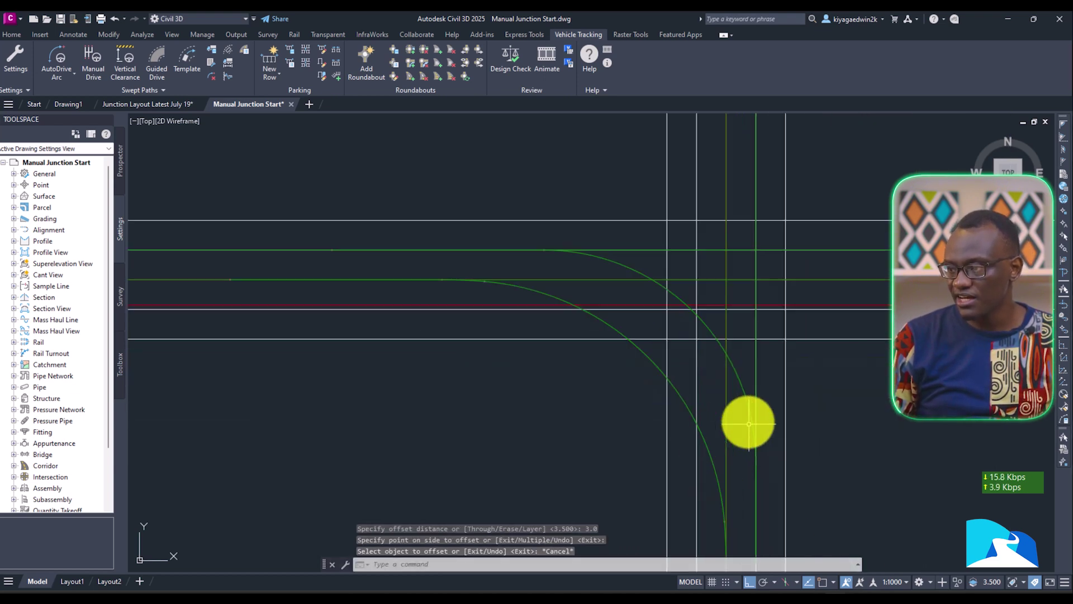
pyautogui.click(705, 403)
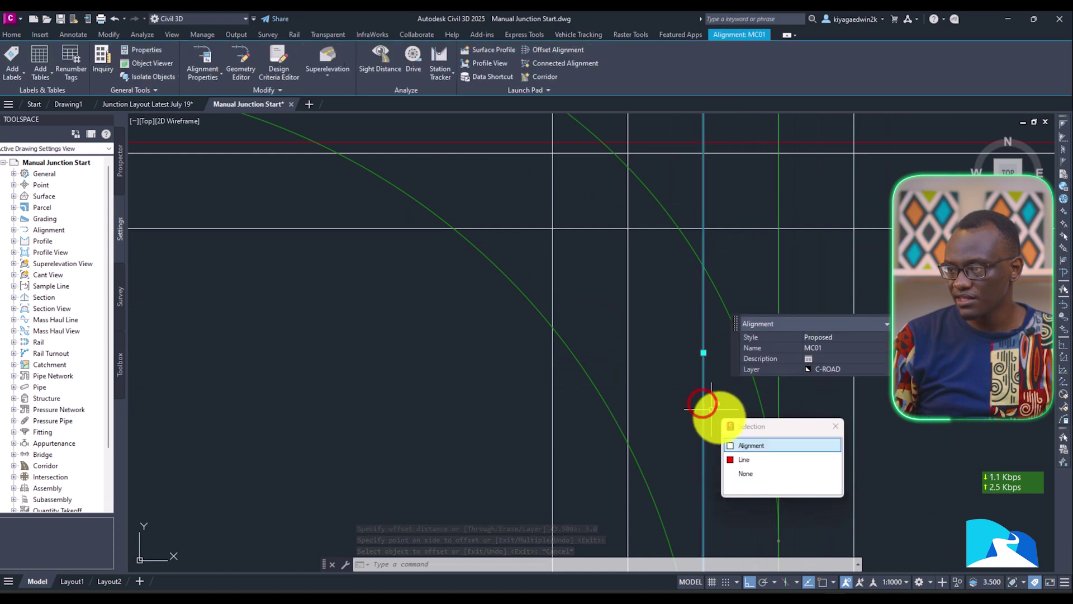
pyautogui.click(747, 449)
pyautogui.press('Escape')
pyautogui.click(705, 407)
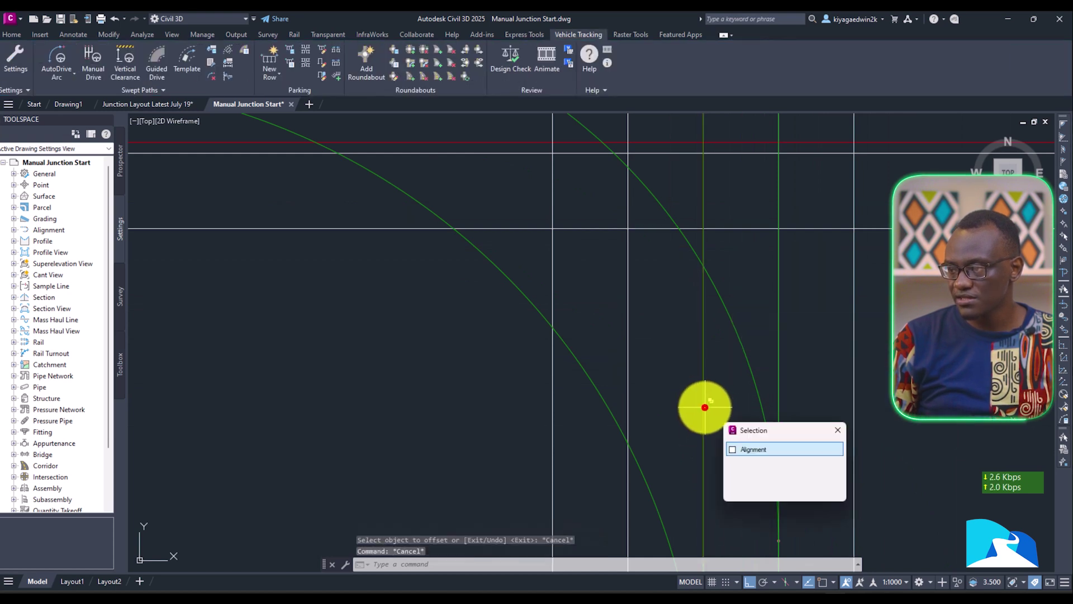
pyautogui.click(748, 451)
pyautogui.press('Escape')
pyautogui.scroll(-5, 727, 441)
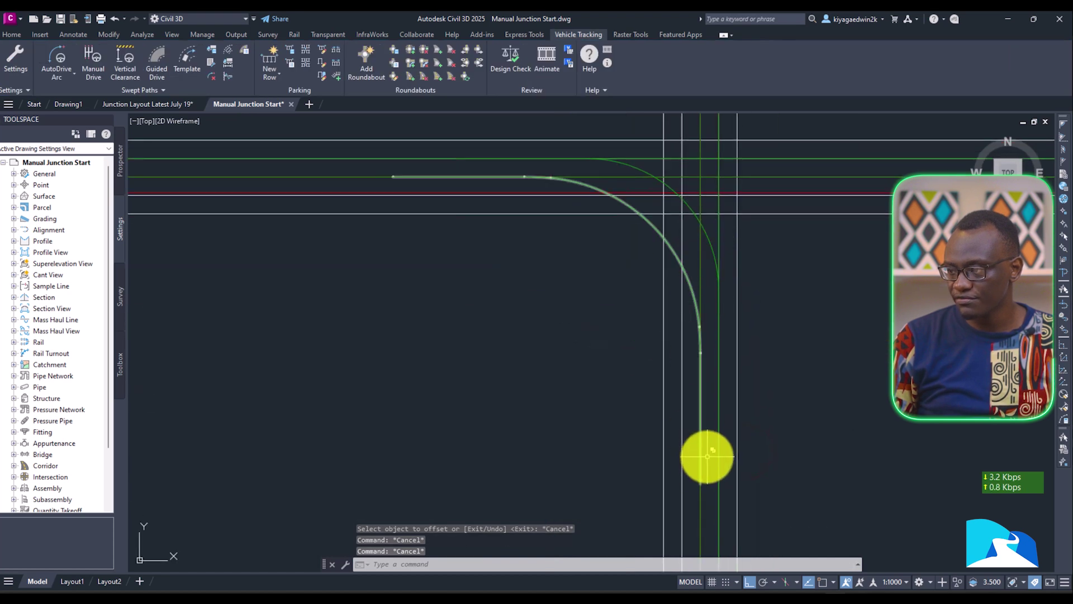
pyautogui.press('Escape')
pyautogui.scroll(-3, 693, 313)
pyautogui.scroll(4, 706, 302)
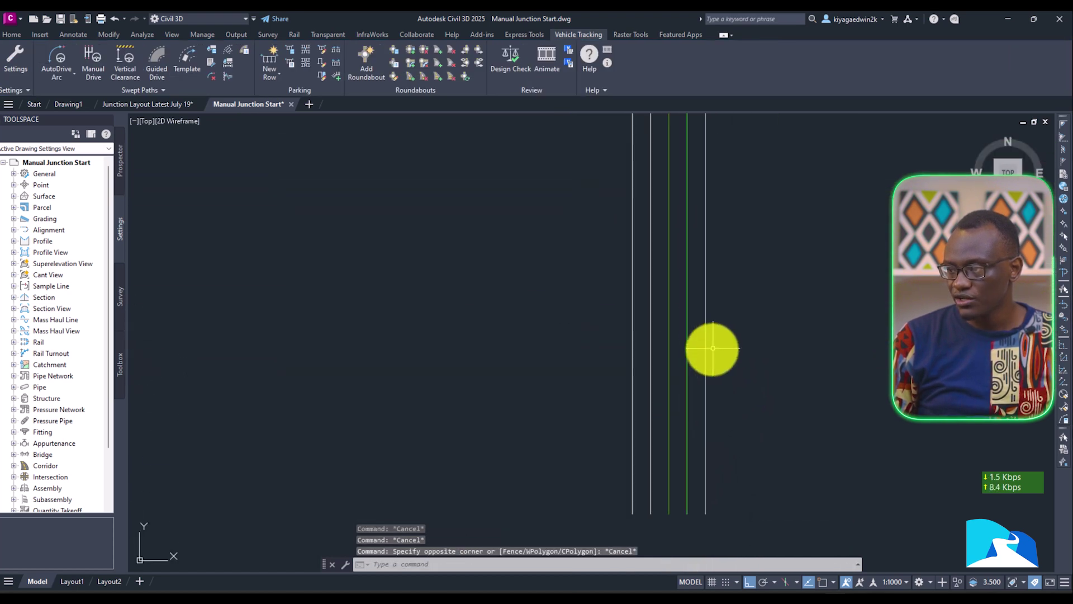
pyautogui.moveTo(672, 365); pyautogui.dragTo(668, 496, button='middle')
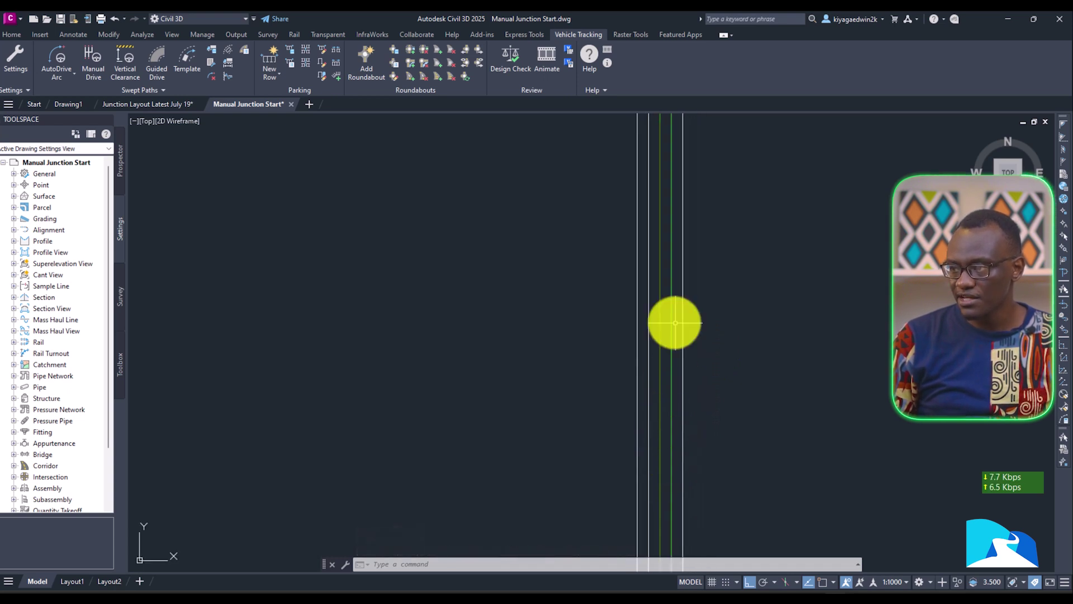
pyautogui.scroll(-2, 679, 313)
pyautogui.scroll(5, 676, 327)
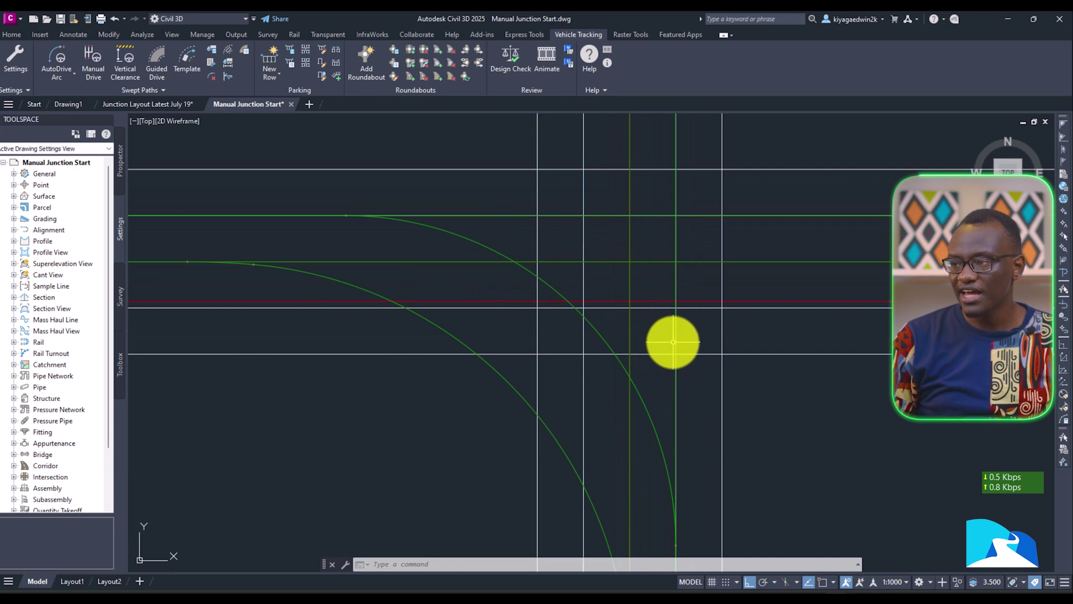
# Step: Move the Southbound Approach alignment east onto the outermost vertical line, with object snap switched on
pyautogui.click(675, 341)
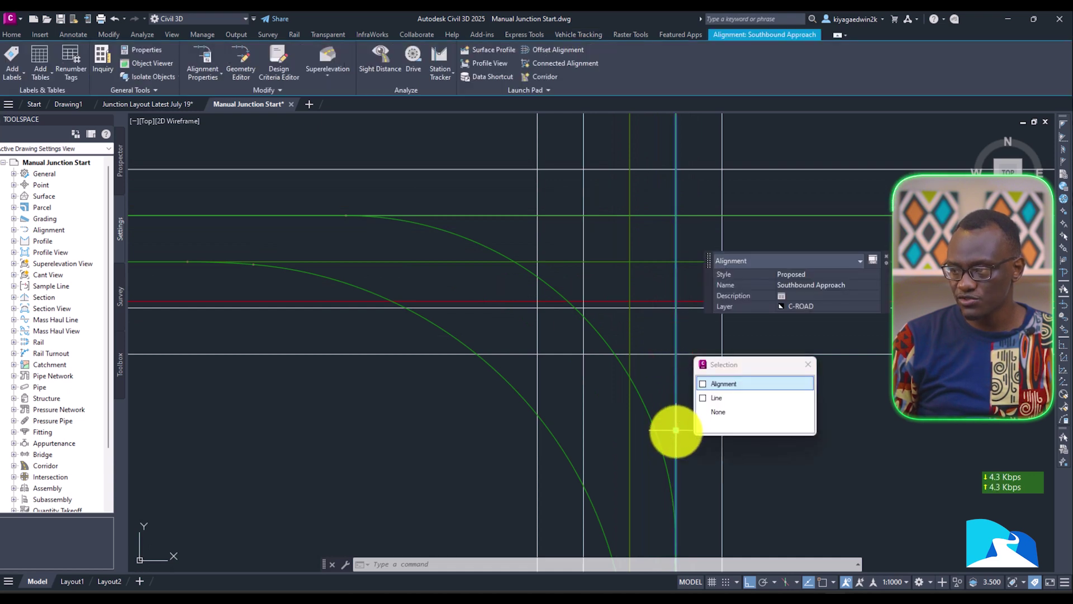
pyautogui.click(676, 431)
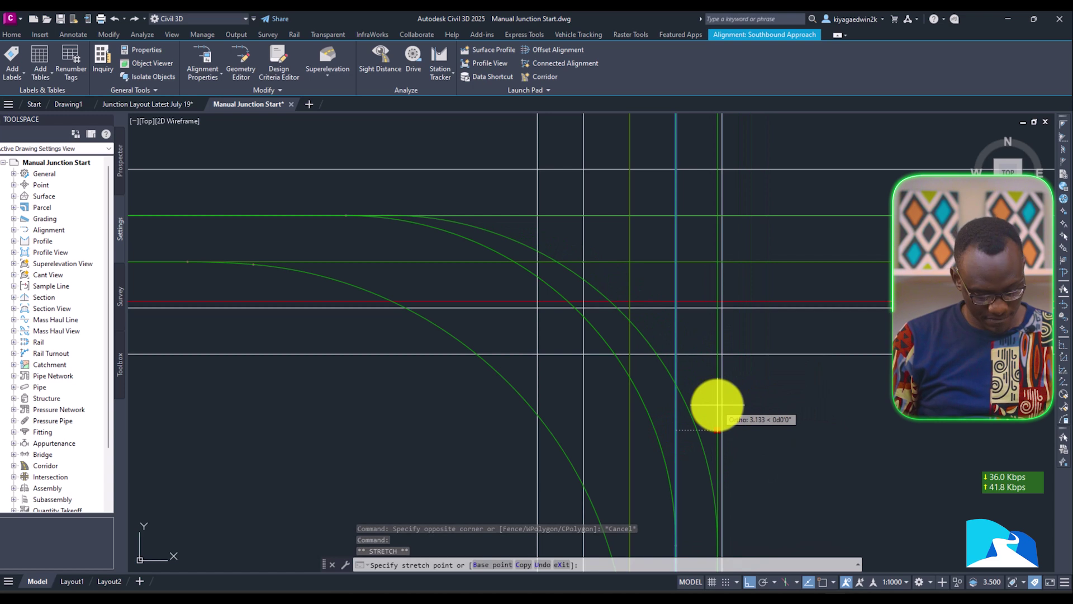
pyautogui.press('F3')
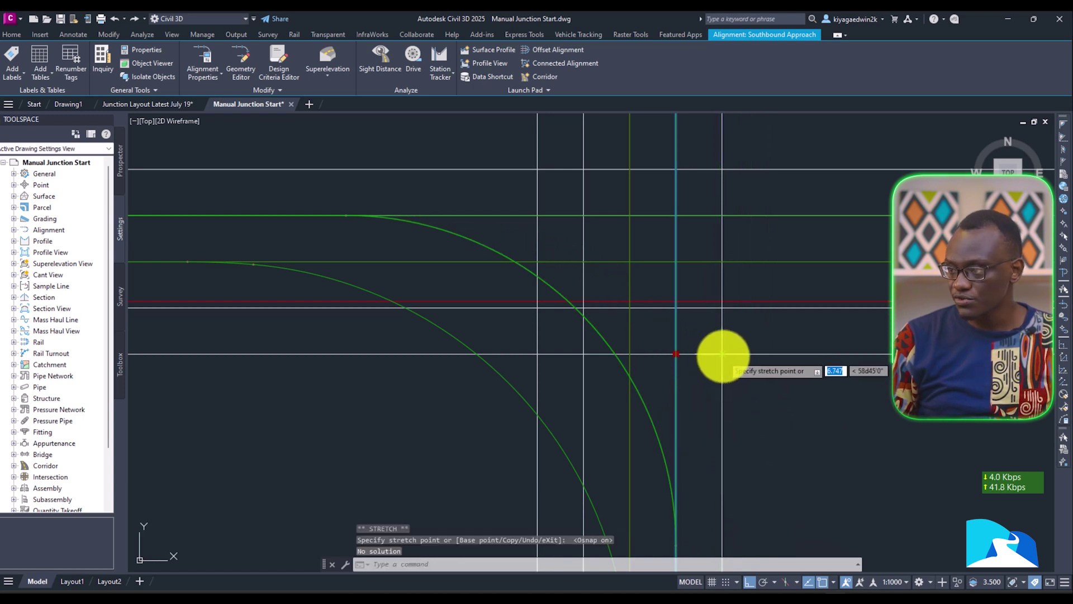
pyautogui.press('Escape')
pyautogui.scroll(-2, 710, 380)
pyautogui.press('Escape')
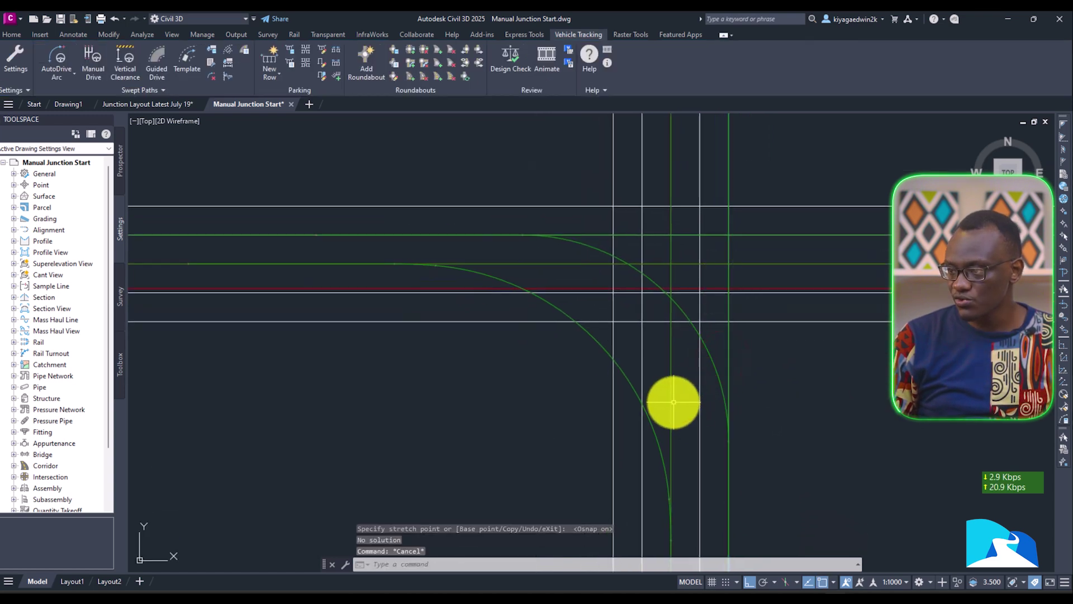
# Step: Move the vertical alignment MC01 east onto the white line that the Southbound Approach alignment previously followed
pyautogui.click(670, 402)
pyautogui.click(670, 369)
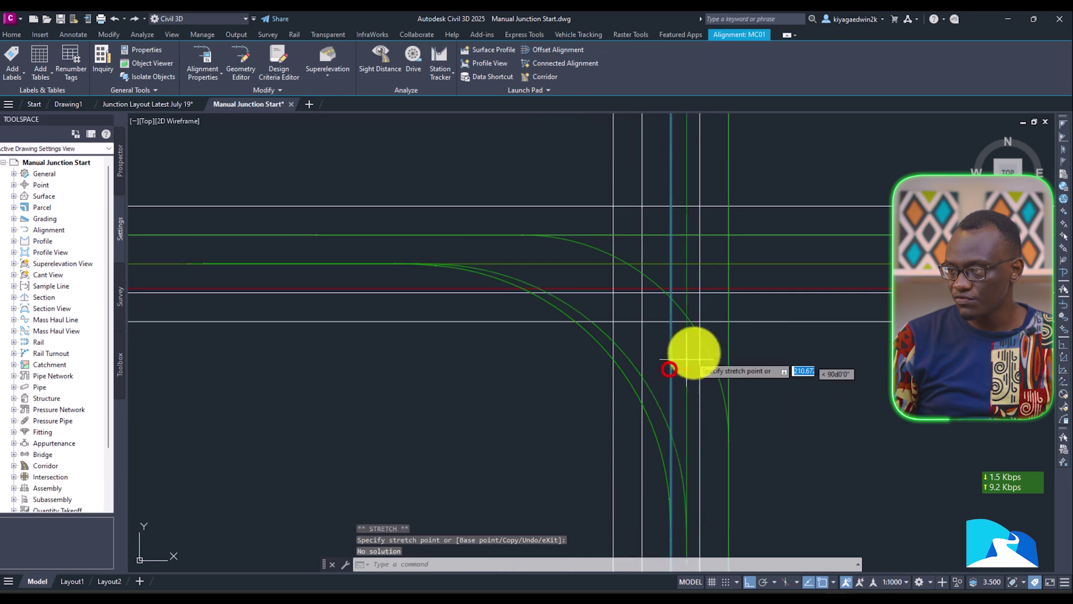
pyautogui.press('Escape')
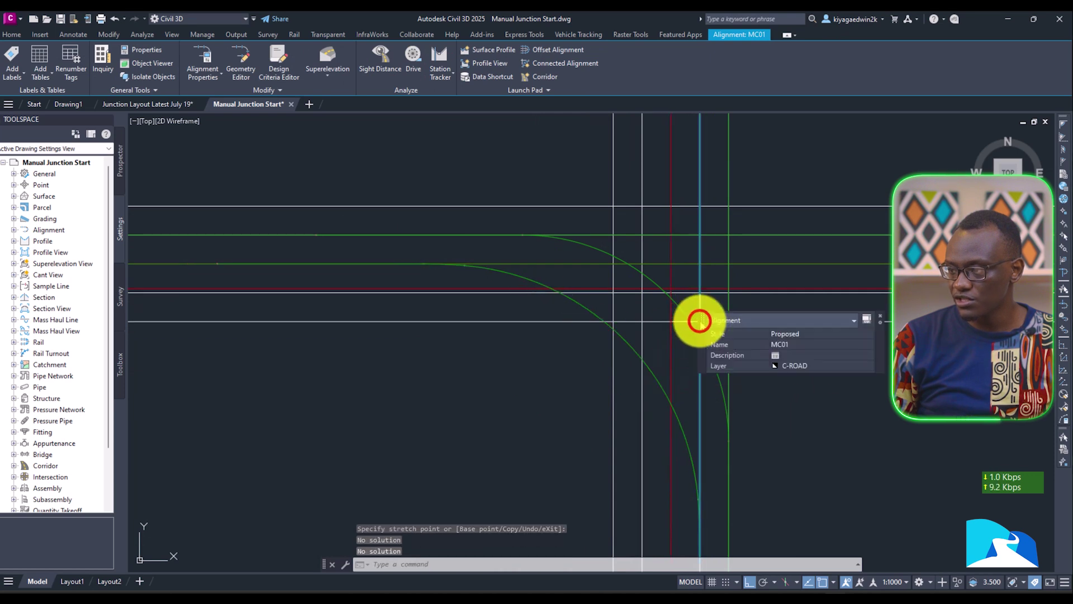
pyautogui.scroll(-2, 674, 398)
pyautogui.press('Escape')
# Step: Move the horizontal alignment MC00 south onto the red line offset by 3.0
pyautogui.scroll(3, 621, 347)
pyautogui.moveTo(621, 347); pyautogui.dragTo(643, 352, button='middle')
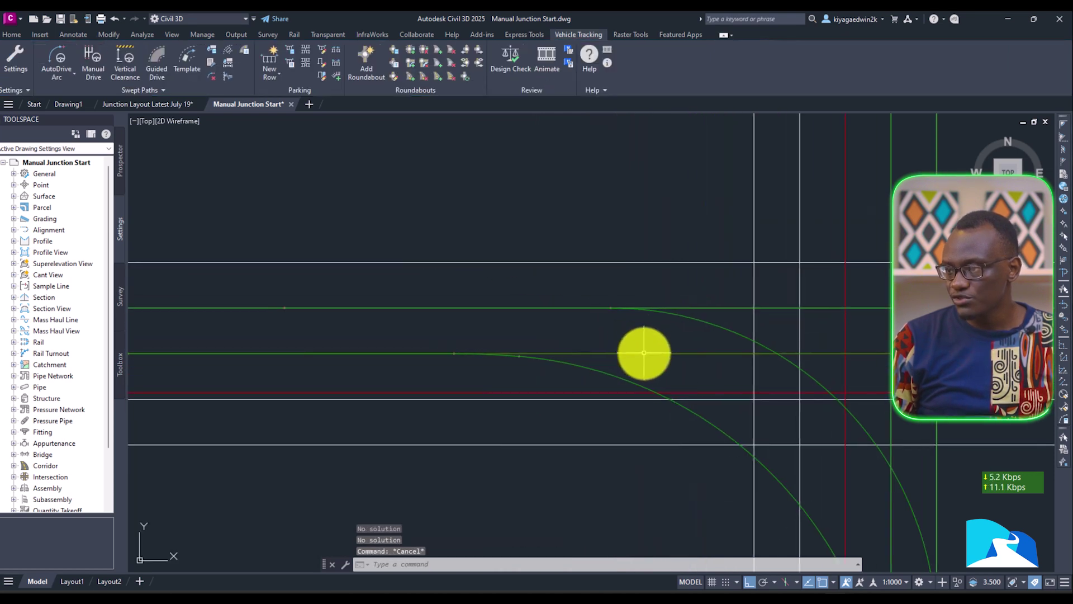
pyautogui.click(646, 353)
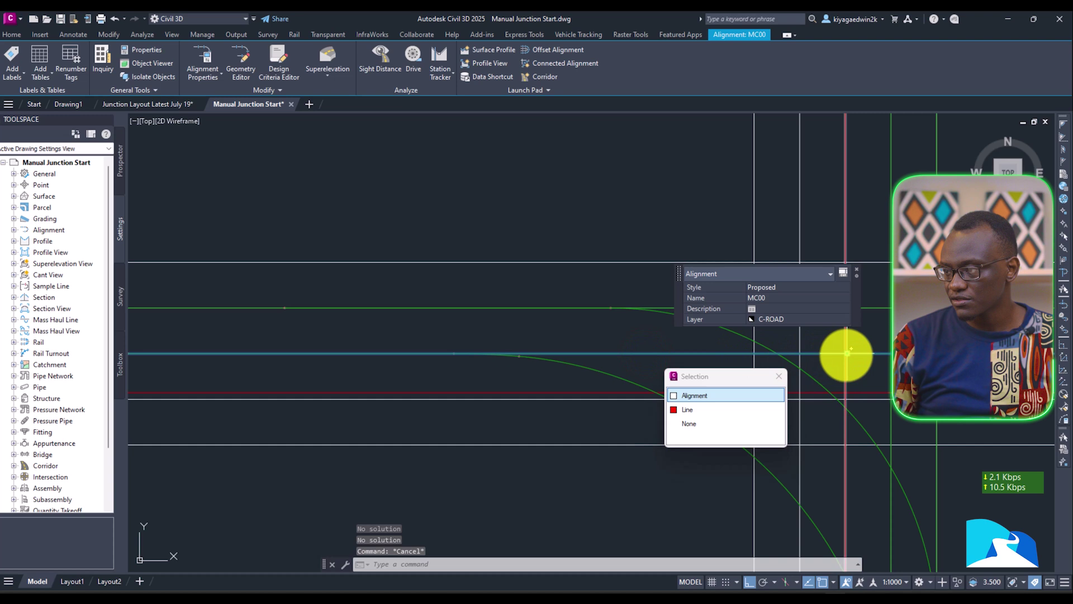
pyautogui.click(847, 353)
pyautogui.click(850, 391)
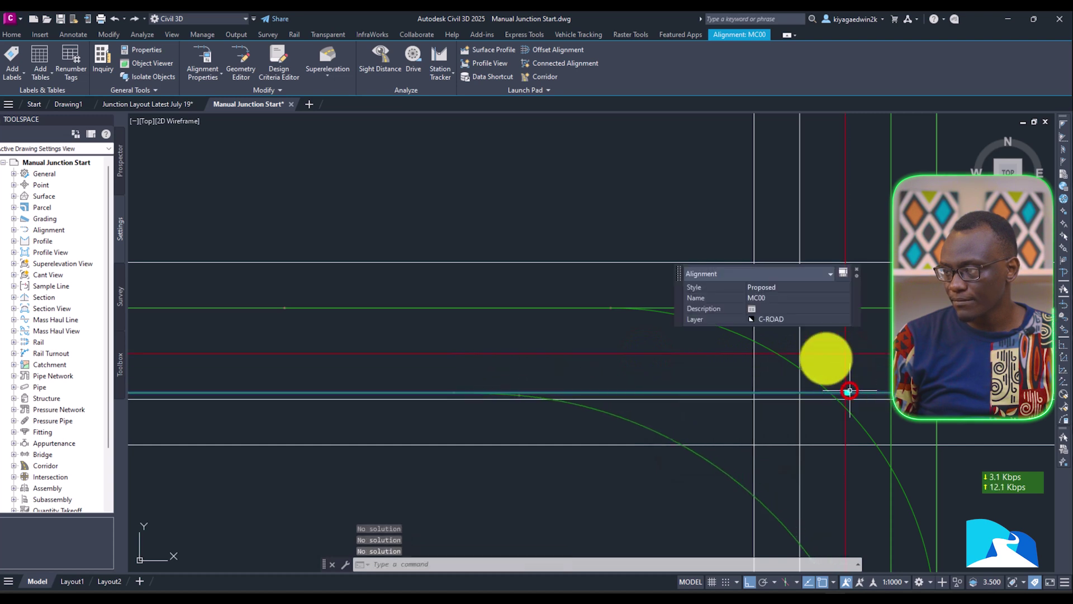
# Step: Move the horizontal alignment north of MC00 down onto the red line that MC00 previously followed, and clear the selection
pyautogui.click(883, 308)
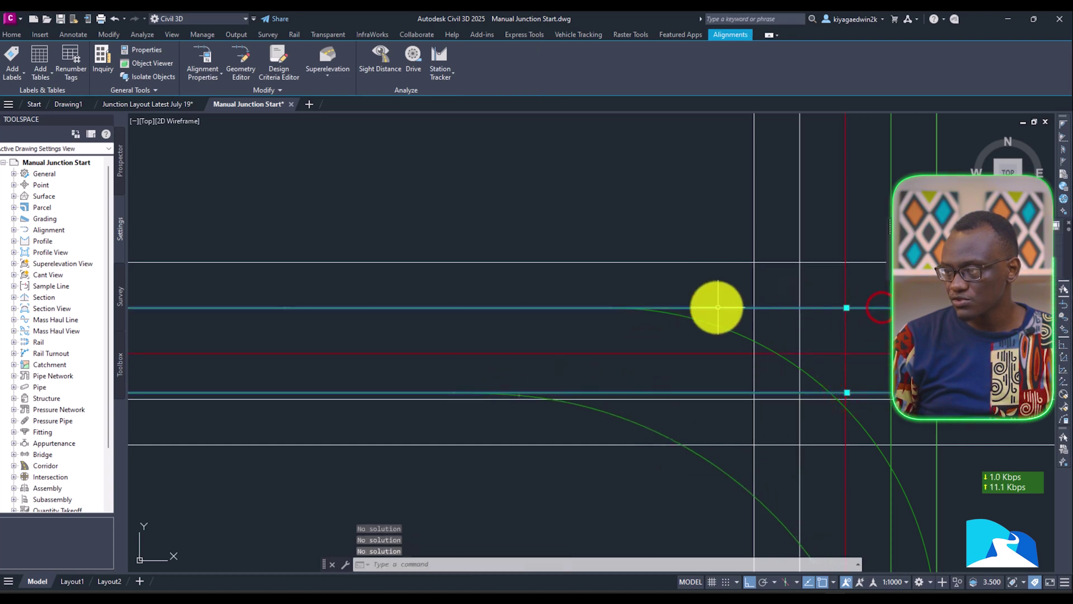
pyautogui.click(847, 308)
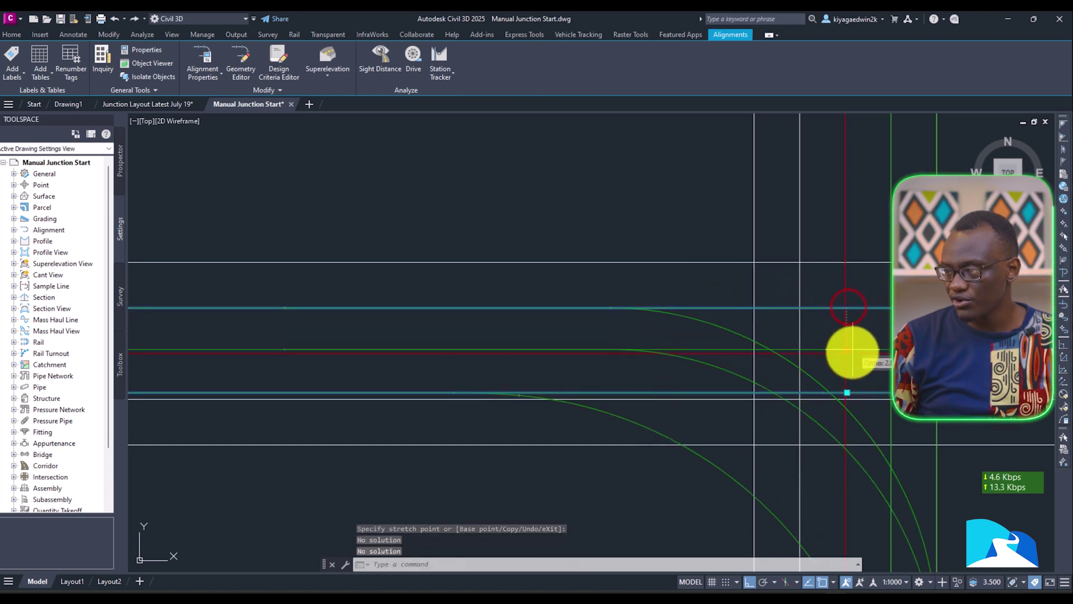
pyautogui.click(847, 353)
pyautogui.scroll(-4, 731, 364)
pyautogui.press('Escape')
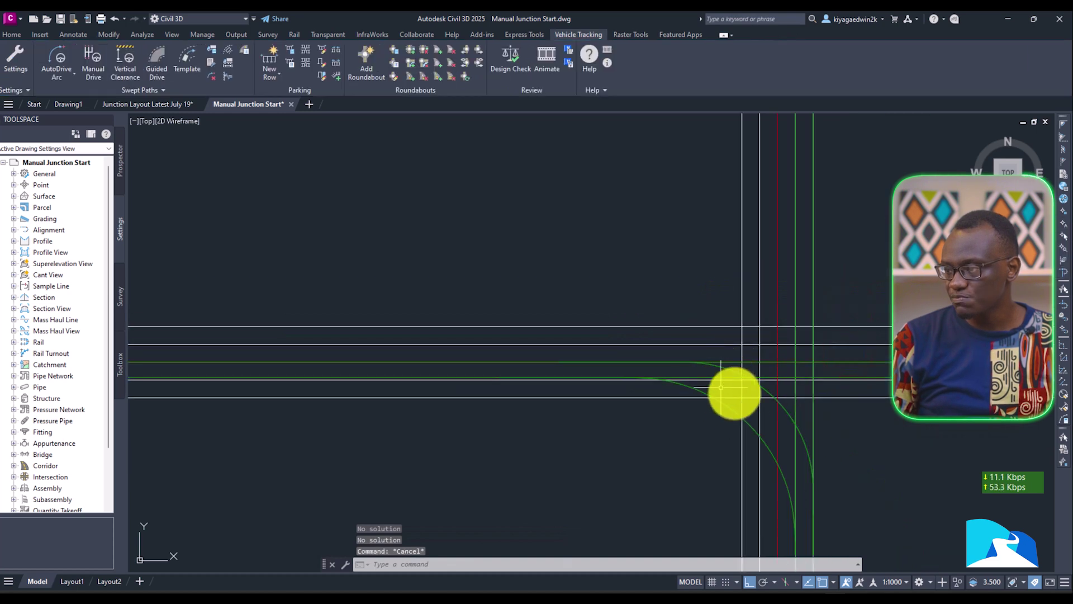
pyautogui.scroll(-1, 745, 402)
pyautogui.scroll(2, 643, 363)
pyautogui.scroll(-2, 682, 375)
# Step: Switch to the Junction Layout Latest July 19 drawing and copy the turn arrow hatch beside the median tip with a base point
pyautogui.click(163, 105)
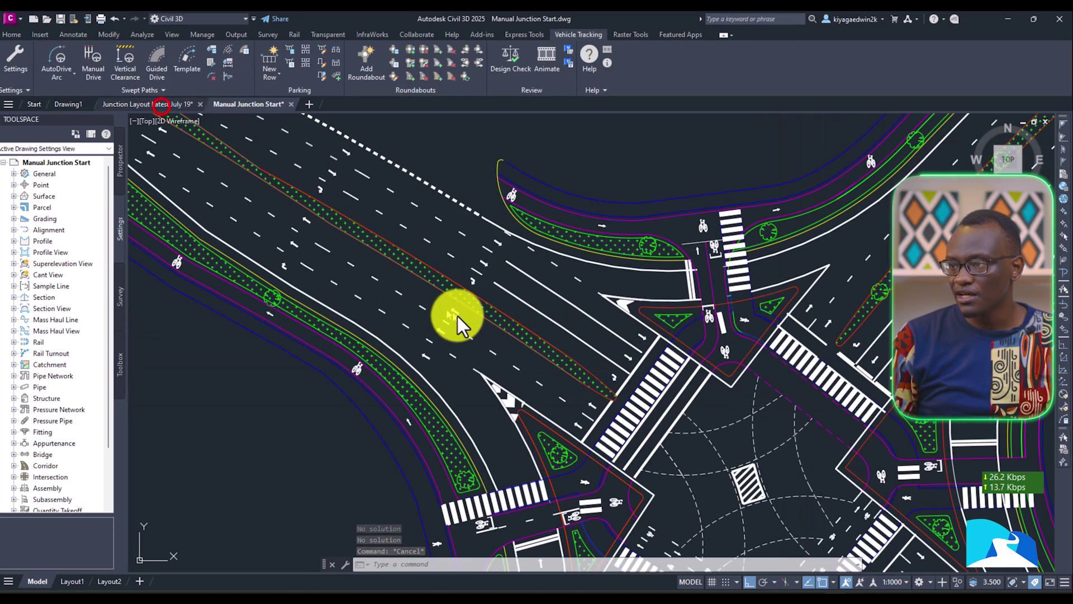
pyautogui.scroll(4, 618, 380)
pyautogui.click(610, 414)
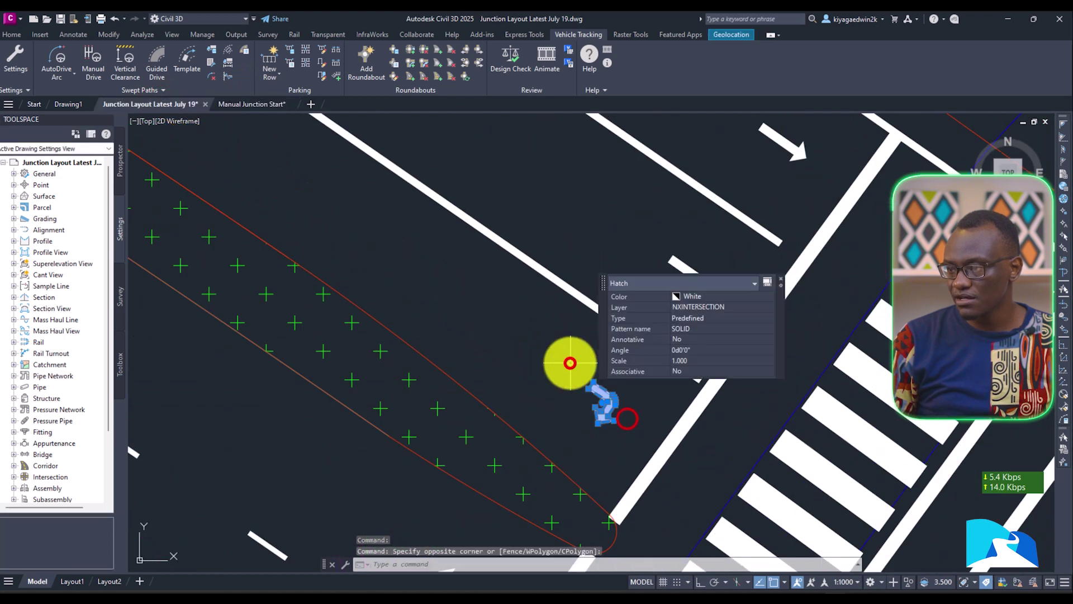
pyautogui.rightClick(611, 428)
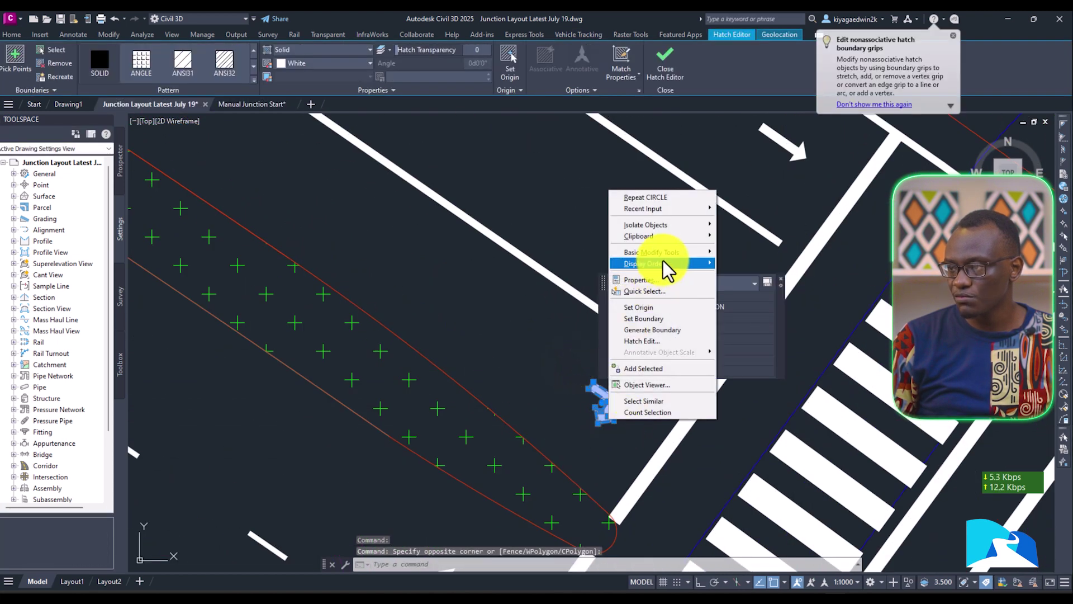
pyautogui.click(682, 234)
pyautogui.click(749, 258)
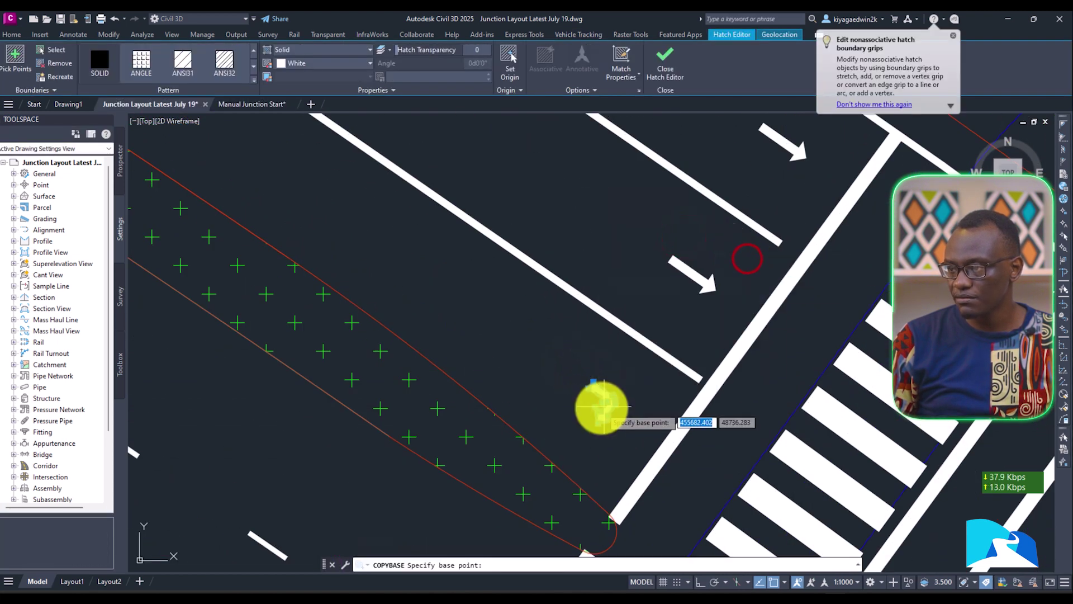
# Step: Return to the Manual Junction Start drawing and paste the turn arrow between the two horizontal alignments before the turn
pyautogui.click(233, 106)
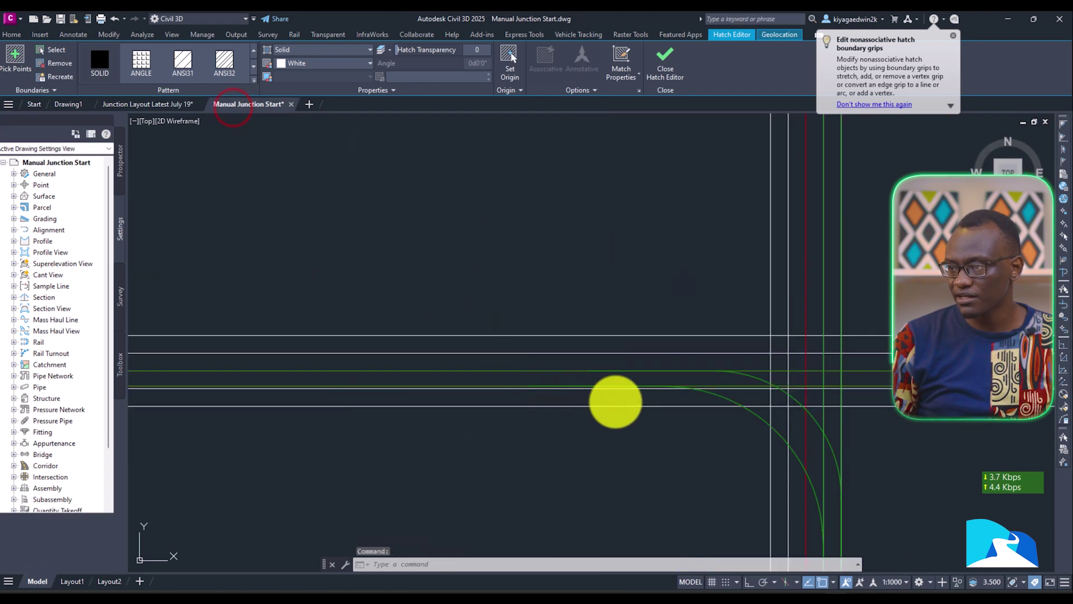
pyautogui.rightClick(703, 372)
pyautogui.moveTo(773, 417)
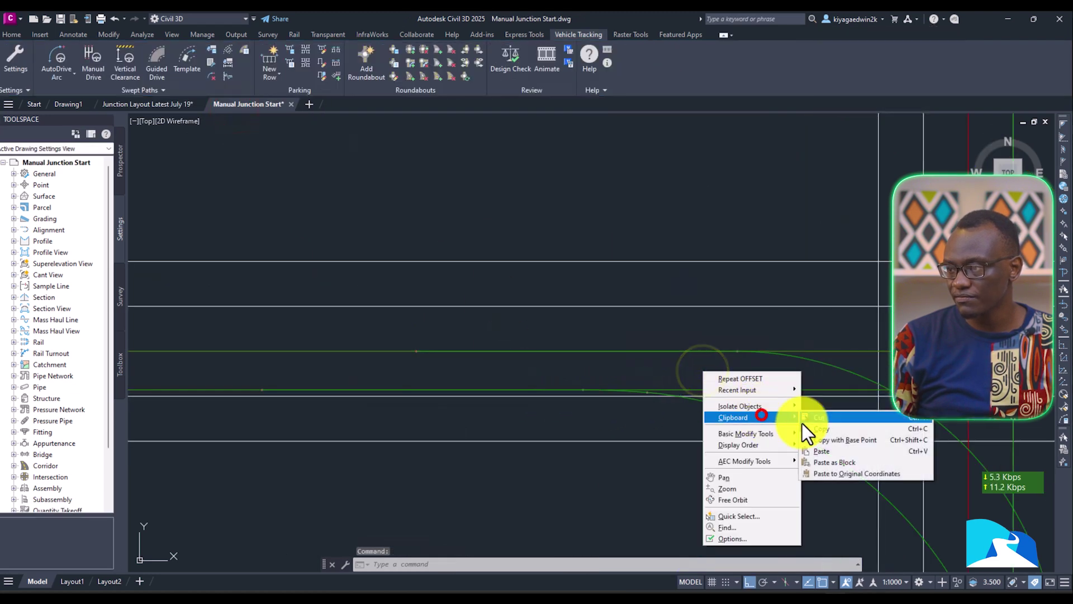
pyautogui.click(820, 454)
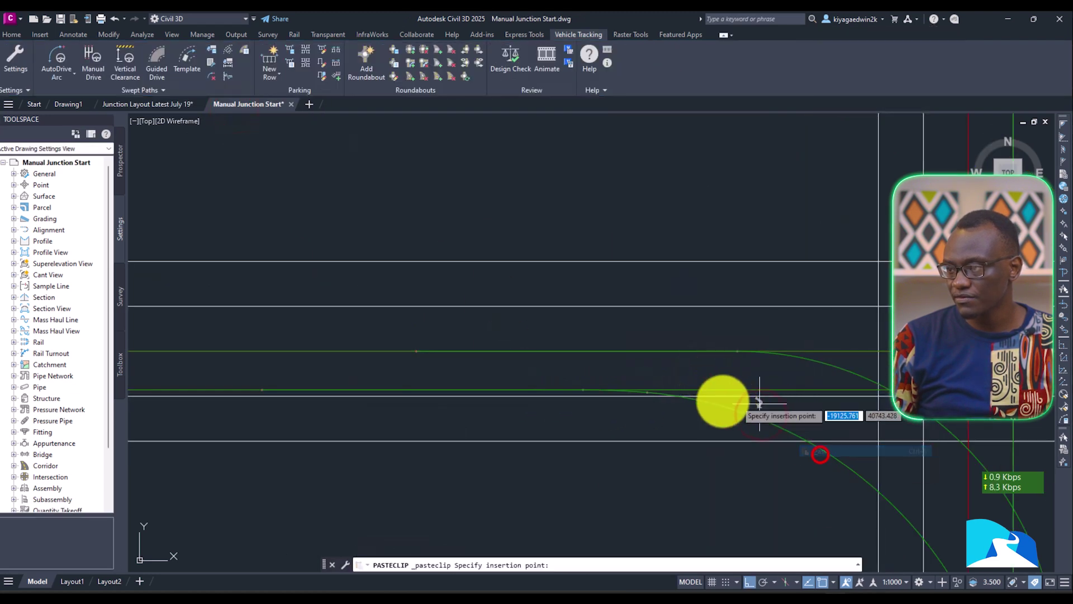
pyautogui.click(611, 364)
# Step: Rotate the pasted turn arrow by about 32° so its shaft runs along the horizontal road
pyautogui.scroll(5, 615, 367)
pyautogui.click(627, 389)
pyautogui.click(504, 273)
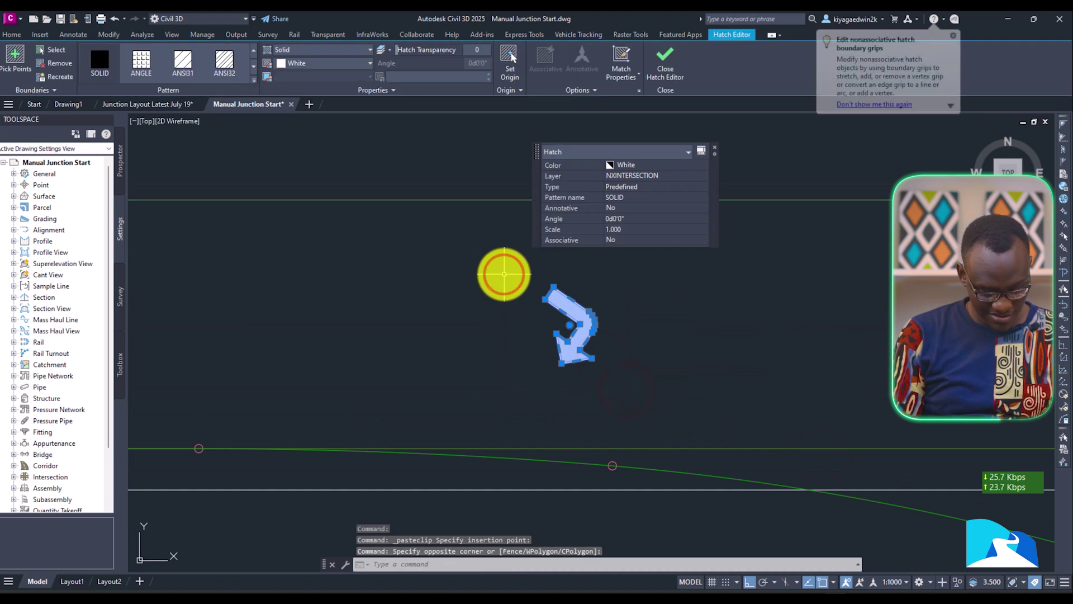
pyautogui.write('ro')
pyautogui.press('Return')
pyautogui.click(711, 284)
pyautogui.scroll(-4, 658, 300)
pyautogui.scroll(4, 688, 323)
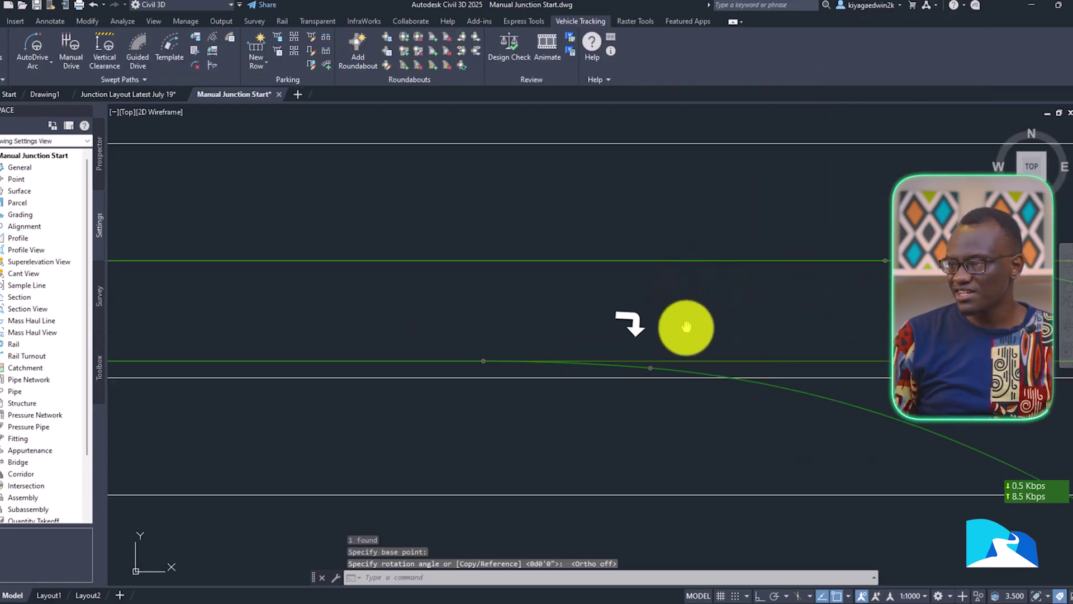
# Step: Rotate the turn arrow by a further 1°49'50" or so to level its shaft with the horizontal road
pyautogui.click(709, 386)
pyautogui.click(498, 246)
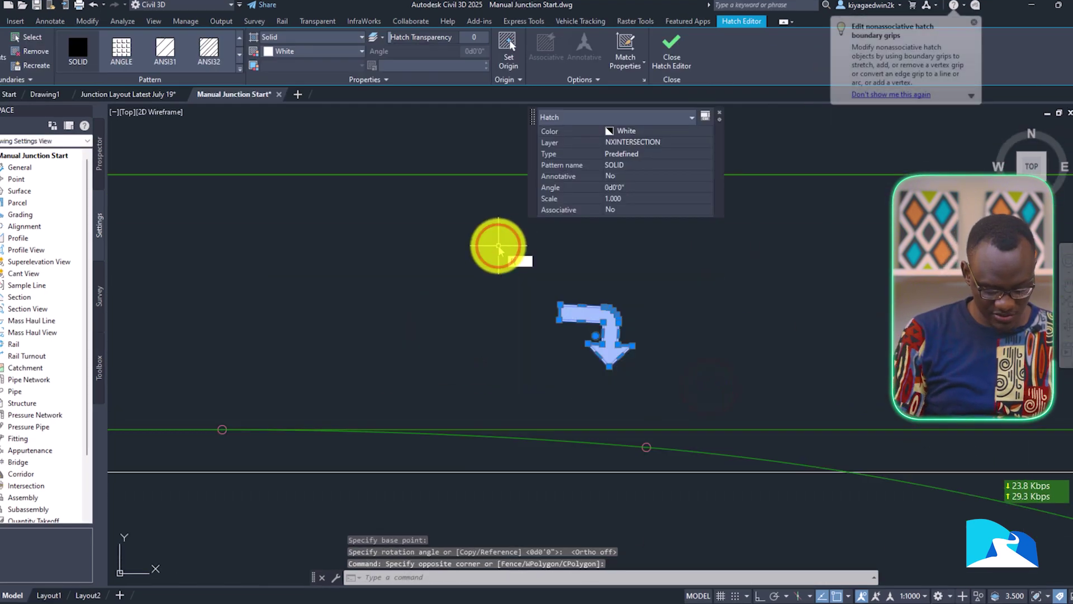
pyautogui.write('ro')
pyautogui.press('Return')
pyautogui.click(639, 327)
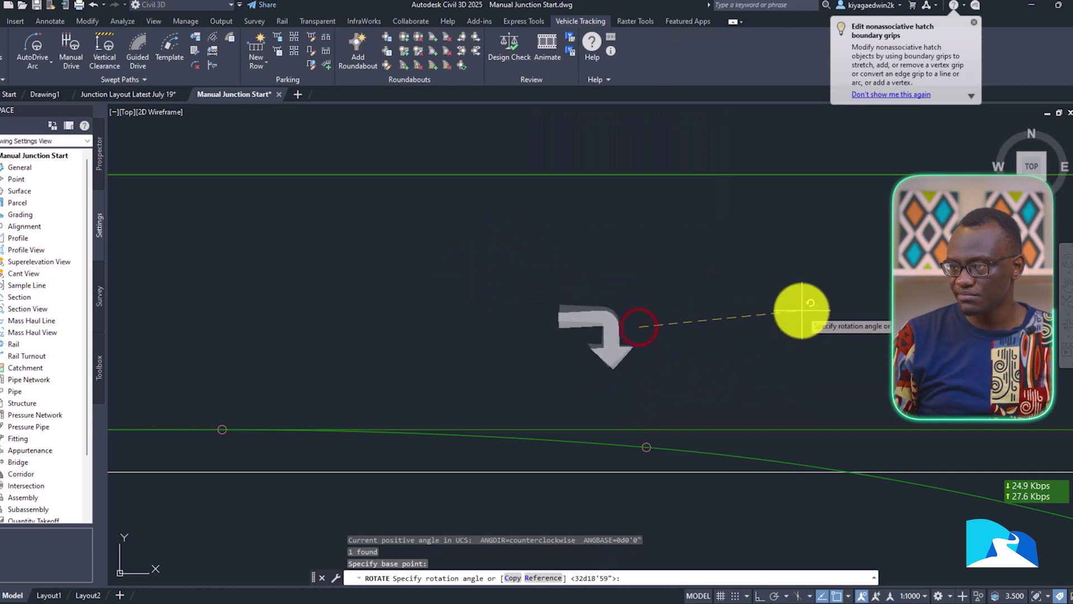
pyautogui.click(805, 322)
# Step: Examine the two turning curves and the vertical red line where they join the road south of the junction
pyautogui.scroll(-8, 689, 281)
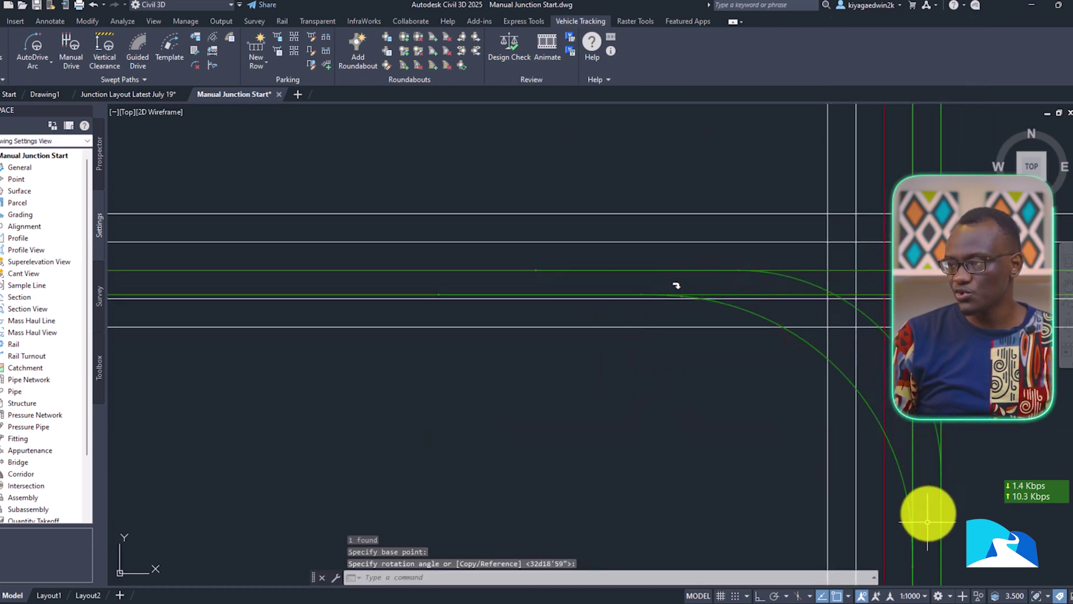
pyautogui.moveTo(897, 424)
pyautogui.mouseDown(button='middle')
pyautogui.moveTo(793, 280)
pyautogui.moveTo(761, 322)
pyautogui.moveTo(761, 360)
pyautogui.mouseUp(button='middle')
pyautogui.moveTo(767, 491)
pyautogui.mouseDown(button='middle')
pyautogui.moveTo(713, 366)
pyautogui.moveTo(700, 445)
pyautogui.moveTo(673, 268)
pyautogui.moveTo(665, 326)
pyautogui.mouseUp(button='middle')
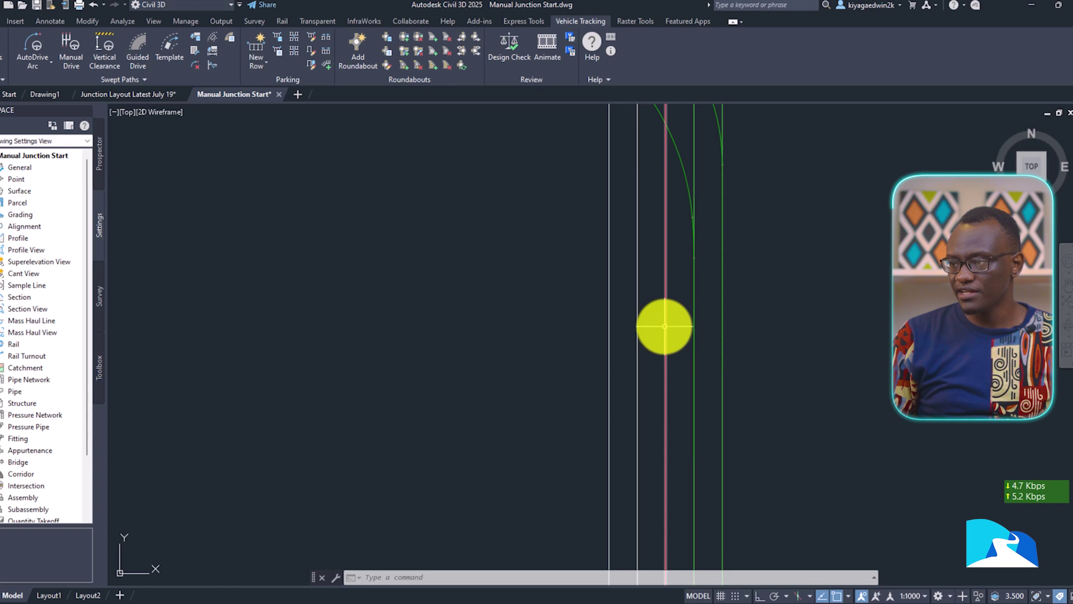
pyautogui.click(665, 327)
pyautogui.moveTo(668, 287); pyautogui.dragTo(649, 443, button='middle')
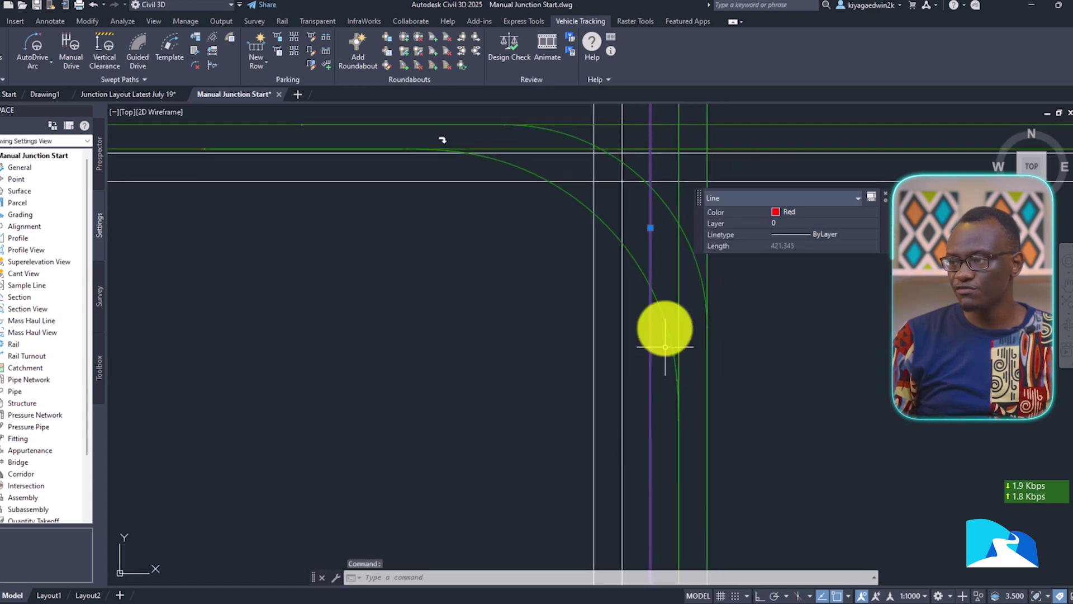
pyautogui.moveTo(666, 312); pyautogui.dragTo(687, 383, button='middle')
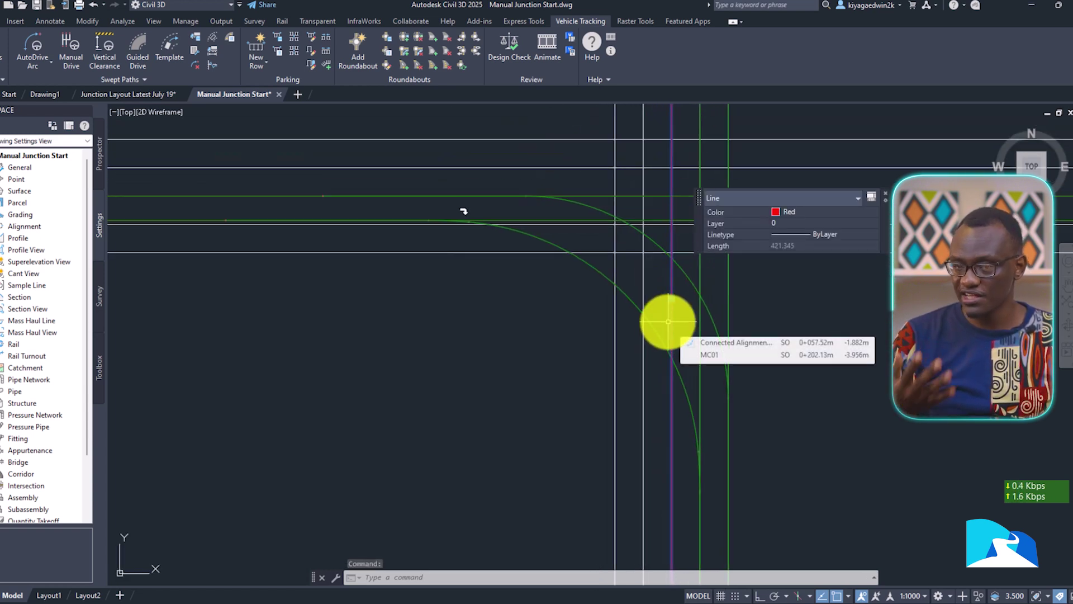
pyautogui.press('Escape')
pyautogui.moveTo(496, 204); pyautogui.dragTo(551, 354, button='middle')
pyautogui.scroll(2, 598, 347)
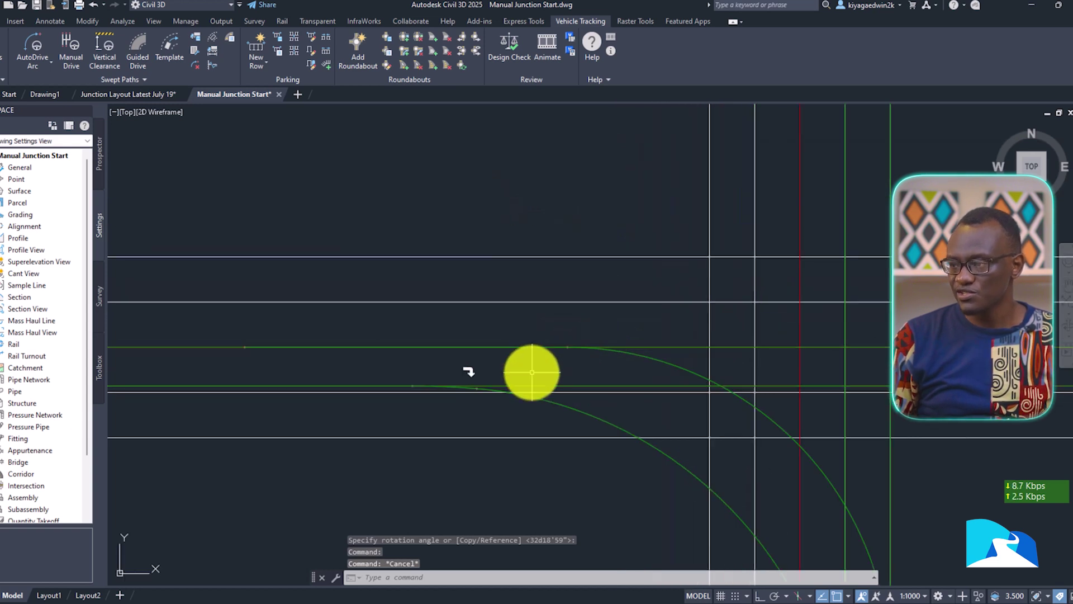
pyautogui.scroll(-4, 541, 358)
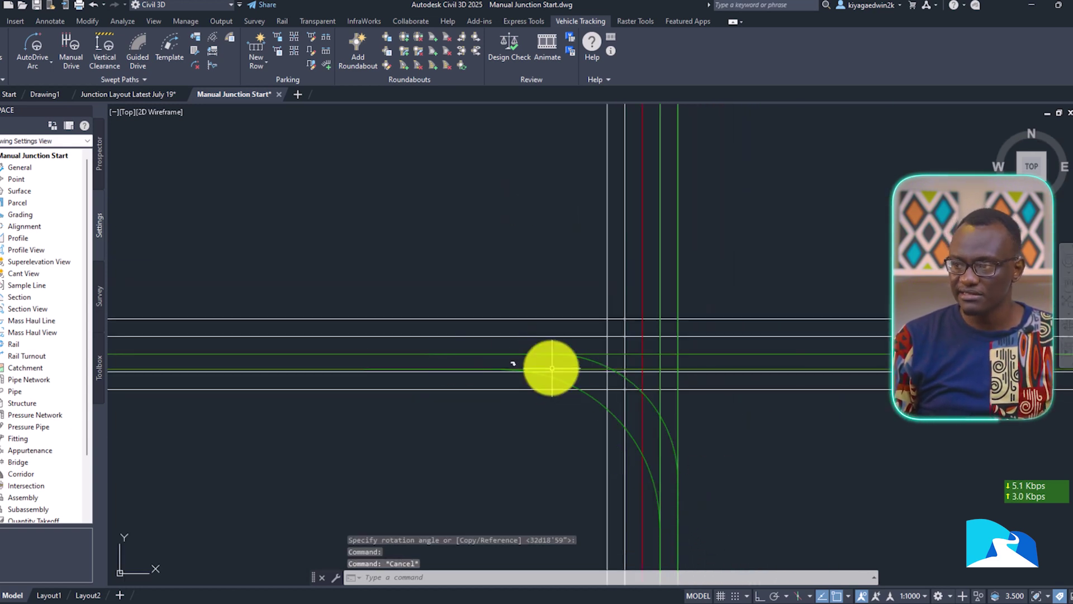
pyautogui.moveTo(662, 515)
pyautogui.mouseDown(button='middle')
pyautogui.moveTo(619, 390)
pyautogui.moveTo(566, 360)
pyautogui.moveTo(666, 431)
pyautogui.mouseUp(button='middle')
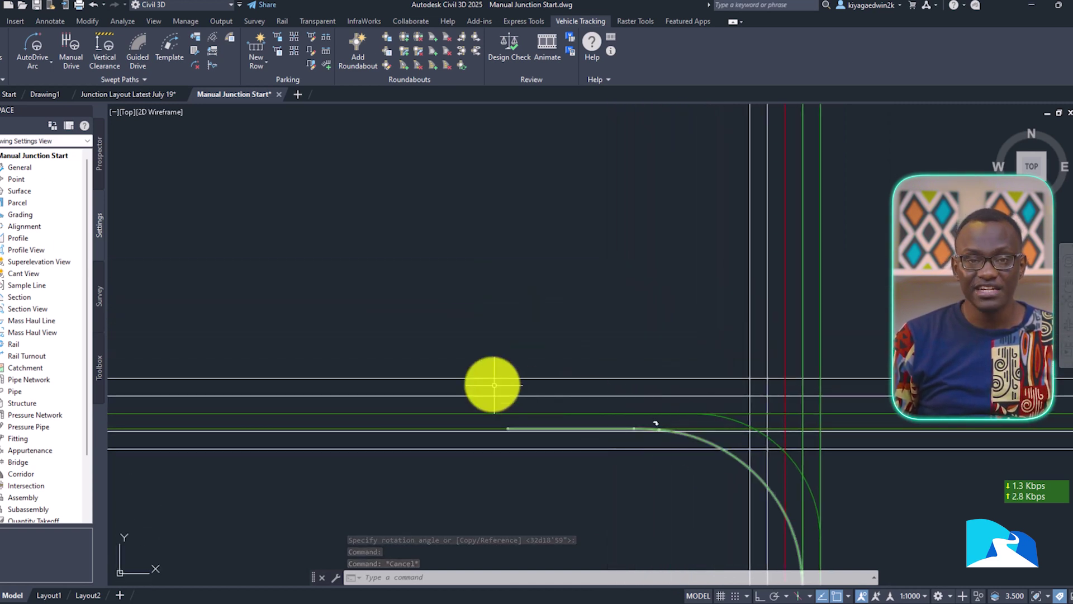
pyautogui.scroll(4, 680, 424)
# Step: Switch to the Junction Layout Latest July 19 drawing and copy the straight arrow hatch in the adjacent lane, using its tip as base point
pyautogui.click(157, 95)
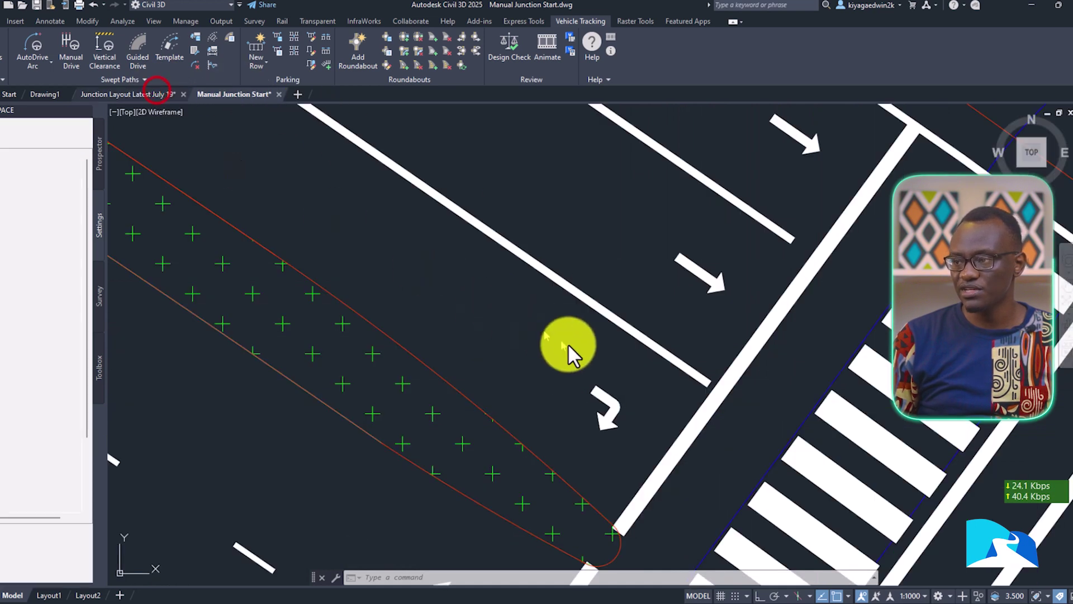
pyautogui.click(733, 297)
pyautogui.click(673, 240)
pyautogui.rightClick(663, 235)
pyautogui.click(760, 289)
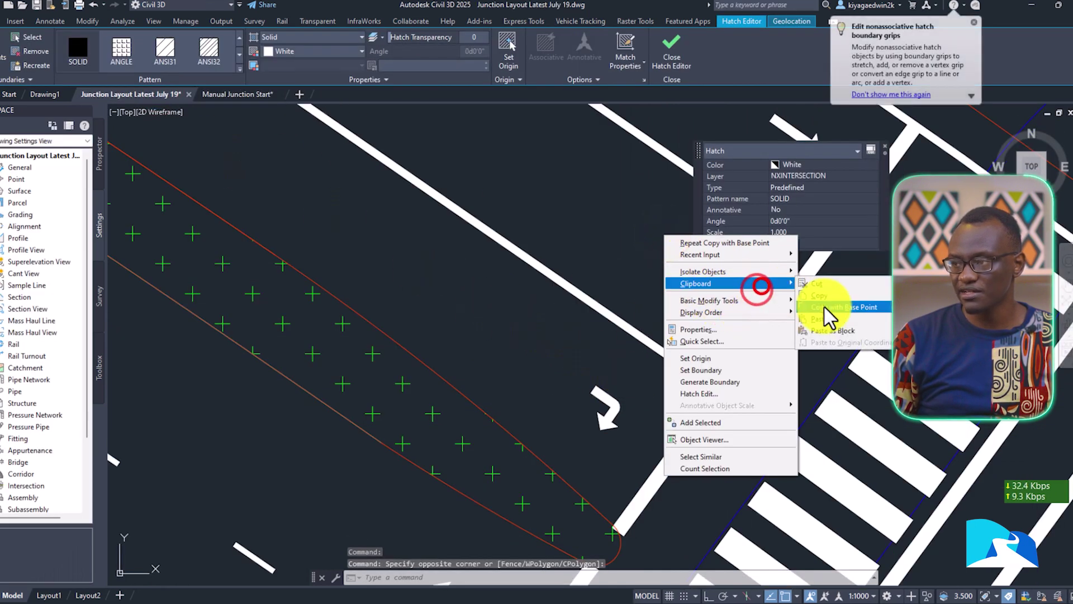
pyautogui.click(831, 308)
pyautogui.click(719, 290)
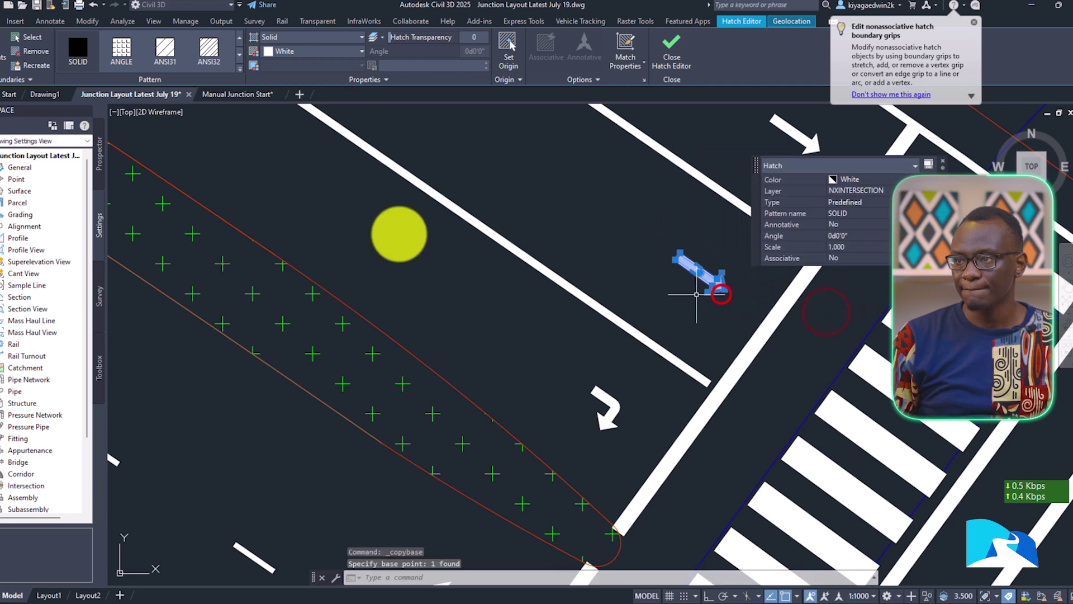
# Step: Return to the Manual Junction Start drawing and paste the straight arrow in the lane just north of the turn arrow
pyautogui.click(213, 95)
pyautogui.rightClick(634, 348)
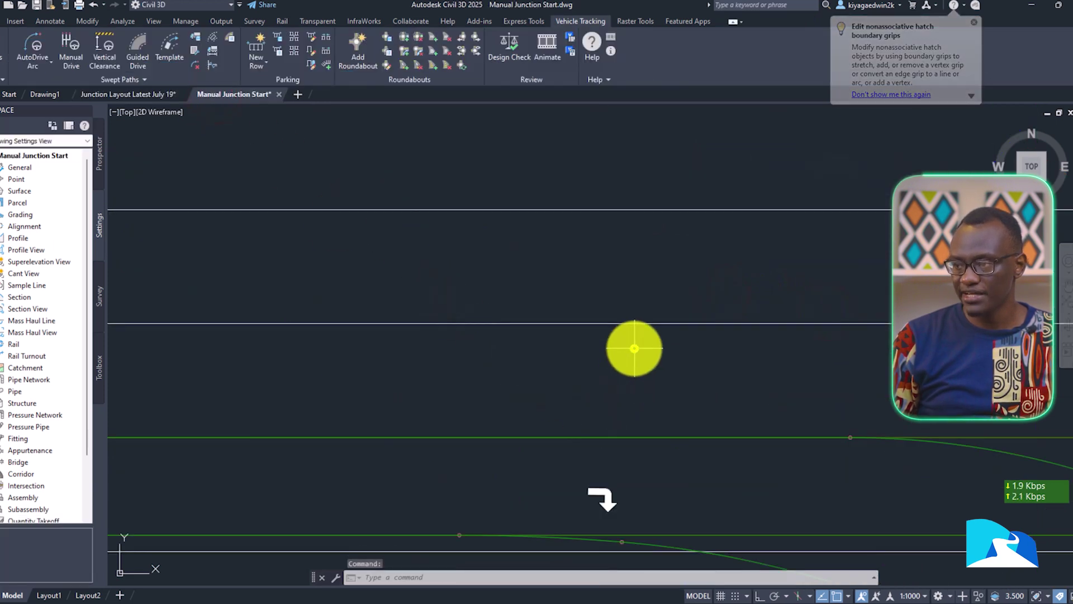
pyautogui.click(682, 396)
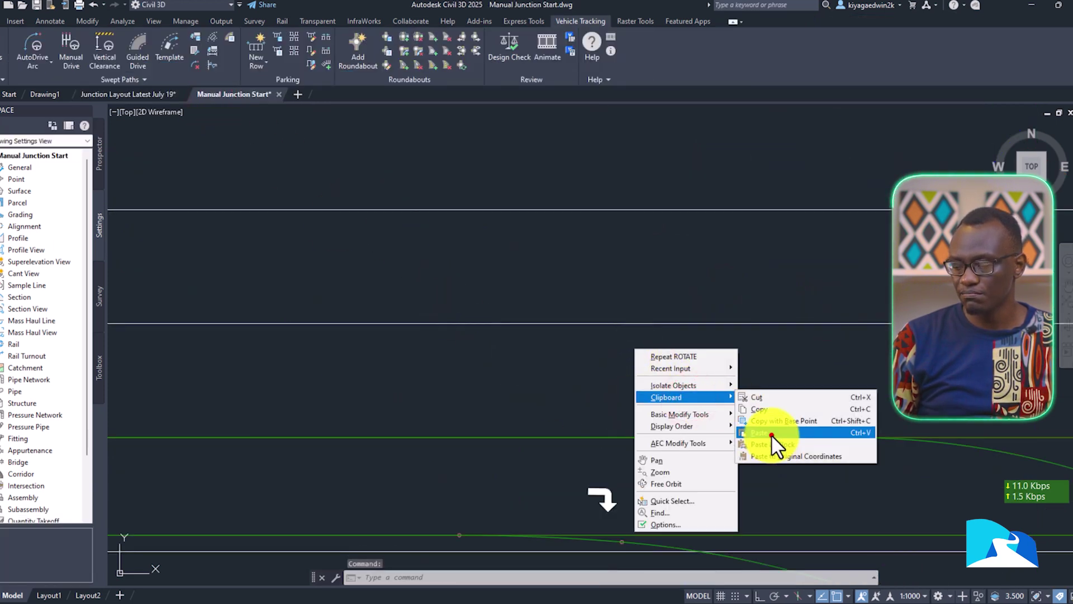
pyautogui.click(771, 434)
pyautogui.click(614, 395)
# Step: Rotate the pasted straight arrow about a point near its tip until it lies parallel to the horizontal road
pyautogui.click(611, 386)
pyautogui.click(570, 355)
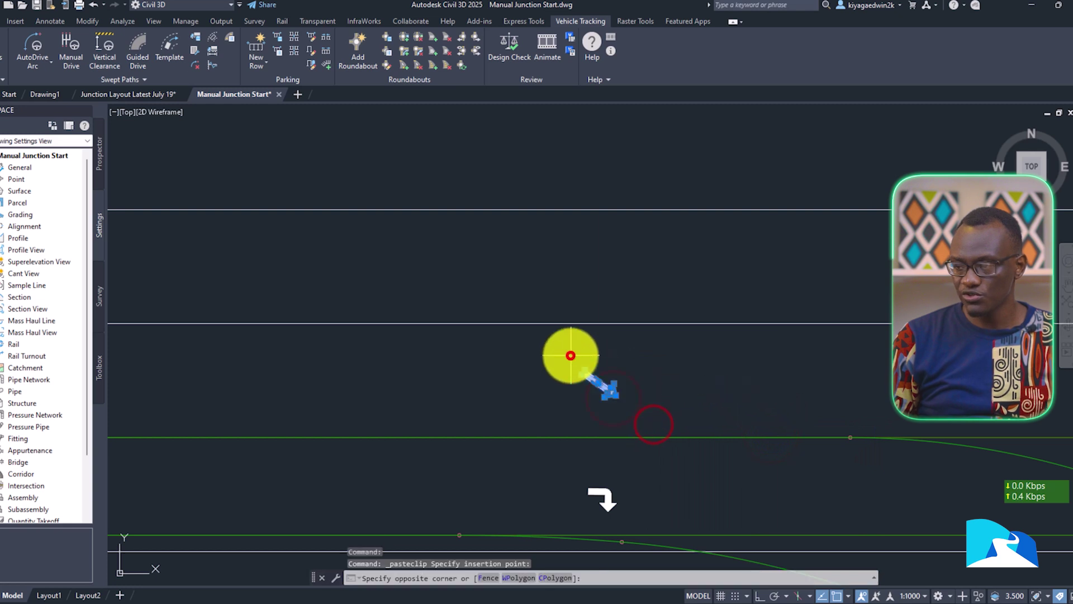
pyautogui.write('ro')
pyautogui.press('Return')
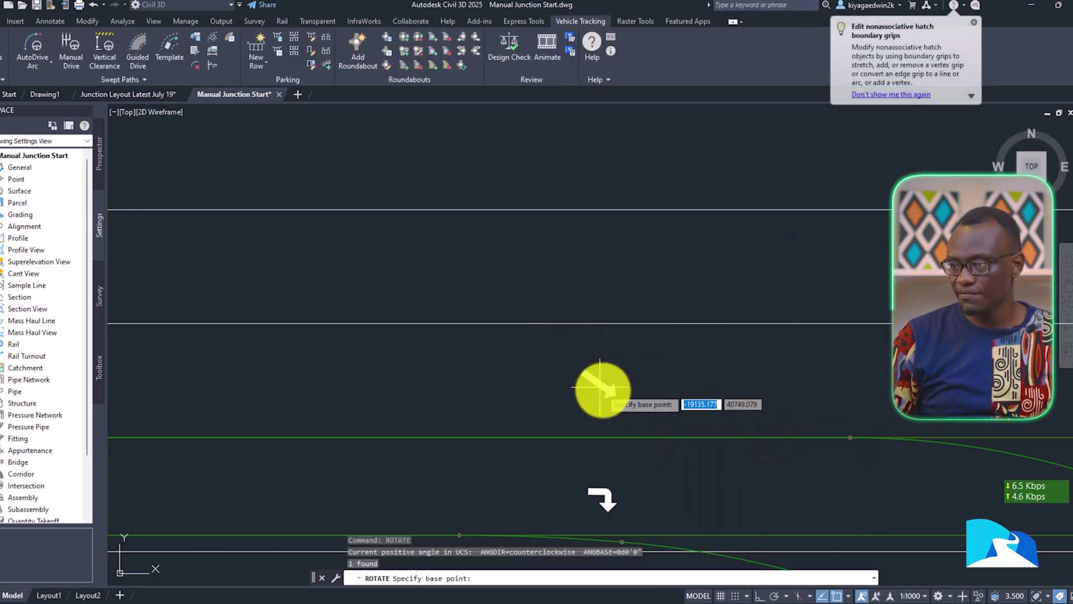
pyautogui.click(604, 390)
pyautogui.click(685, 338)
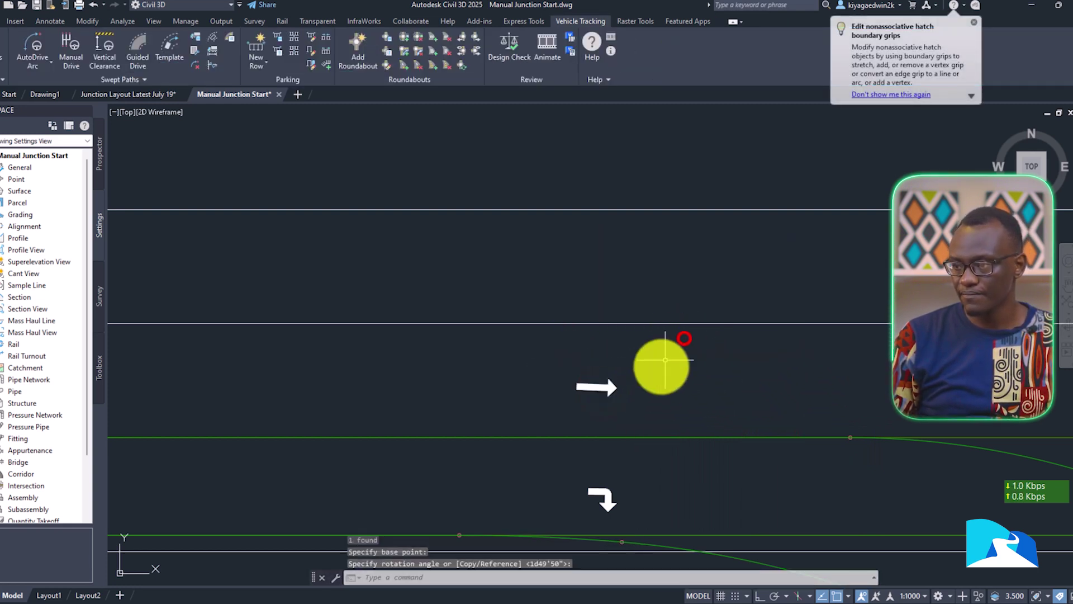
# Step: Examine the junction's horizontal approaches, the two lane arrows and the turning curves into the vertical road
pyautogui.scroll(-5, 658, 382)
pyautogui.moveTo(657, 377); pyautogui.dragTo(618, 331, button='middle')
pyautogui.moveTo(844, 412)
pyautogui.mouseDown(button='middle')
pyautogui.moveTo(773, 414)
pyautogui.moveTo(592, 386)
pyautogui.mouseUp(button='middle')
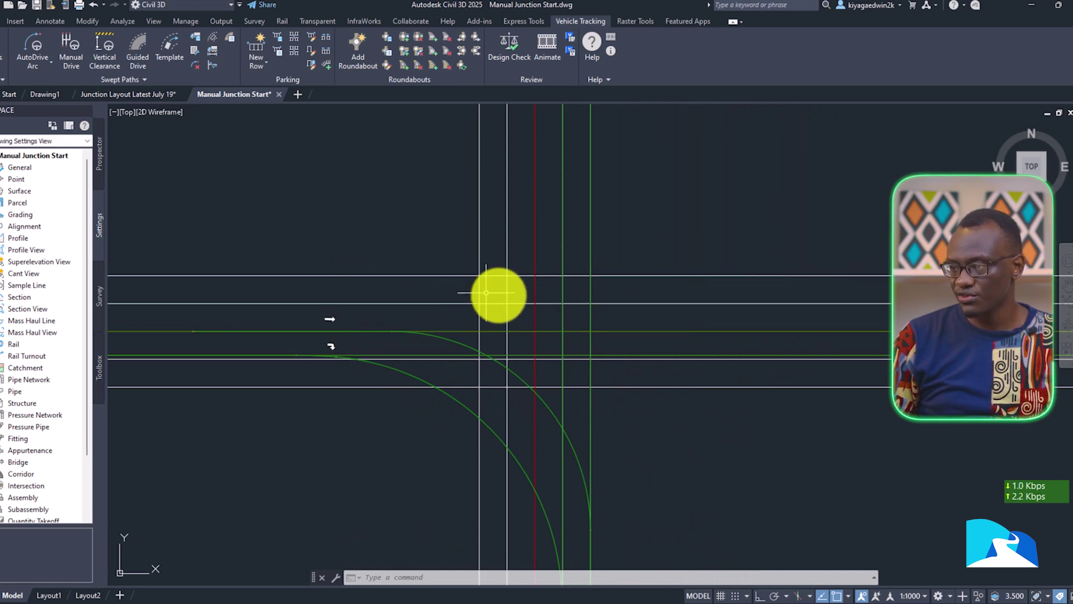
pyautogui.scroll(-5, 522, 340)
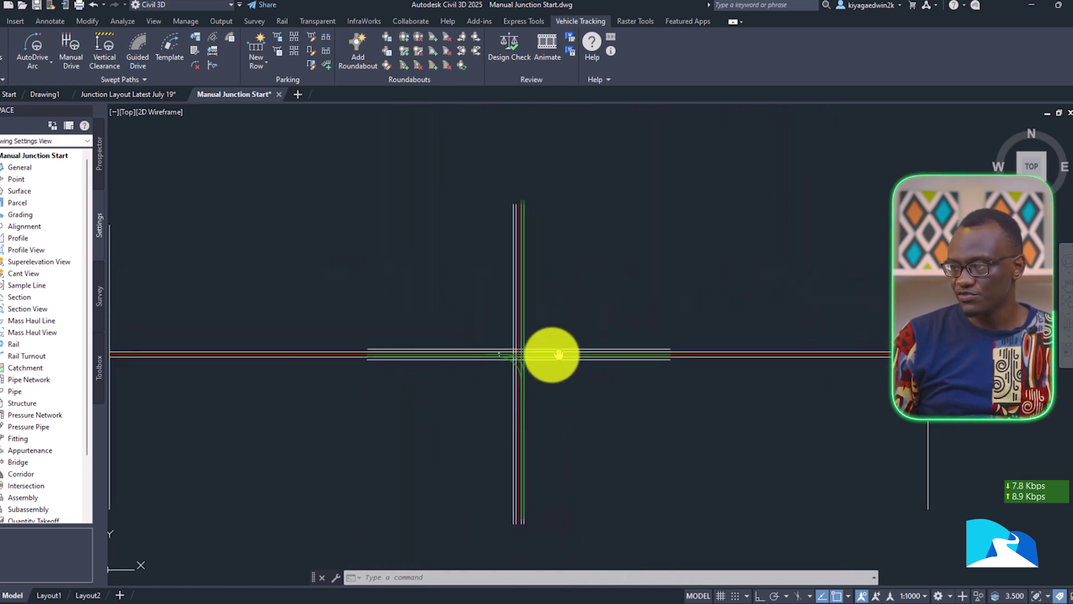
pyautogui.scroll(5, 595, 358)
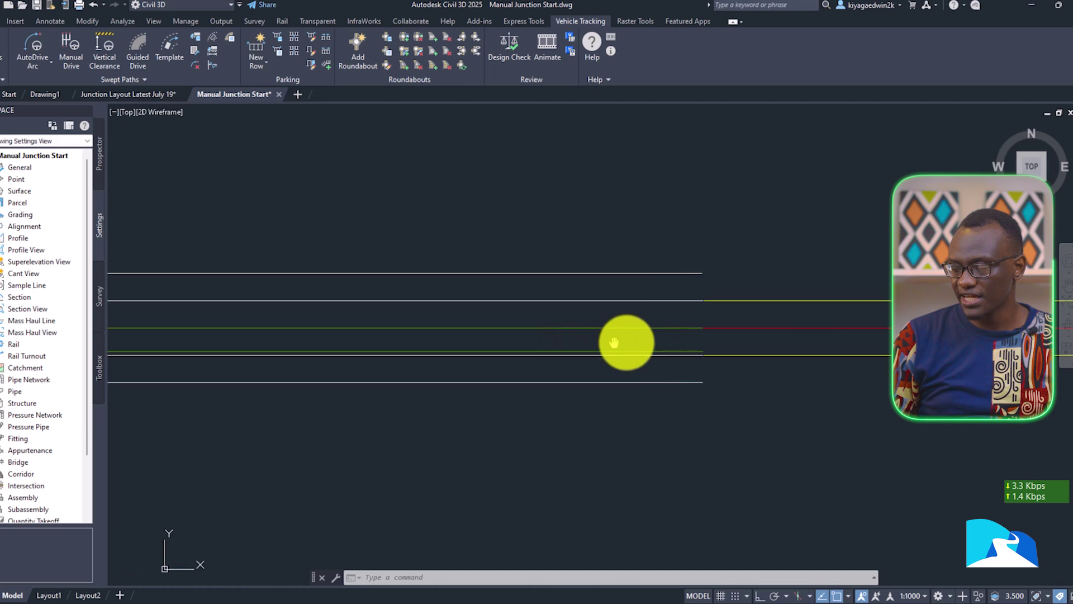
pyautogui.scroll(-3, 793, 341)
pyautogui.scroll(3, 597, 367)
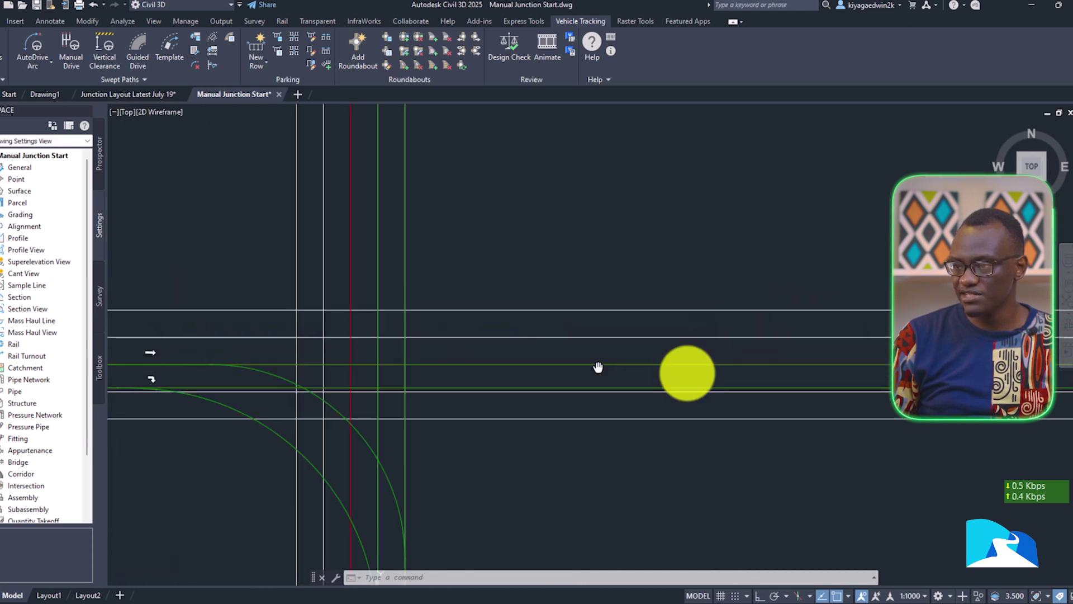
pyautogui.moveTo(370, 377); pyautogui.dragTo(814, 421, button='middle')
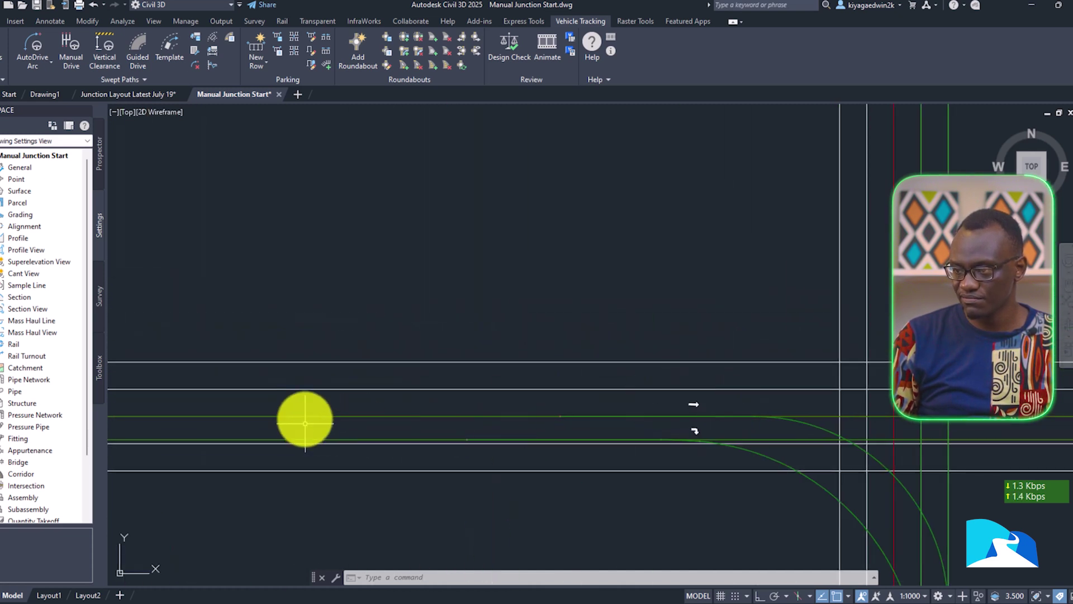
pyautogui.moveTo(690, 451); pyautogui.dragTo(440, 411, button='middle')
pyautogui.scroll(4, 504, 396)
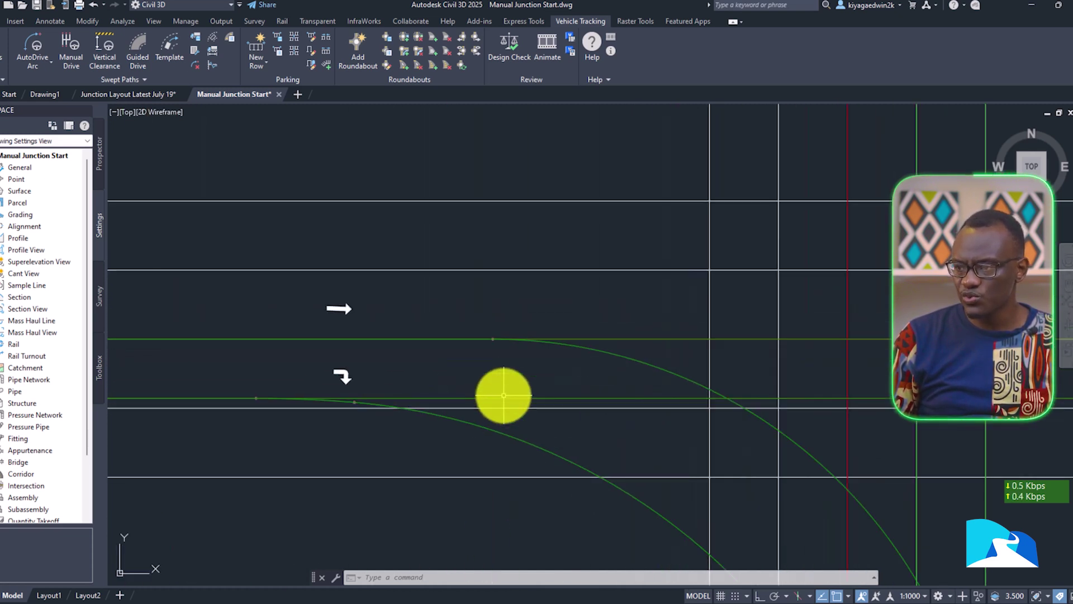
pyautogui.scroll(-4, 503, 392)
pyautogui.moveTo(571, 419); pyautogui.dragTo(537, 244, button='middle')
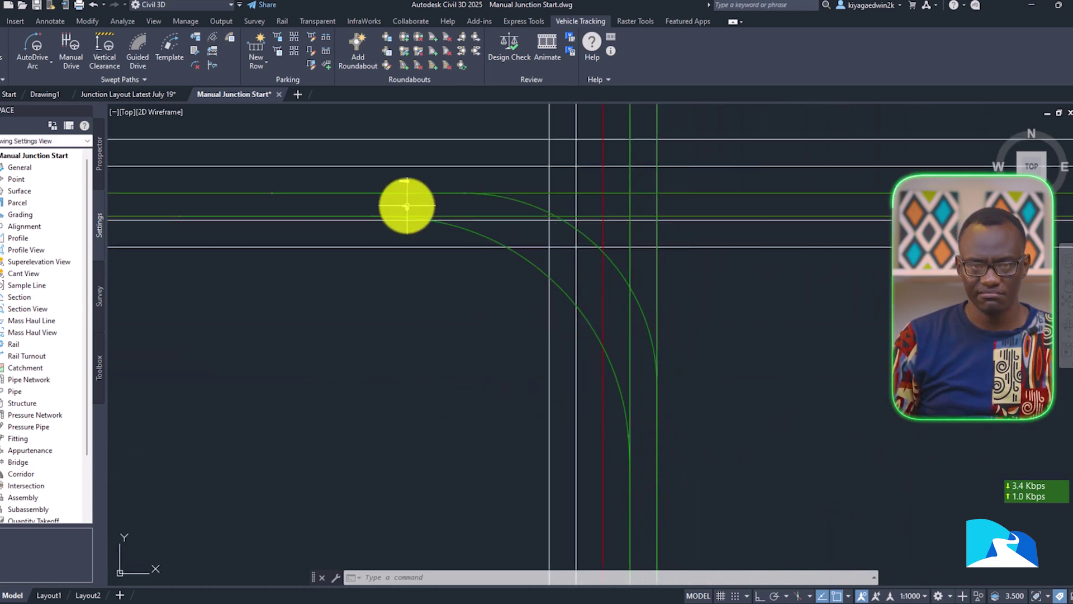
pyautogui.scroll(5, 469, 254)
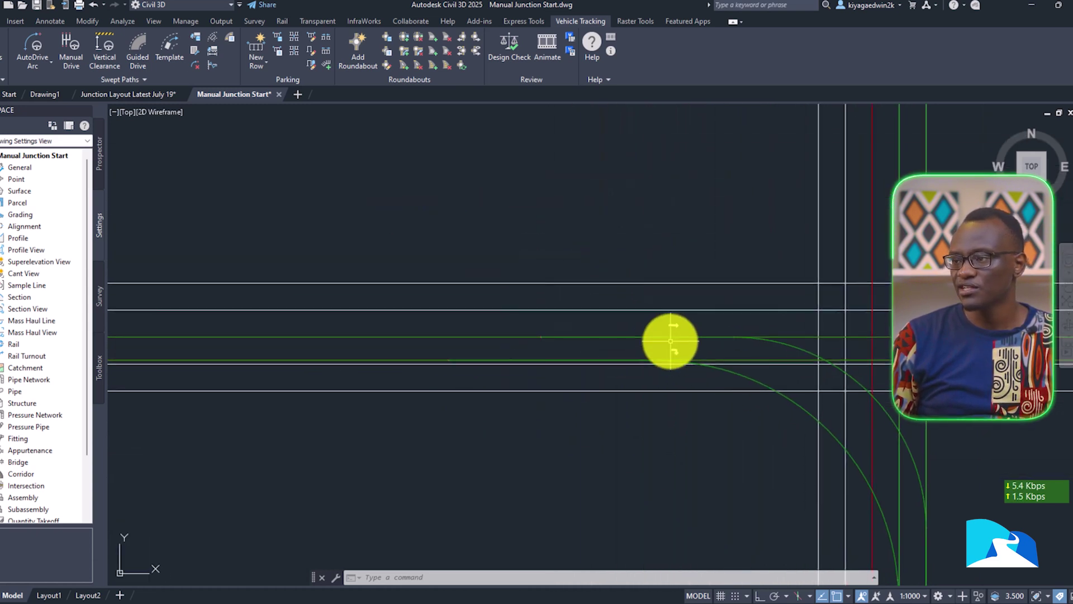
pyautogui.scroll(-2, 671, 341)
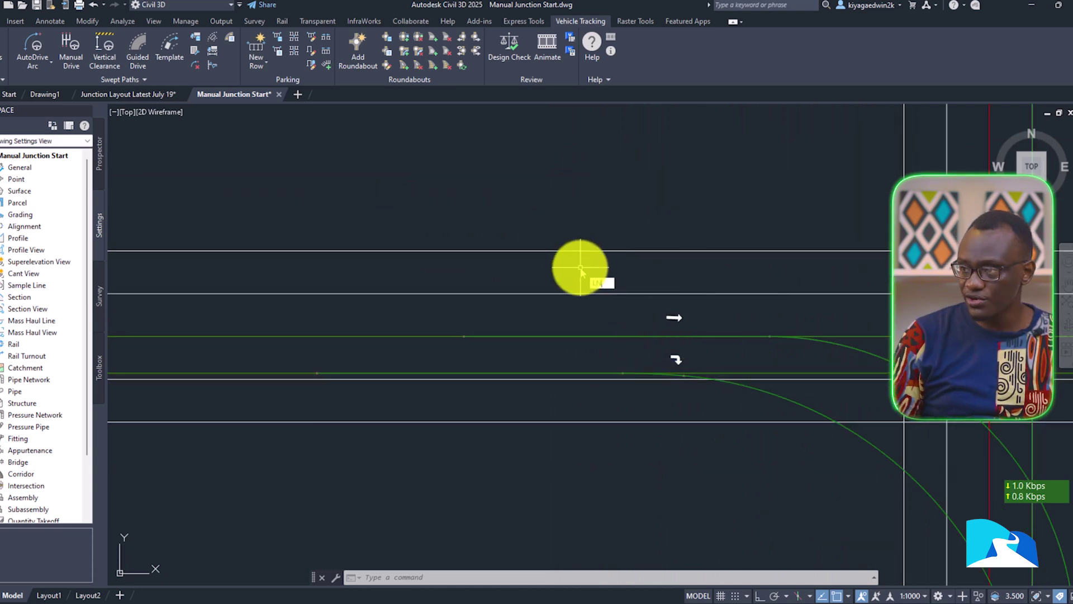
# Step: Draw a line perpendicular to the northernmost road edge, crossing the horizontal road just west of the arrows and extending past its southern edge
pyautogui.press('Escape')
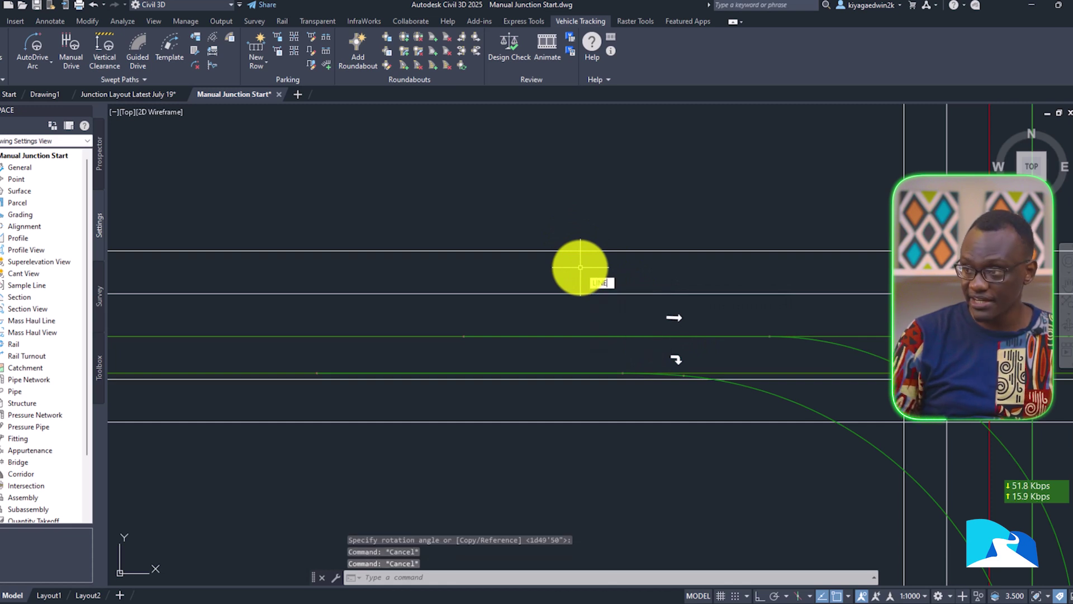
pyautogui.press('Return')
pyautogui.keyDown('shift'); pyautogui.rightClick(581, 267); pyautogui.keyUp('shift')
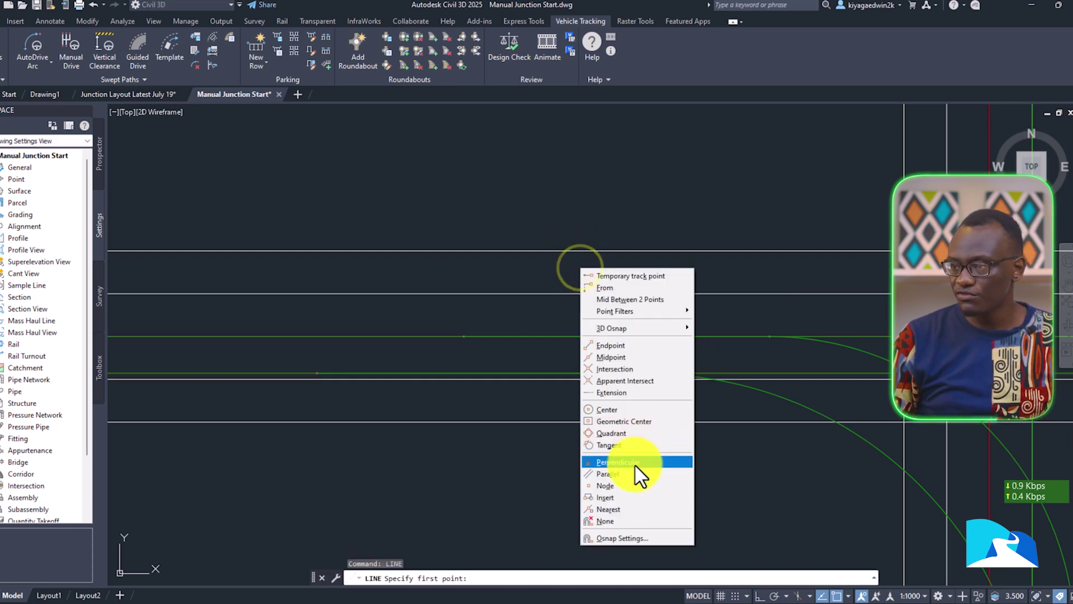
pyautogui.click(615, 462)
pyautogui.click(636, 247)
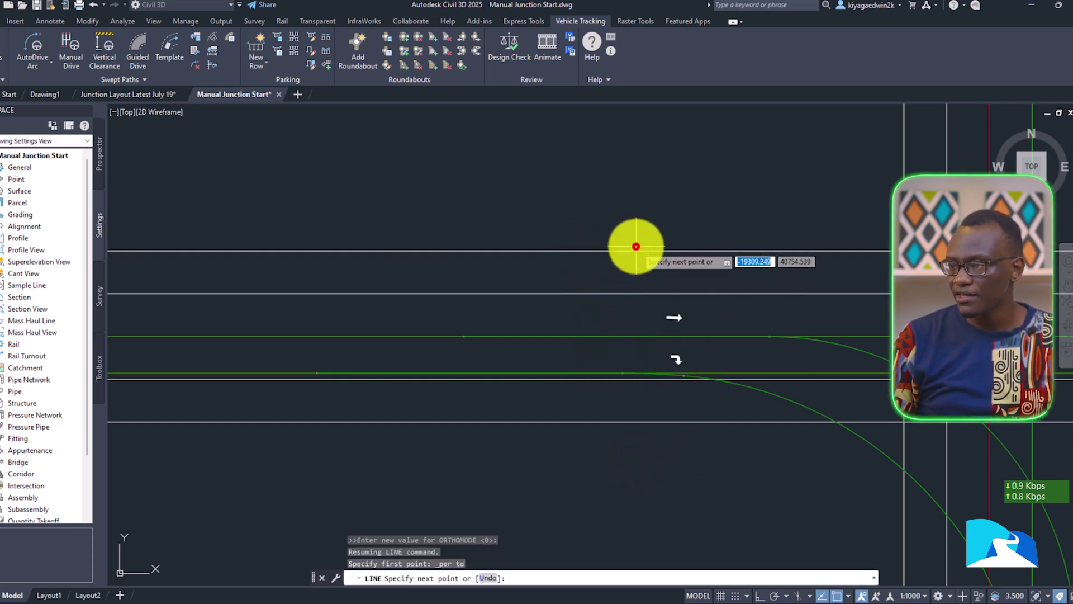
pyautogui.click(622, 485)
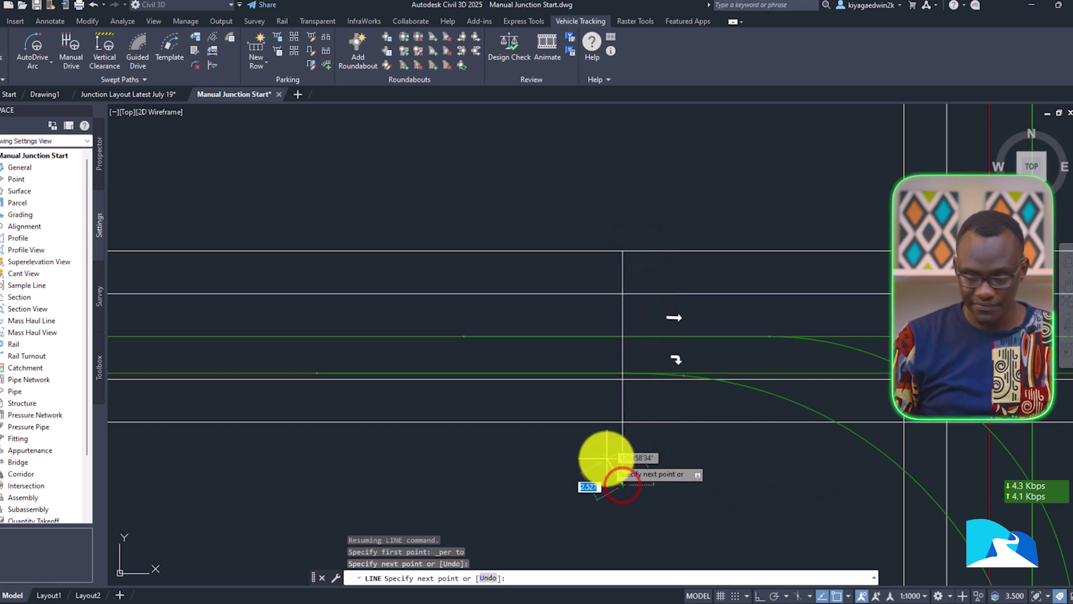
pyautogui.press('Escape')
# Step: Examine the junction between the line crossing the horizontal road, the turning curves and the vertical road's southern approach
pyautogui.scroll(-3, 669, 376)
pyautogui.moveTo(669, 376); pyautogui.dragTo(682, 331, button='middle')
pyautogui.scroll(4, 643, 335)
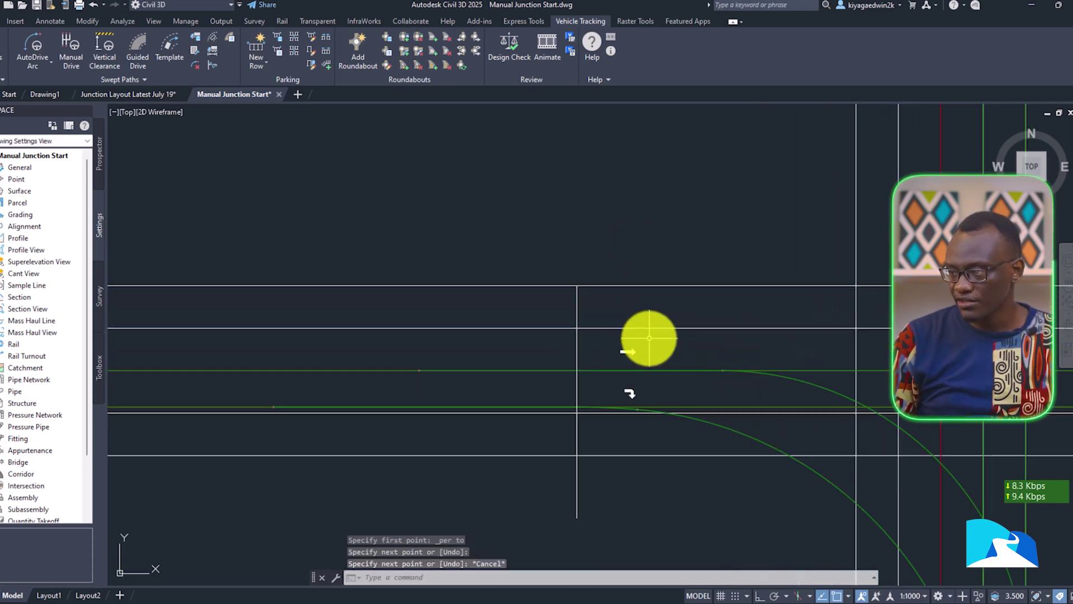
pyautogui.moveTo(762, 412); pyautogui.dragTo(672, 286, button='middle')
pyautogui.scroll(-4, 672, 286)
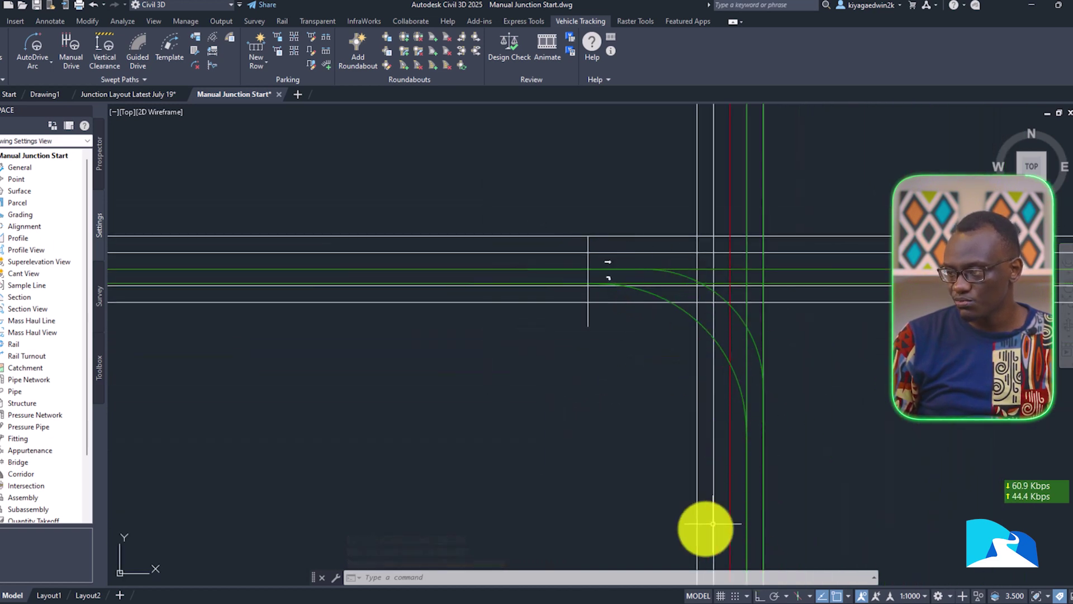
pyautogui.scroll(4, 628, 287)
pyautogui.moveTo(811, 383)
pyautogui.mouseDown(button='middle')
pyautogui.moveTo(856, 375)
pyautogui.moveTo(636, 415)
pyautogui.mouseUp(button='middle')
pyautogui.scroll(-3, 635, 415)
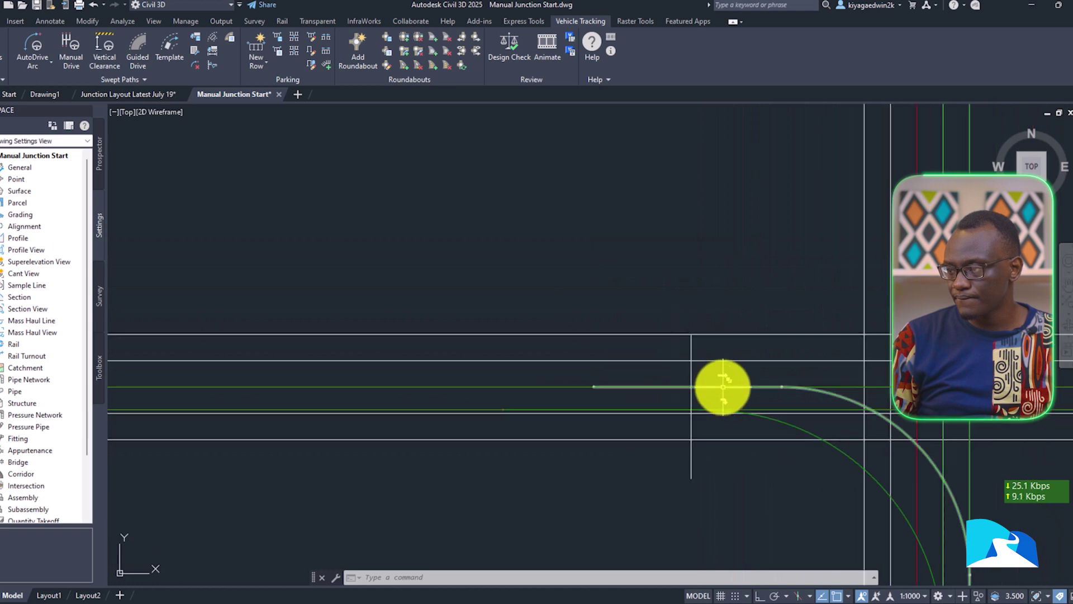
pyautogui.scroll(2, 853, 382)
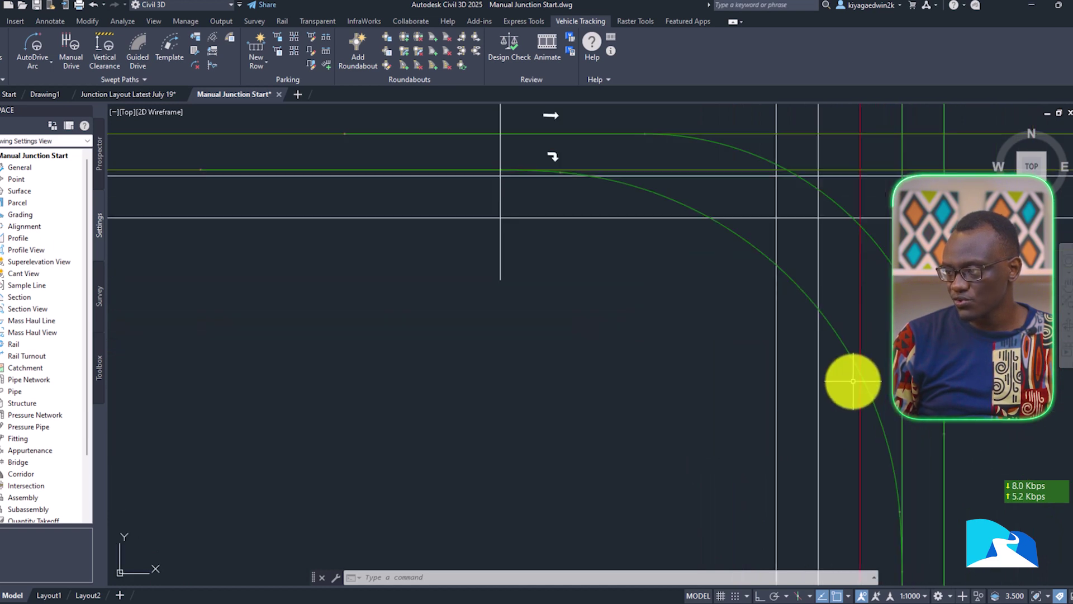
pyautogui.press('Return')
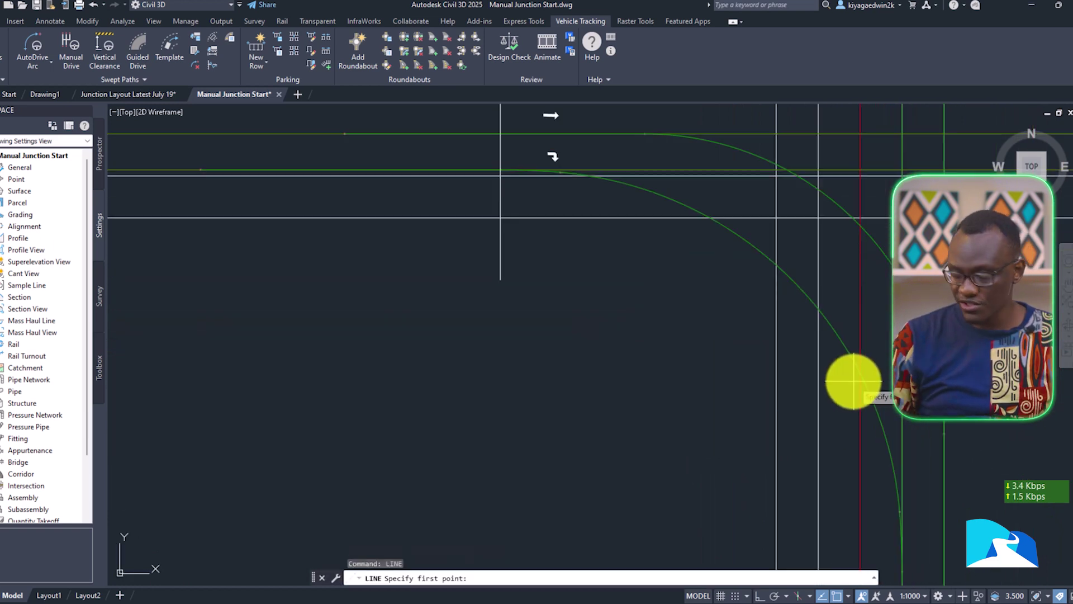
pyautogui.keyDown('shift'); pyautogui.rightClick(850, 382); pyautogui.keyUp('shift')
pyautogui.click(866, 304)
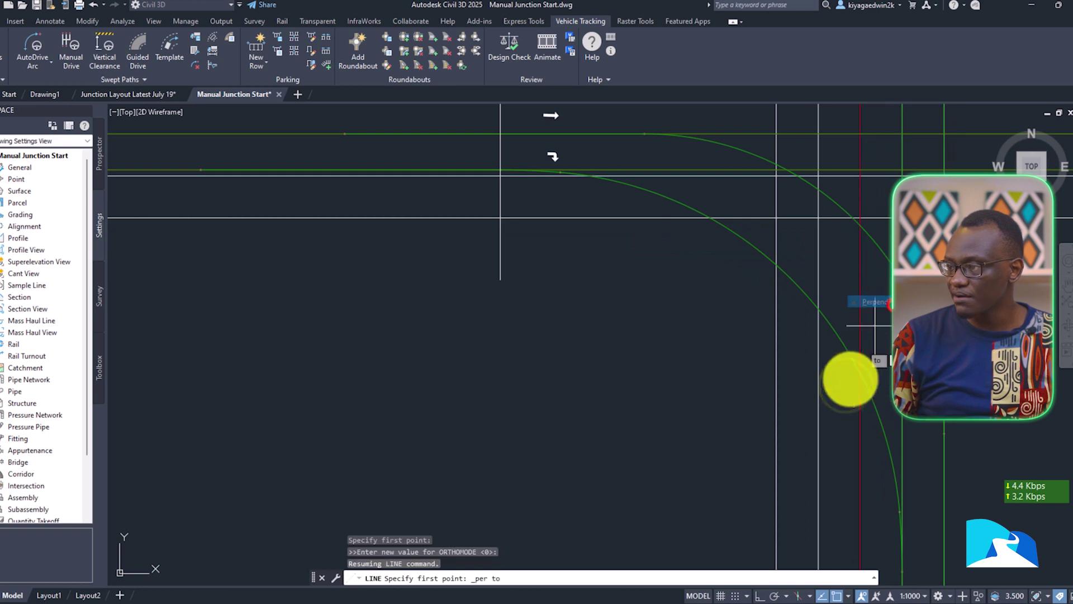
pyautogui.click(776, 389)
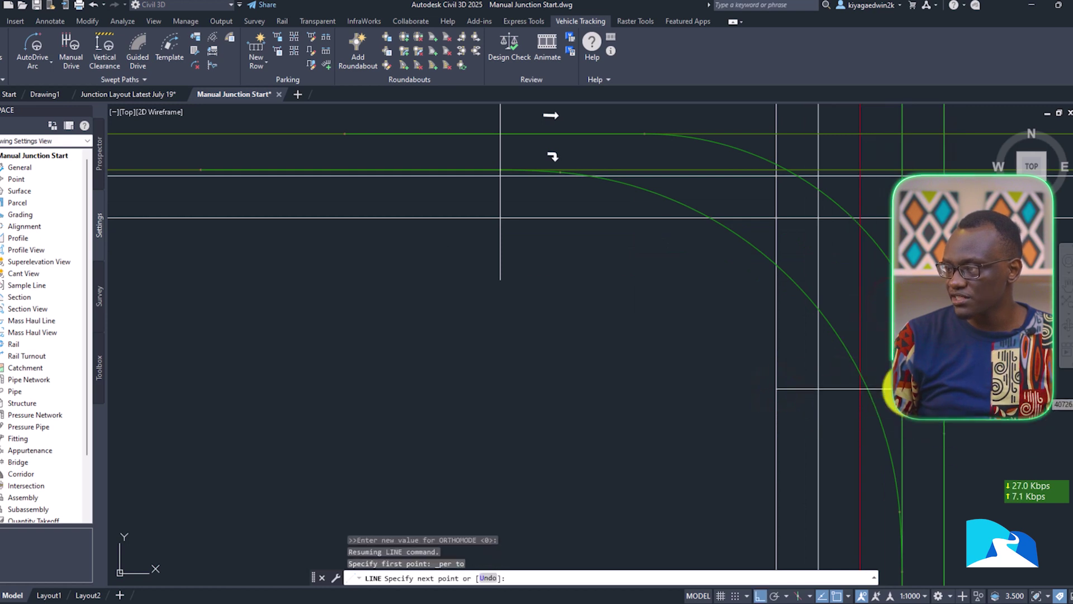
pyautogui.press('Escape')
# Step: Draw a line perpendicular to the vertical road's westernmost edge, south of the horizontal road, extending east past the outer green line with object snap off
pyautogui.write('LINE')
pyautogui.press('Return')
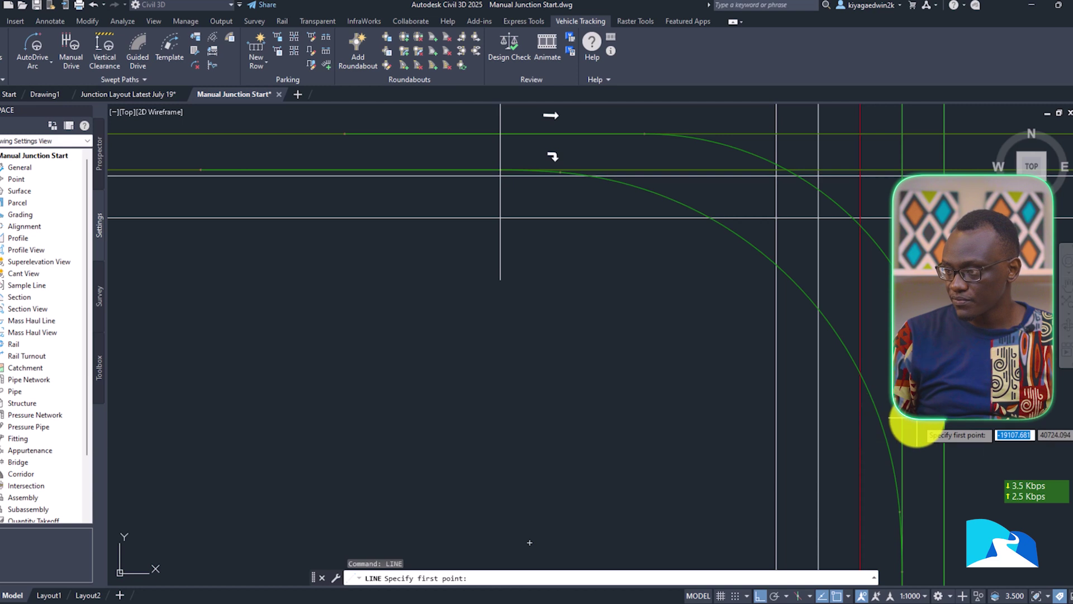
pyautogui.scroll(4, 796, 395)
pyautogui.keyDown('shift'); pyautogui.rightClick(790, 392); pyautogui.keyUp('shift')
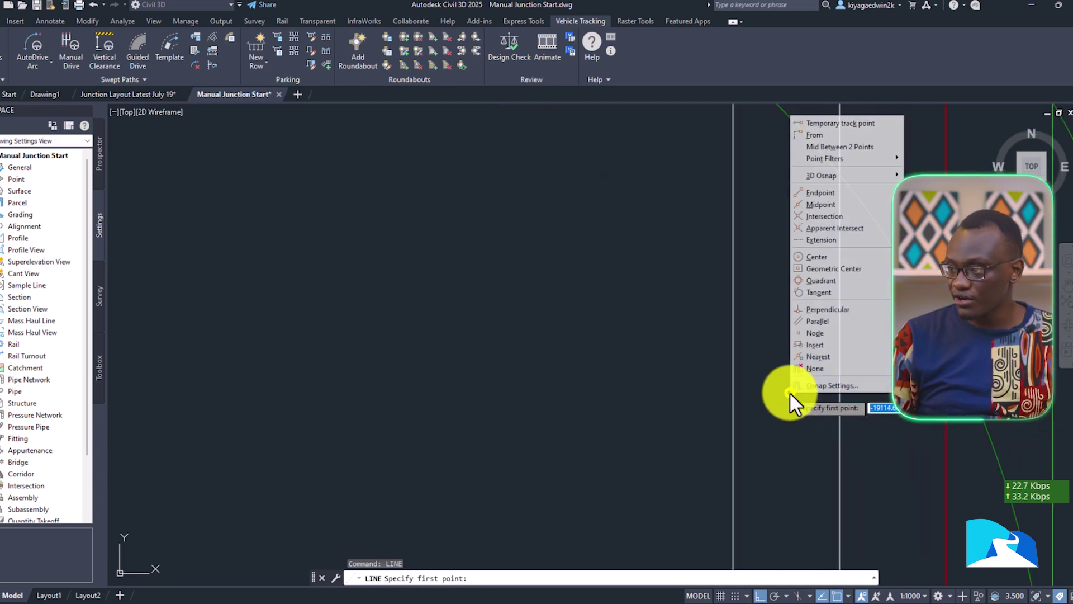
pyautogui.click(820, 308)
pyautogui.scroll(-4, 735, 370)
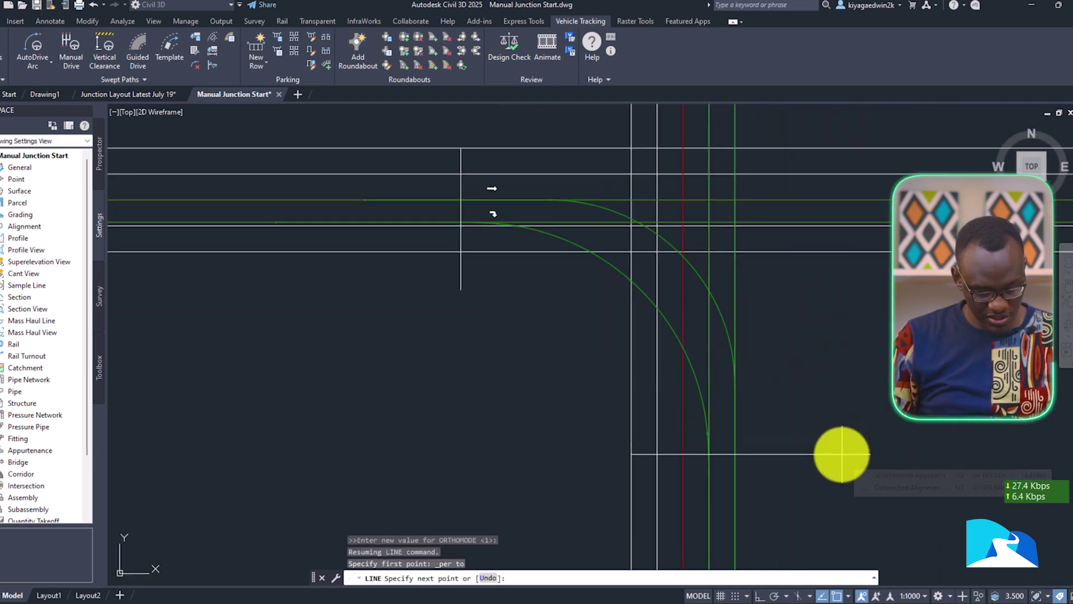
pyautogui.press('F3')
pyautogui.scroll(2, 786, 385)
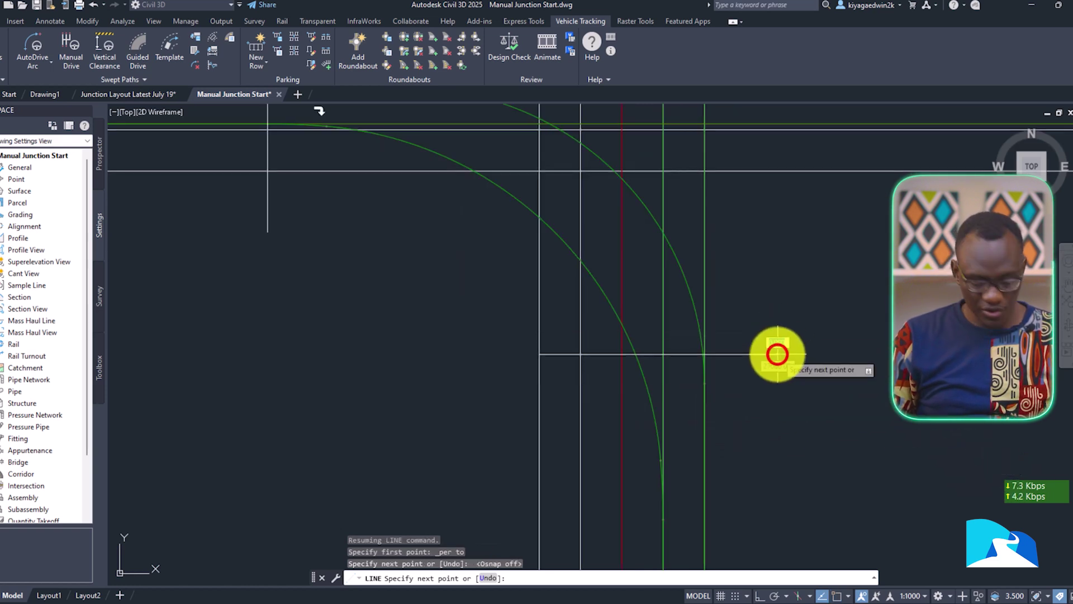
pyautogui.press('Escape')
# Step: Trim the line across the vertical road at the red centreline, removing the part east of it
pyautogui.scroll(3, 671, 358)
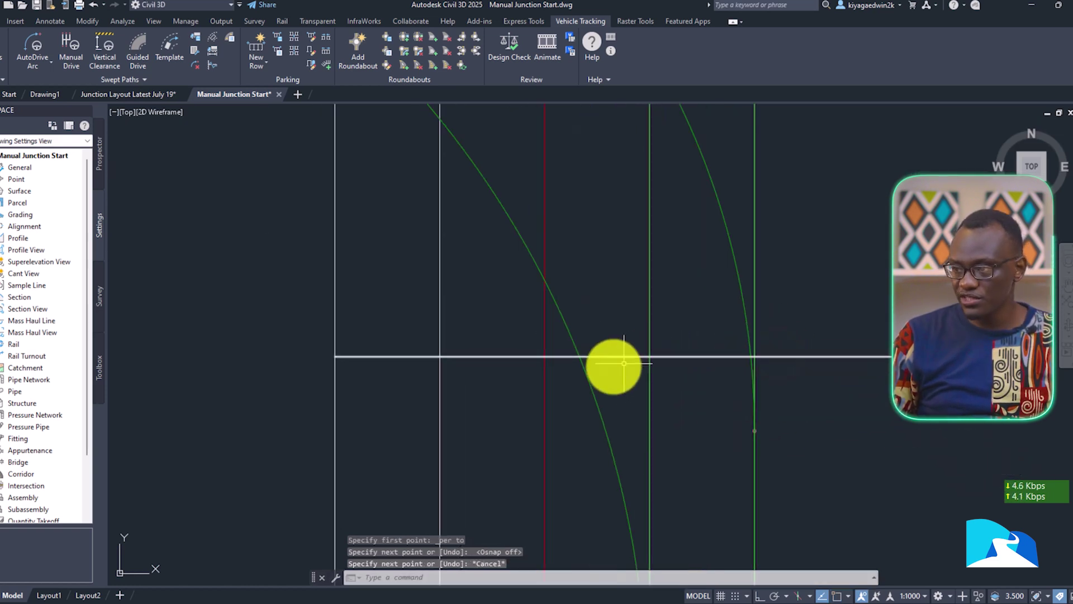
pyautogui.click(545, 400)
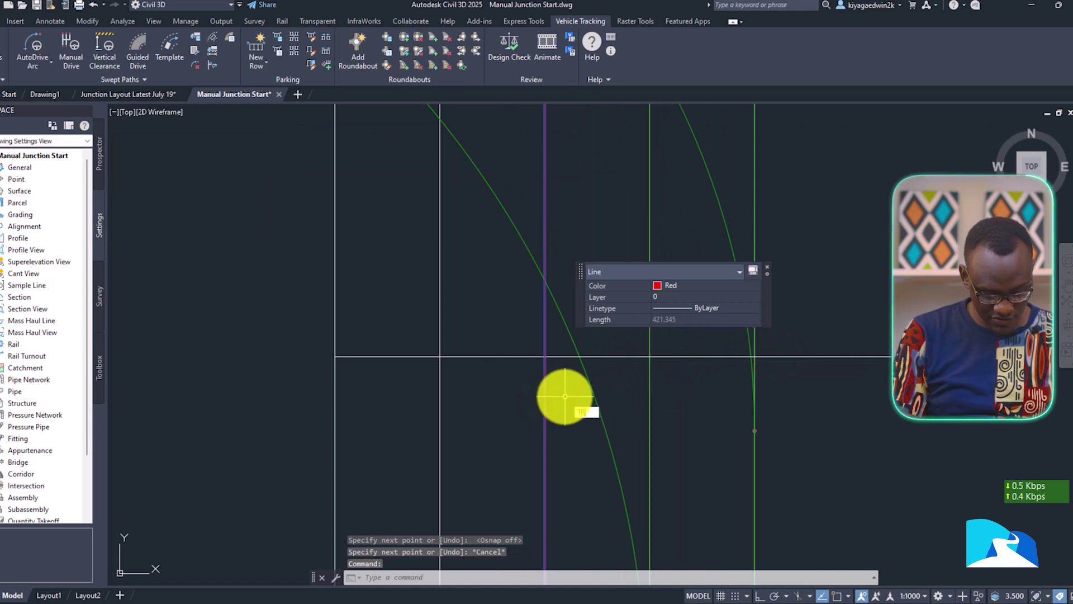
pyautogui.write('tr')
pyautogui.press('Return')
pyautogui.moveTo(560, 362); pyautogui.dragTo(563, 354)
pyautogui.press('Escape')
# Step: Trim the line across the horizontal road at the white line just south of the turn arrow, removing the part below it
pyautogui.scroll(-5, 568, 384)
pyautogui.moveTo(568, 383)
pyautogui.mouseDown(button='middle')
pyautogui.moveTo(547, 366)
pyautogui.moveTo(505, 371)
pyautogui.mouseUp(button='middle')
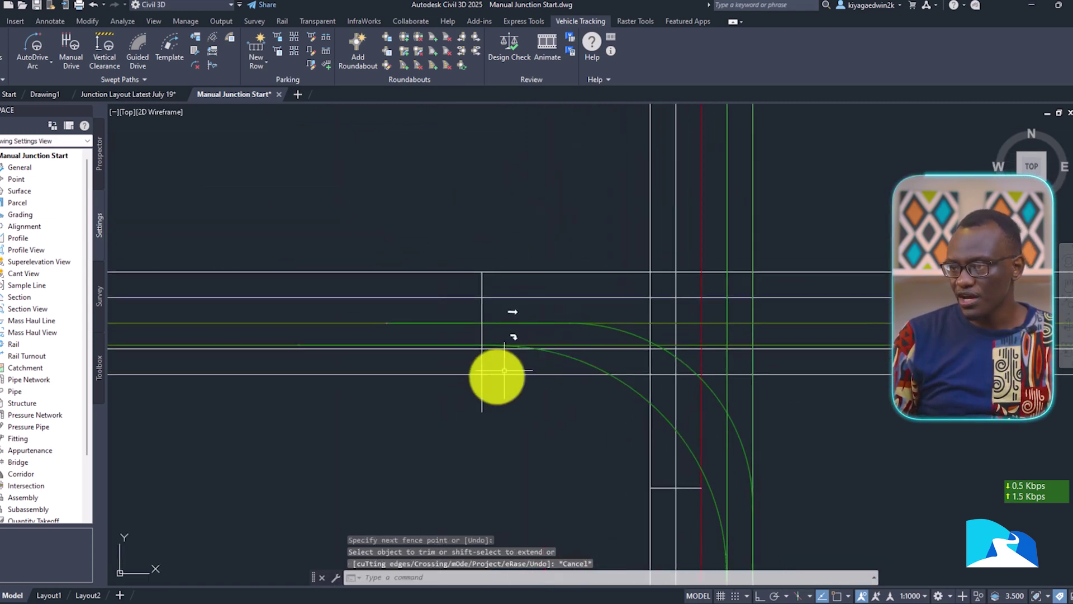
pyautogui.scroll(4, 481, 342)
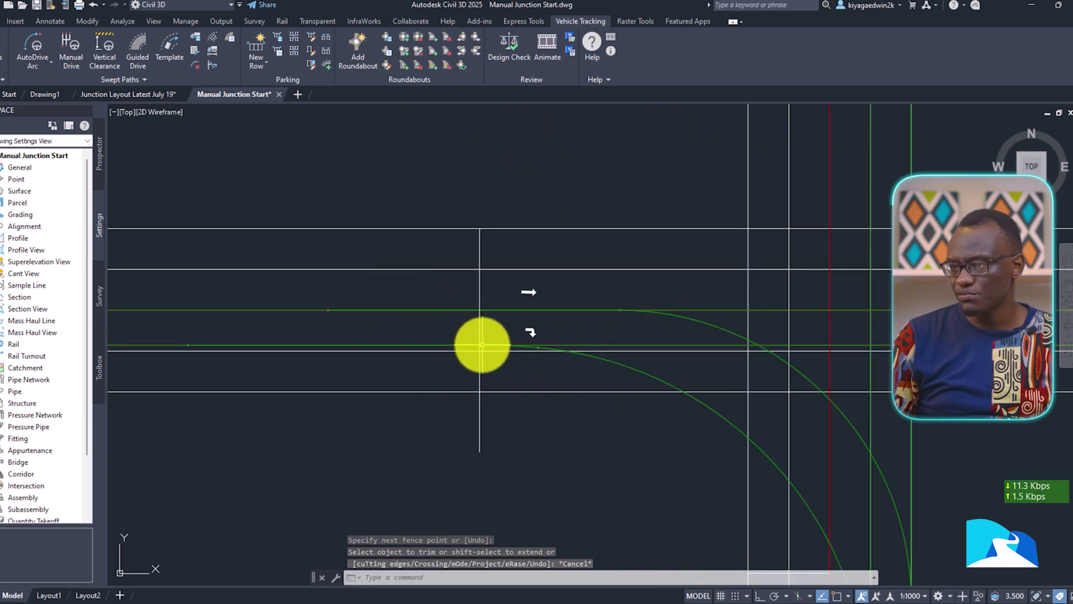
pyautogui.click(492, 346)
pyautogui.write('tr')
pyautogui.press('Return')
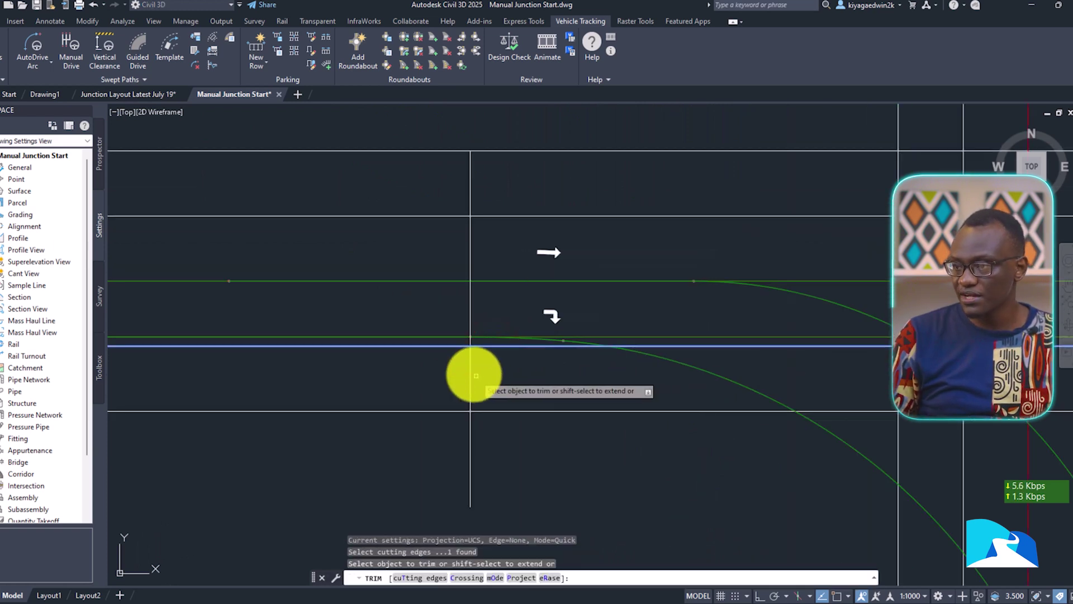
pyautogui.click(476, 376)
pyautogui.press('Escape')
pyautogui.press('Escape')
pyautogui.scroll(-5, 478, 372)
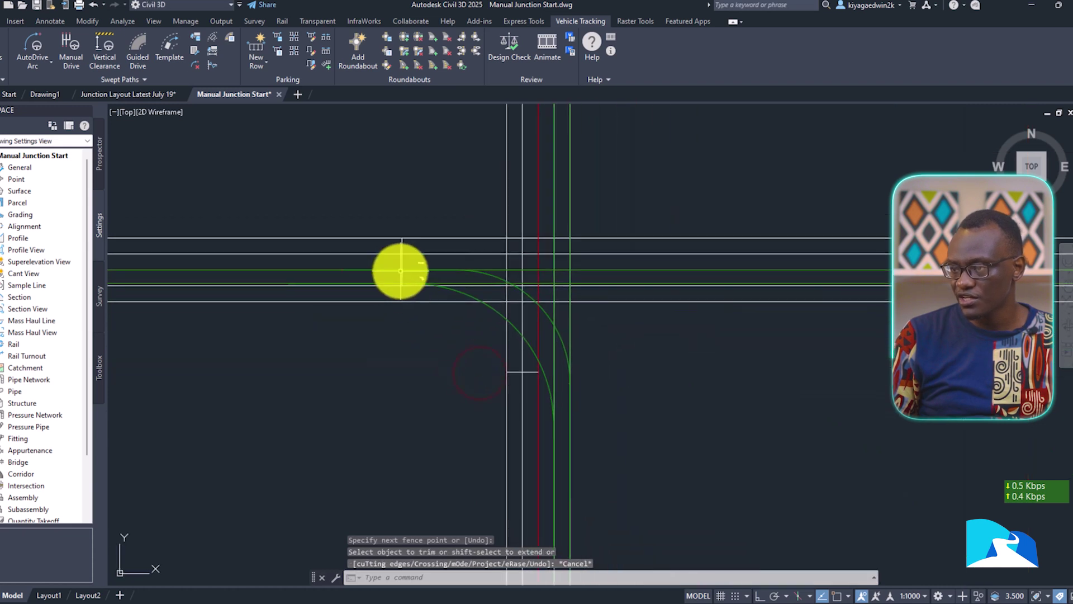
# Step: Move the turn arrow and the straight arrow together to the west side of the line crossing the horizontal road
pyautogui.scroll(4, 568, 386)
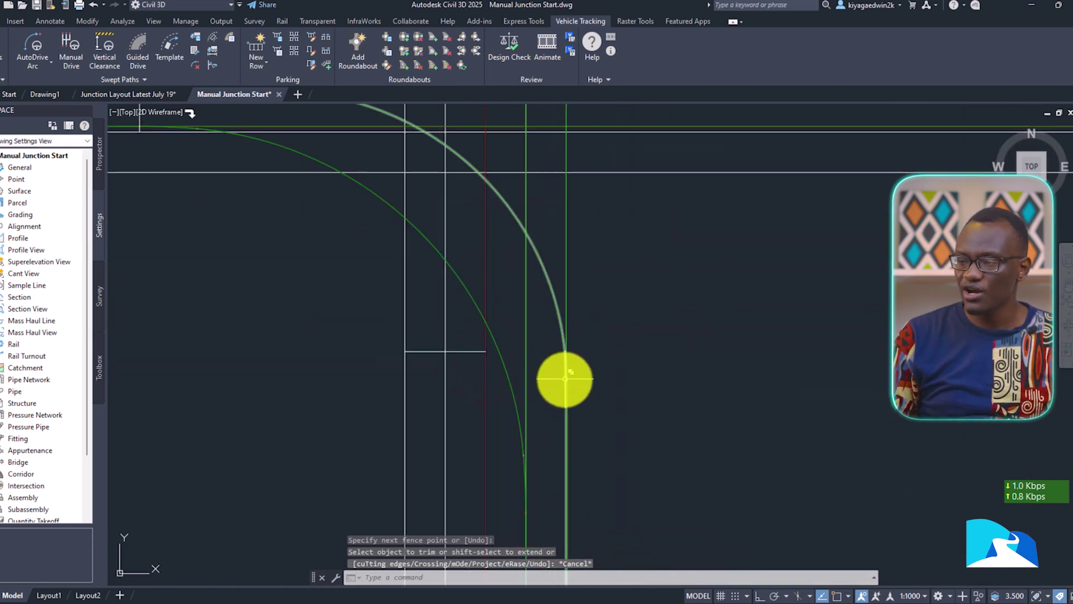
pyautogui.moveTo(505, 388); pyautogui.dragTo(594, 460, button='middle')
pyautogui.moveTo(340, 268); pyautogui.dragTo(501, 326, button='middle')
pyautogui.moveTo(406, 289)
pyautogui.mouseDown(button='middle')
pyautogui.moveTo(438, 278)
pyautogui.moveTo(575, 360)
pyautogui.mouseUp(button='middle')
pyautogui.scroll(4, 607, 369)
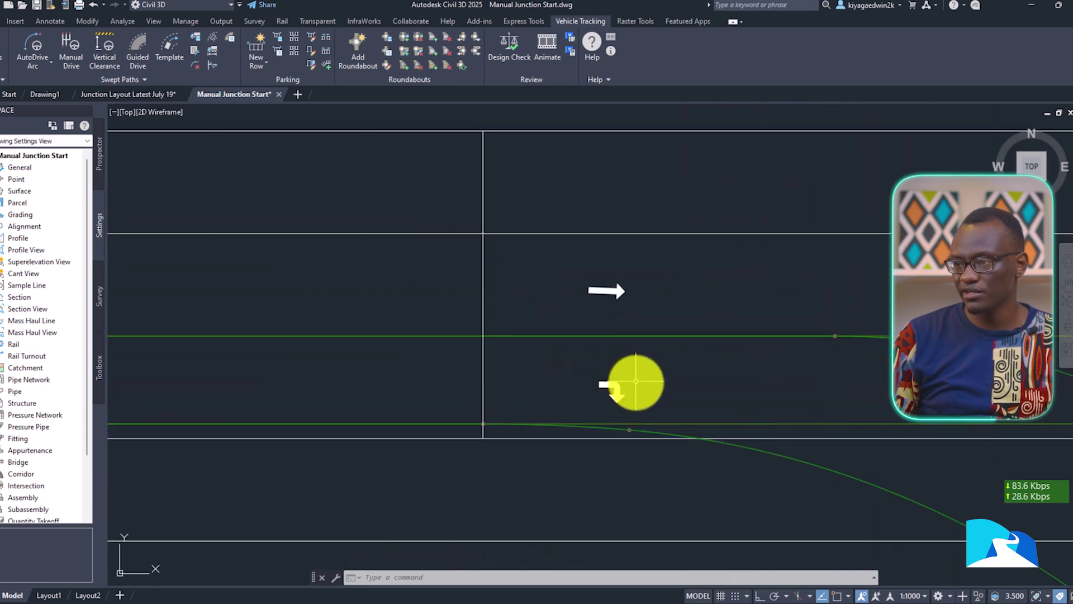
pyautogui.click(642, 397)
pyautogui.click(576, 364)
pyautogui.moveTo(567, 291); pyautogui.dragTo(474, 314, button='middle')
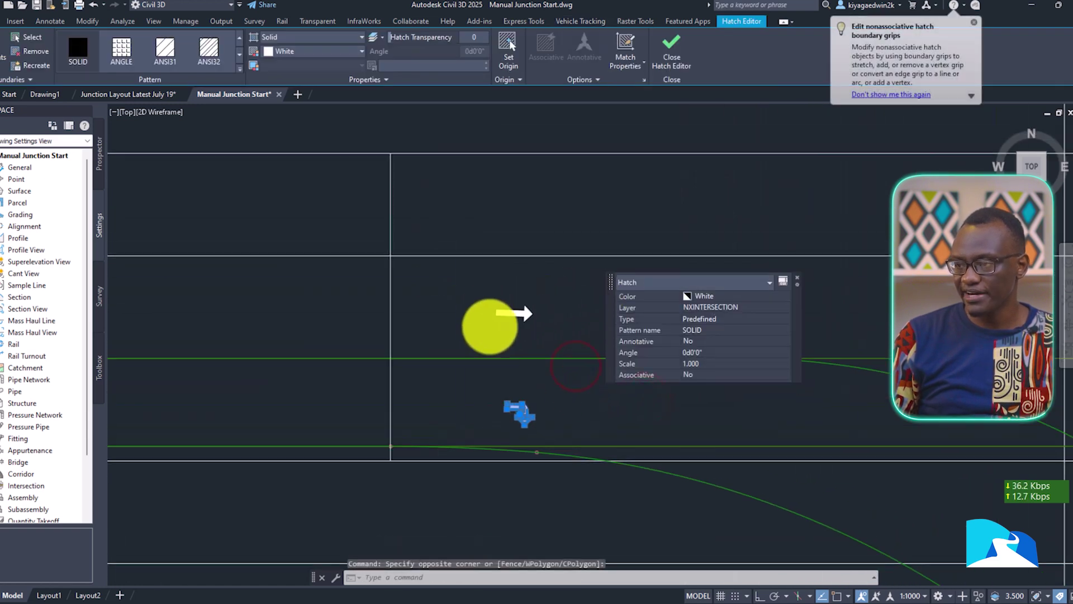
pyautogui.click(560, 353)
pyautogui.click(486, 287)
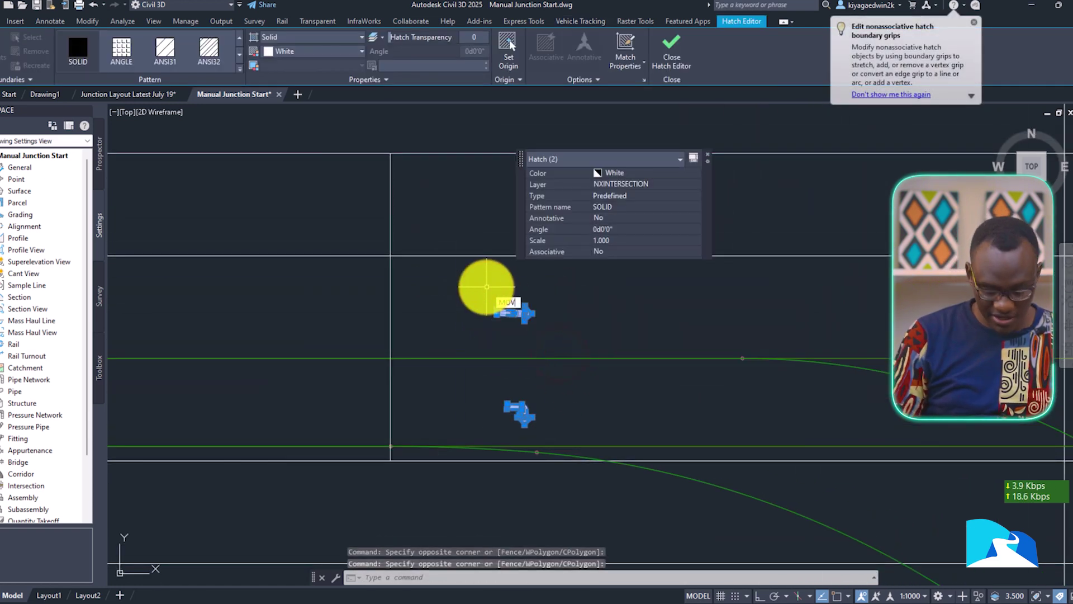
pyautogui.write('MOV')
pyautogui.press('Return')
pyautogui.click(507, 303)
pyautogui.moveTo(283, 303); pyautogui.dragTo(452, 323, button='middle')
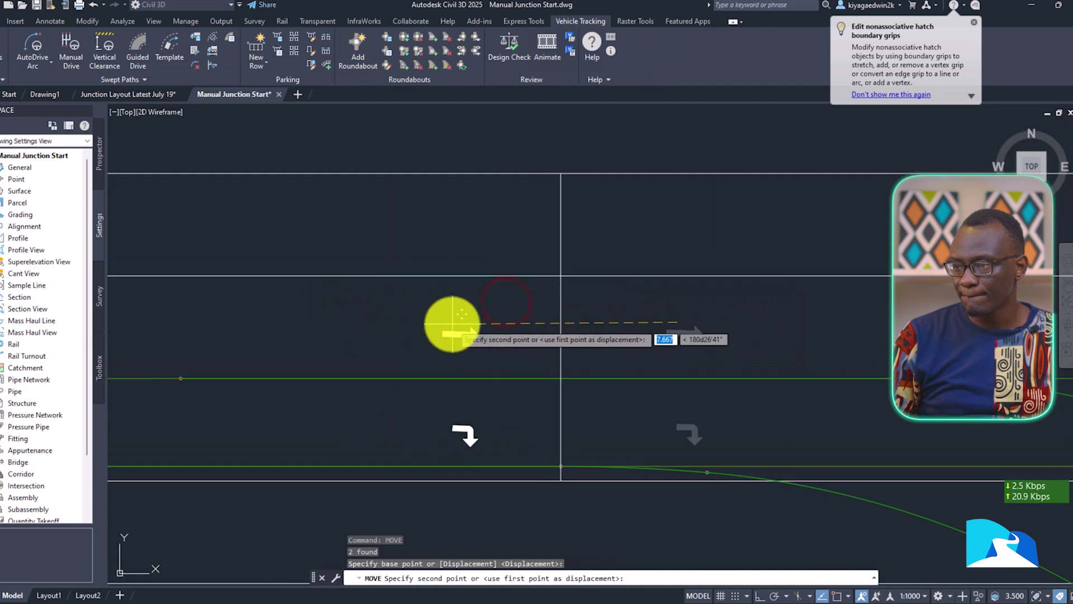
pyautogui.click(473, 315)
# Step: Copy the straight arrow north into the northernmost lane of the horizontal road
pyautogui.click(513, 343)
pyautogui.click(457, 309)
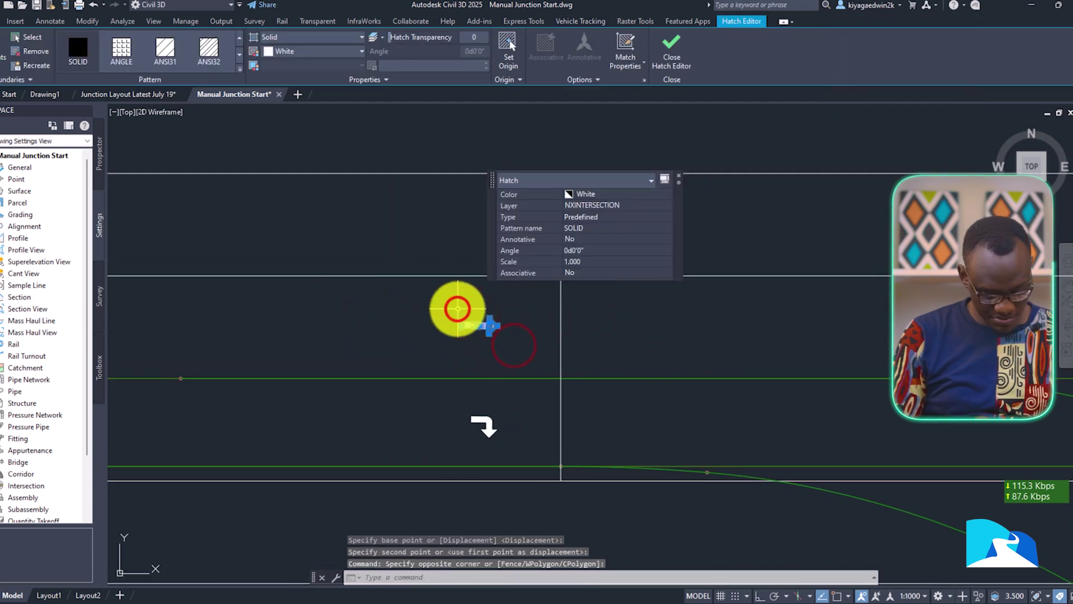
pyautogui.press('Return')
pyautogui.click(455, 309)
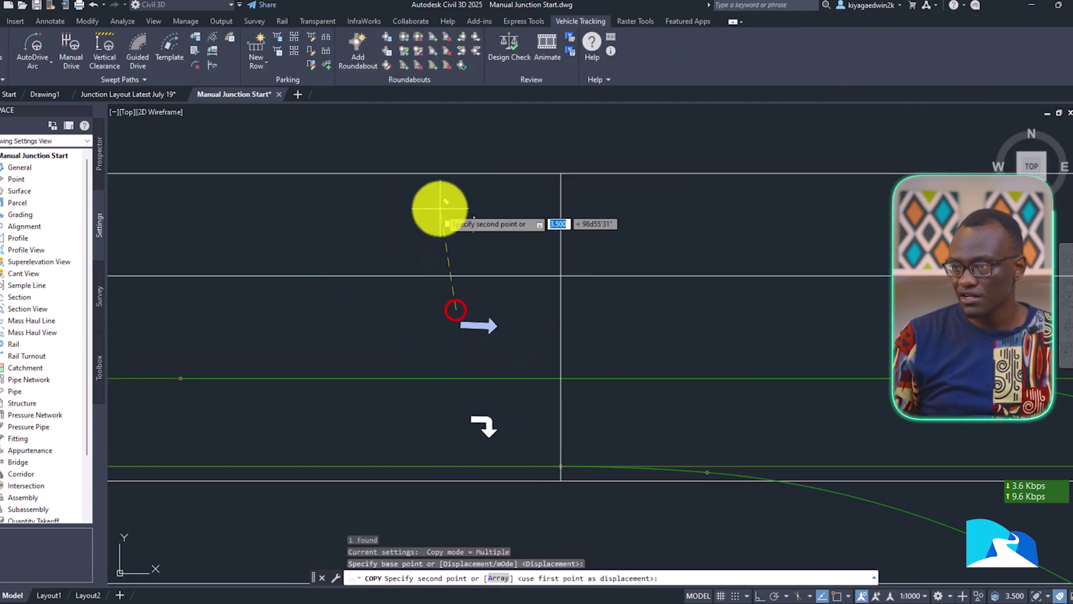
pyautogui.click(456, 207)
pyautogui.scroll(-4, 492, 300)
pyautogui.press('Escape')
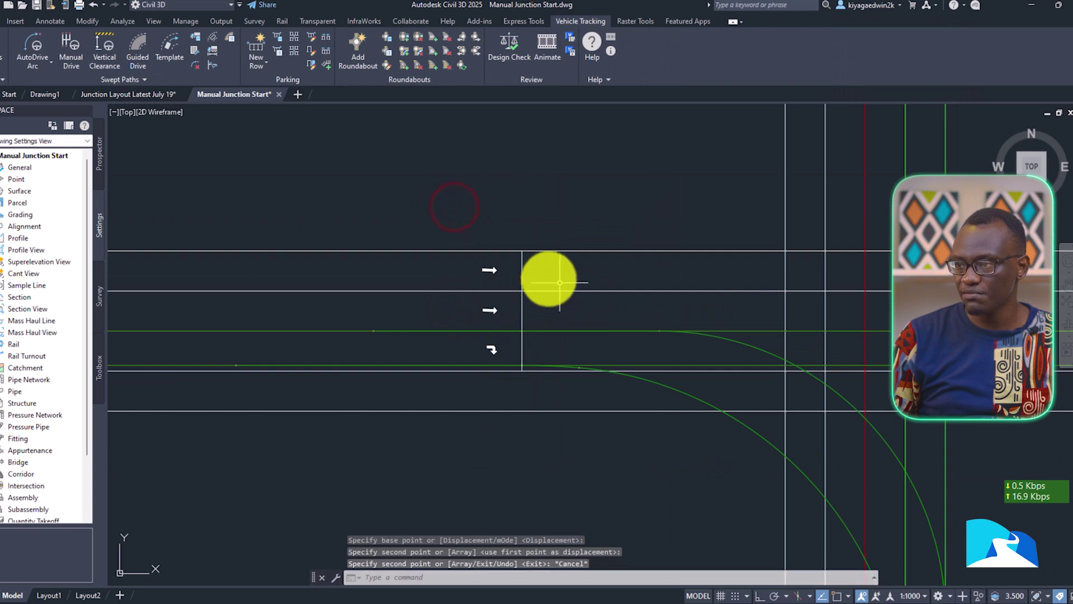
pyautogui.moveTo(551, 293); pyautogui.dragTo(575, 279, button='middle')
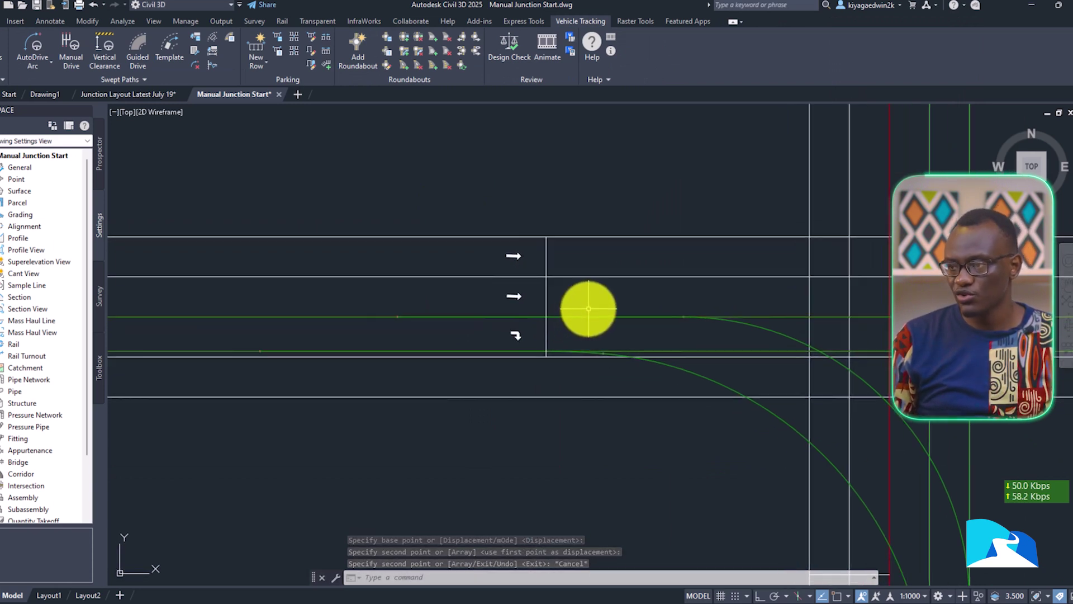
pyautogui.moveTo(563, 316)
pyautogui.mouseDown(button='middle')
pyautogui.moveTo(571, 352)
pyautogui.moveTo(583, 358)
pyautogui.mouseUp(button='middle')
pyautogui.write('c')
pyautogui.press('Return')
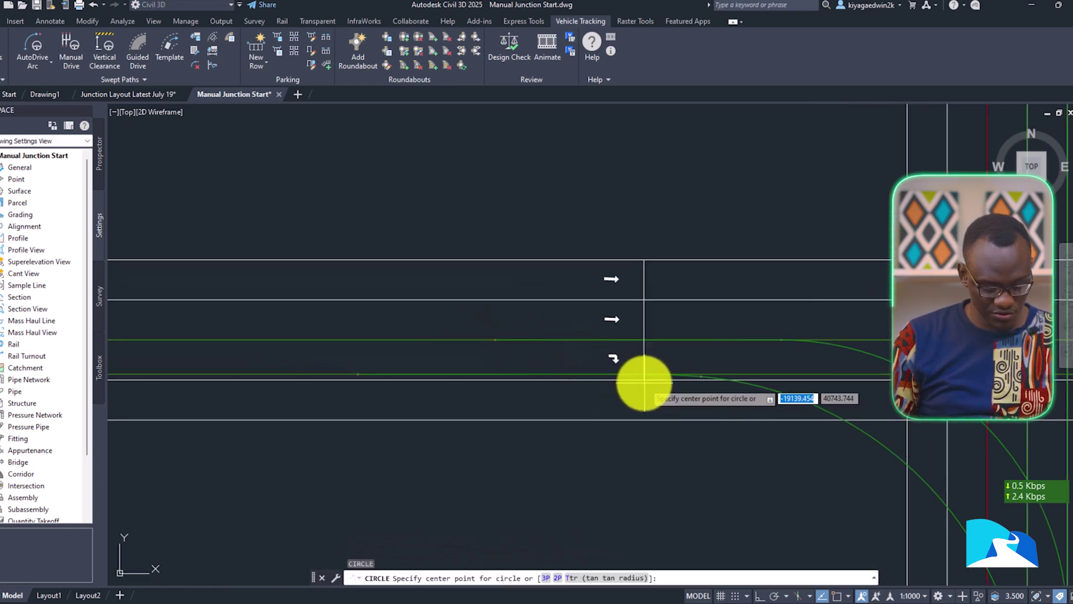
pyautogui.press('Escape')
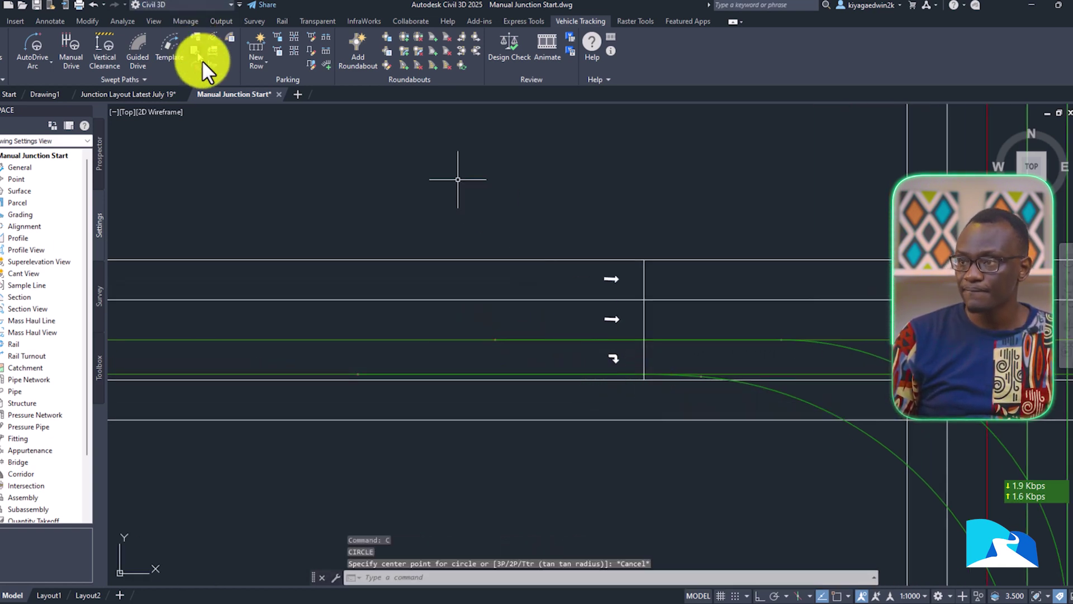
# Step: Switch to the Junction Layout Latest July 19 drawing and measure the turning lane's length from the median's nose back along the median with a temporary circle
pyautogui.click(155, 94)
pyautogui.scroll(-5, 560, 350)
pyautogui.scroll(3, 561, 350)
pyautogui.moveTo(561, 350); pyautogui.dragTo(673, 430, button='middle')
pyautogui.press('Return')
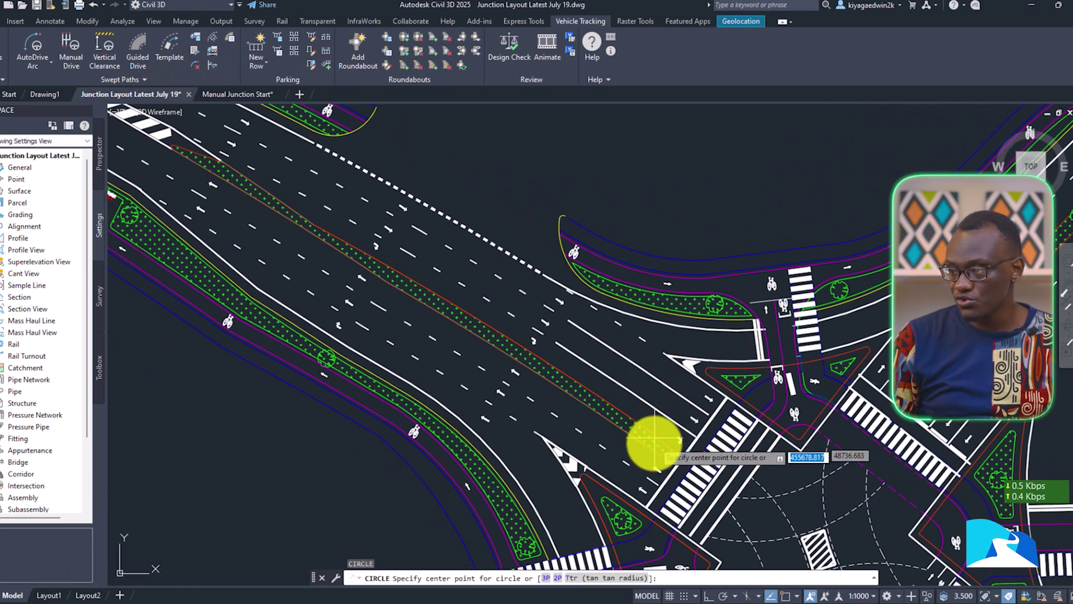
pyautogui.click(680, 455)
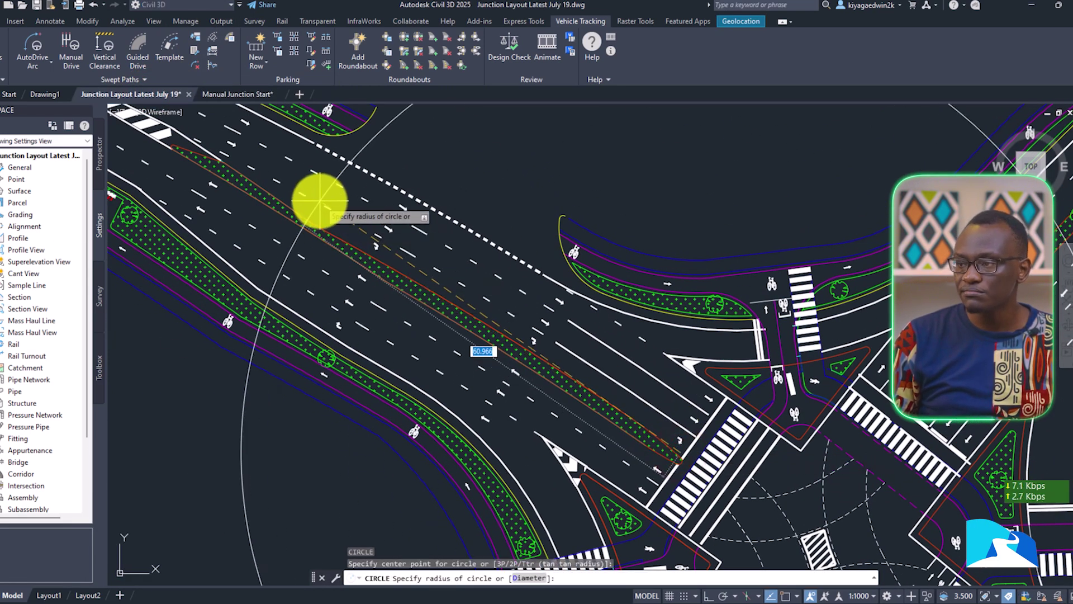
pyautogui.press('Escape')
# Step: Return to Manual Junction Start, turn object snap on and draw a circle of radius 60 centred on the southern end of the horizontal road's crossing line
pyautogui.click(226, 93)
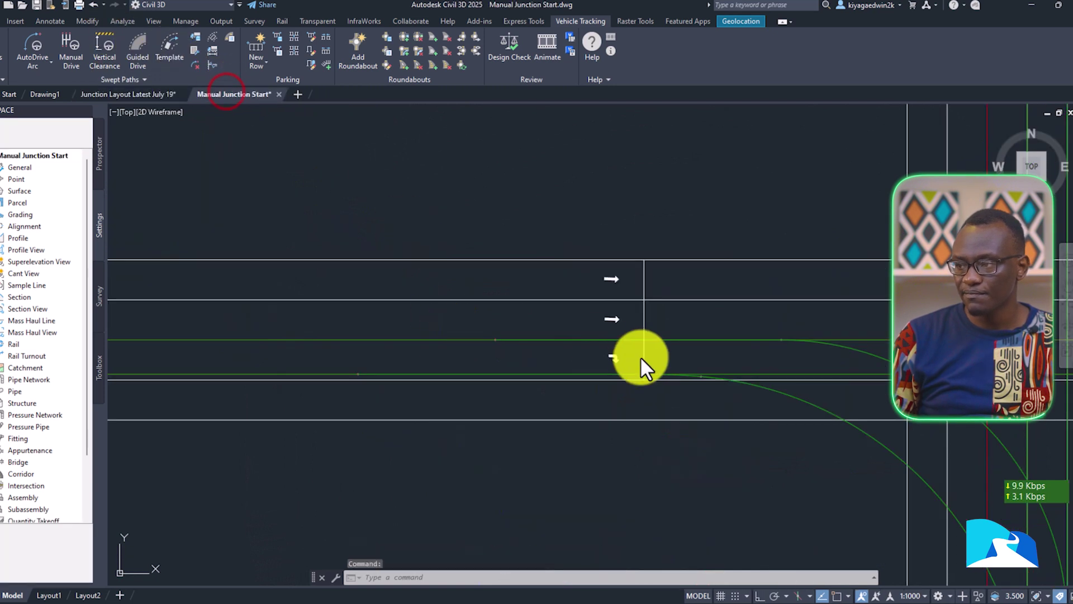
pyautogui.write('c')
pyautogui.press('Return')
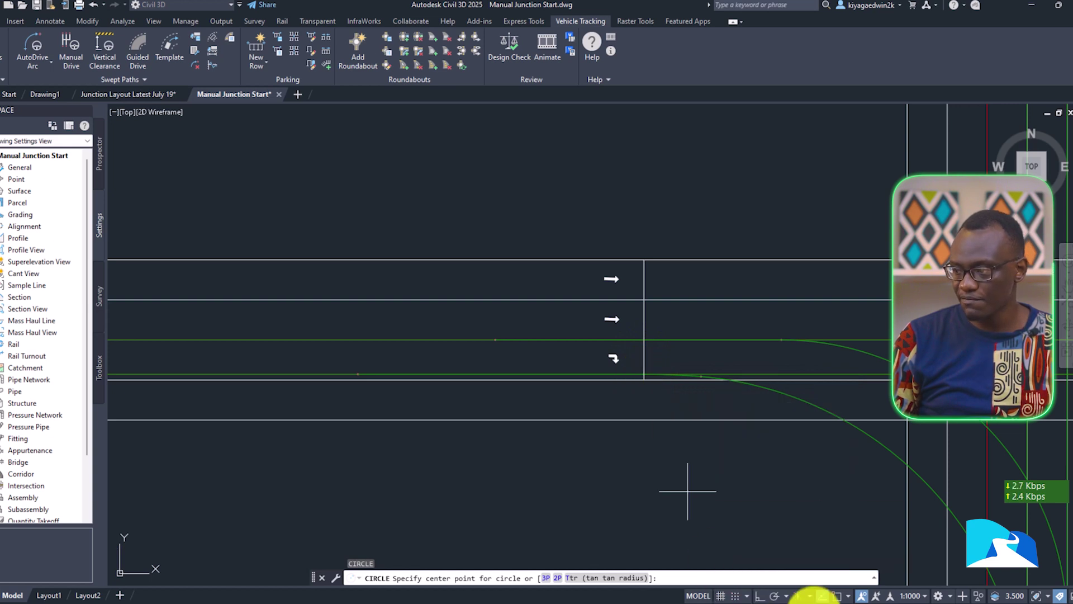
pyautogui.click(834, 596)
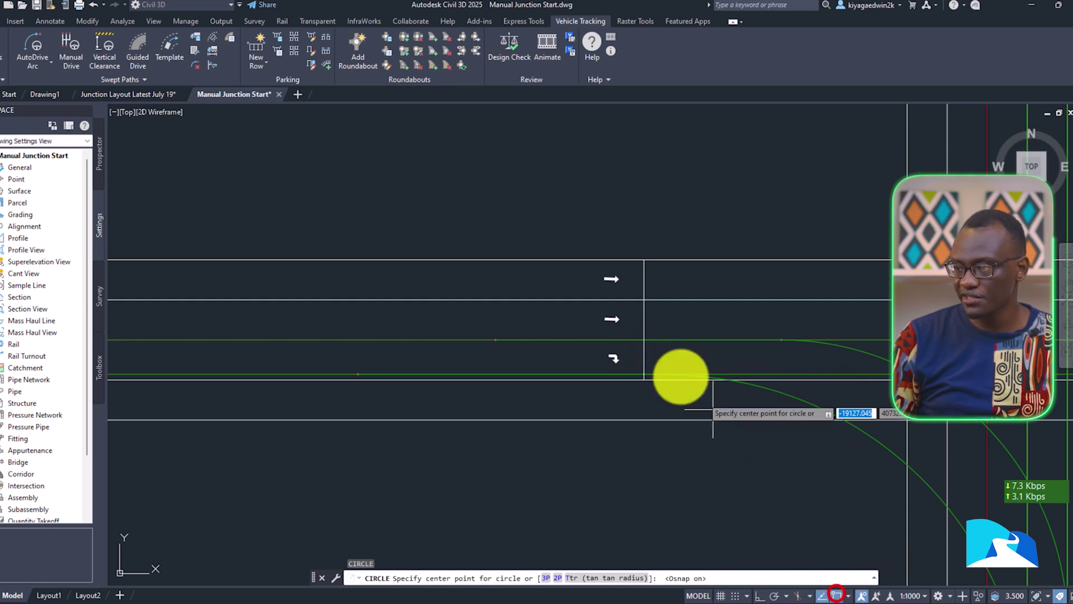
pyautogui.click(643, 381)
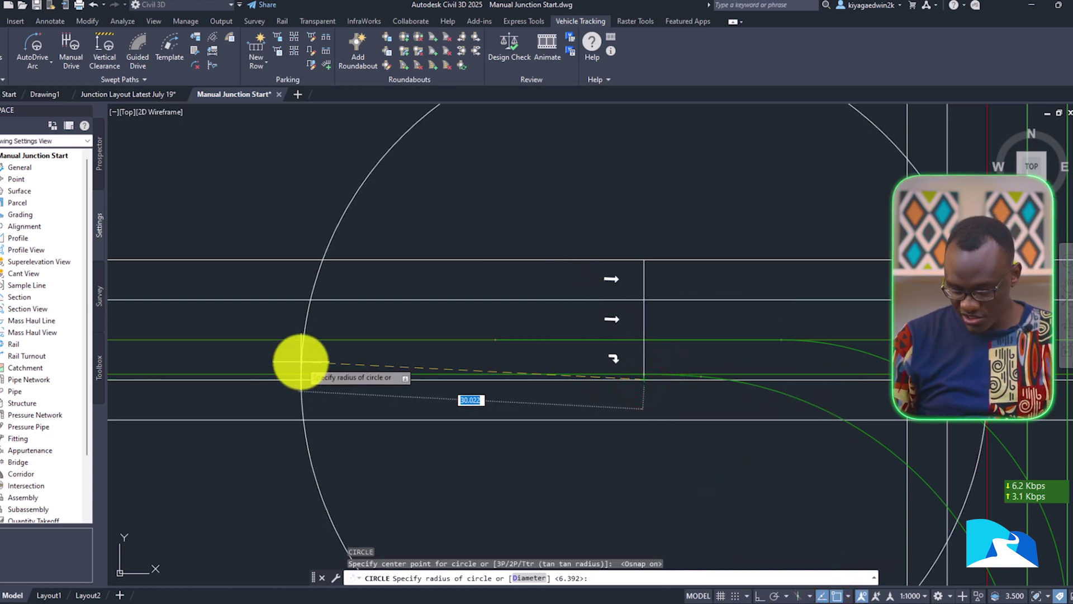
pyautogui.write('60')
pyautogui.press('Return')
pyautogui.scroll(-3, 396, 367)
pyautogui.scroll(1, 639, 445)
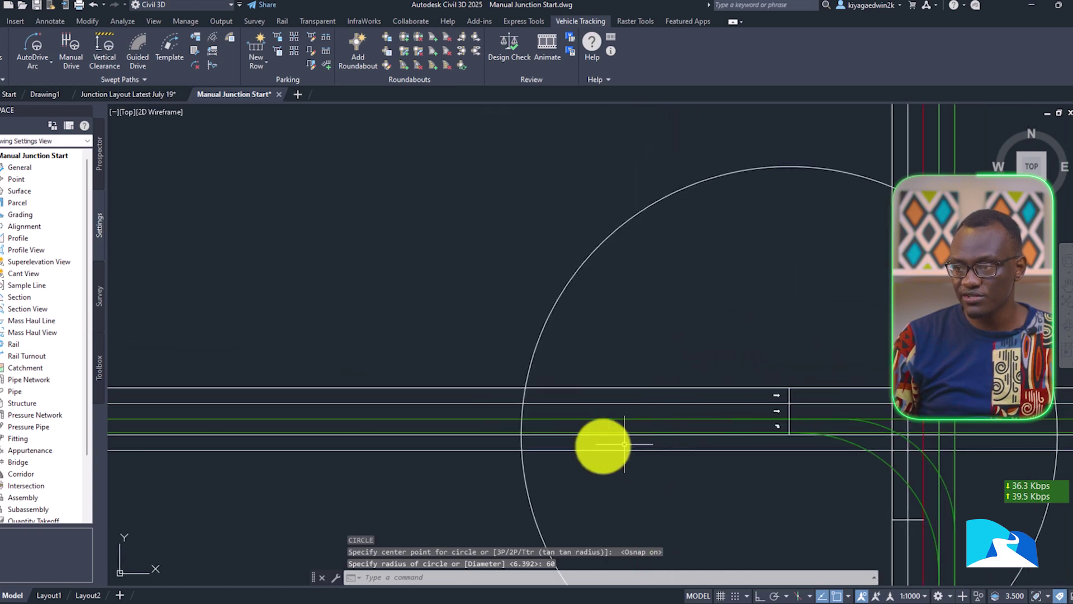
# Step: Draw a circle of radius 40 centred where the 60-radius circle crosses the horizontal road's median line on the west
pyautogui.scroll(2, 521, 447)
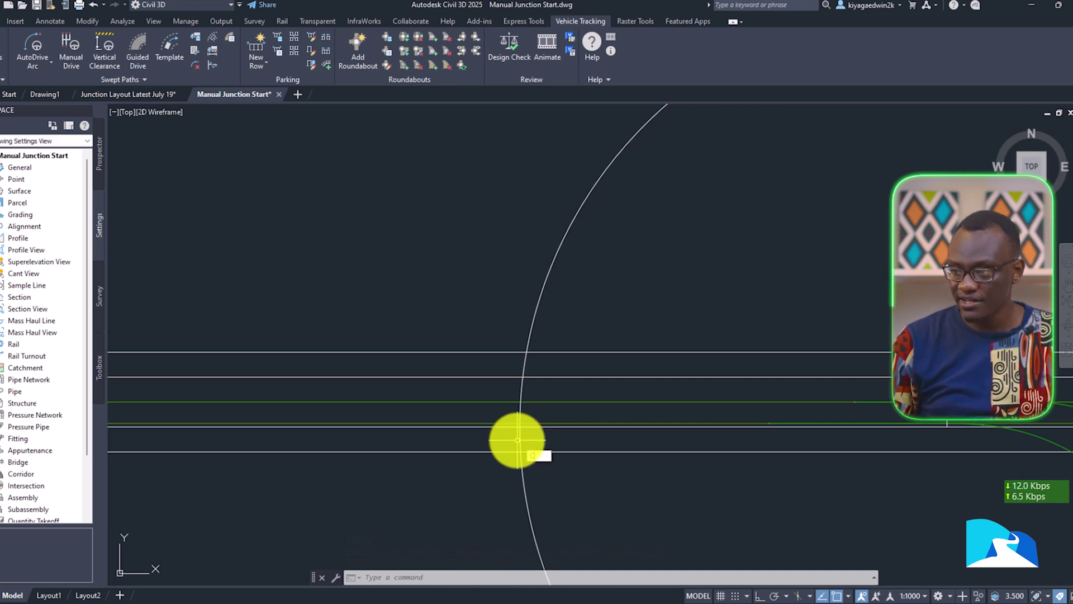
pyautogui.press('Return')
pyautogui.click(520, 427)
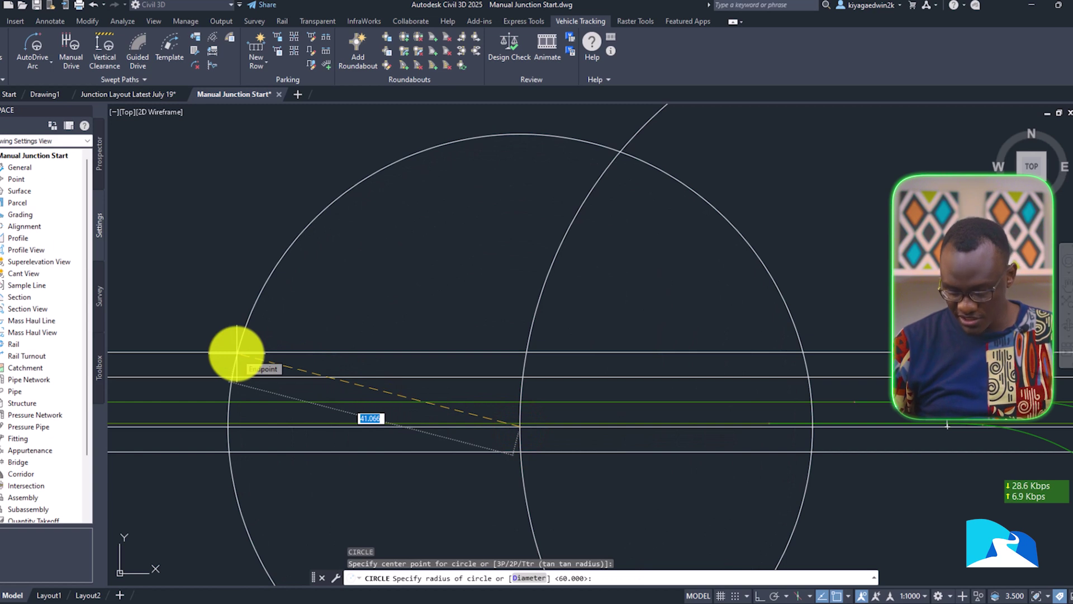
pyautogui.press('Return')
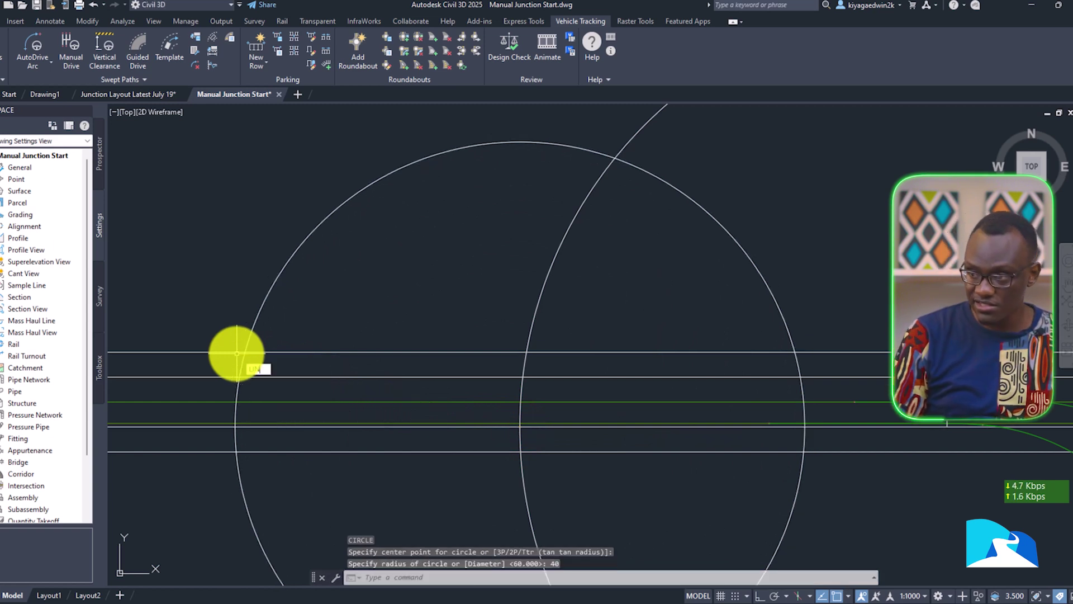
# Step: Draw the taper line from the 60-radius circle's crossing with the southern green line to the 40-radius circle's western crossing with the northern green line
pyautogui.write('LIN')
pyautogui.press('Return')
pyautogui.scroll(8, 502, 419)
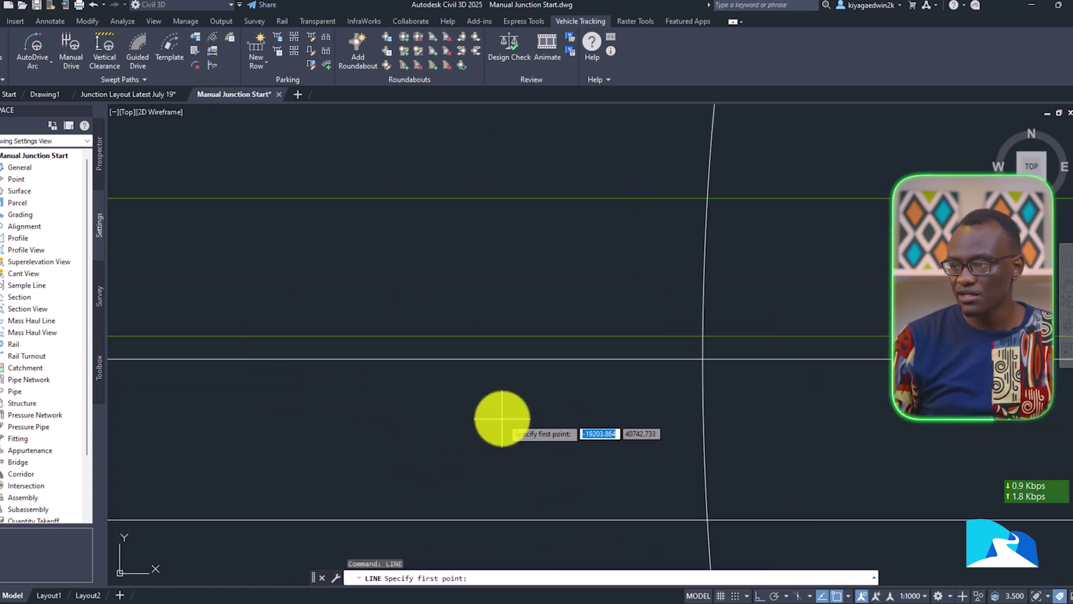
pyautogui.click(704, 337)
pyautogui.scroll(-5, 544, 287)
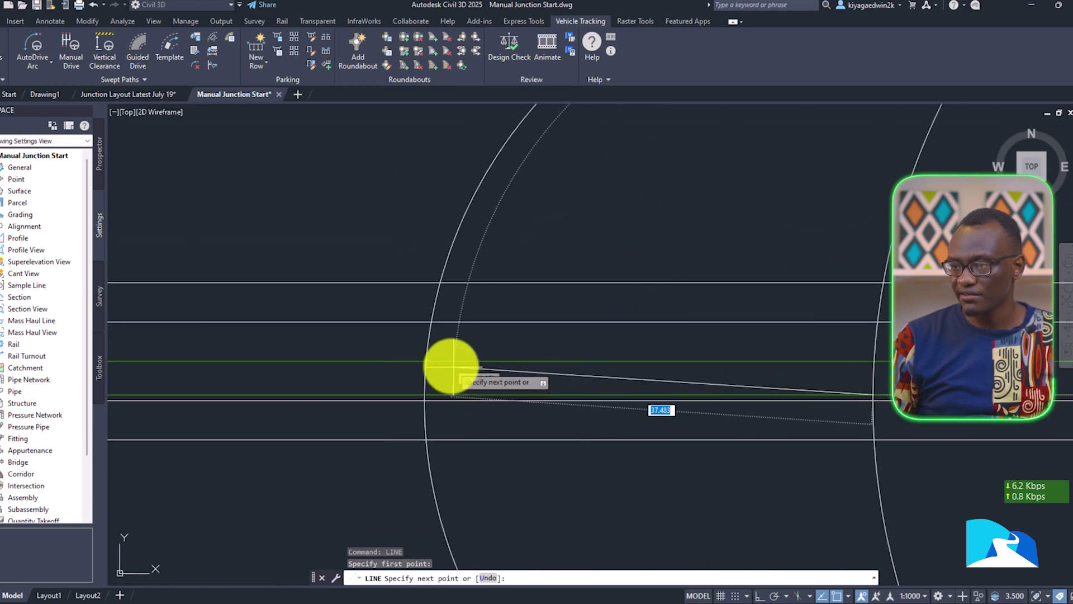
pyautogui.click(425, 364)
pyautogui.press('Escape')
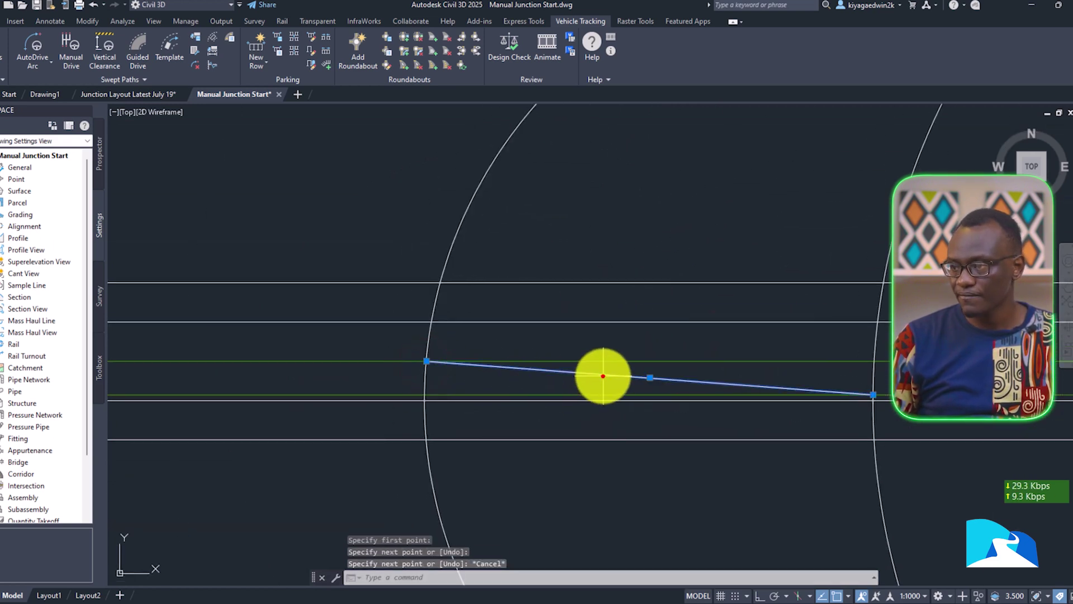
# Step: Delete the 40-radius and 60-radius construction circles, keeping the taper line
pyautogui.click(604, 375)
pyautogui.scroll(-2, 537, 366)
pyautogui.click(486, 289)
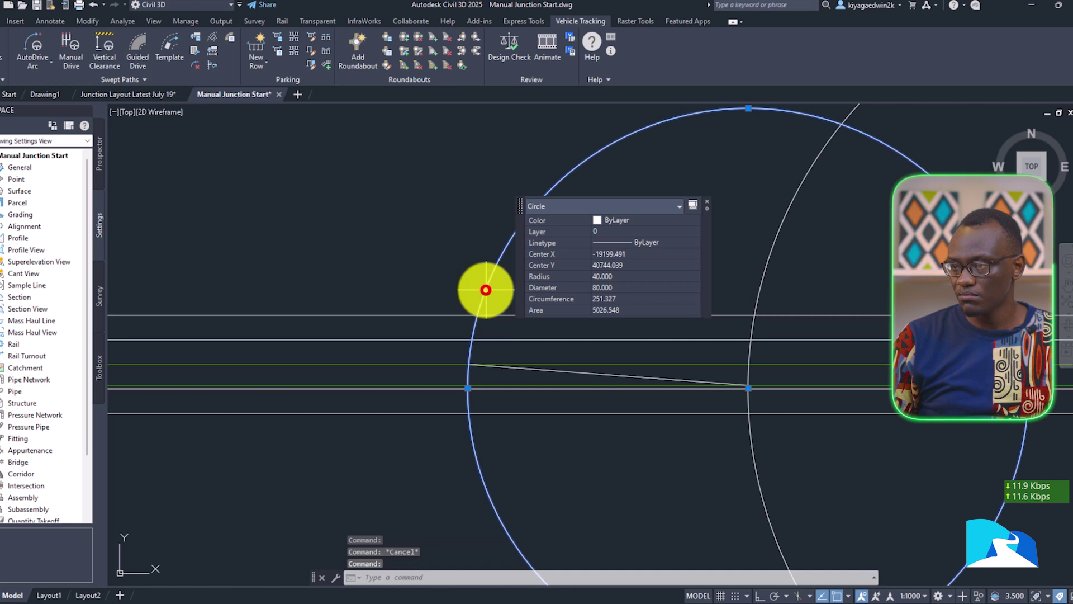
pyautogui.press('Delete')
pyautogui.moveTo(720, 374); pyautogui.dragTo(582, 352, button='middle')
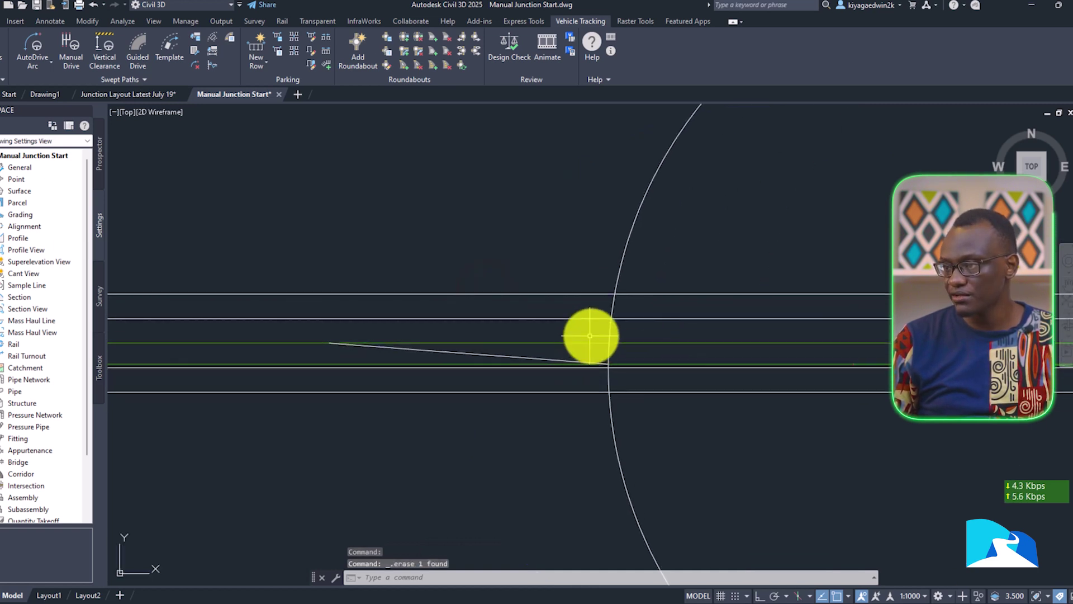
pyautogui.click(609, 335)
pyautogui.press('Delete')
# Step: Draw a straight line from the eastern end of the red centreline at the widening's start to the taper line's western end
pyautogui.moveTo(503, 336); pyautogui.dragTo(638, 395, button='middle')
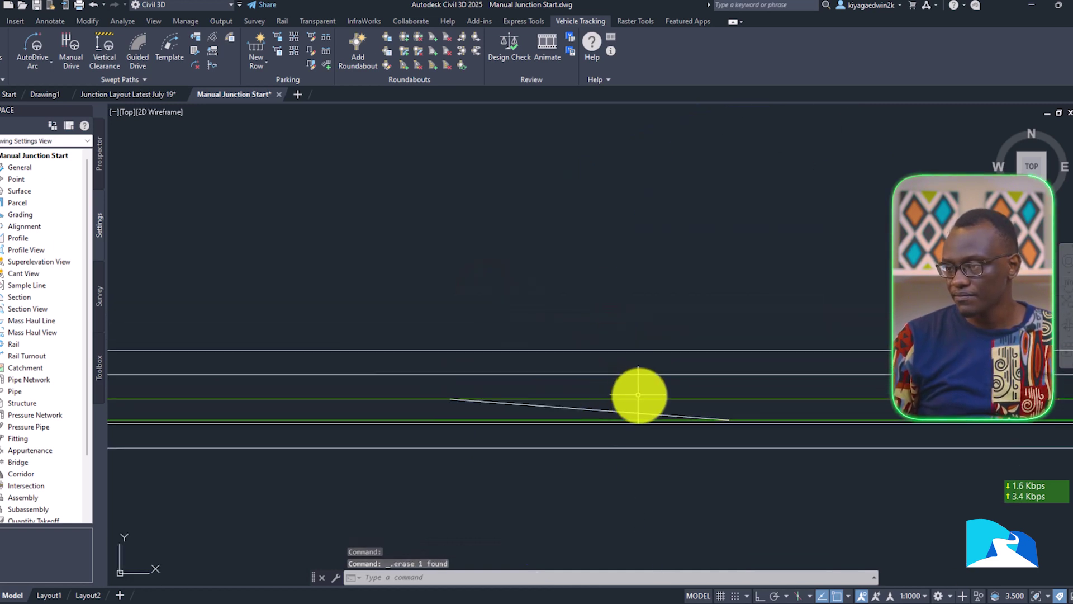
pyautogui.scroll(3, 666, 408)
pyautogui.scroll(-5, 618, 379)
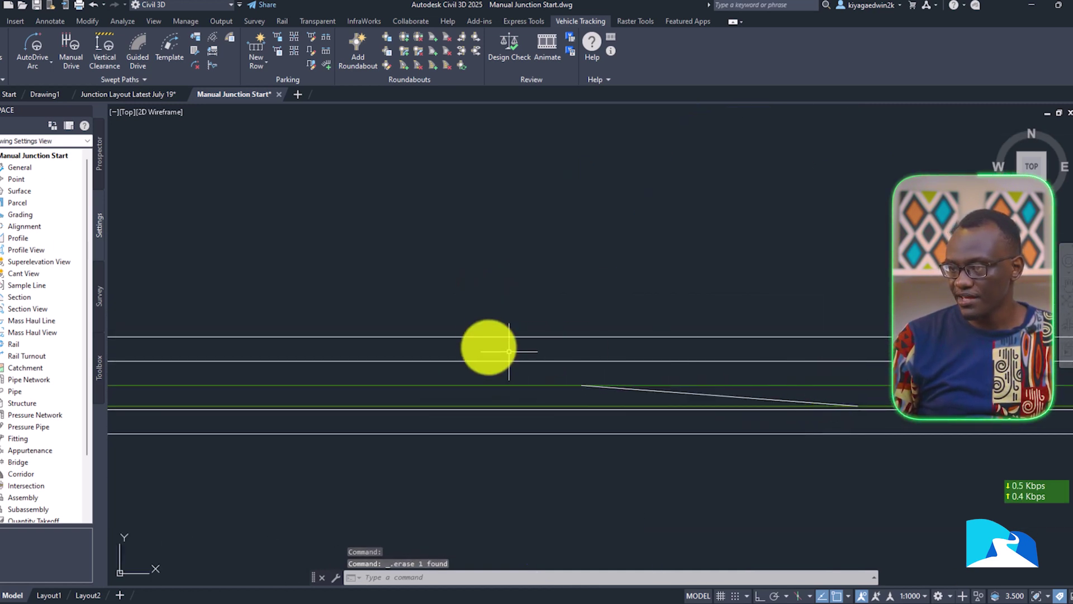
pyautogui.moveTo(489, 350); pyautogui.dragTo(678, 348, button='middle')
pyautogui.scroll(2, 725, 367)
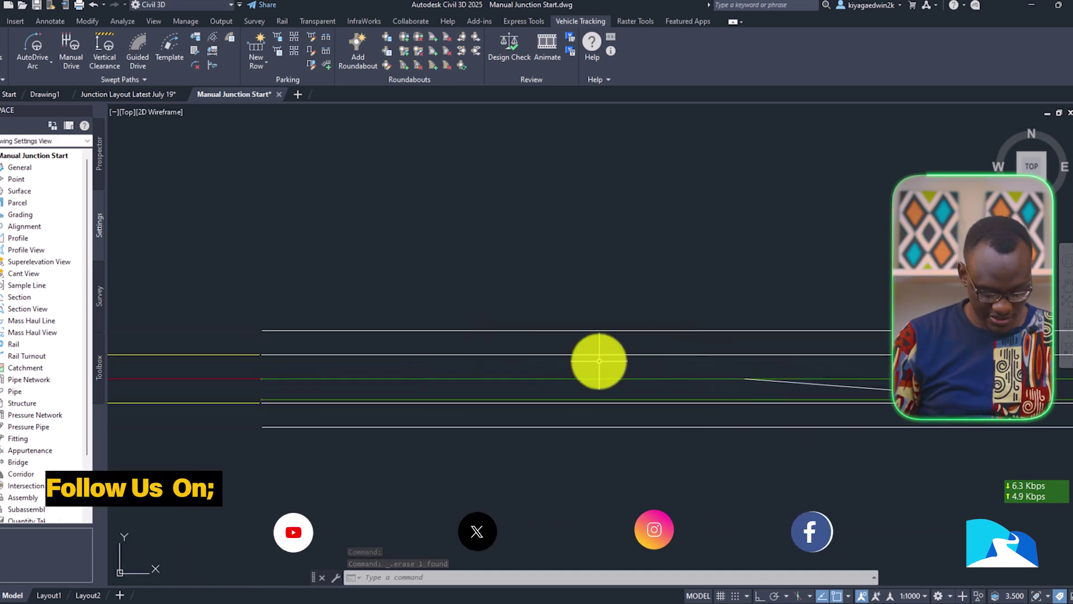
pyautogui.write('l')
pyautogui.press('Return')
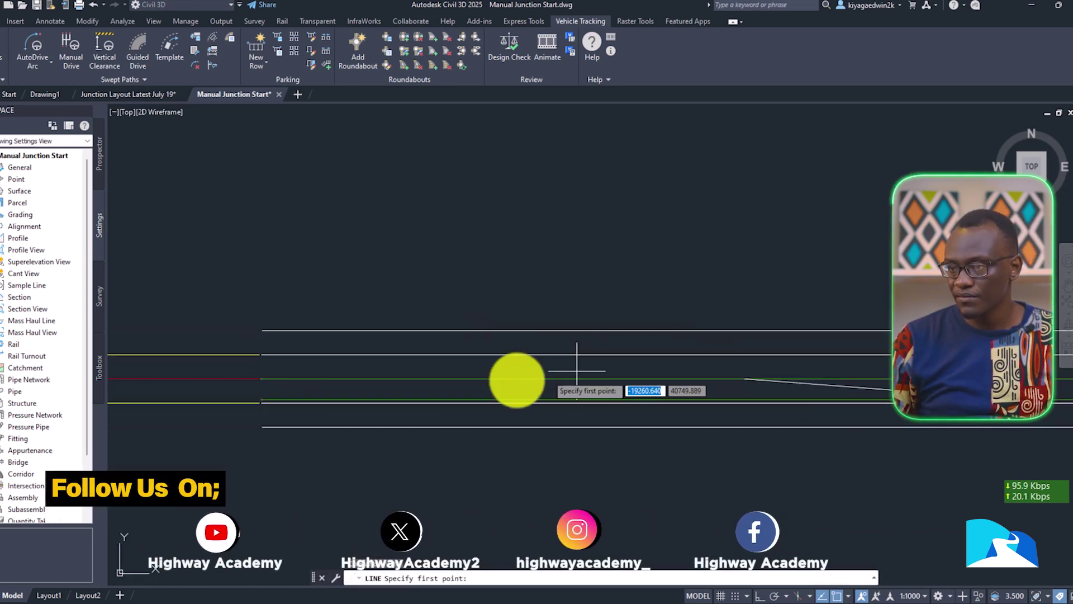
pyautogui.click(259, 379)
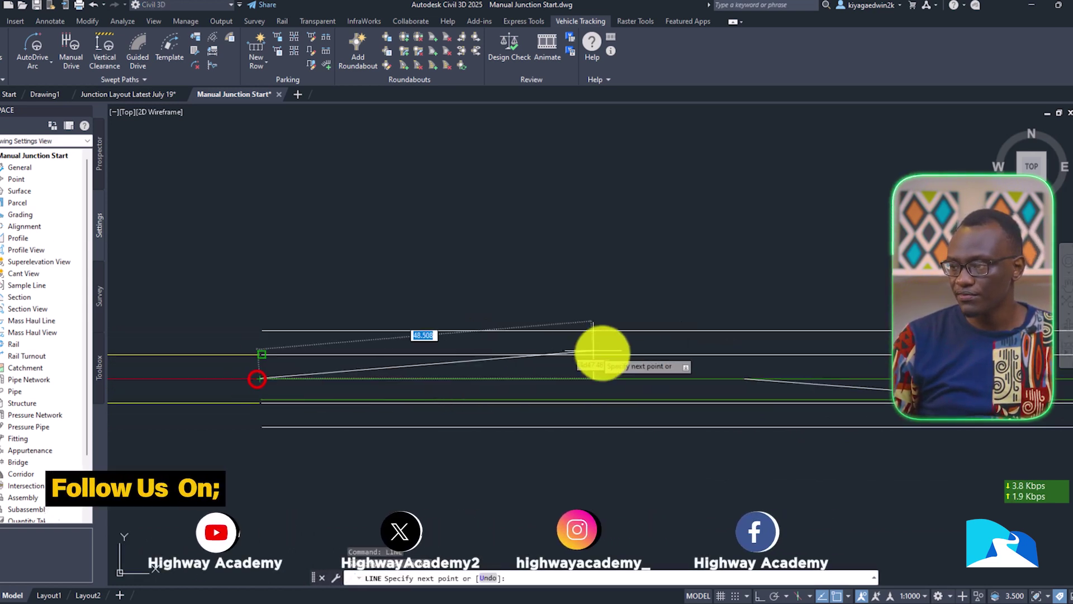
pyautogui.click(746, 380)
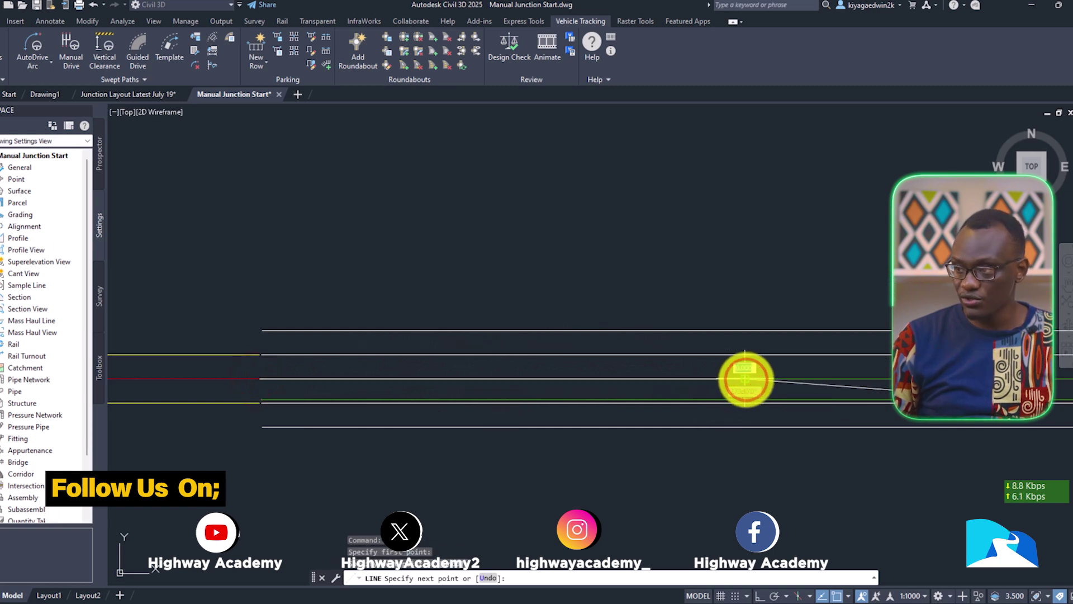
pyautogui.press('Escape')
# Step: Select the new straight line and the taper line together and change both to yellow
pyautogui.click(729, 379)
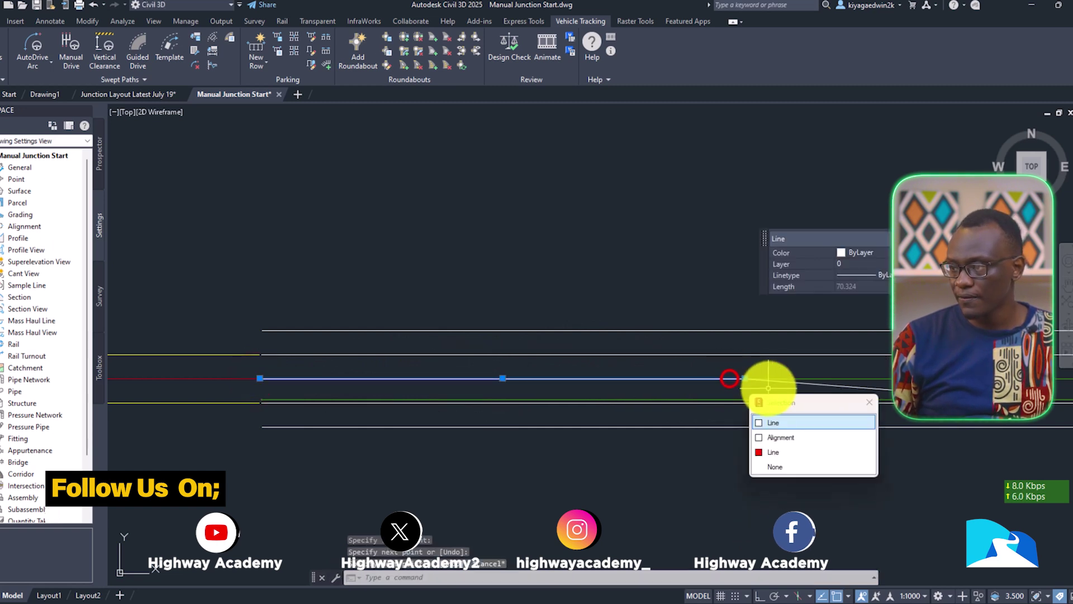
pyautogui.click(792, 422)
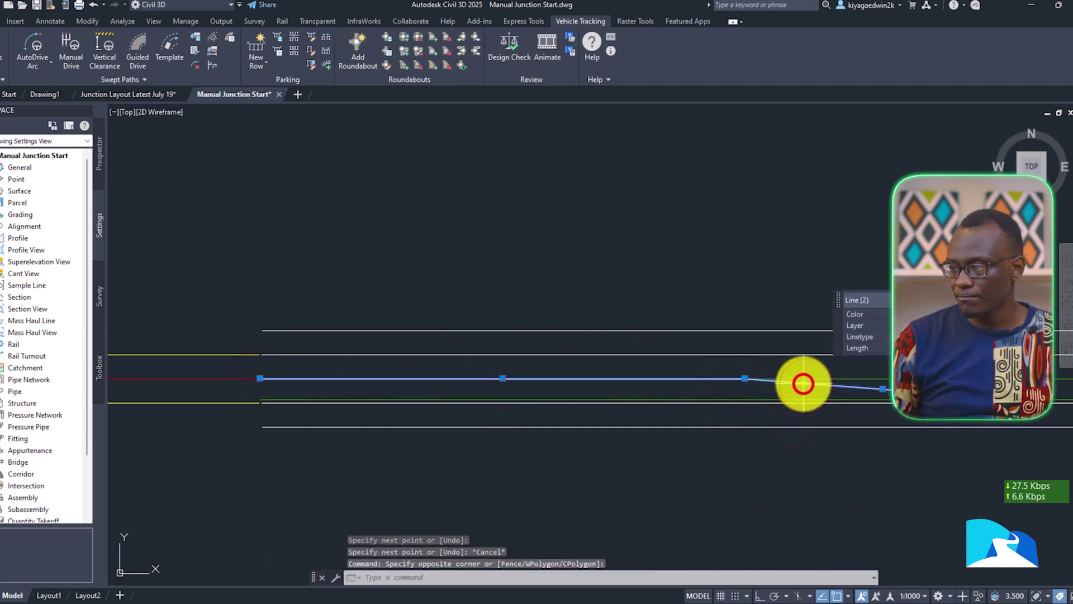
pyautogui.moveTo(800, 382); pyautogui.dragTo(732, 368, button='middle')
pyautogui.click(587, 355)
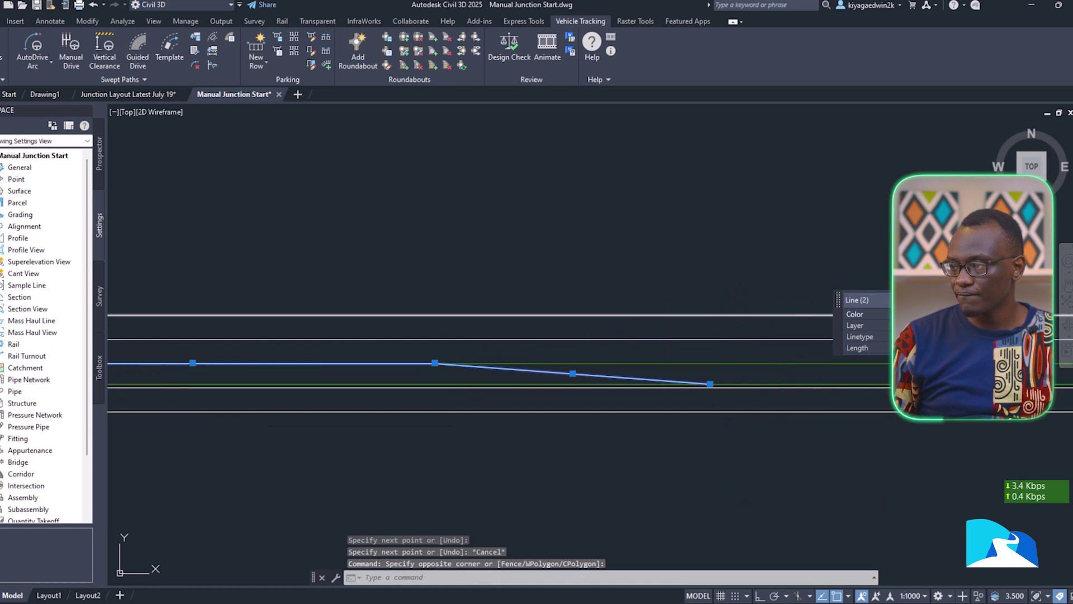
pyautogui.press('Escape')
pyautogui.scroll(-4, 565, 297)
pyautogui.scroll(2, 479, 338)
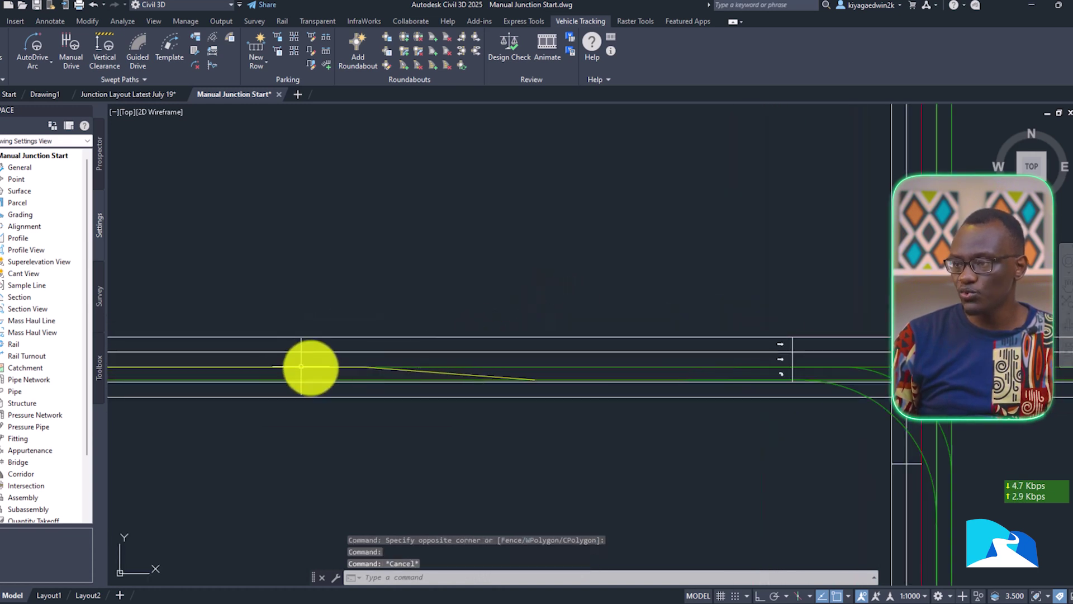
pyautogui.moveTo(679, 374)
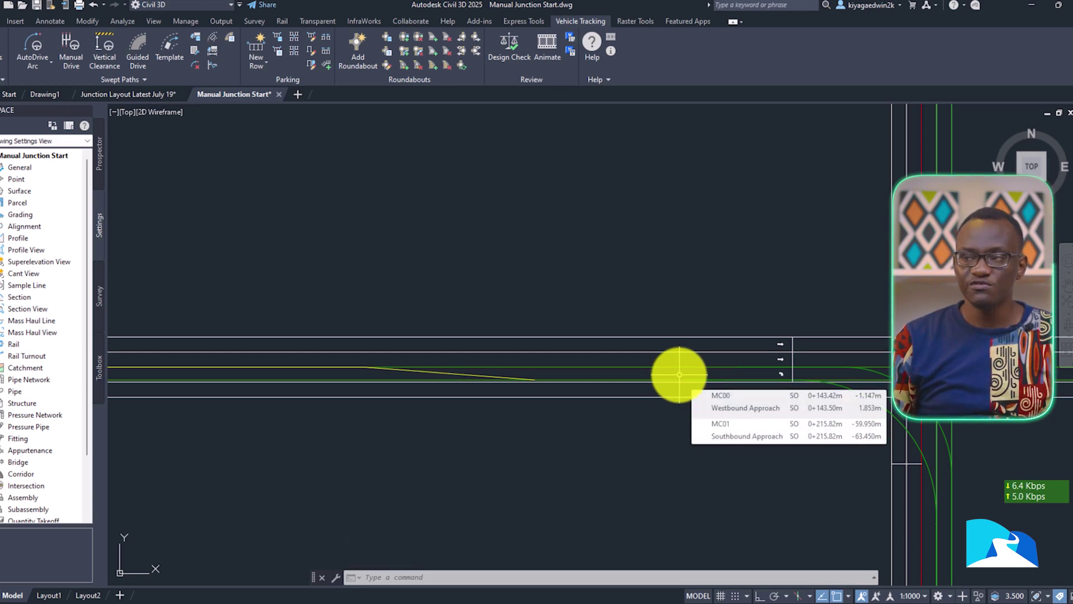
pyautogui.moveTo(743, 355); pyautogui.dragTo(682, 359, button='middle')
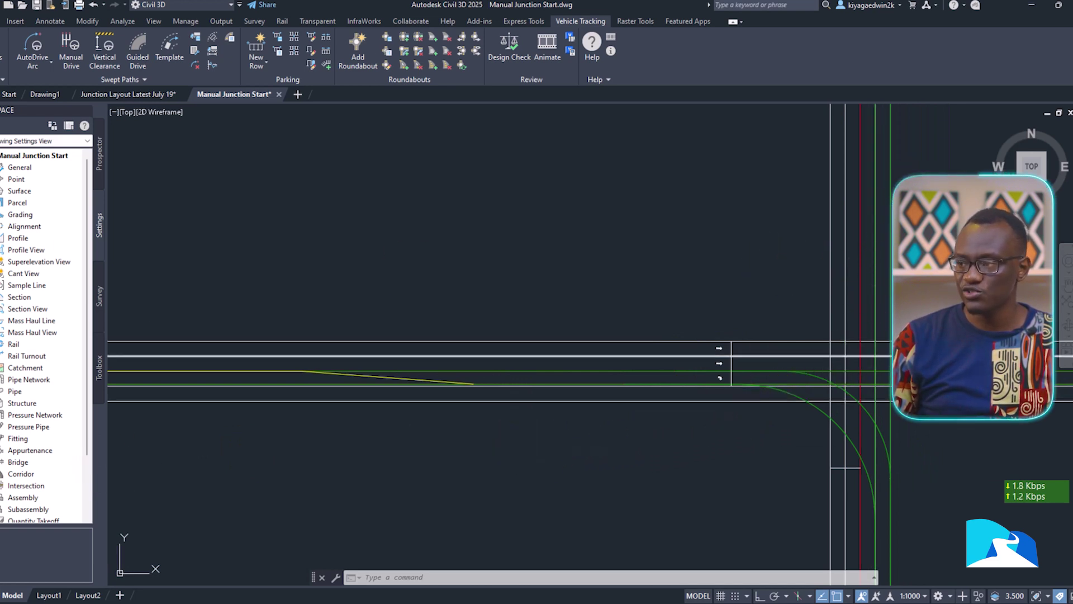
pyautogui.scroll(-2, 875, 401)
pyautogui.moveTo(717, 371)
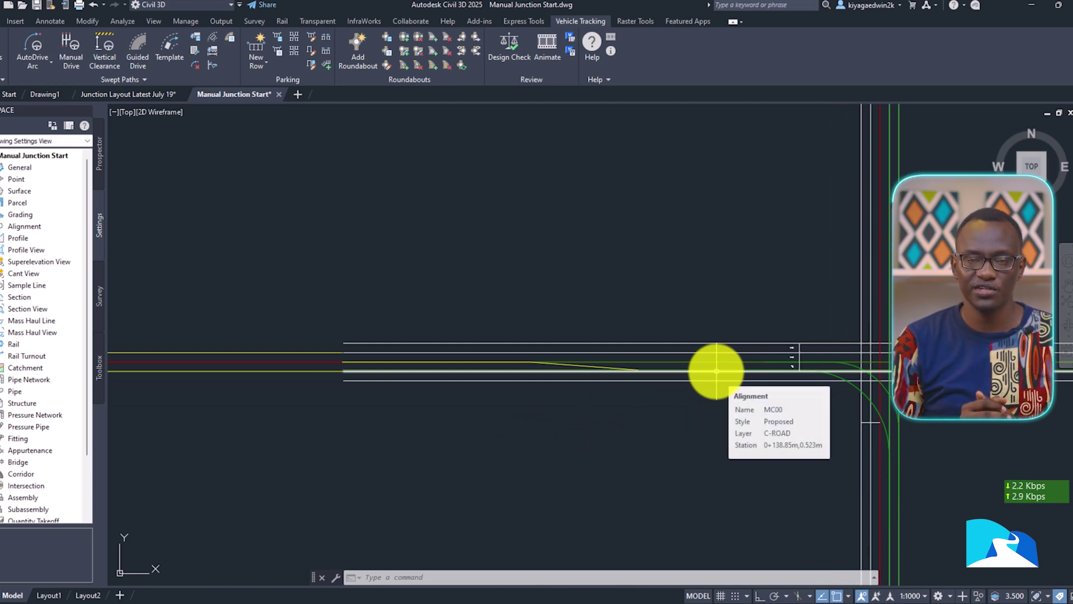